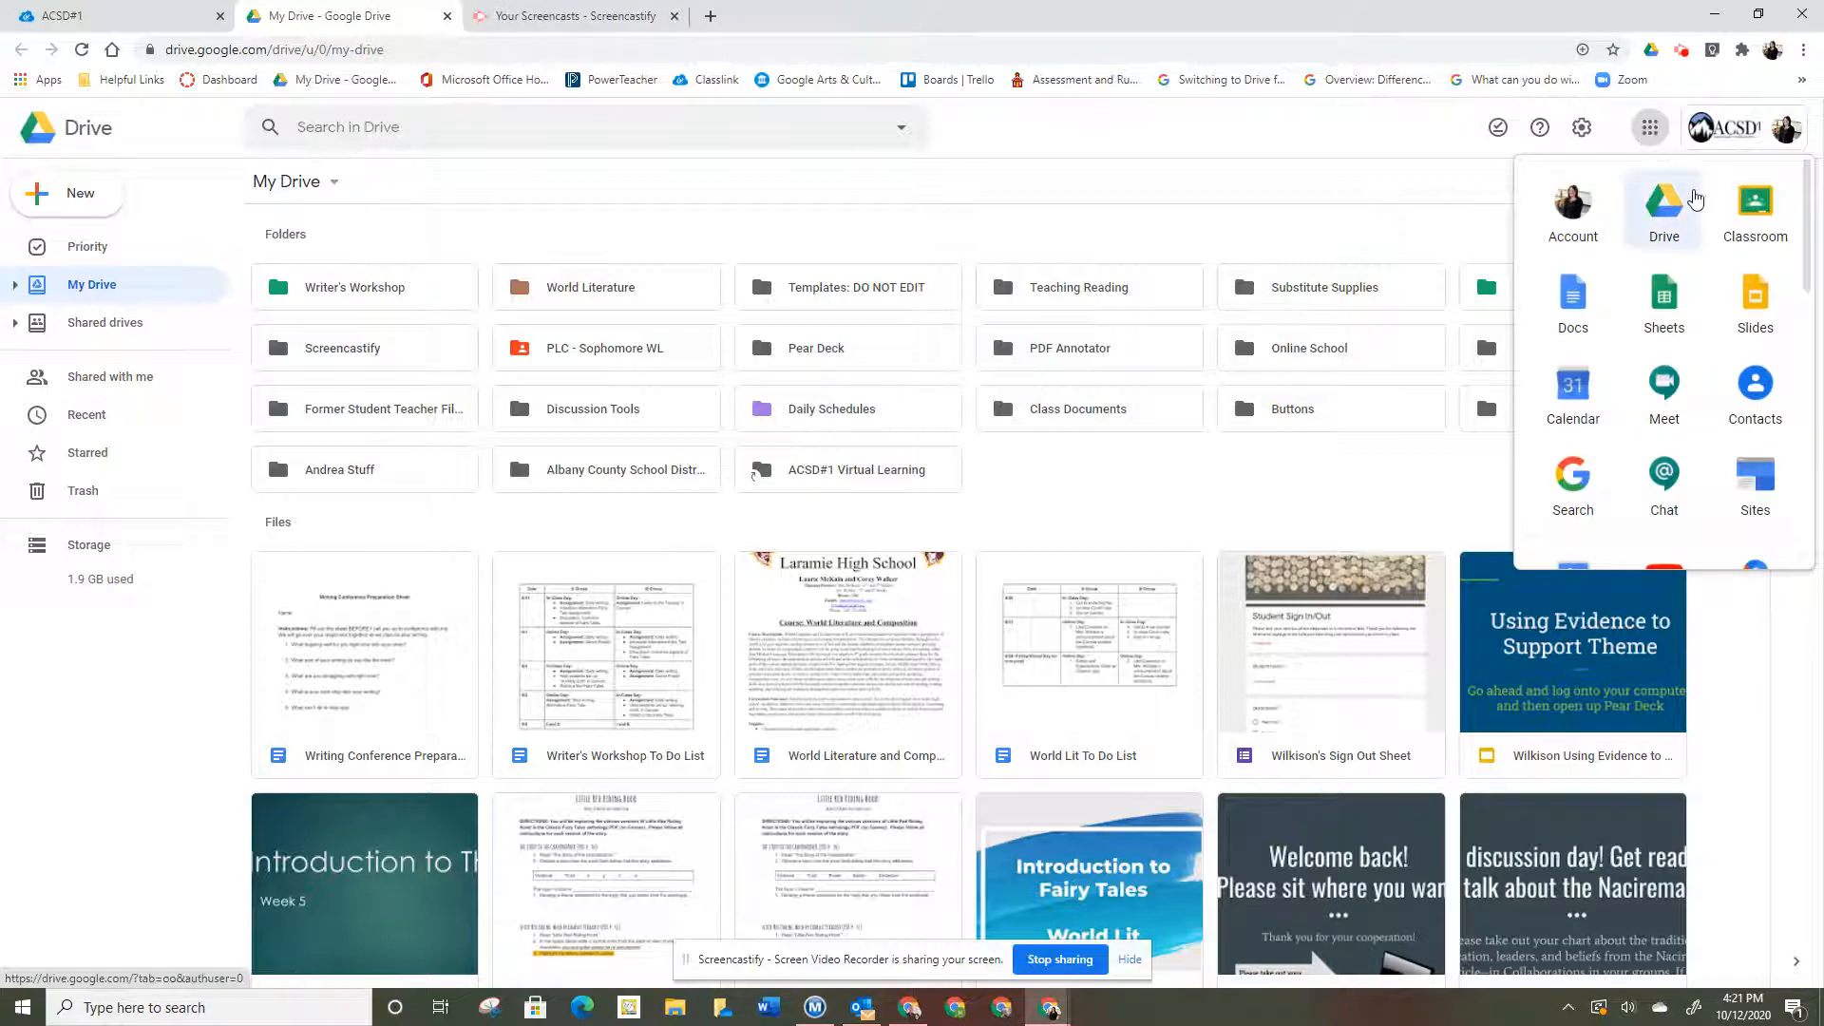
- Open Google Forms from the Google apps list in Drive
scroll(1710, 285, "down", 5)
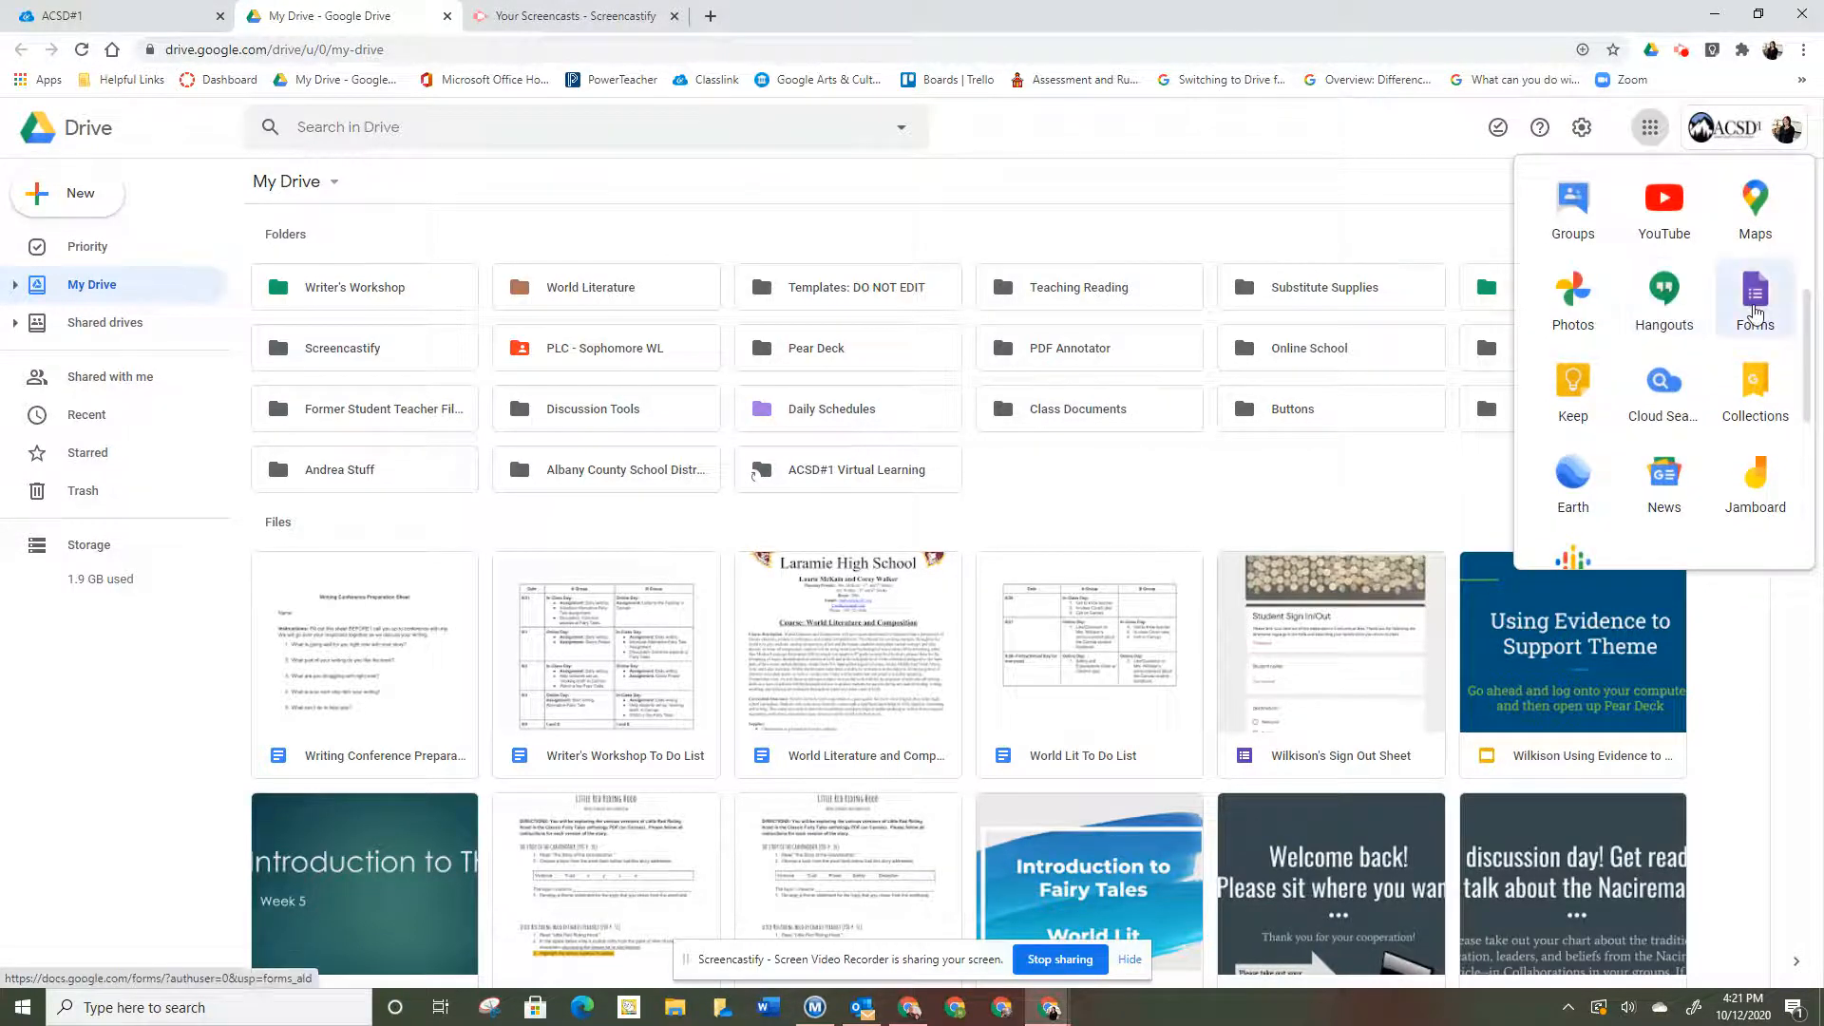
left_click(1758, 313)
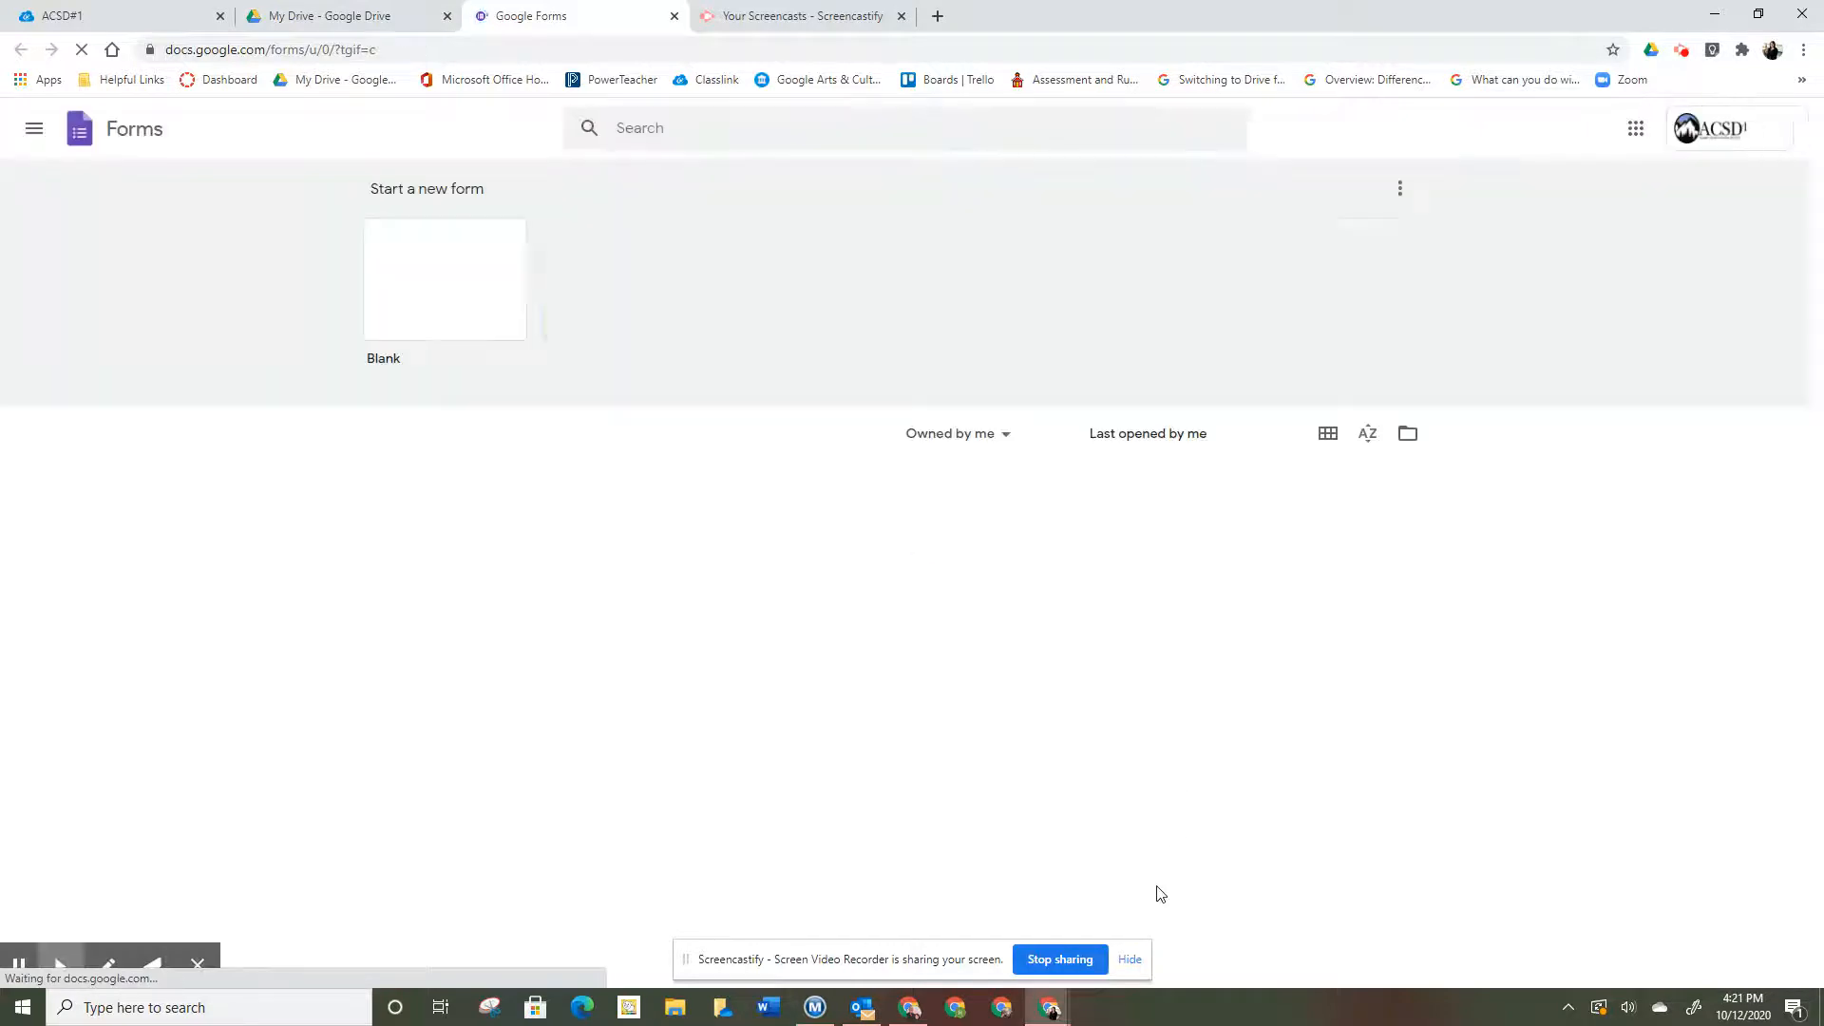
- Create a blank form titled 'Parent Teacher Conference Sign-Up Sheet' and give the file the same name
left_click(446, 285)
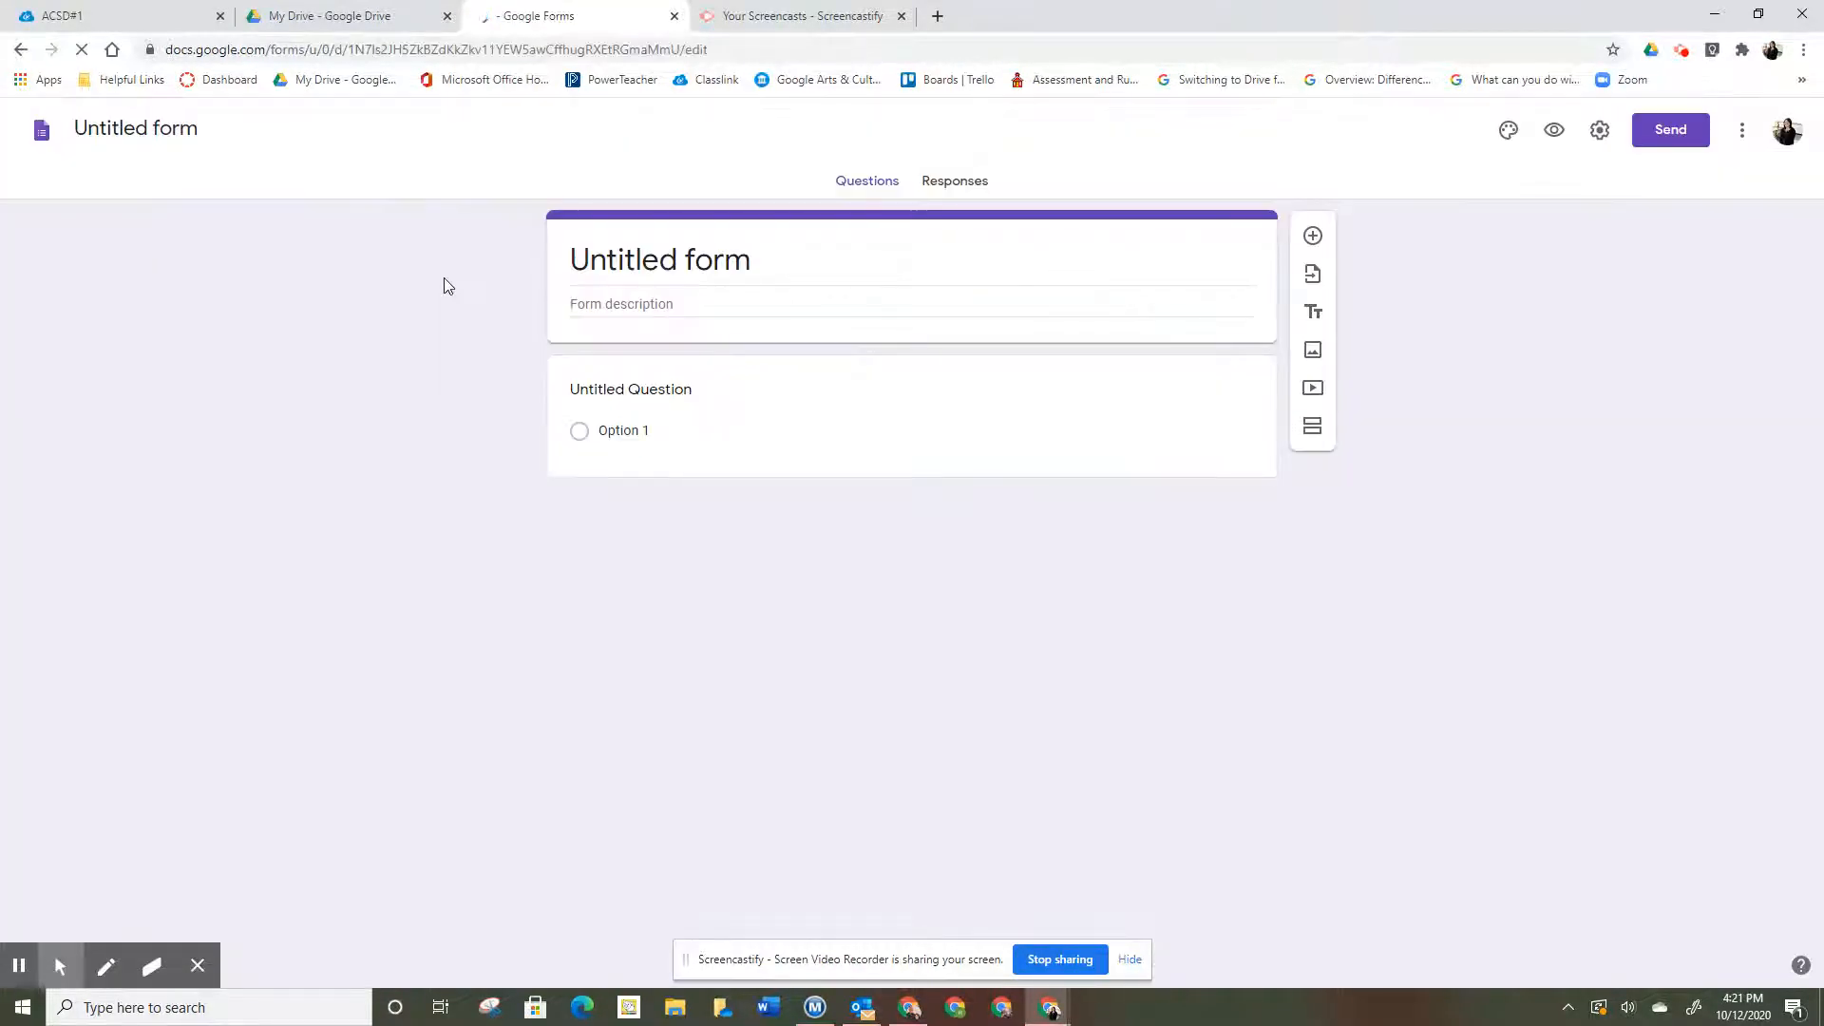
left_click(639, 260)
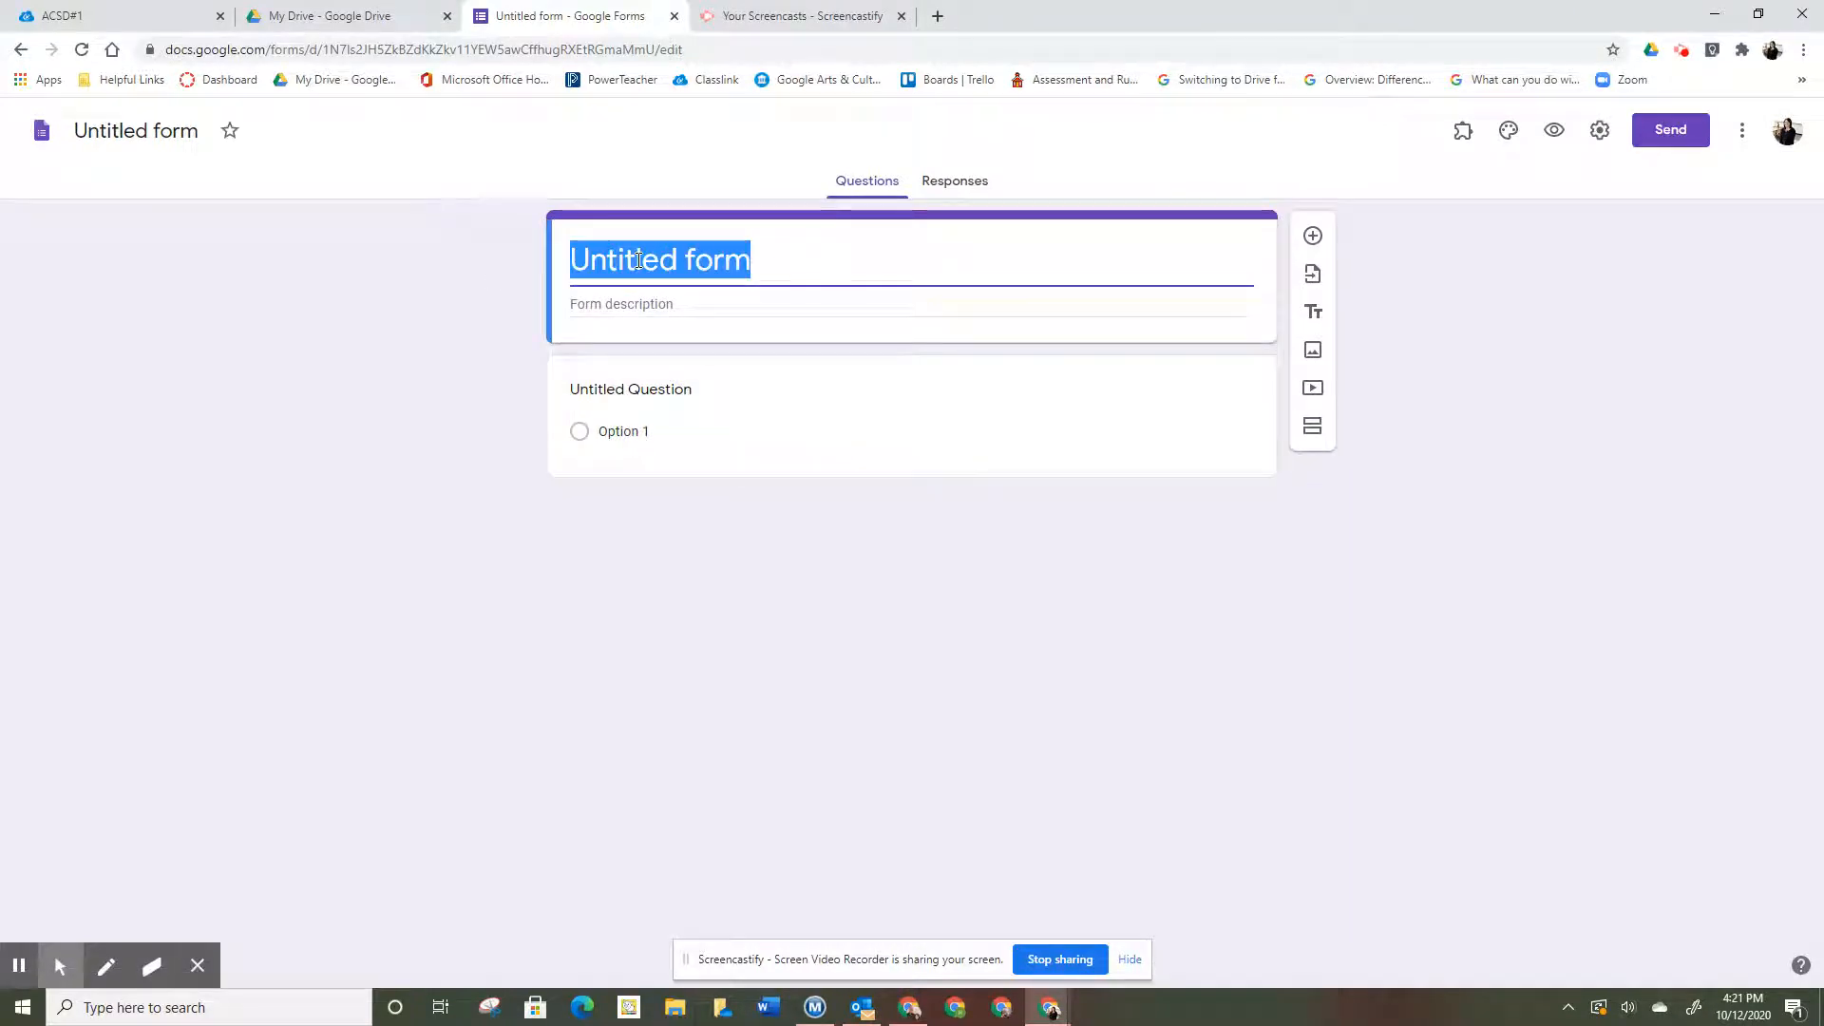
type("Pare")
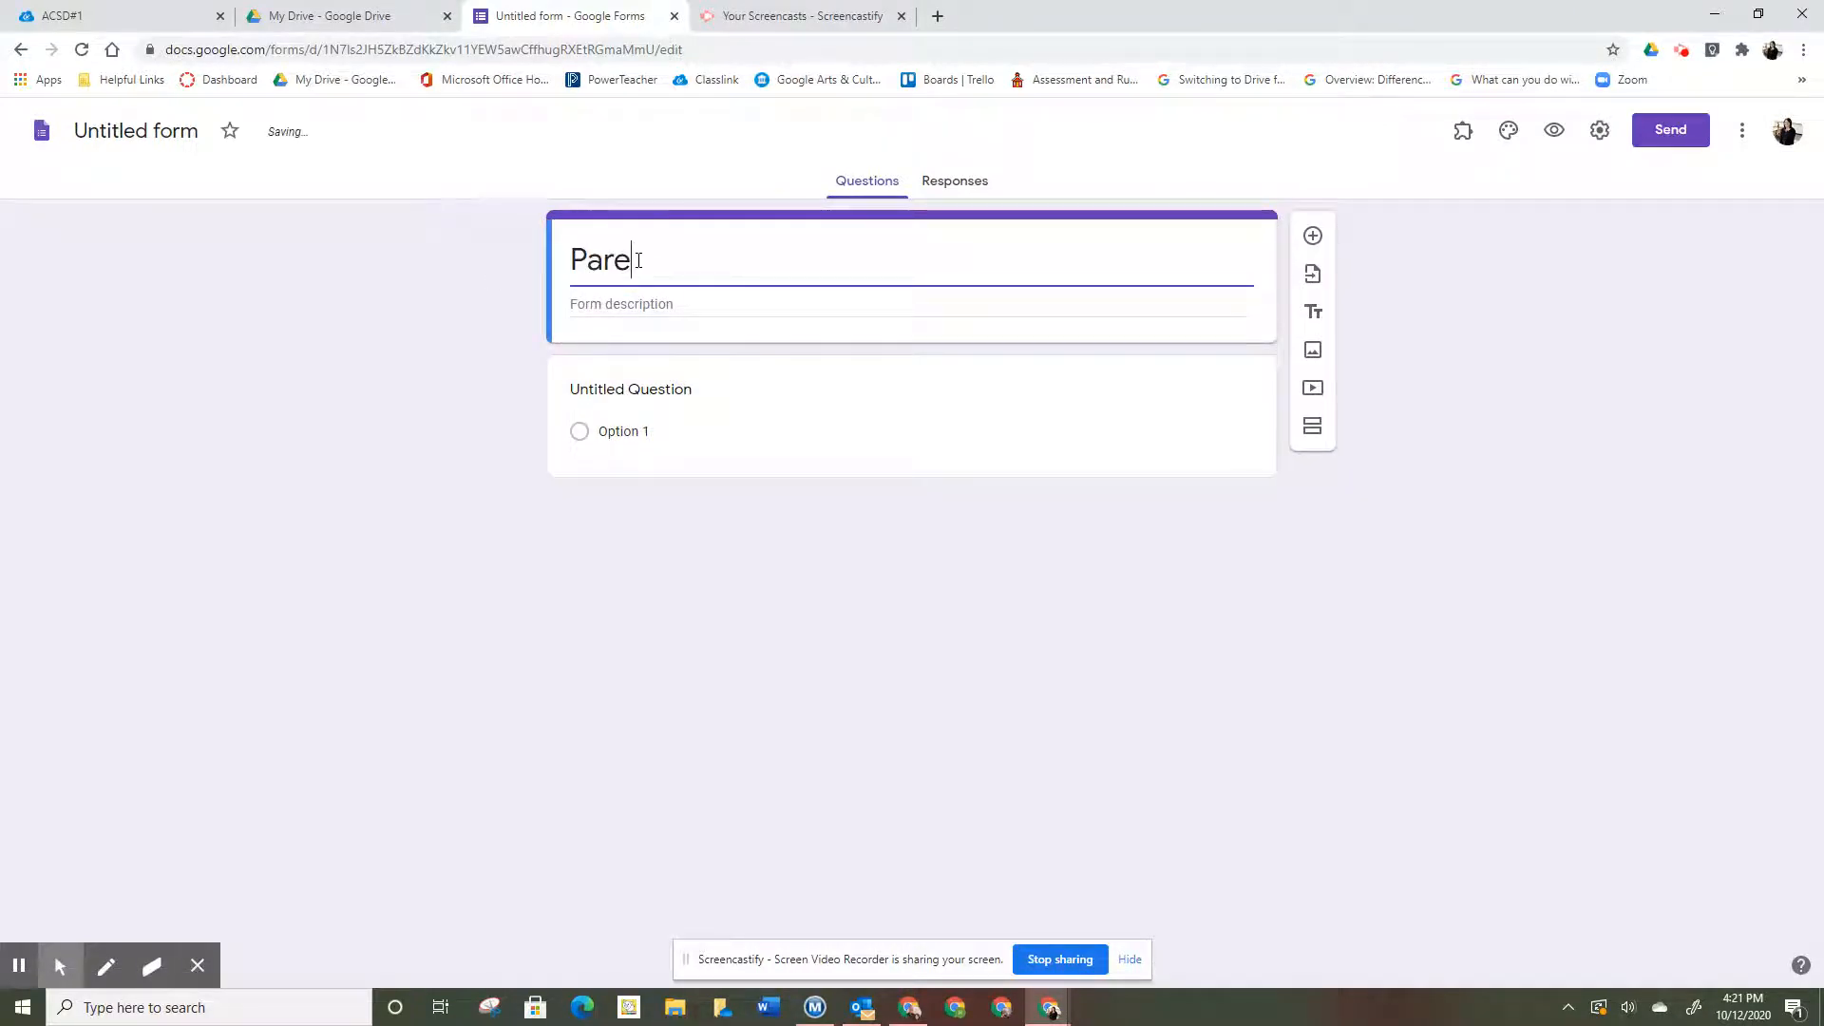
type("nt Teacher ")
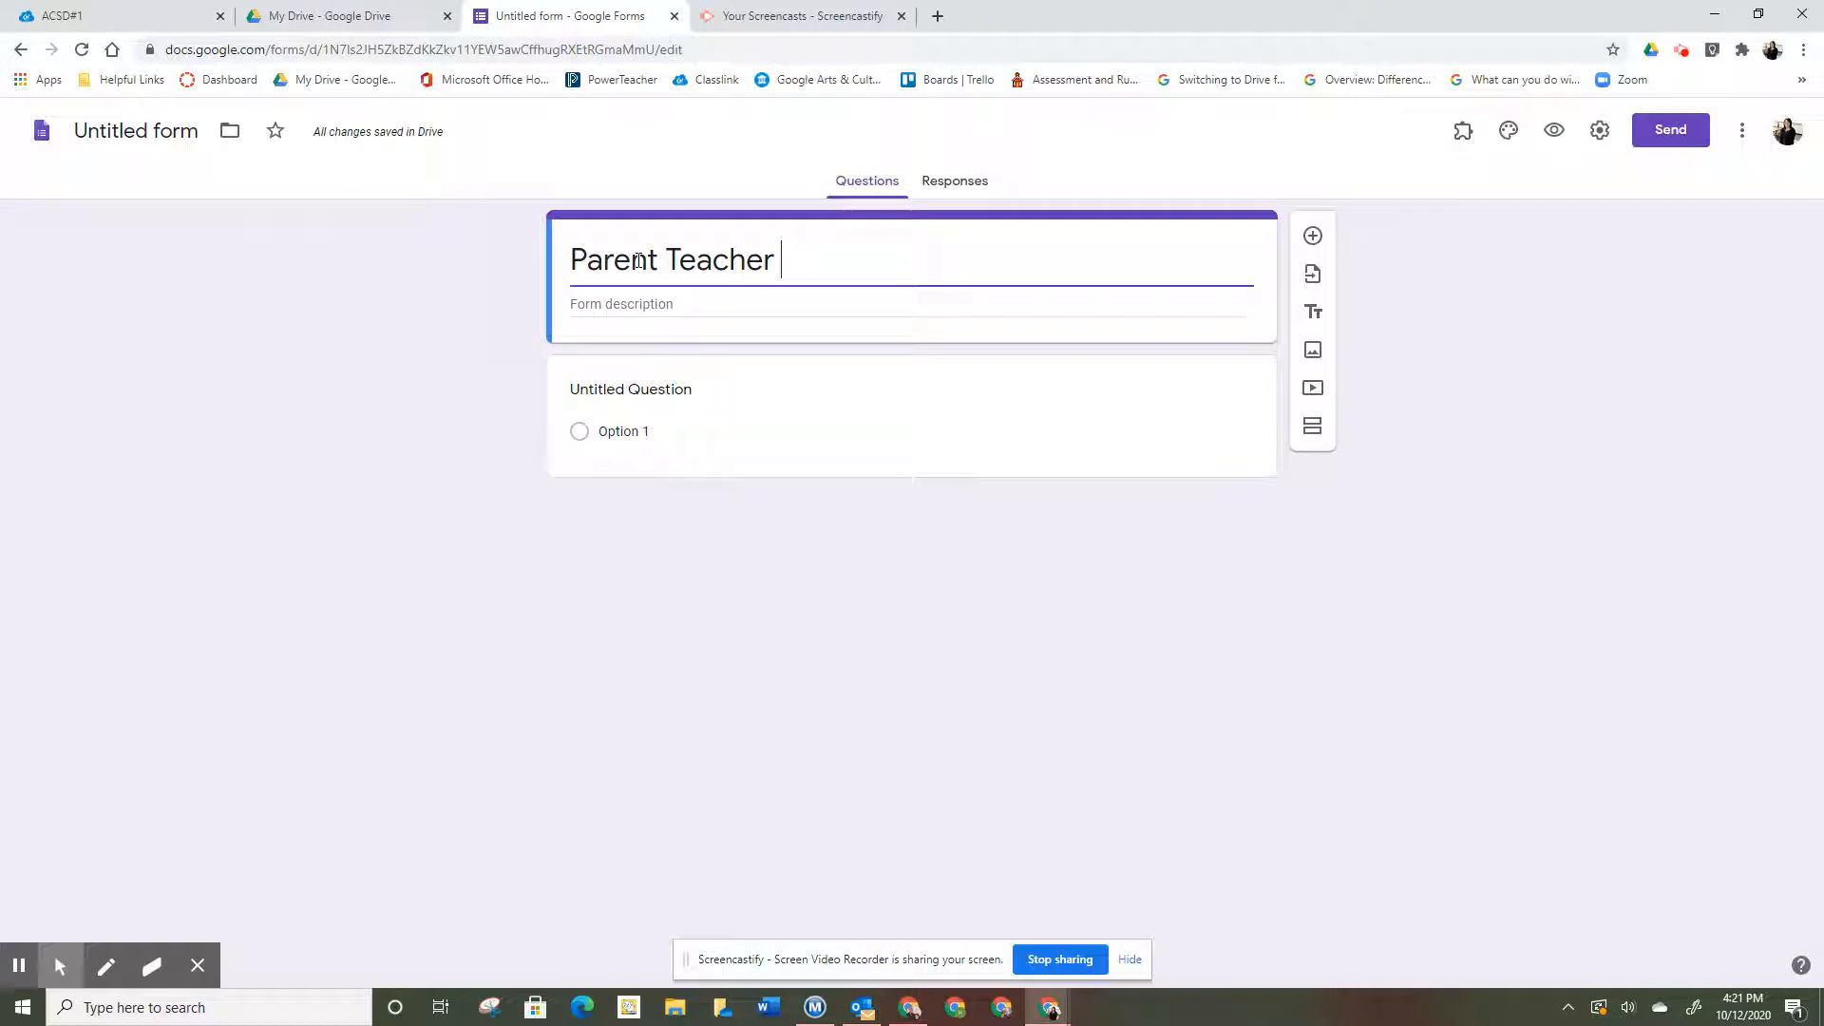
type("Conferenc")
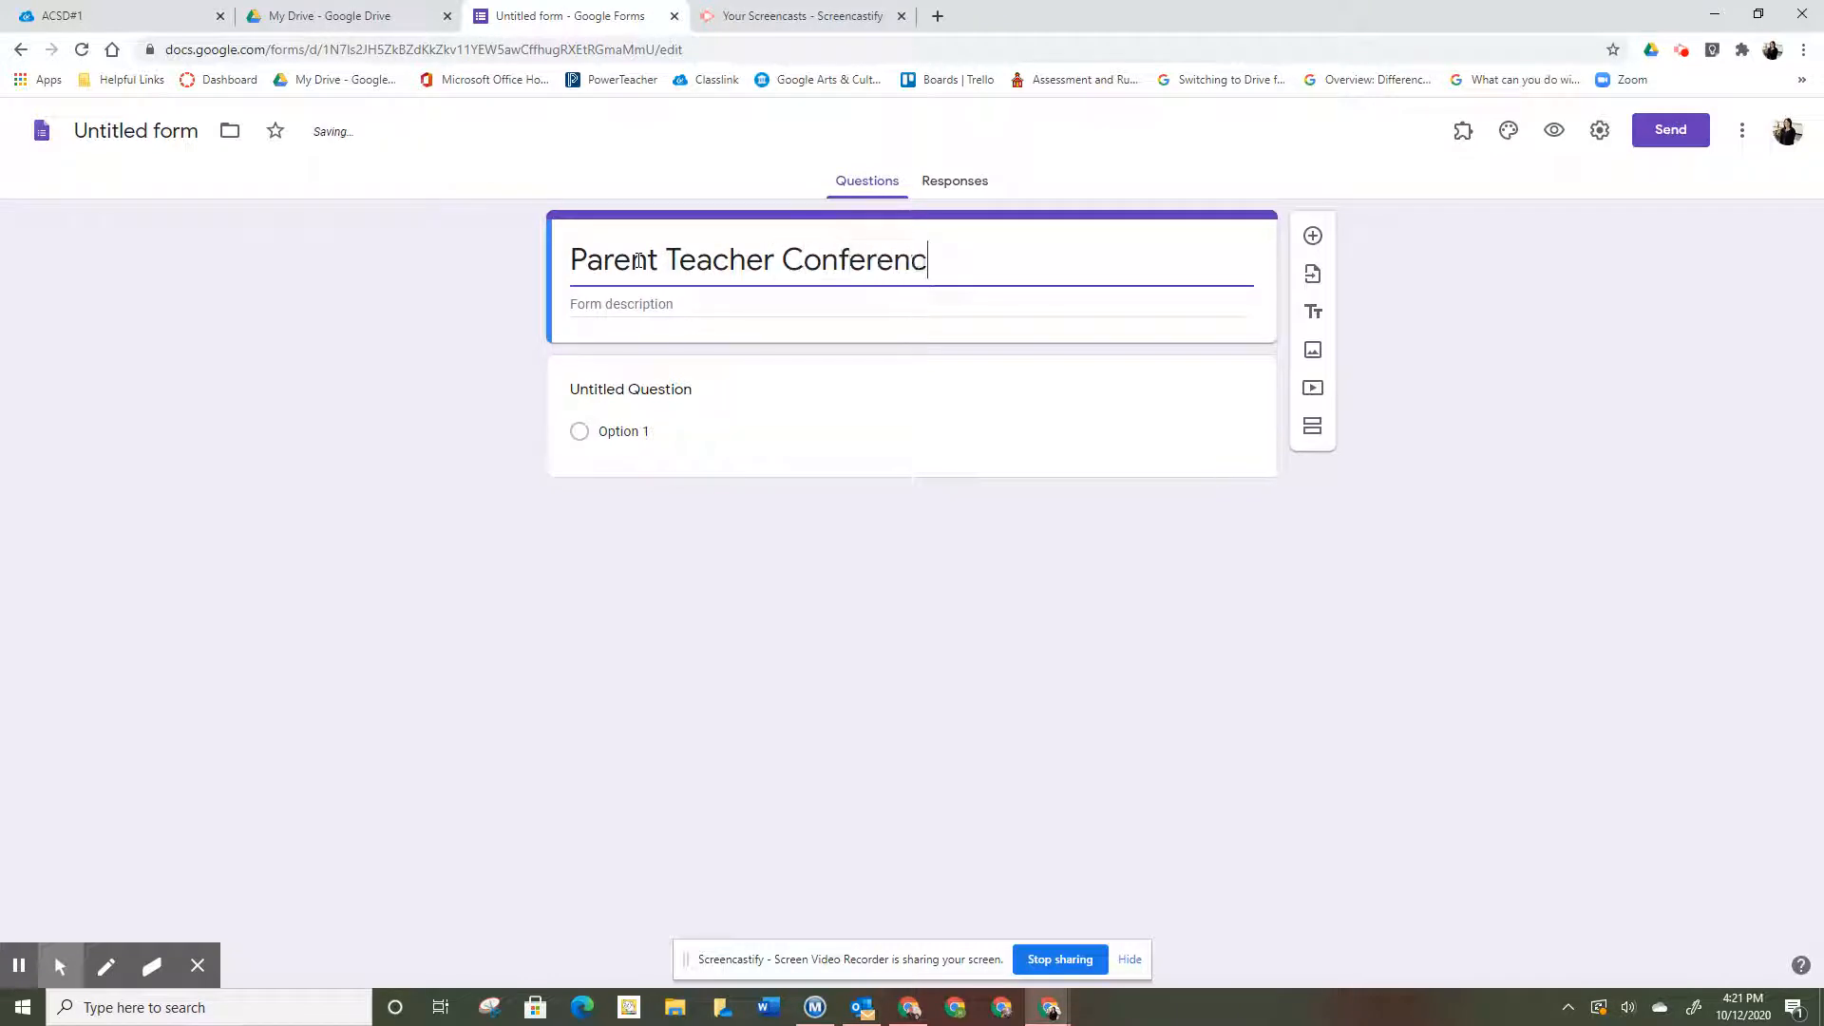
type("e Sign")
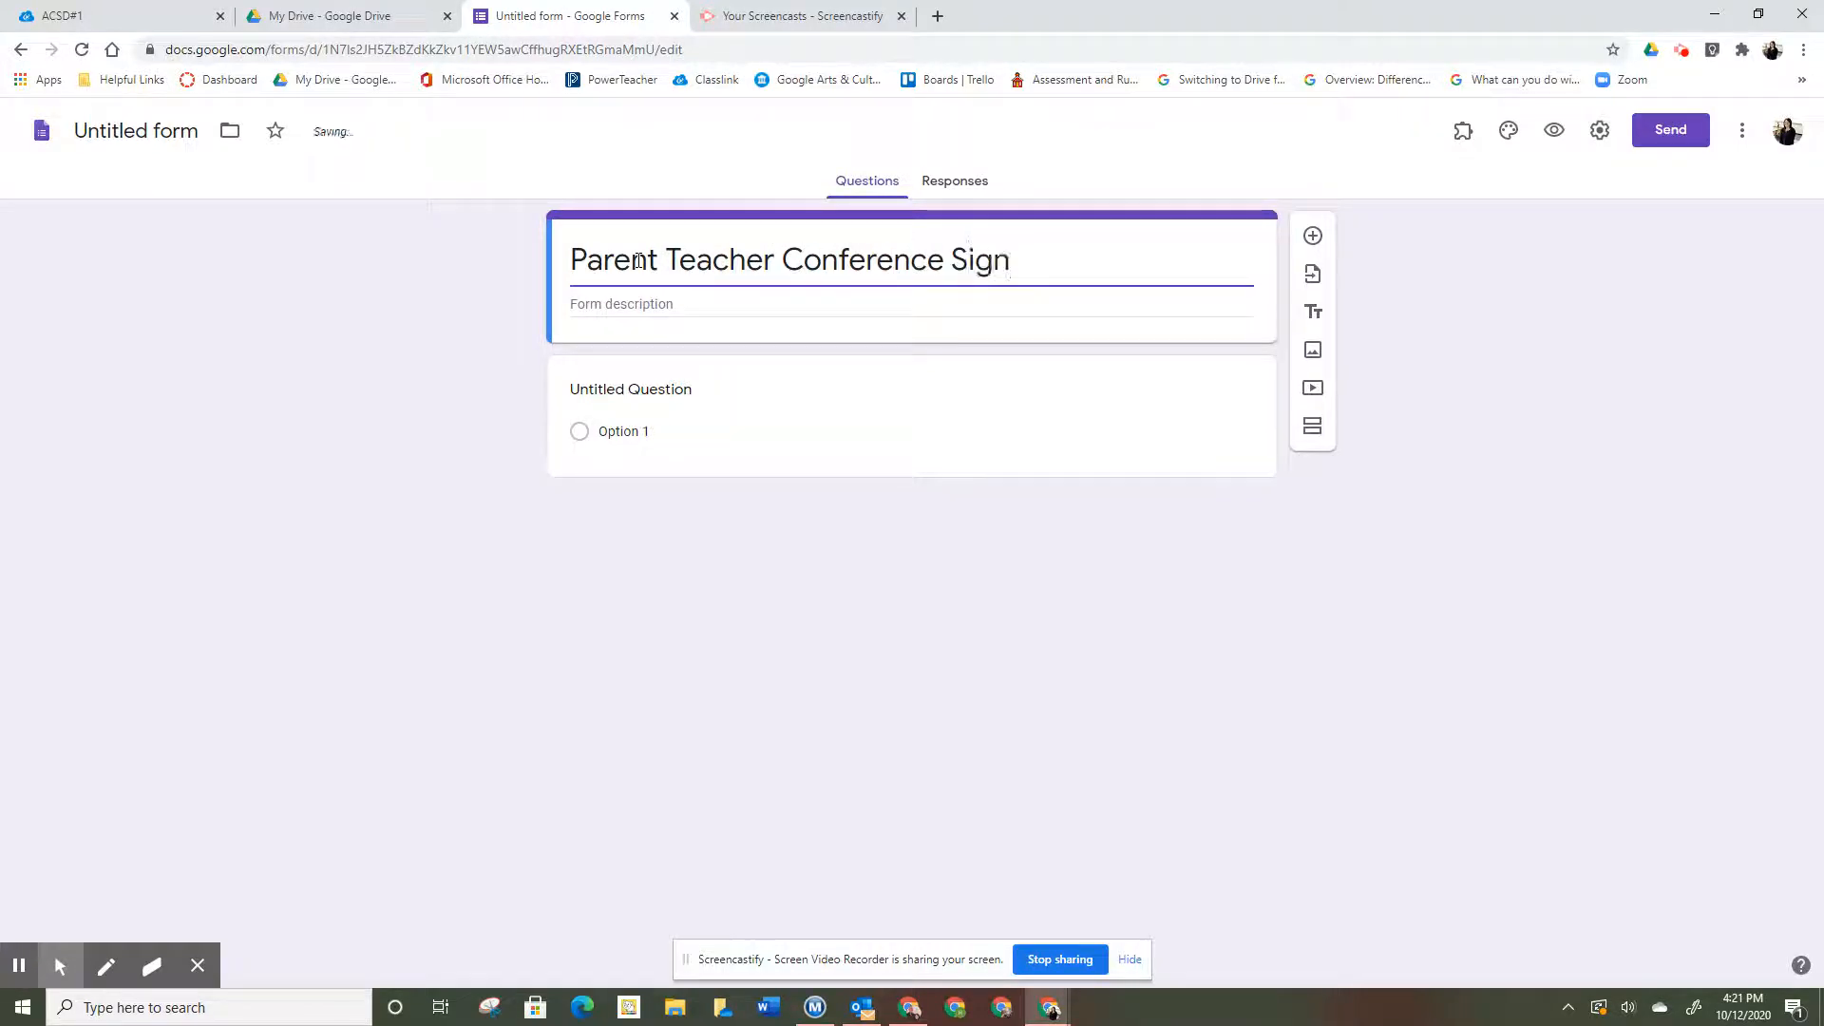
type("-Up Sheet")
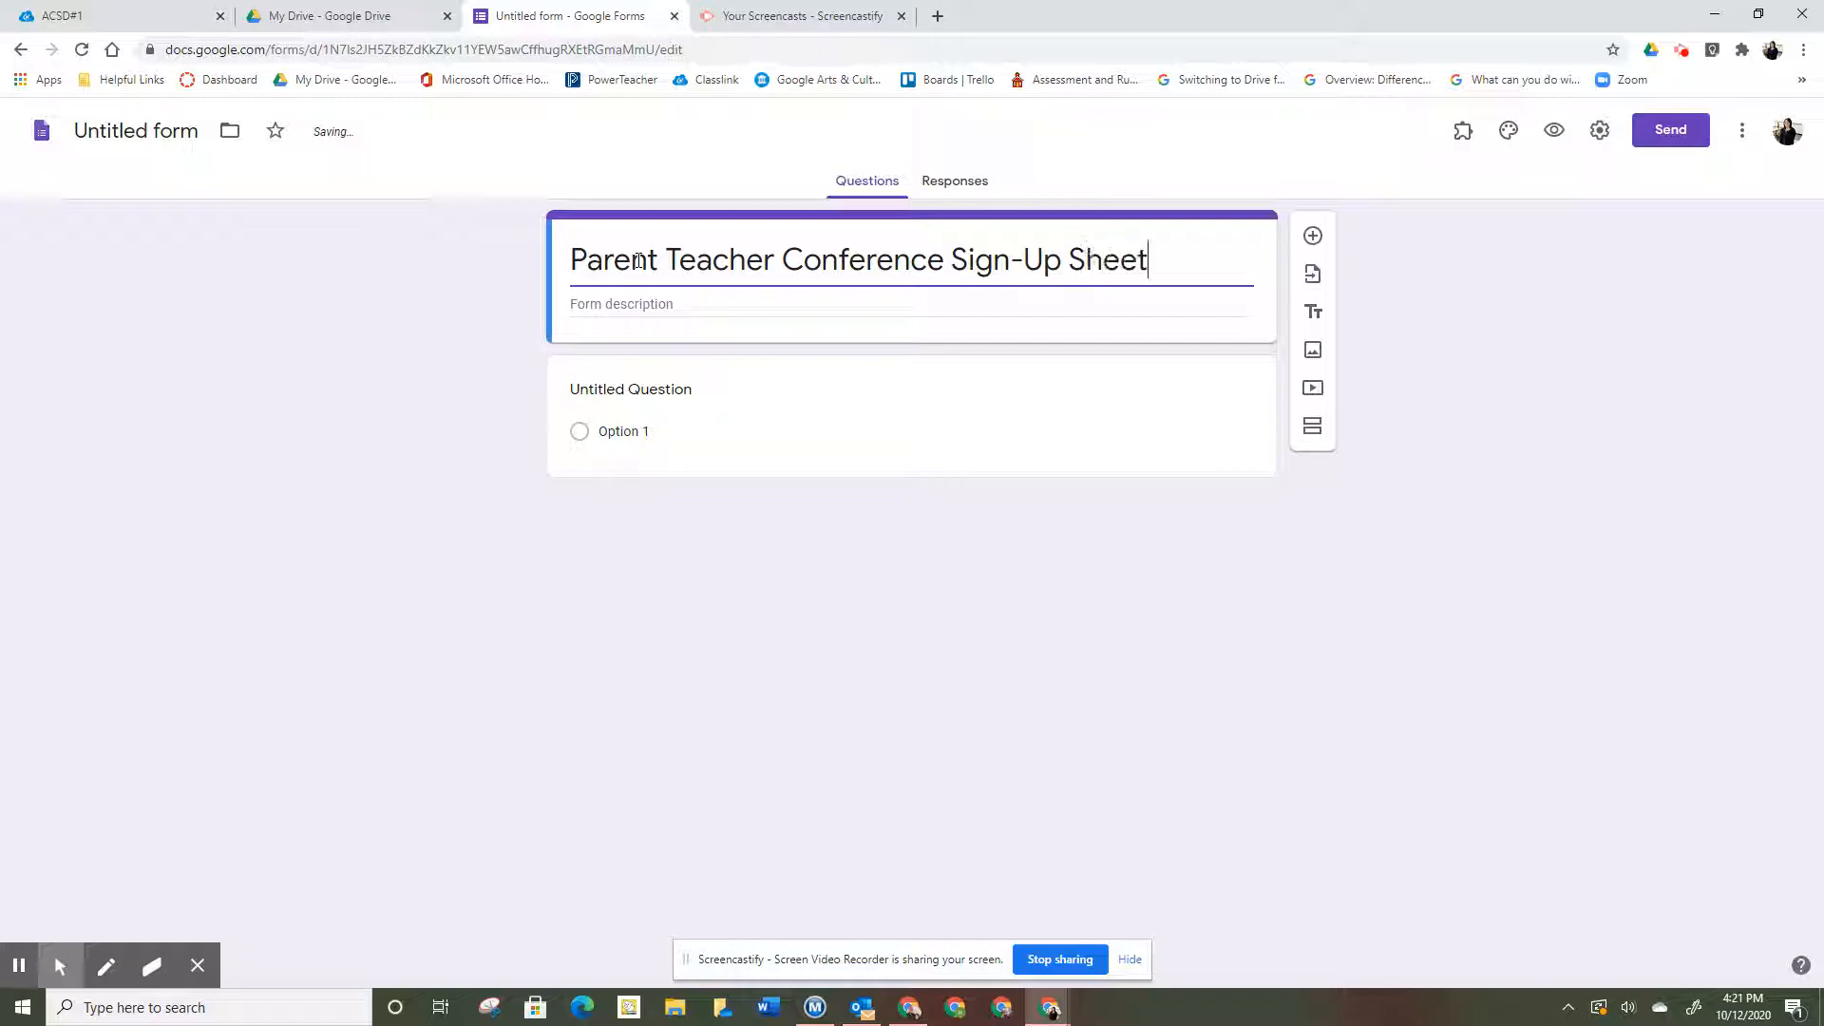
left_click(167, 130)
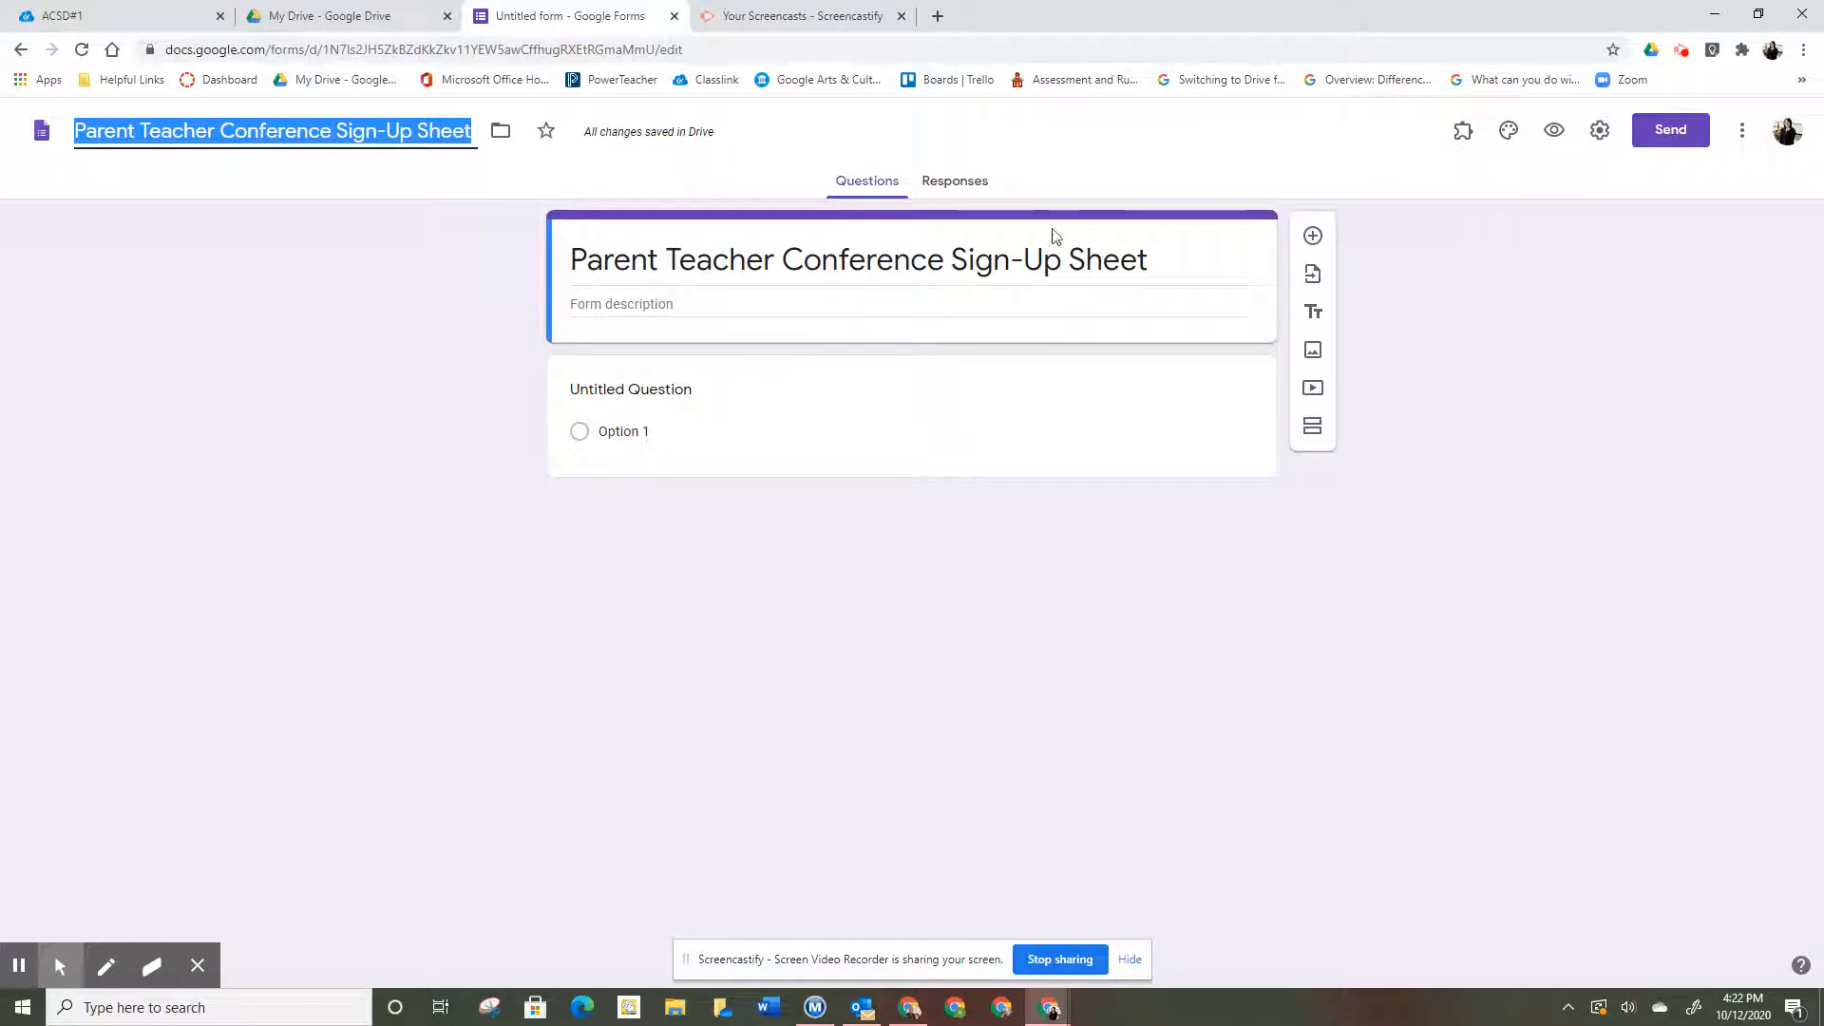
left_click(1599, 139)
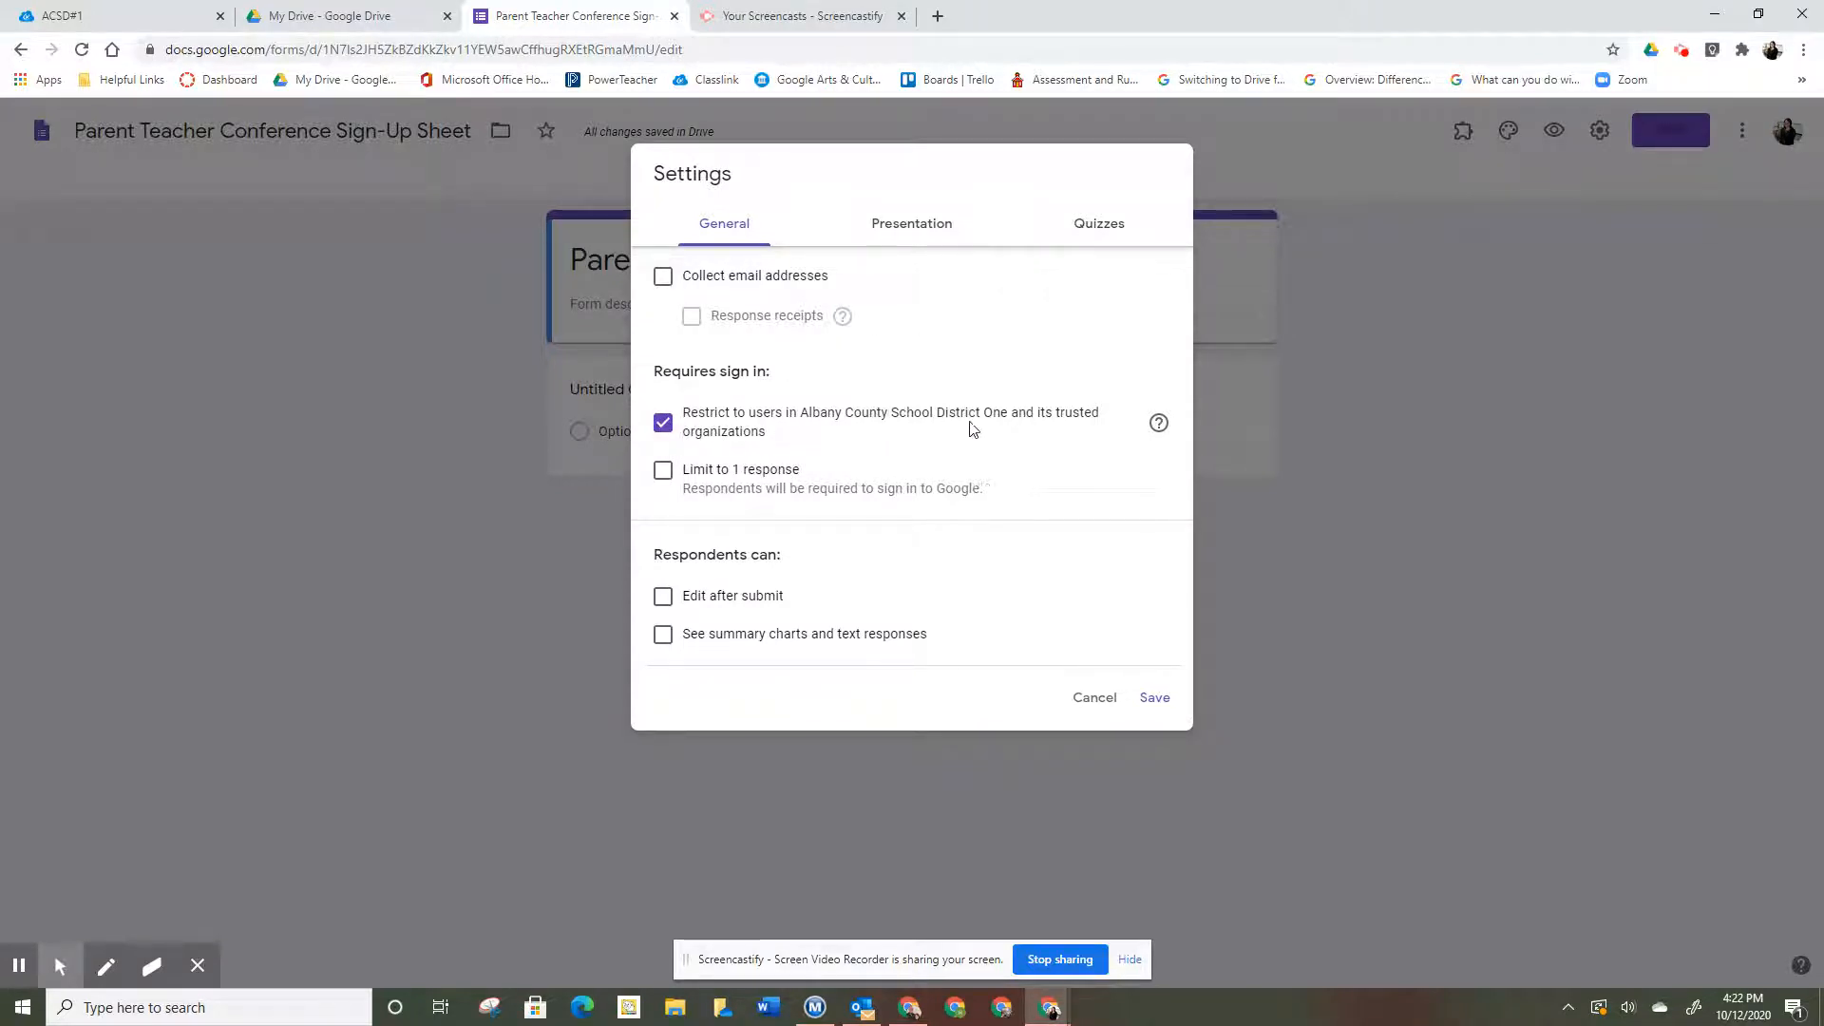
- Allow responses from outside the district, collect email addresses, and always send response receipts
left_click(665, 425)
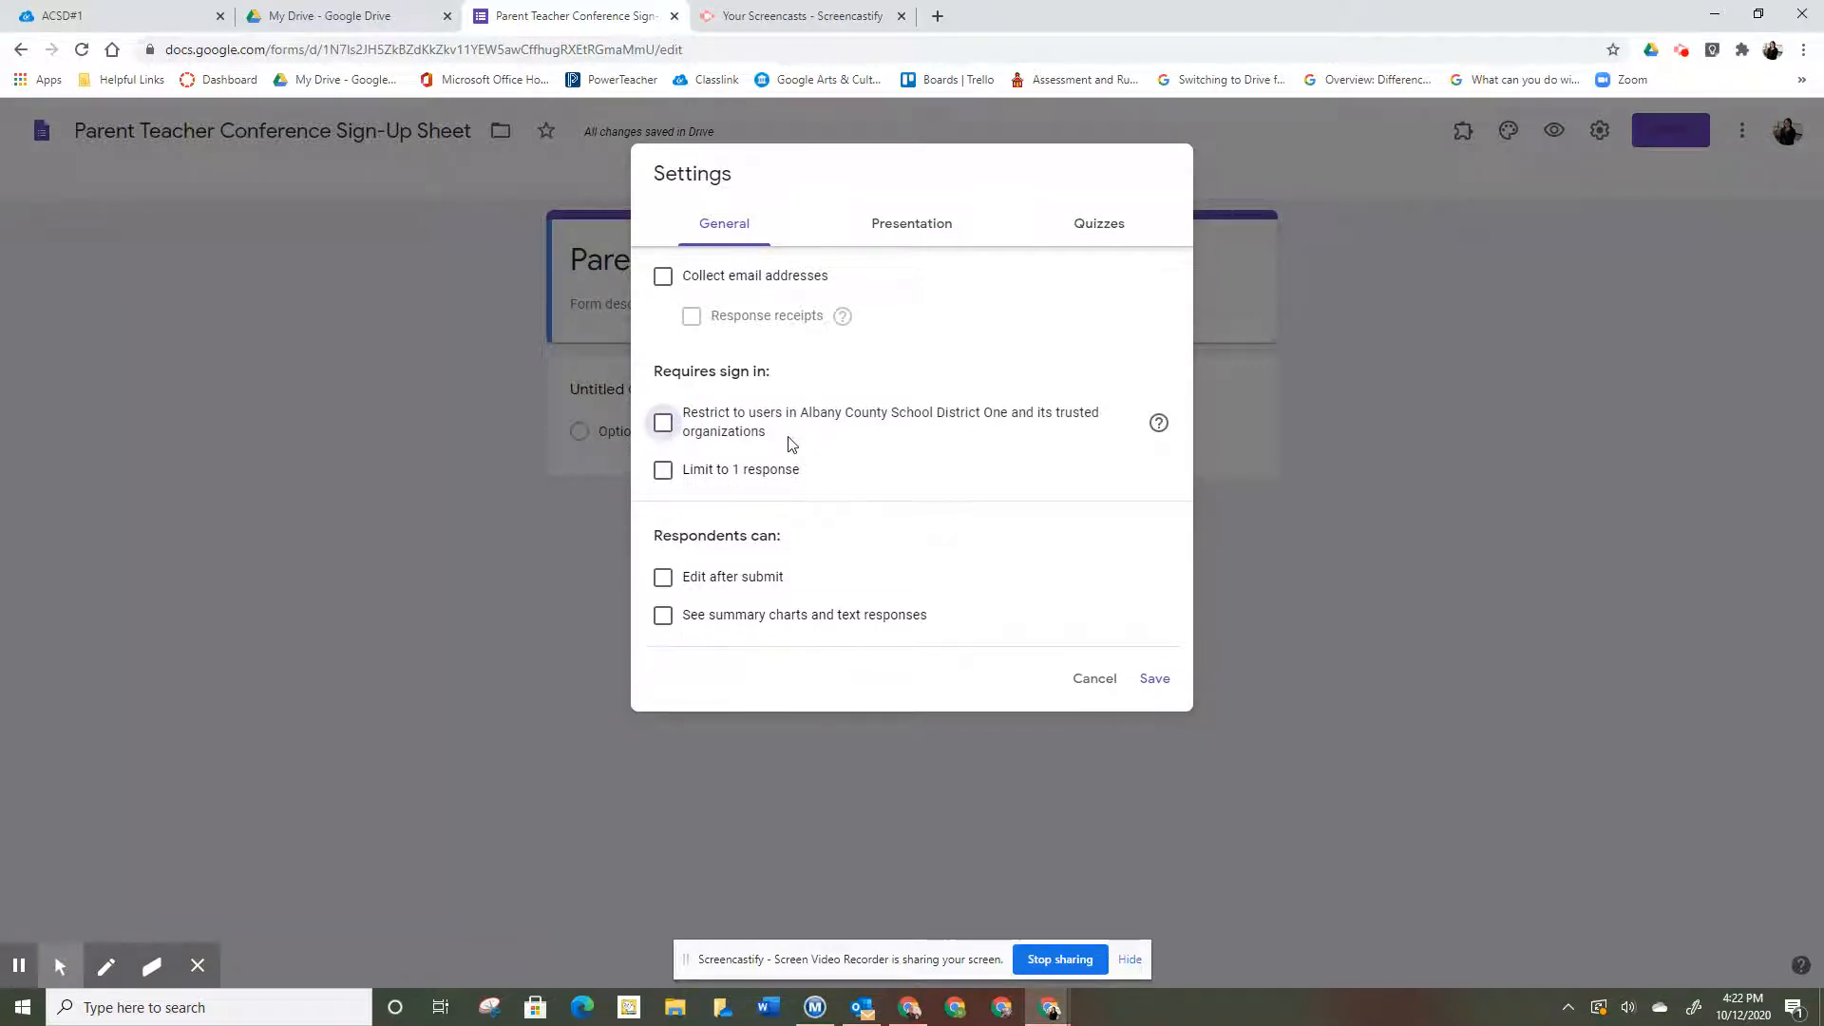
left_click(662, 279)
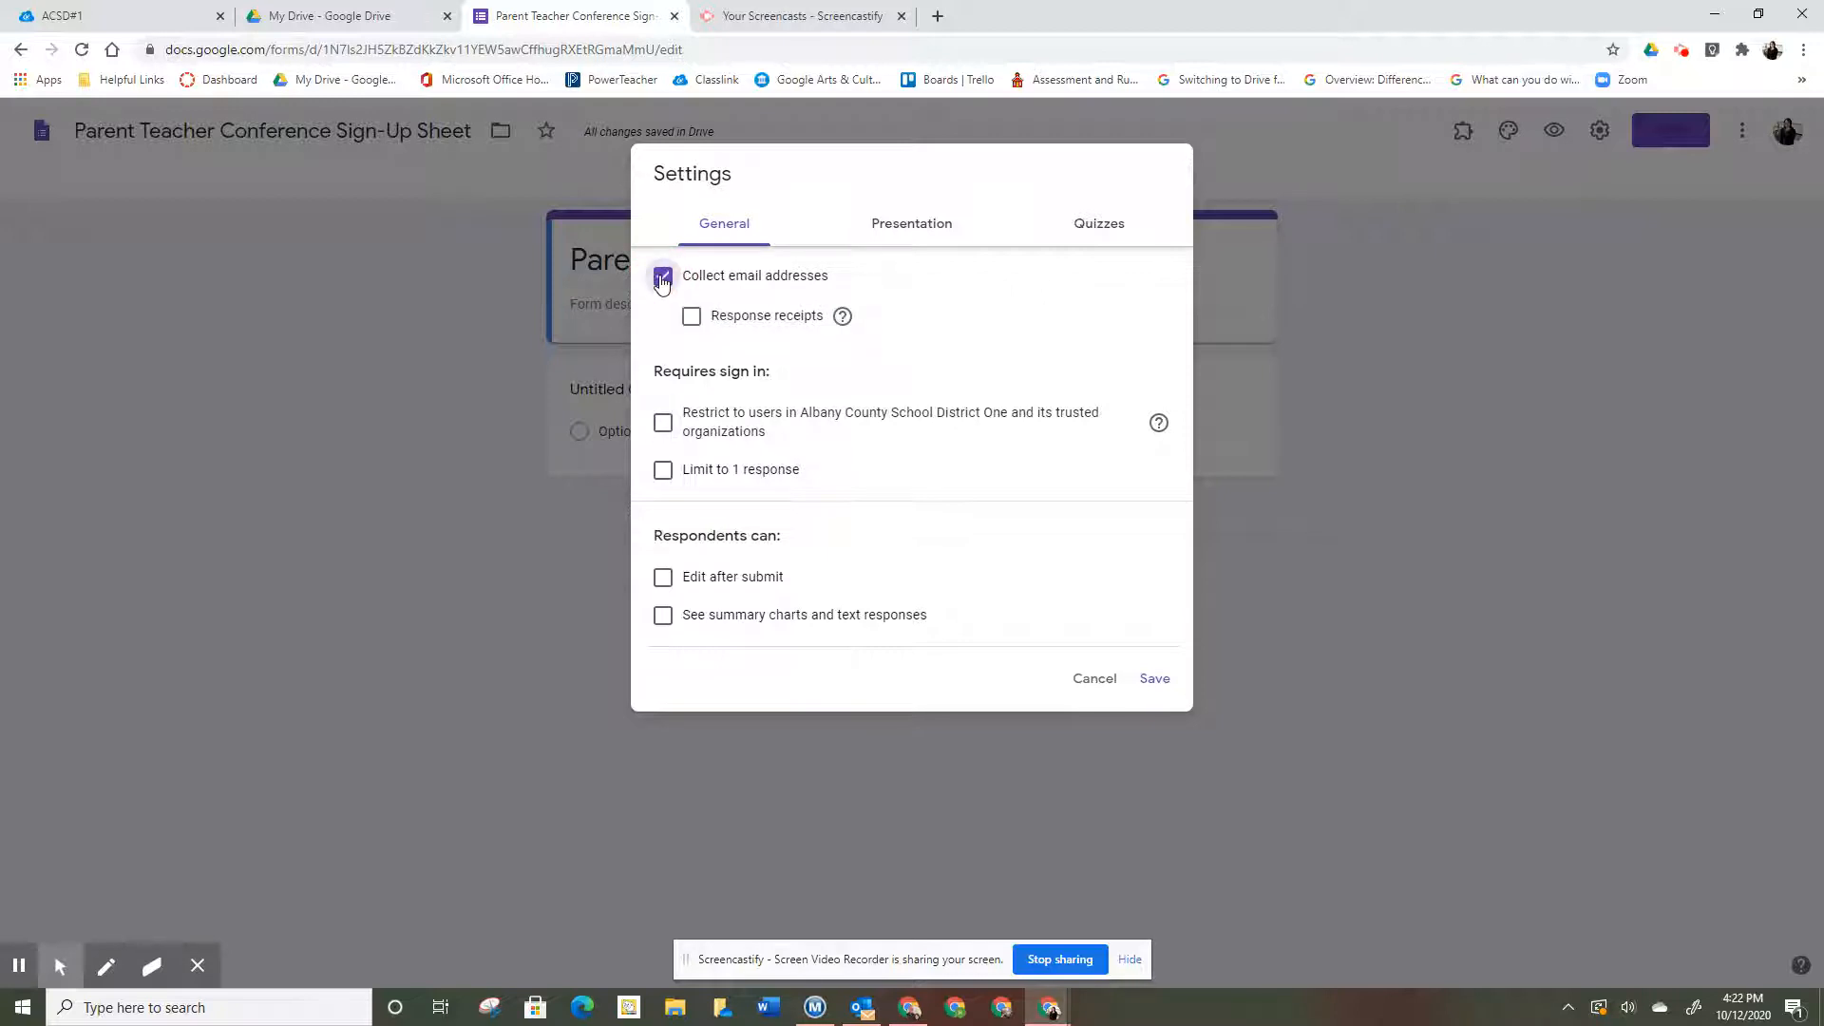
left_click(693, 317)
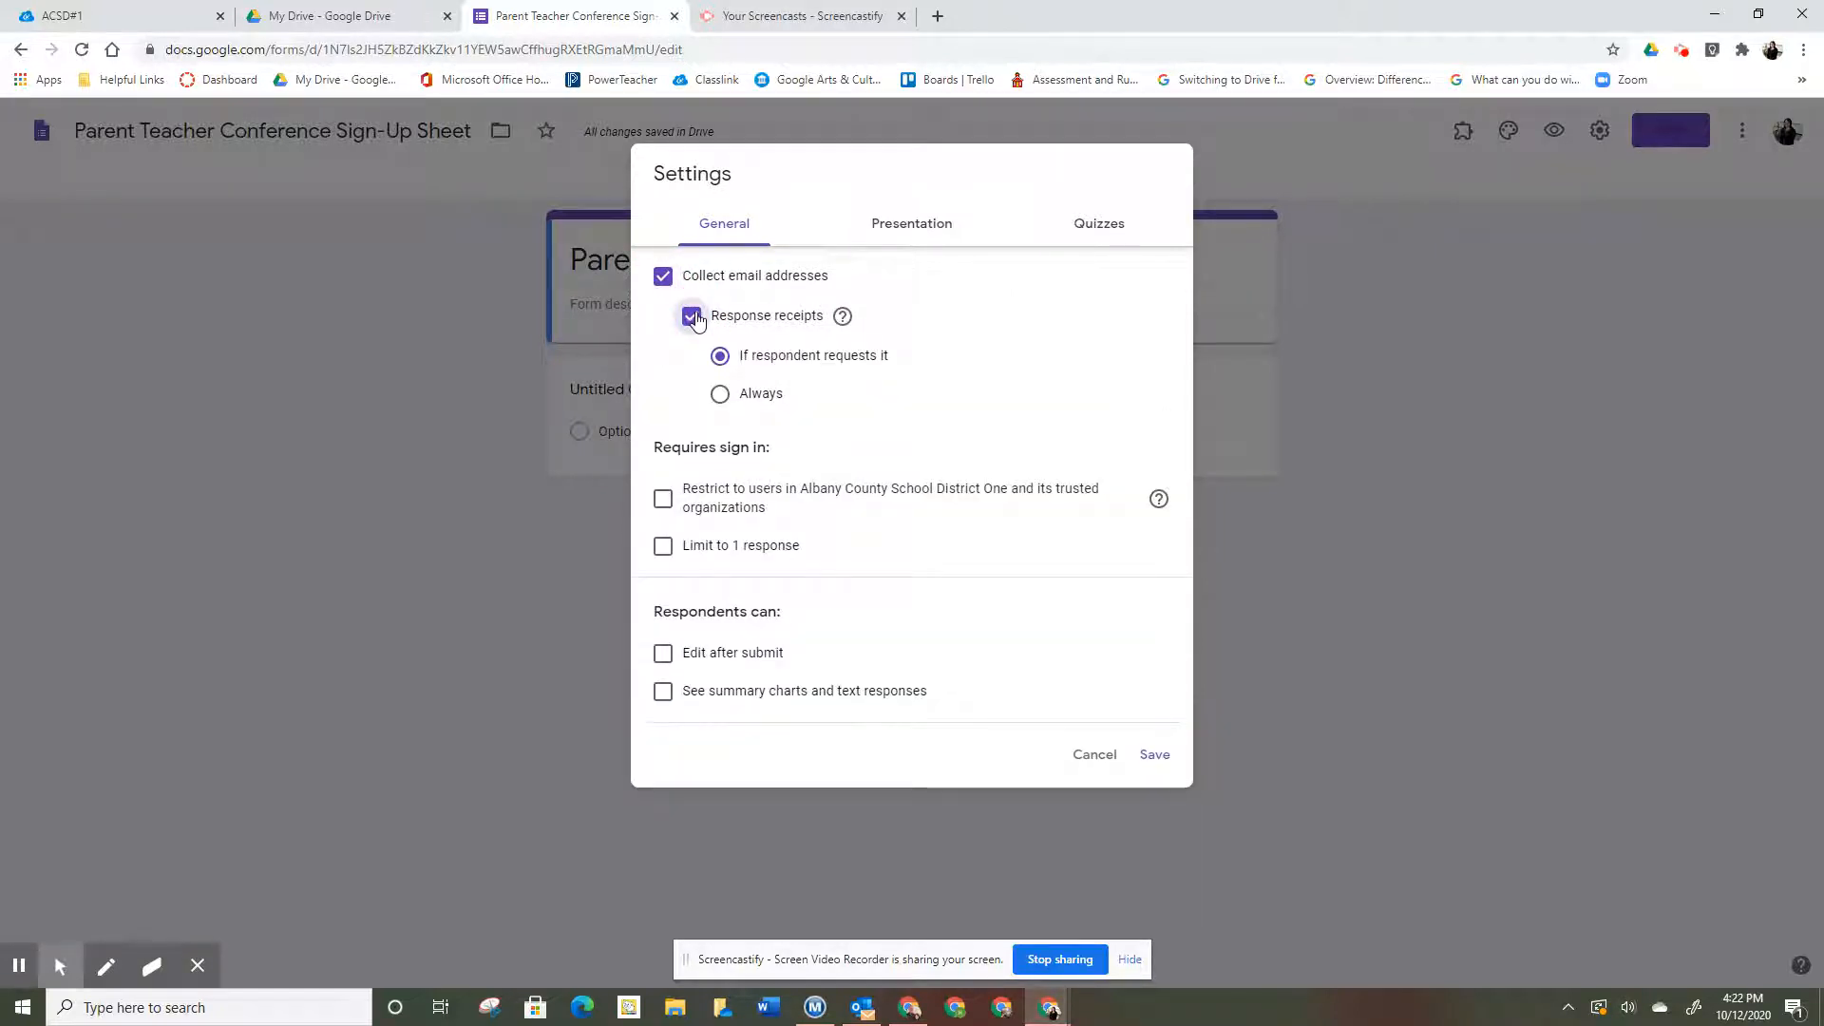
left_click(721, 396)
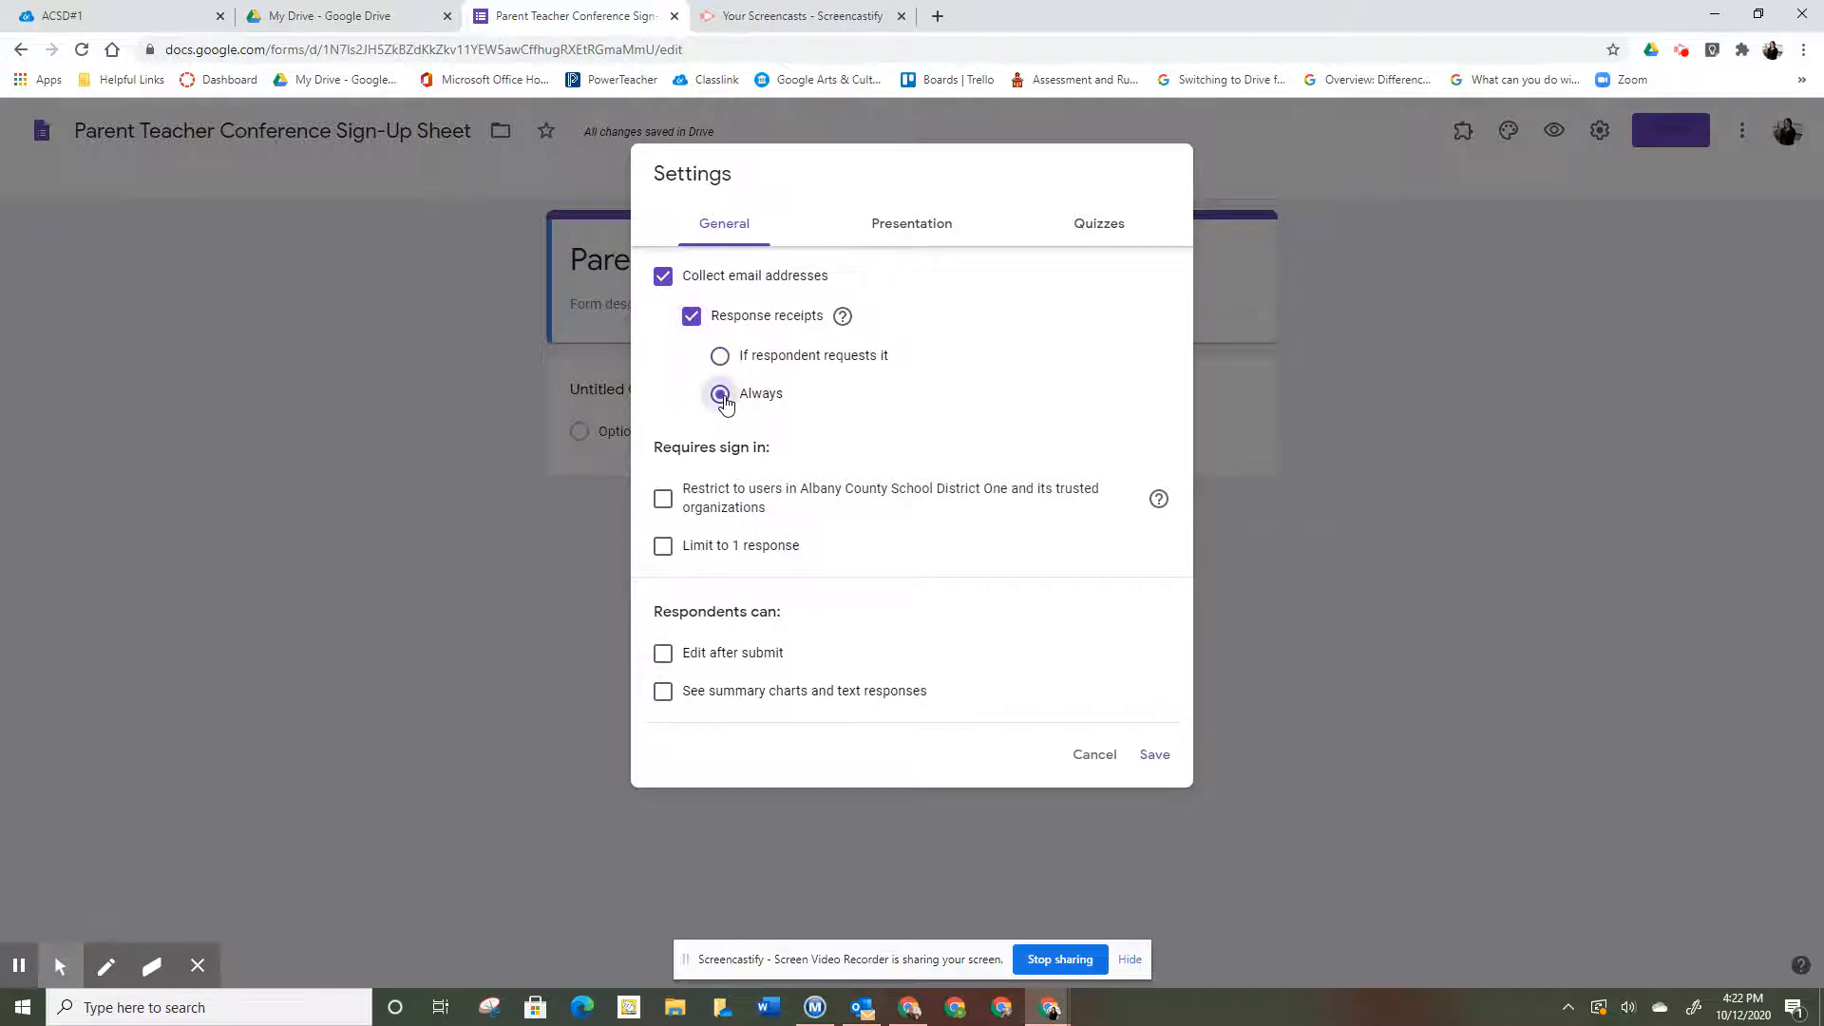
- Hide the submit-another-response link and set confirmation 'Thank you for signing up. I will email a confirmation soon'
left_click(922, 235)
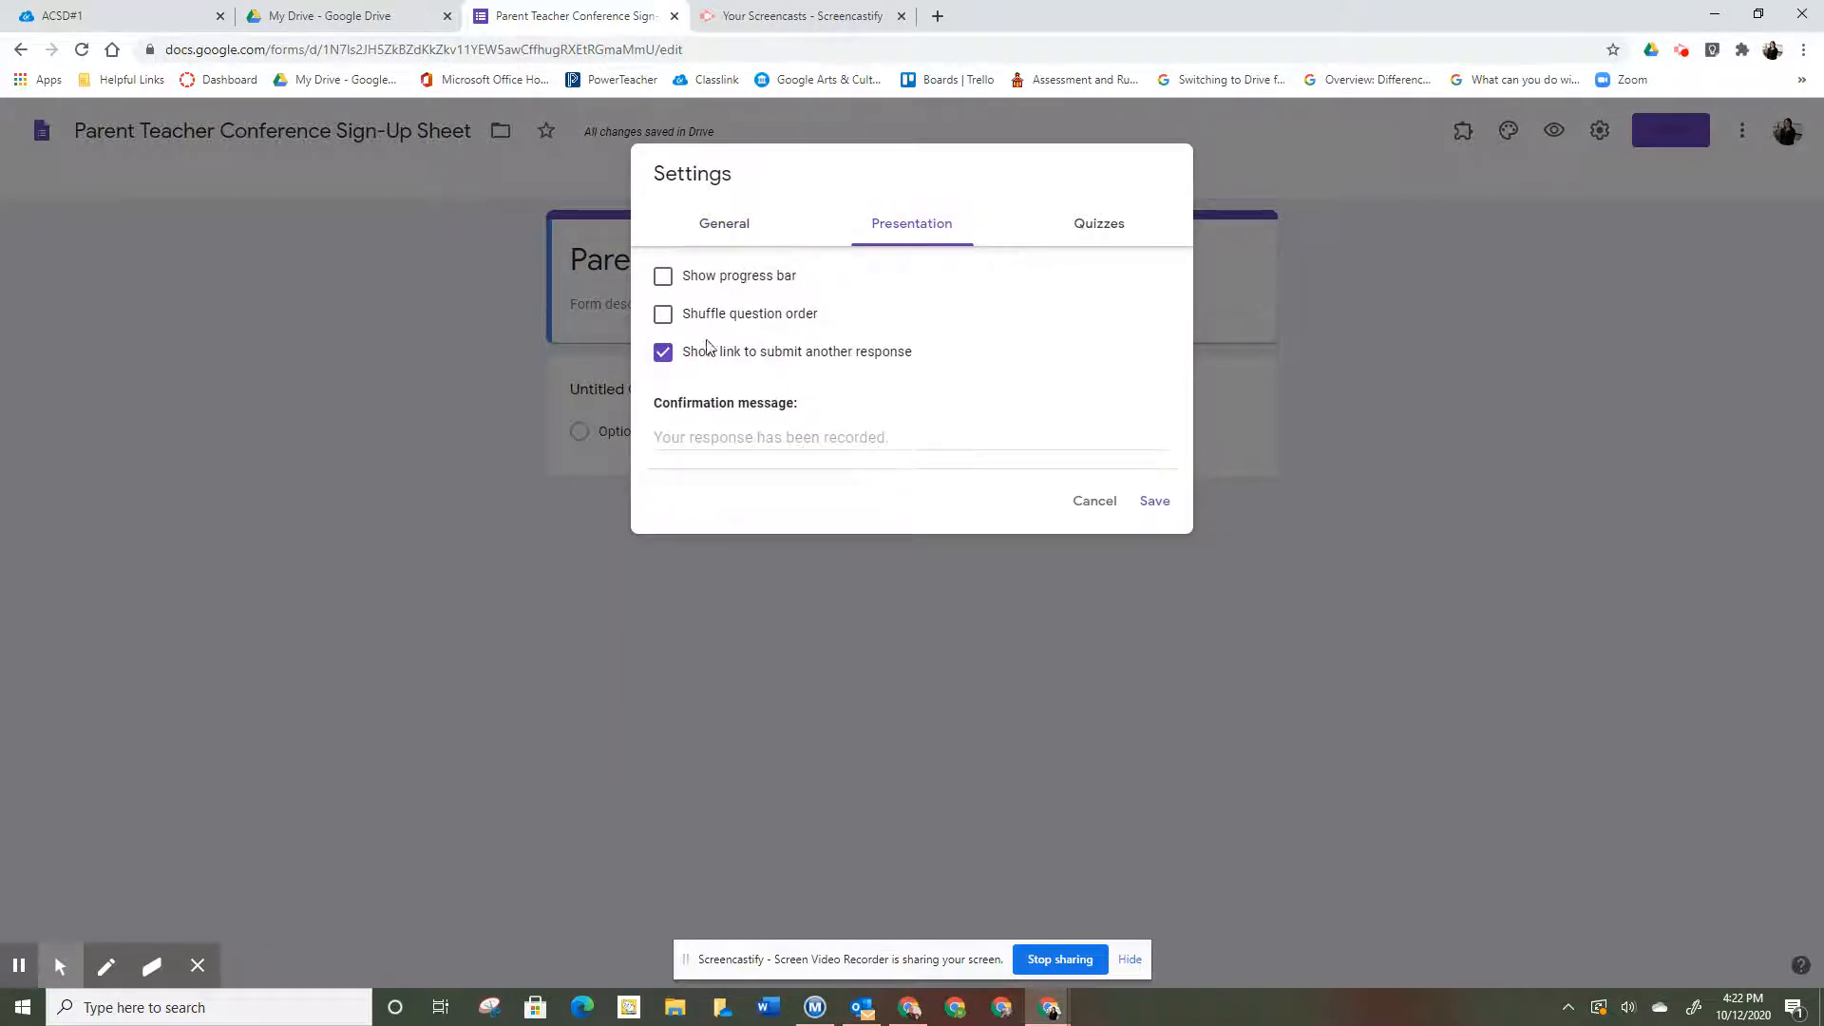
left_click(666, 359)
left_click(892, 434)
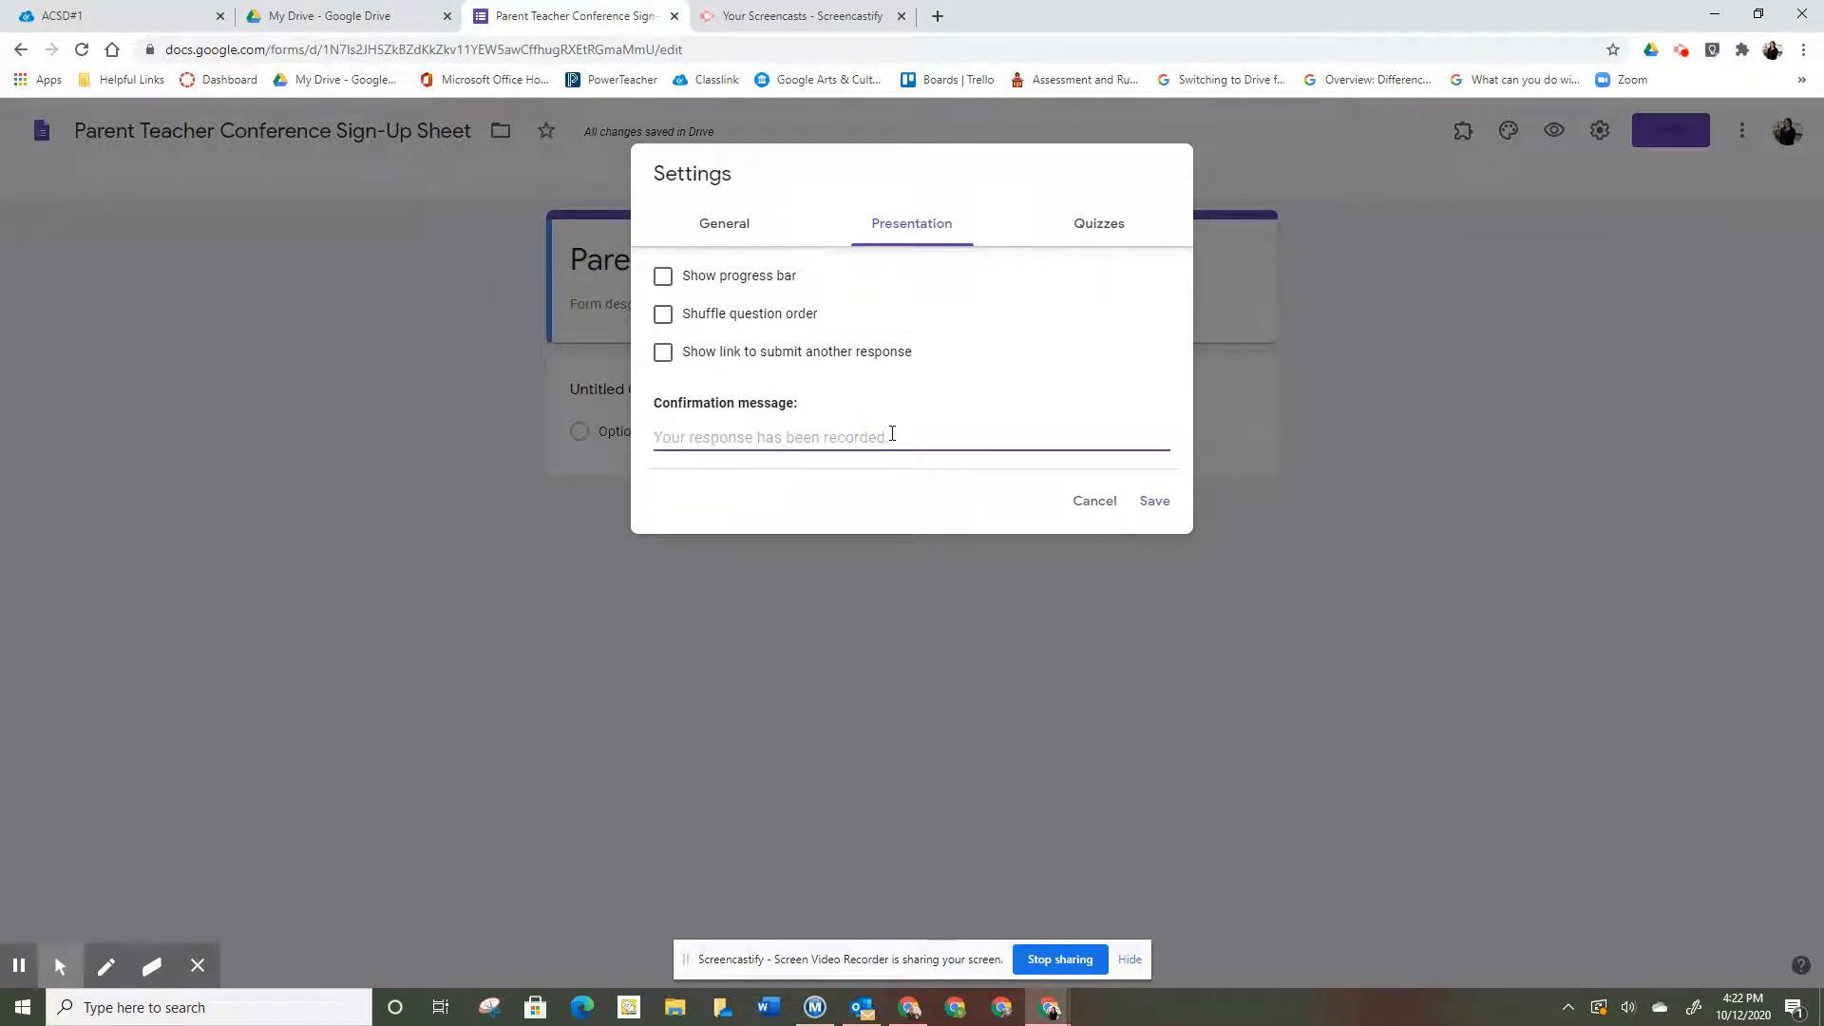
type("Thank ")
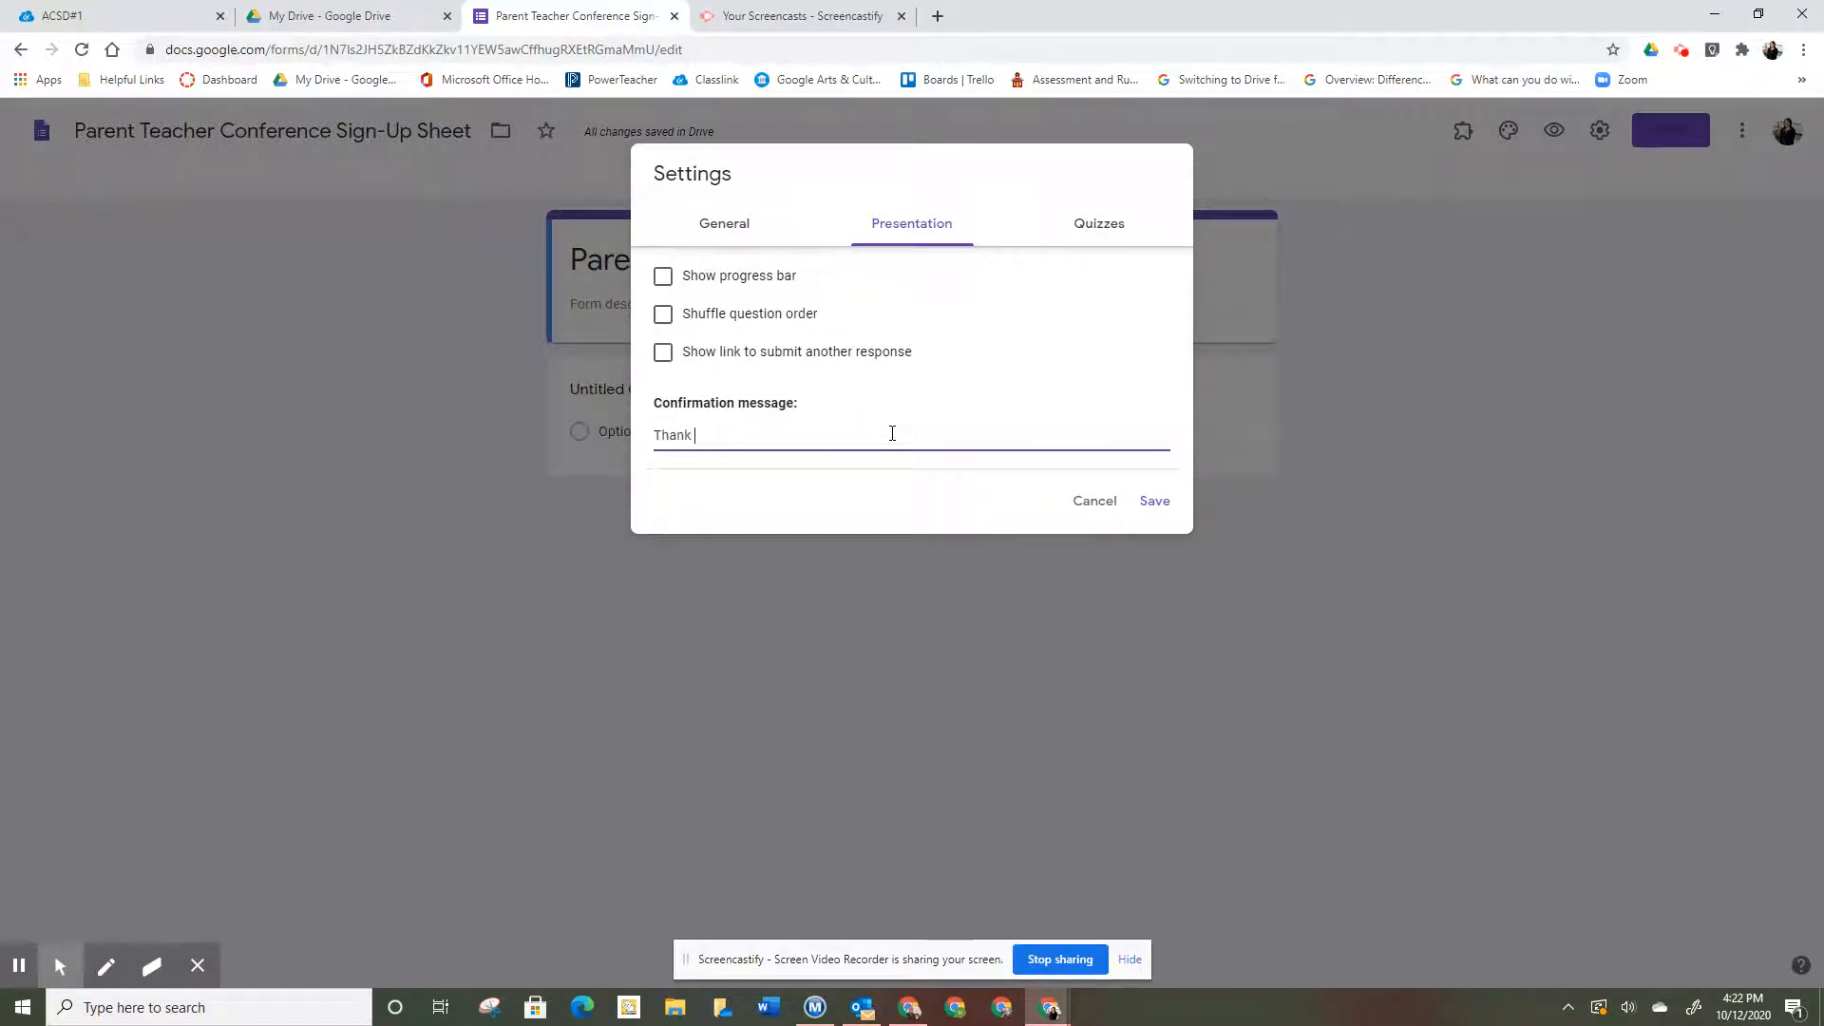
type("you for signing up. I will email a confirmation soon.")
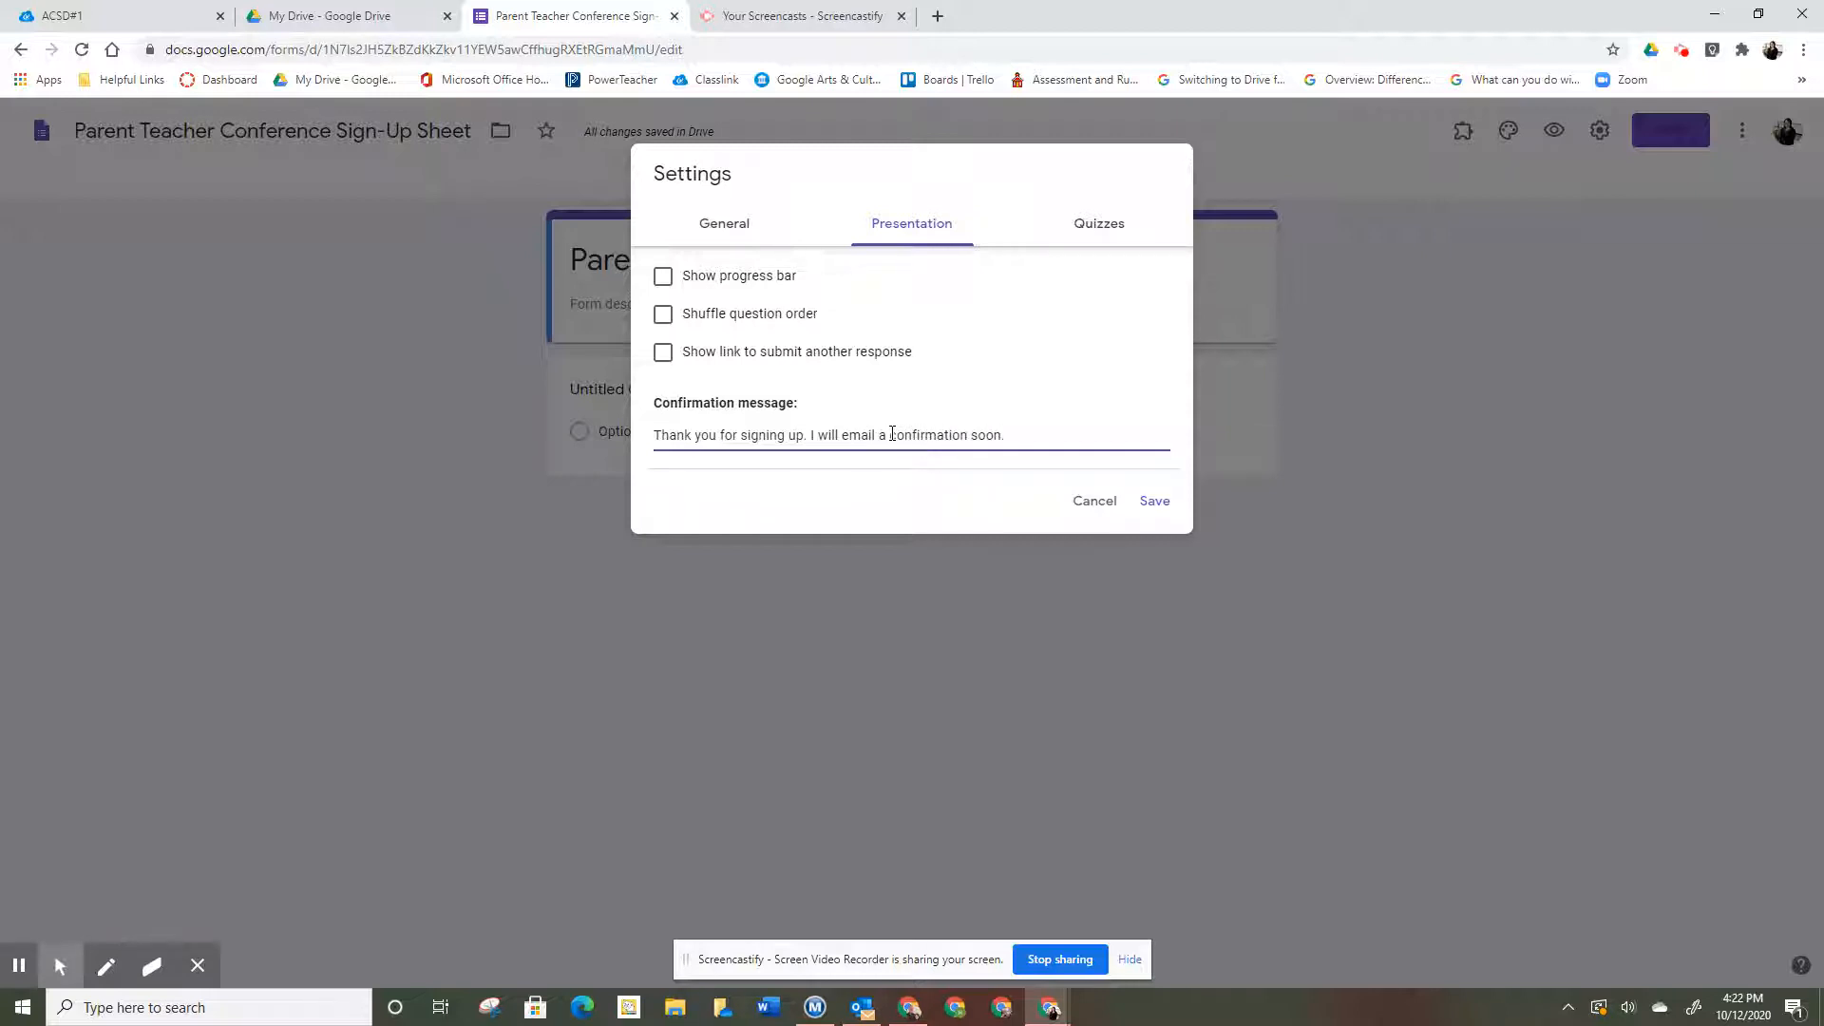
left_click(739, 228)
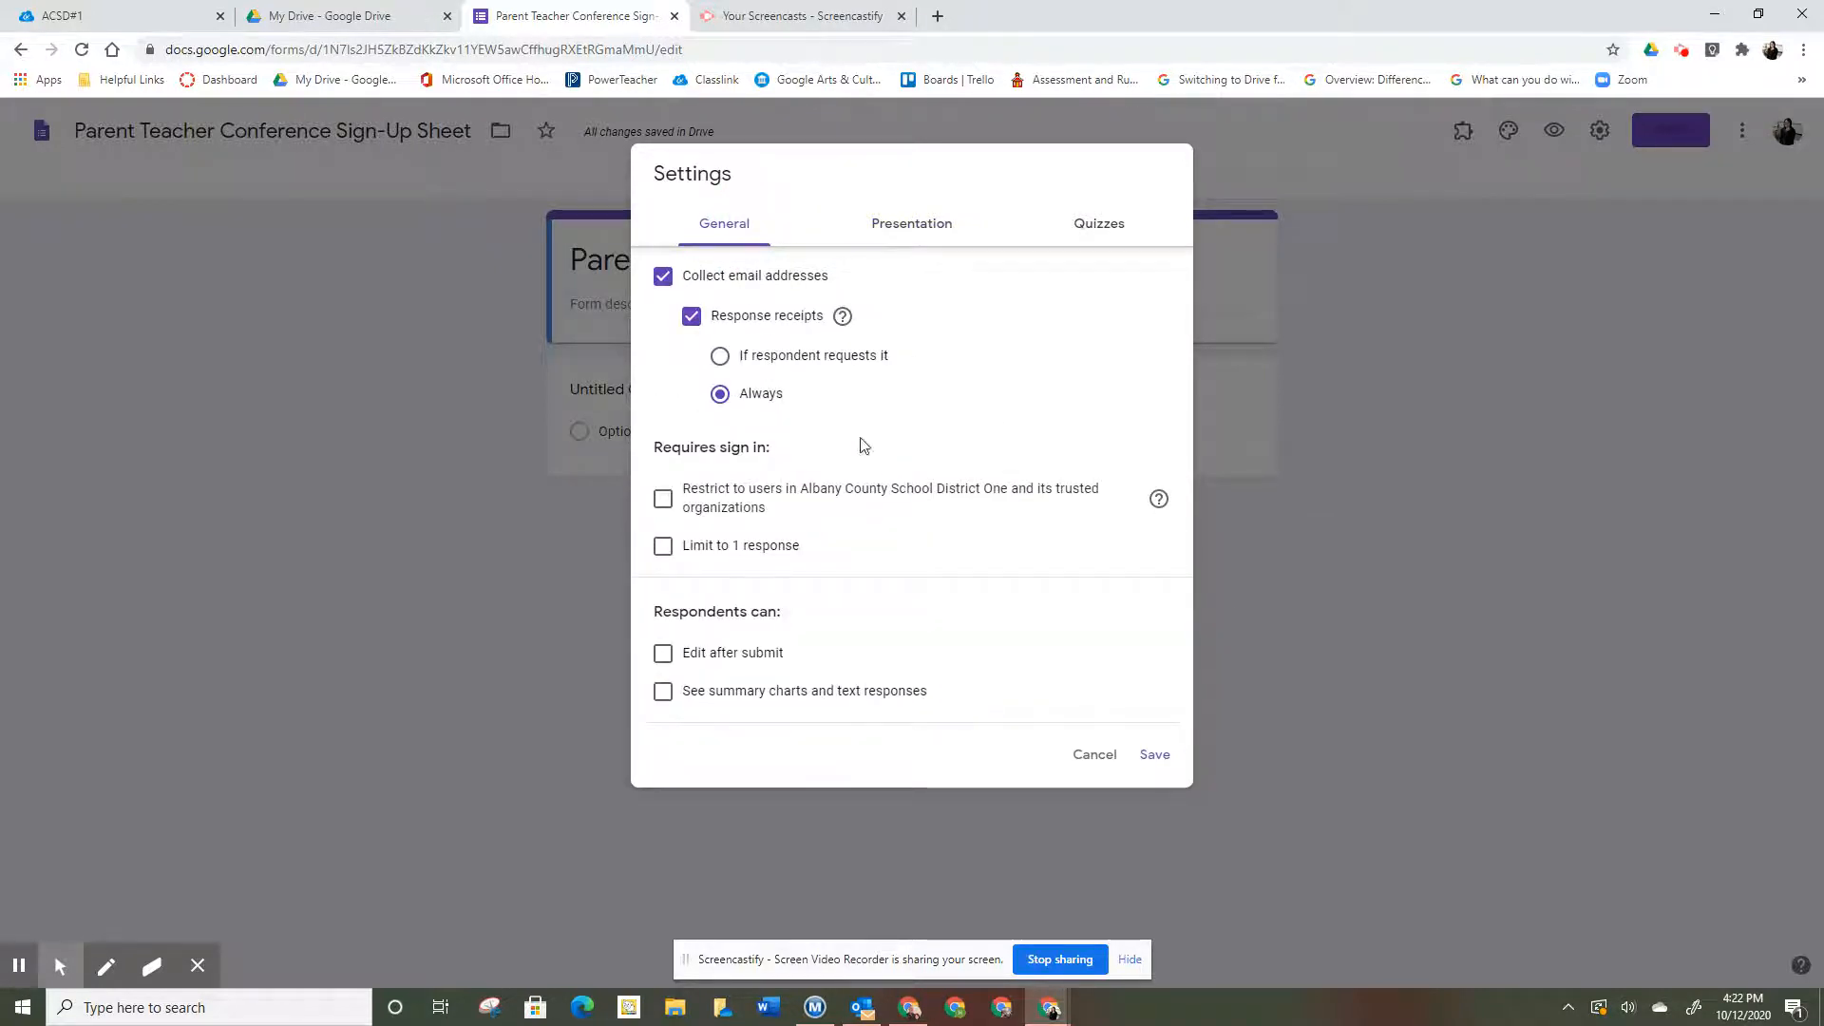
left_click(1155, 755)
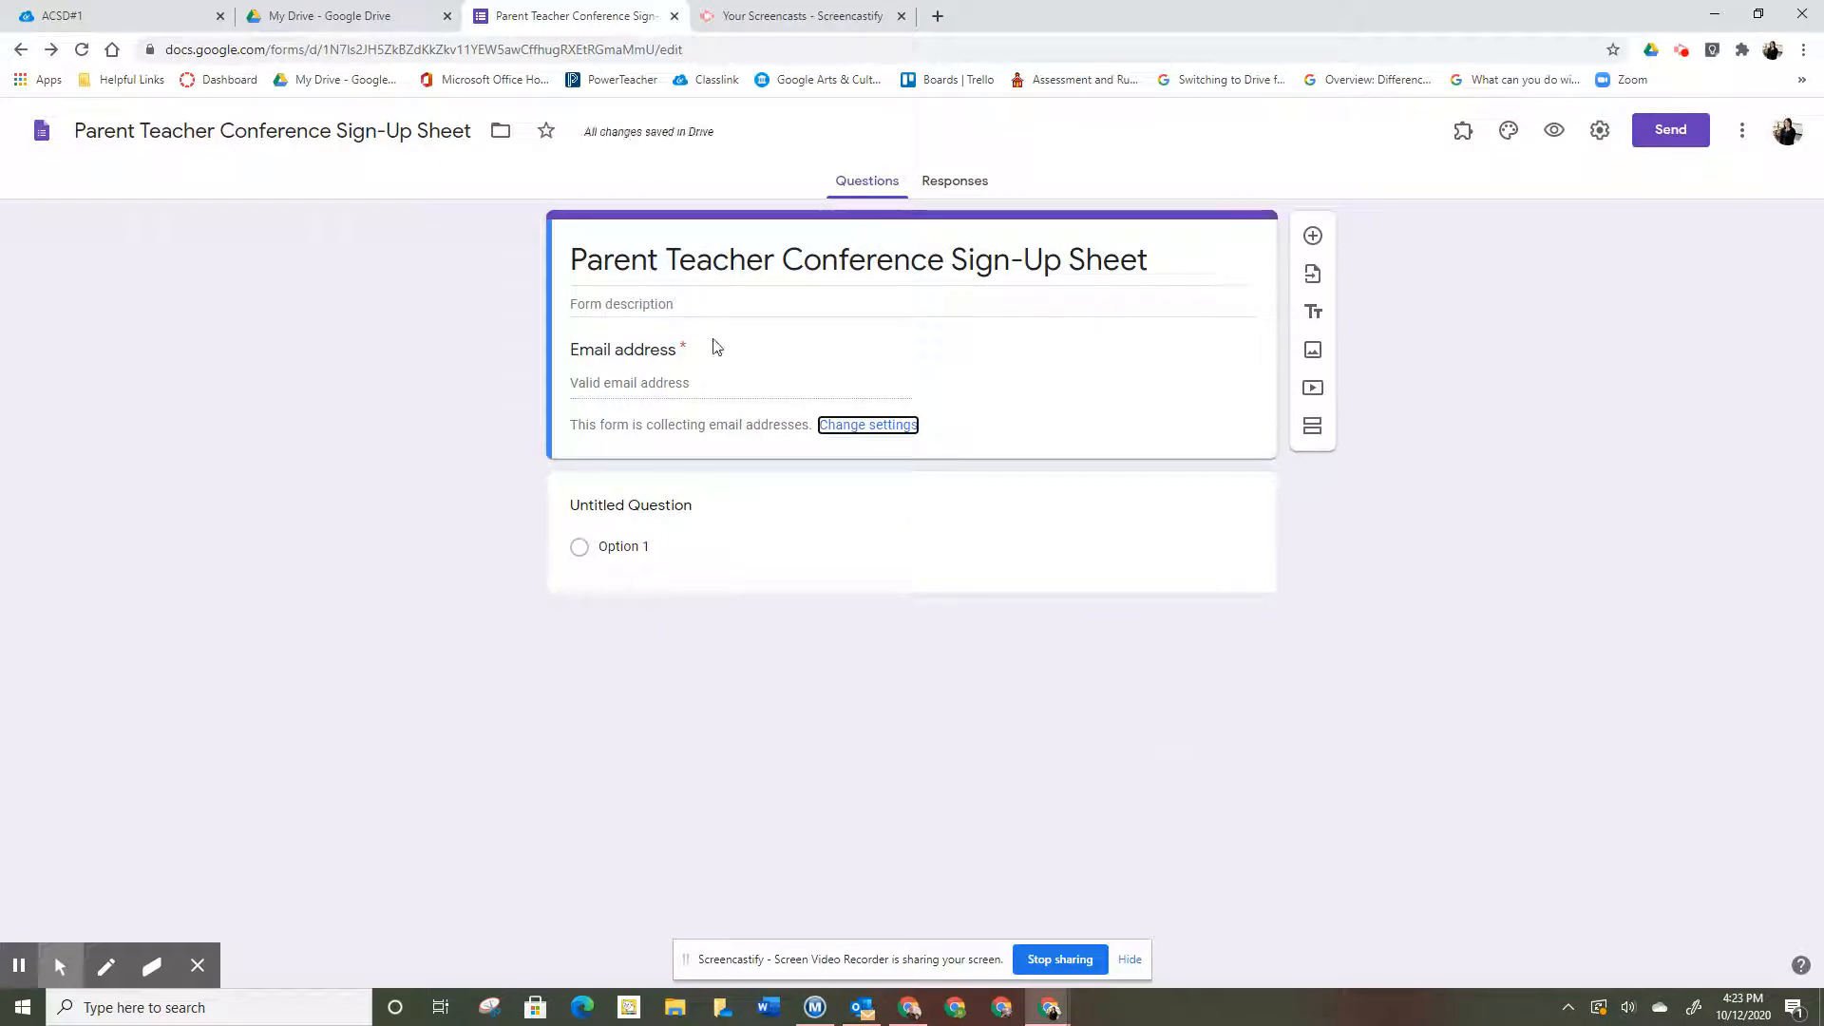
- Add the description 'Please sign up for a conference on either 10/21/20 or 10/22/20. Thank you.'
left_click(696, 300)
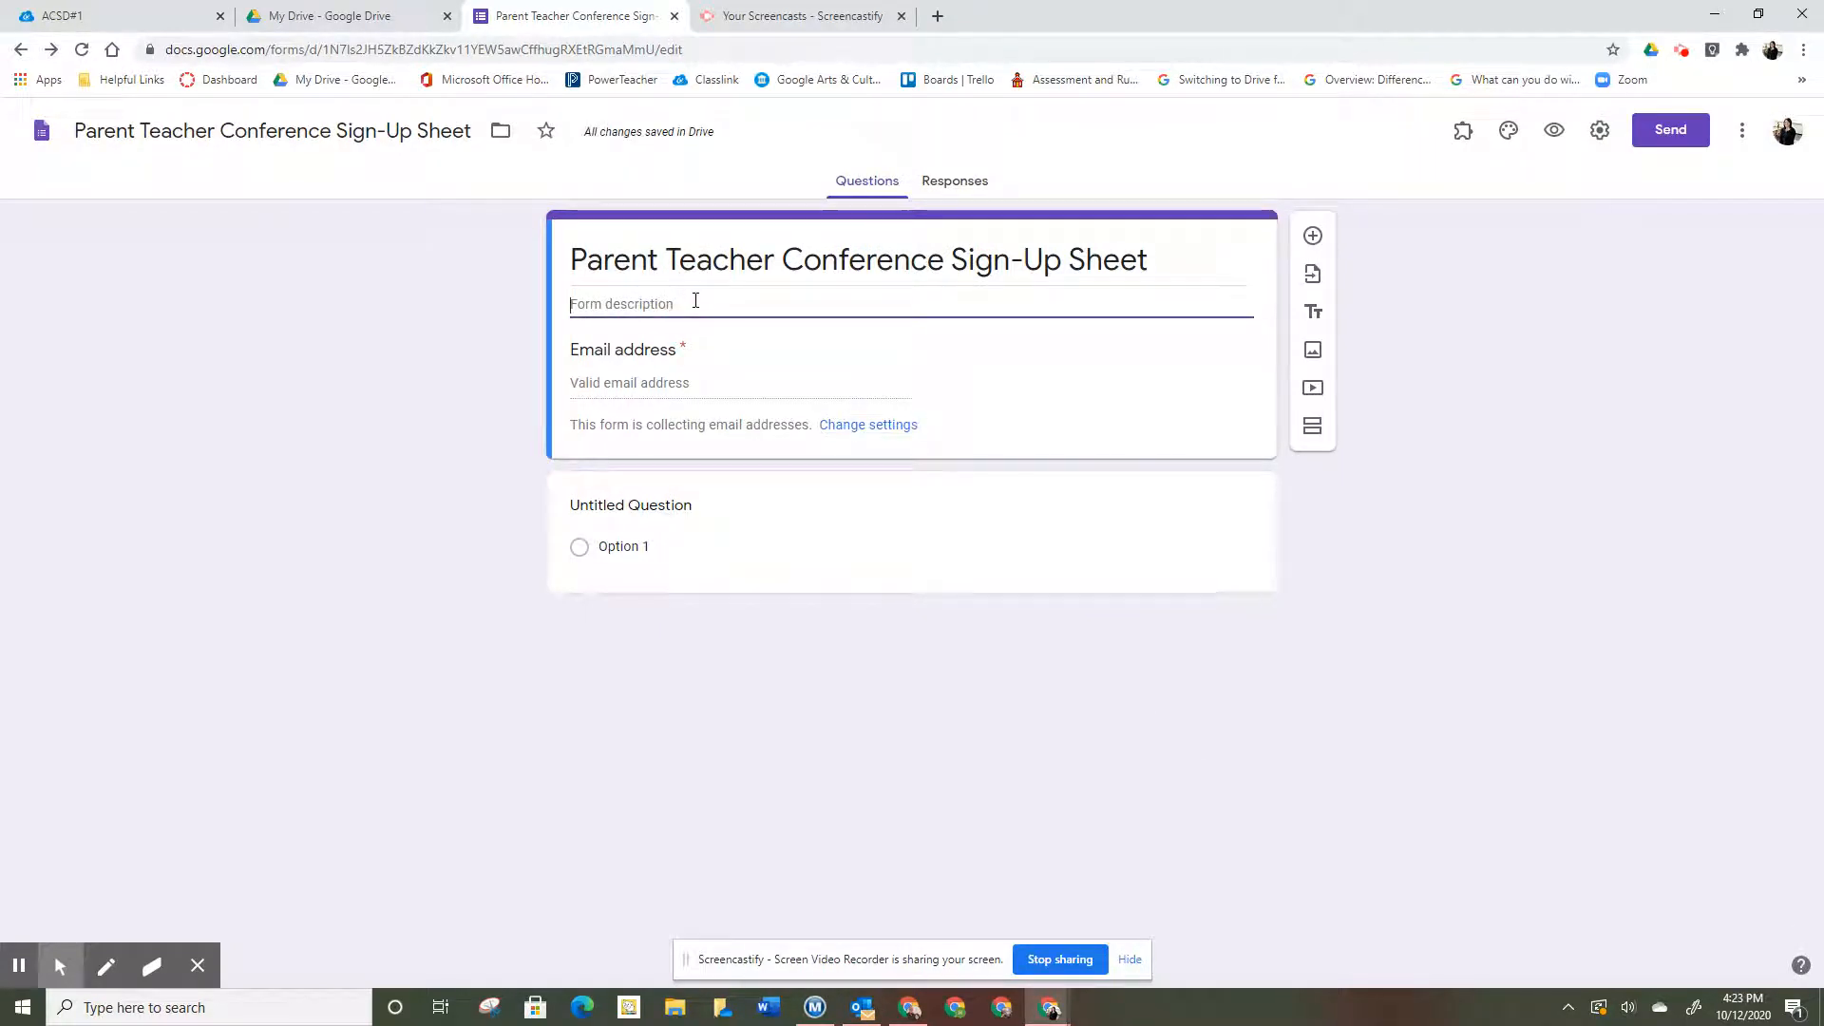
type("Pleas")
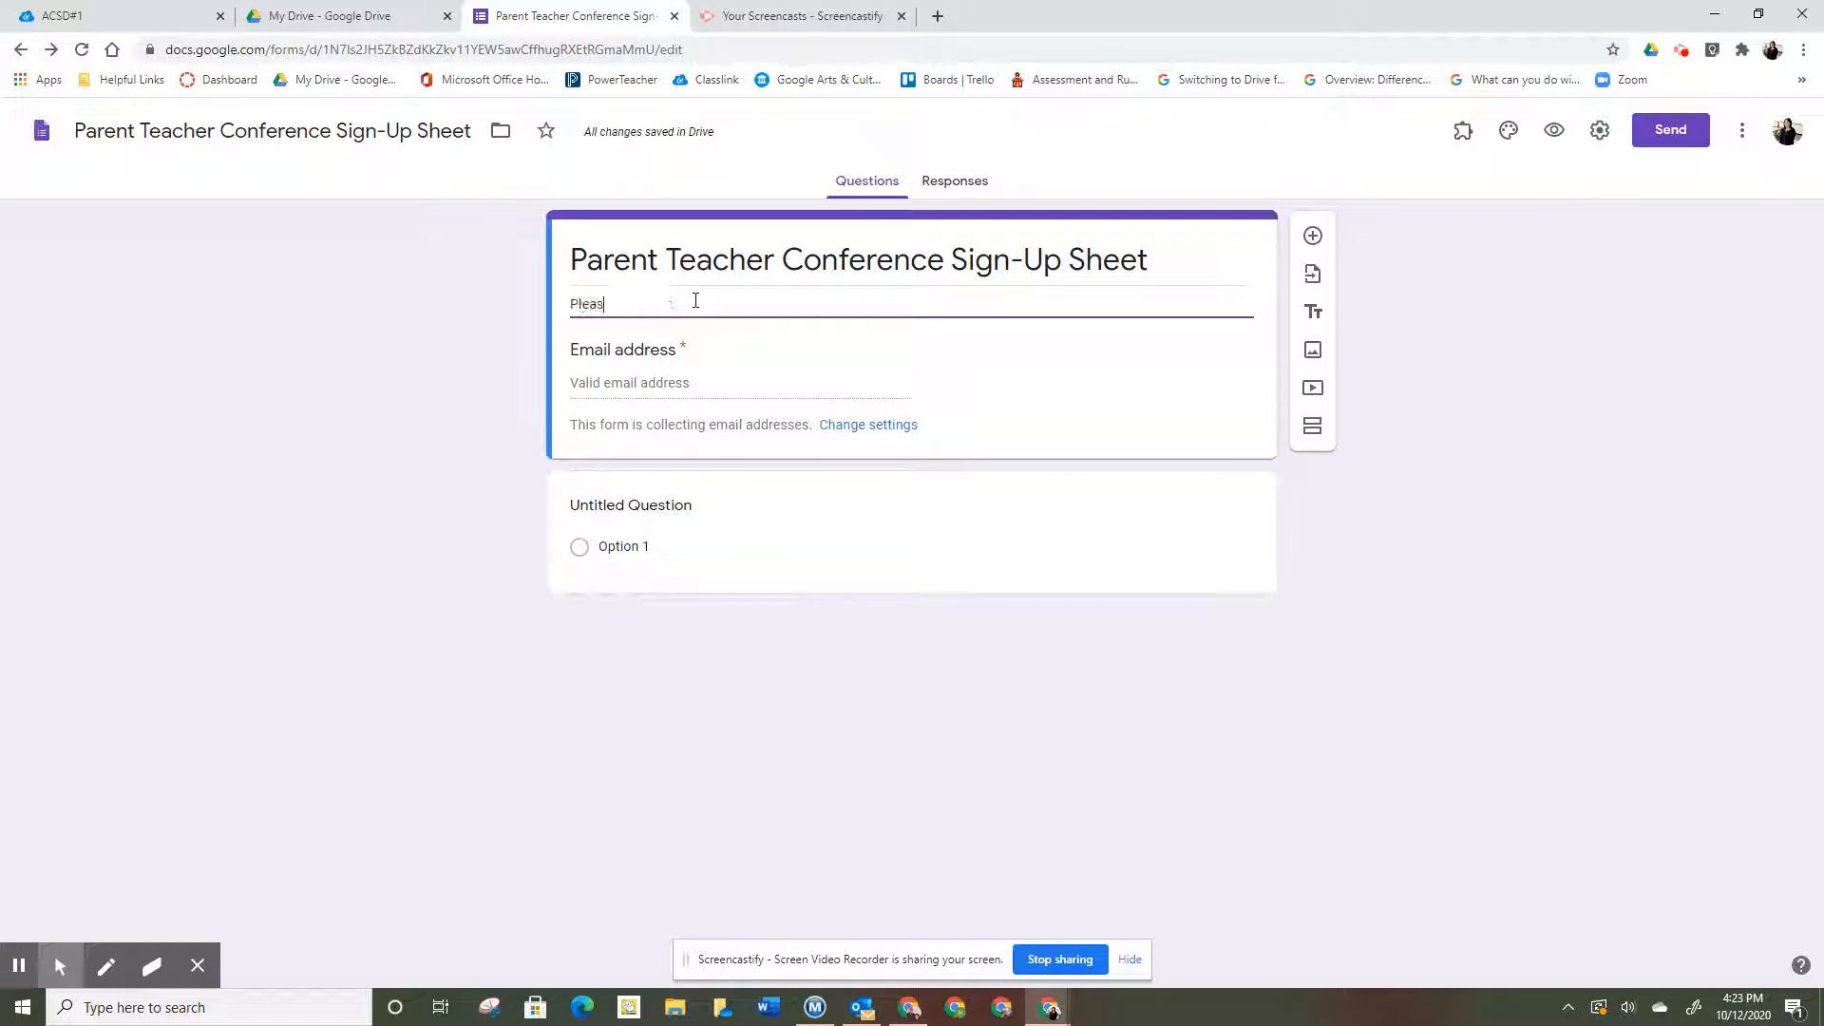
type("e sign up fo")
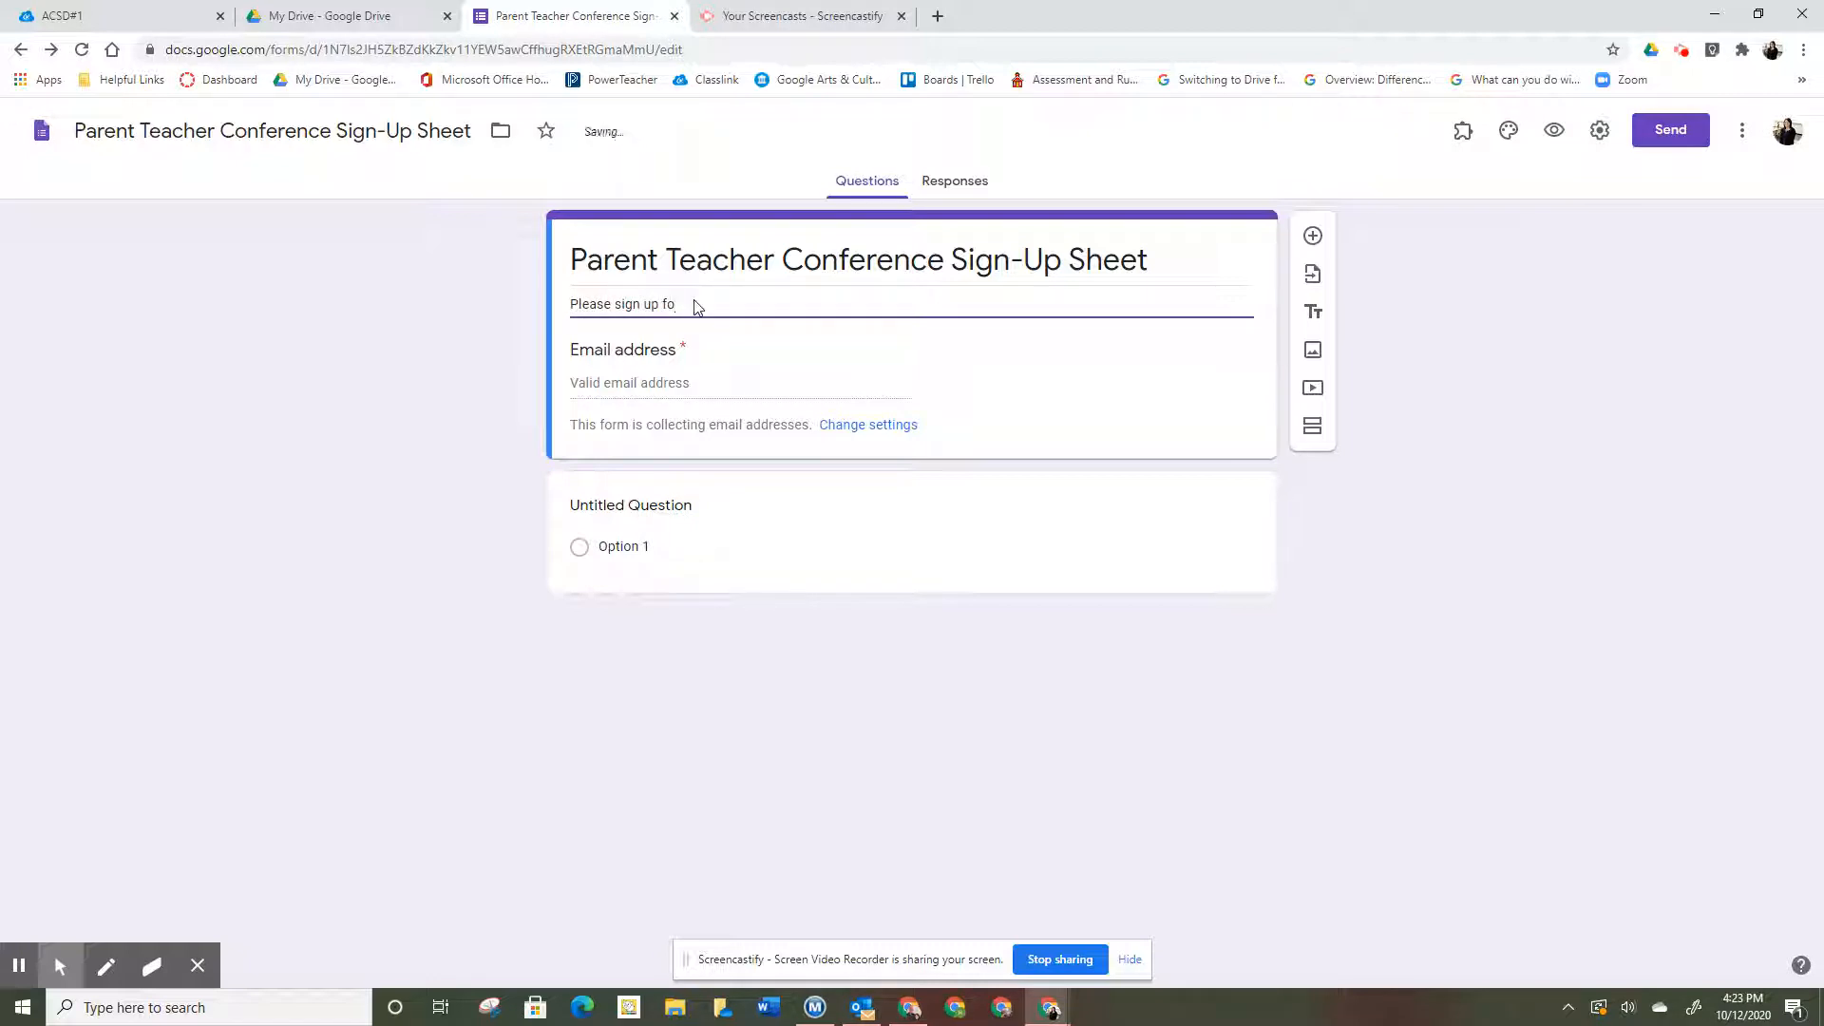
type("r a conference on either 10/21/ ")
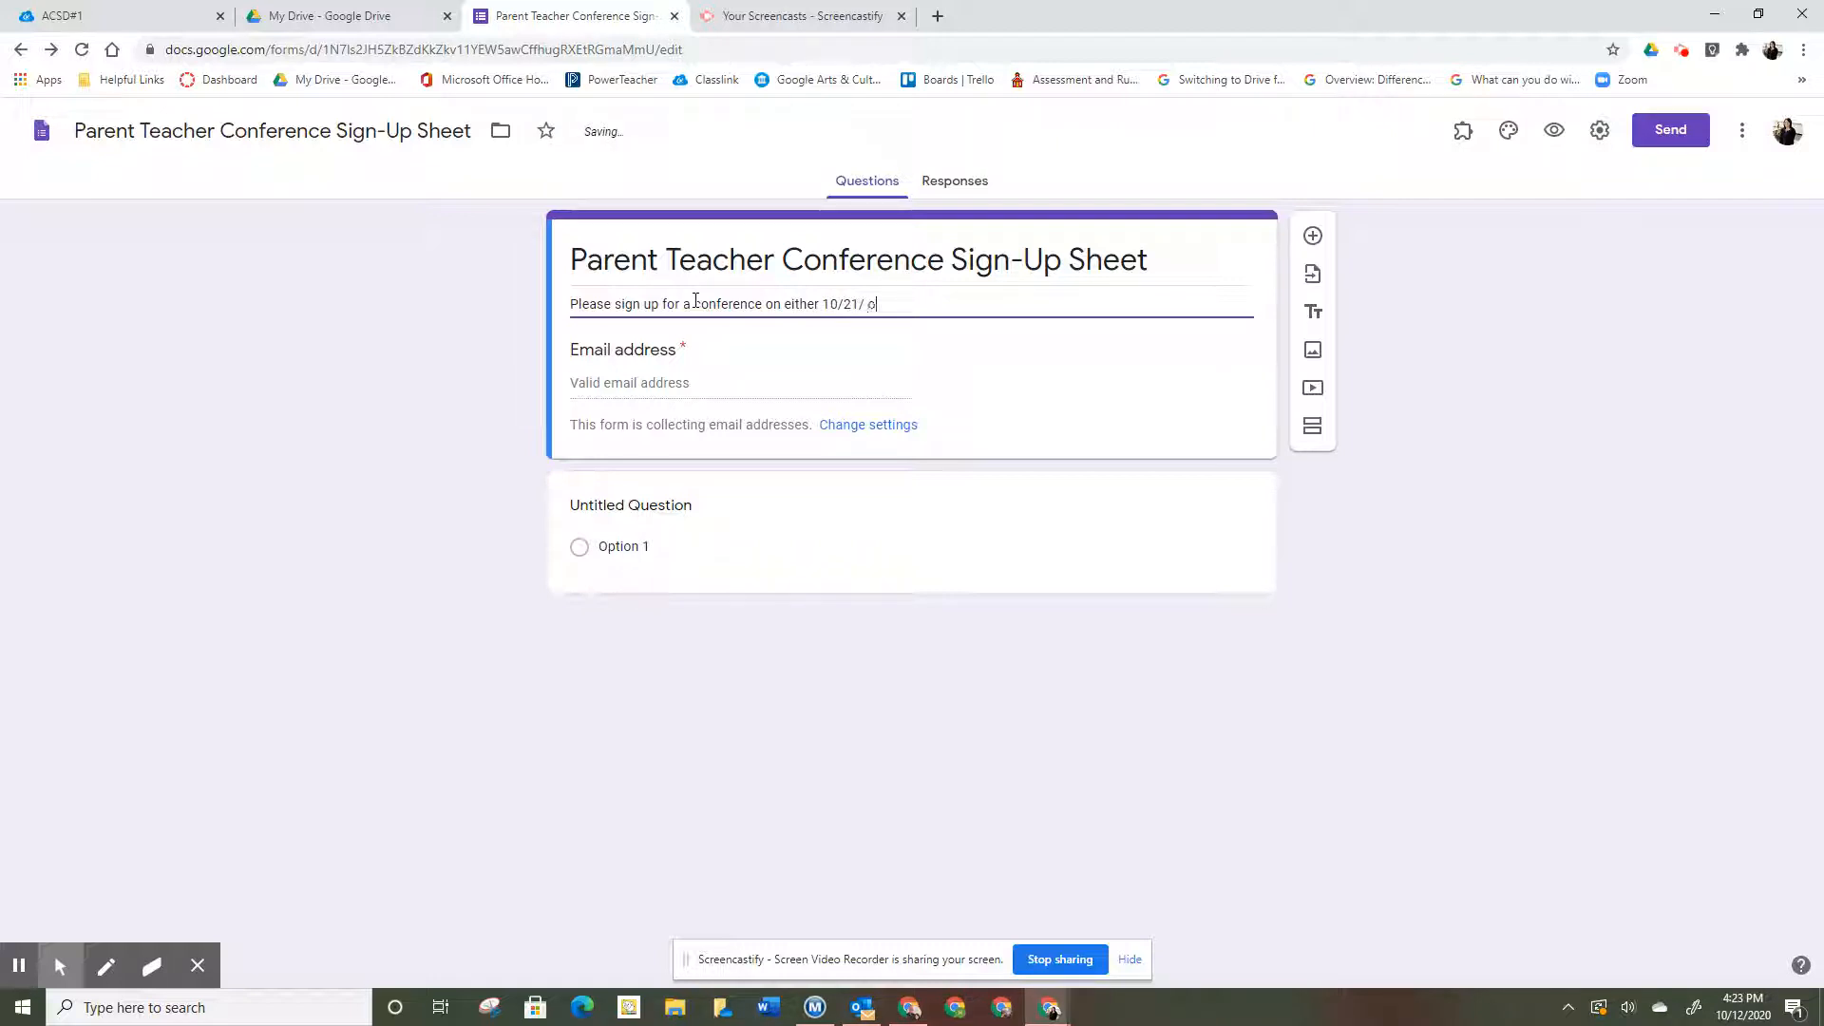
type("20 or 10/22/20. Thank you")
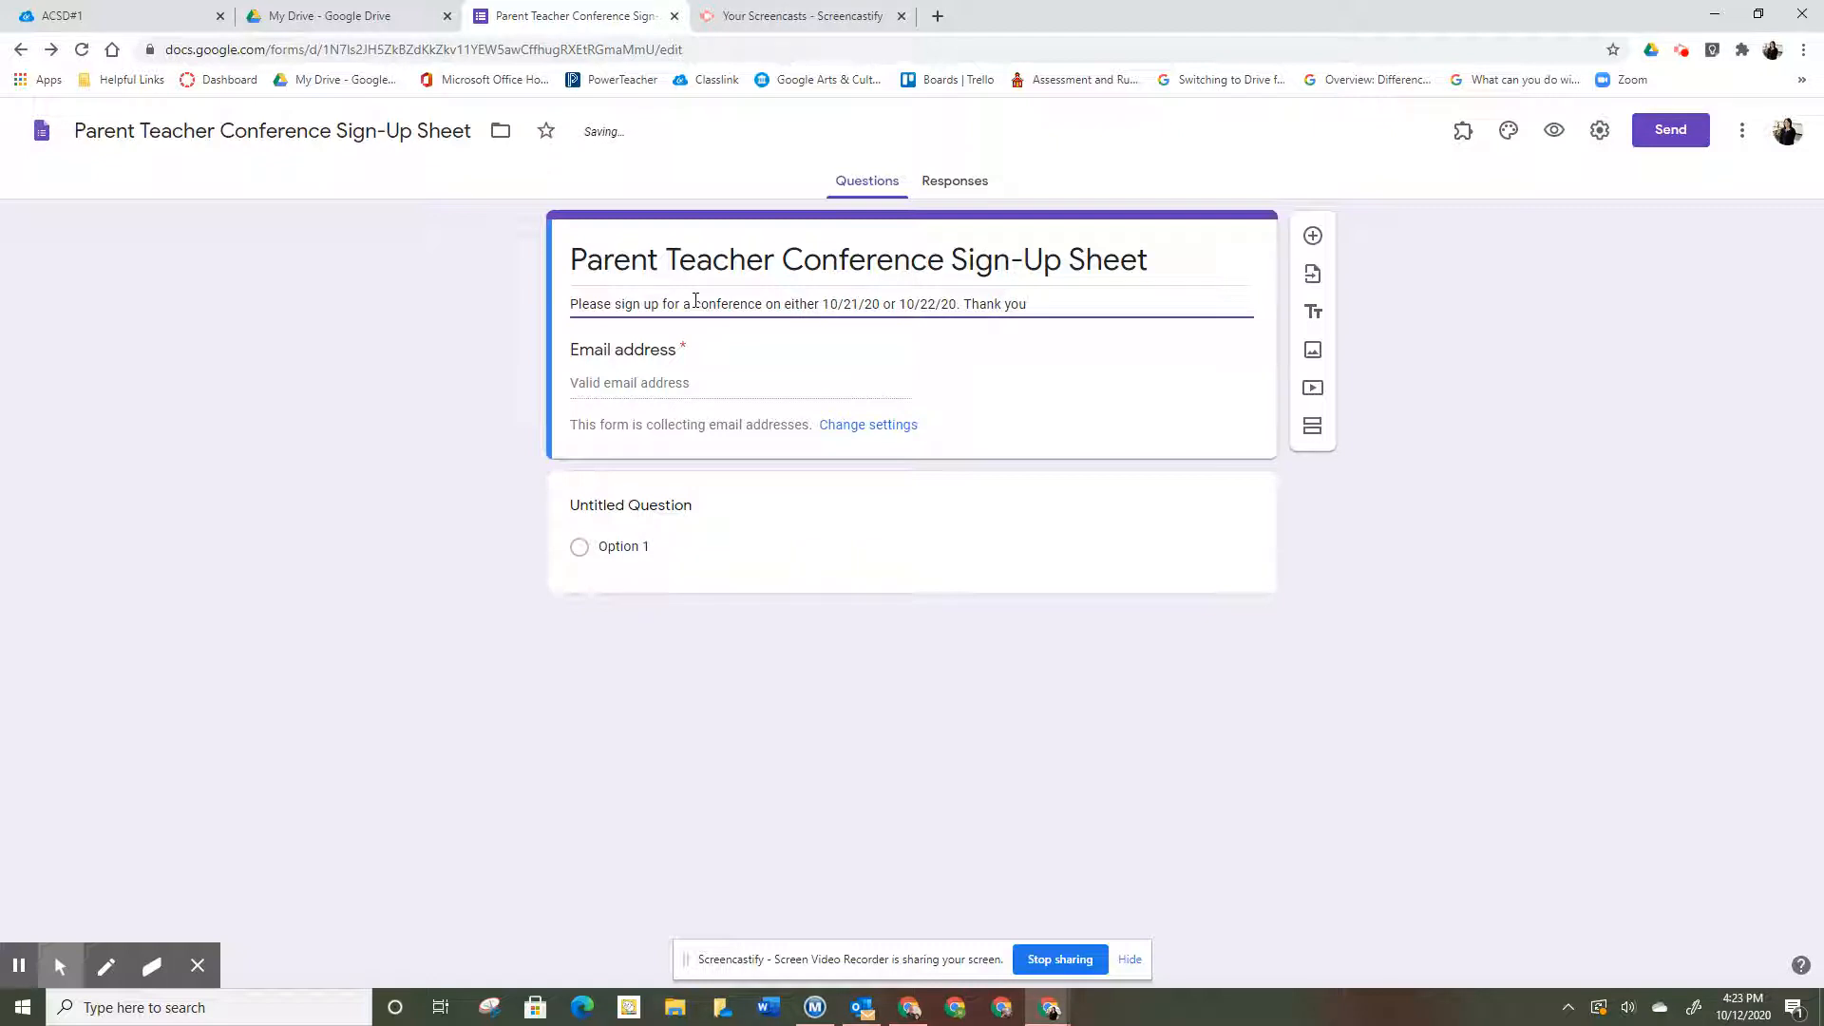
type(".")
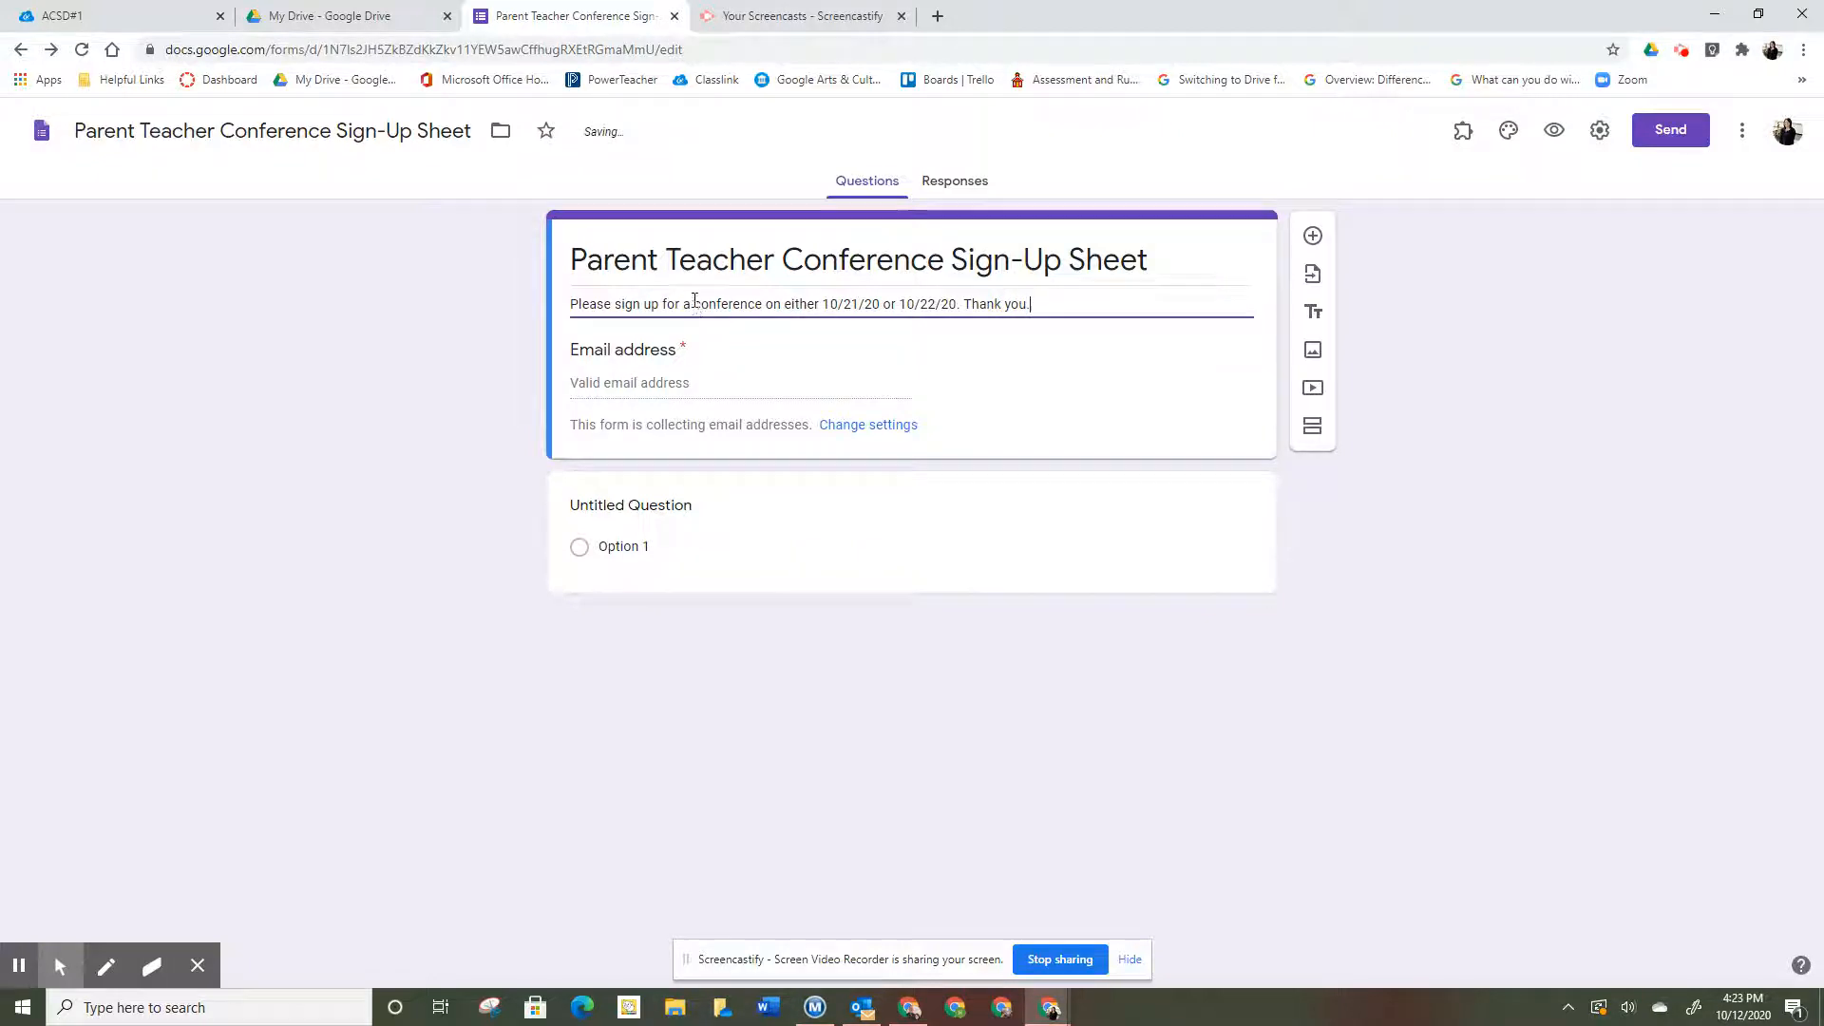
left_click(663, 509)
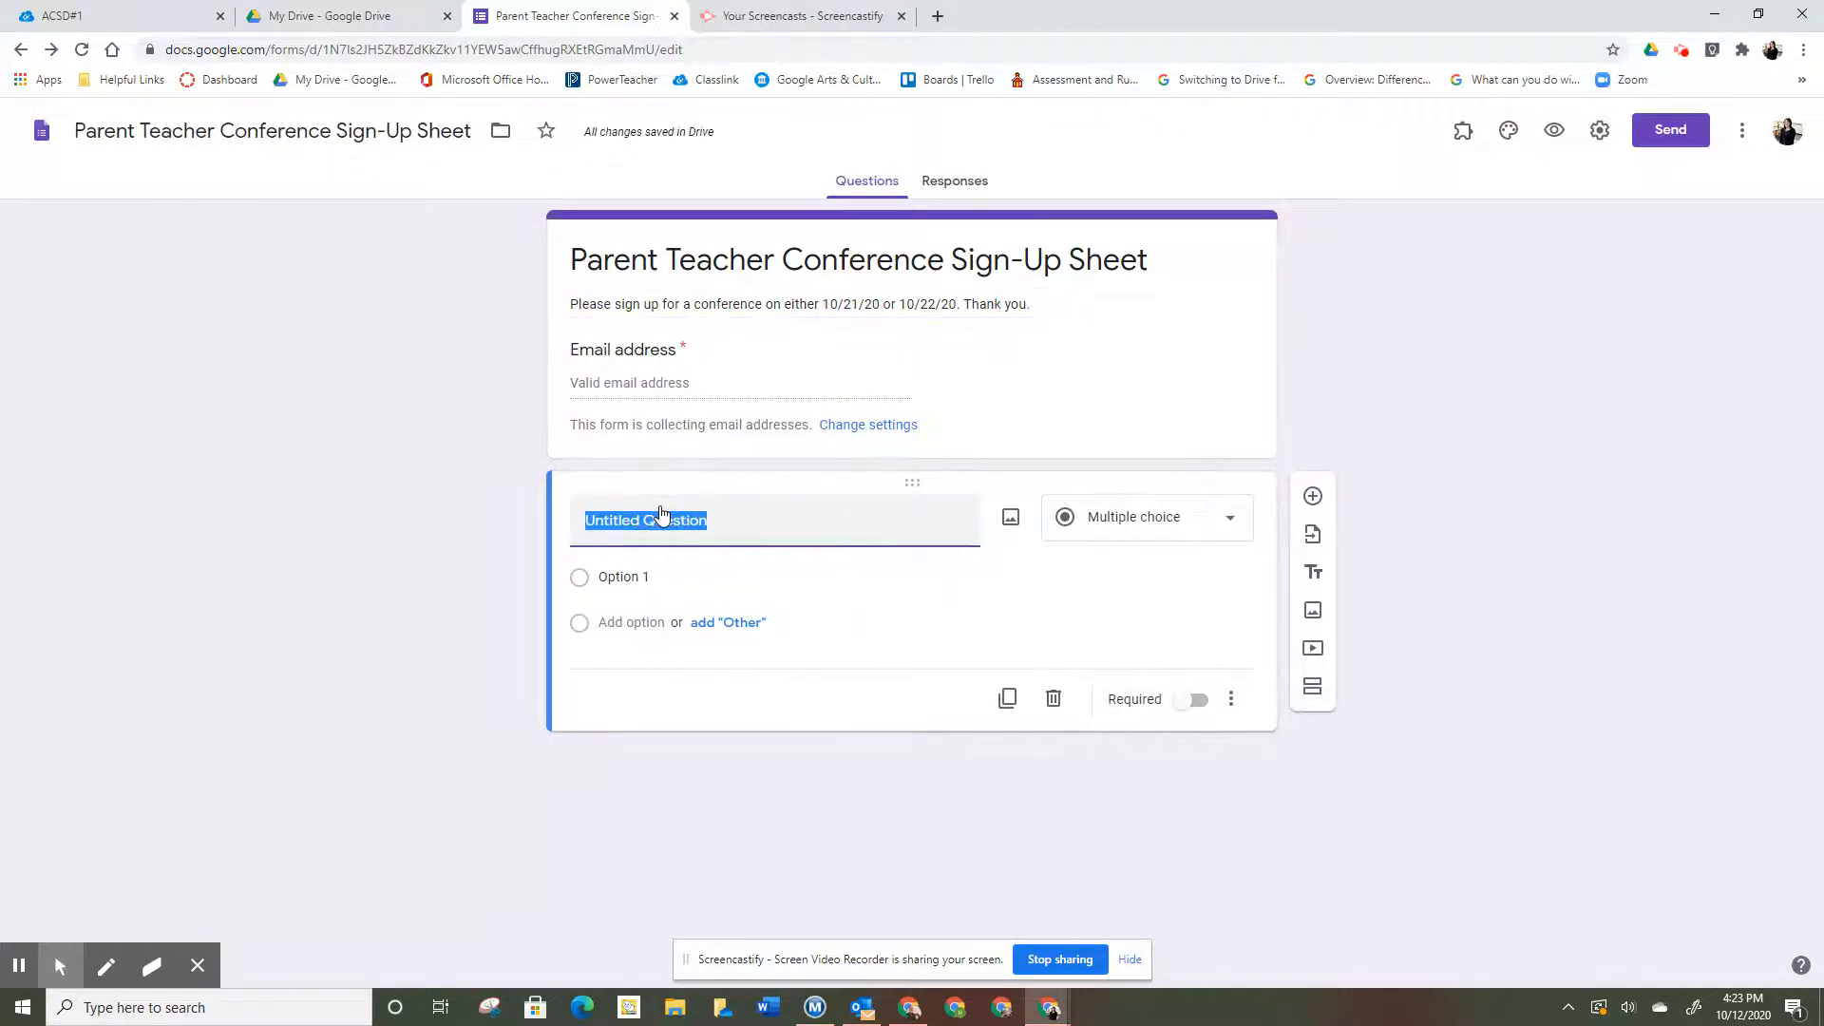
- Make the first question a required short-answer 'Parent Name' question
type("Parent Name:")
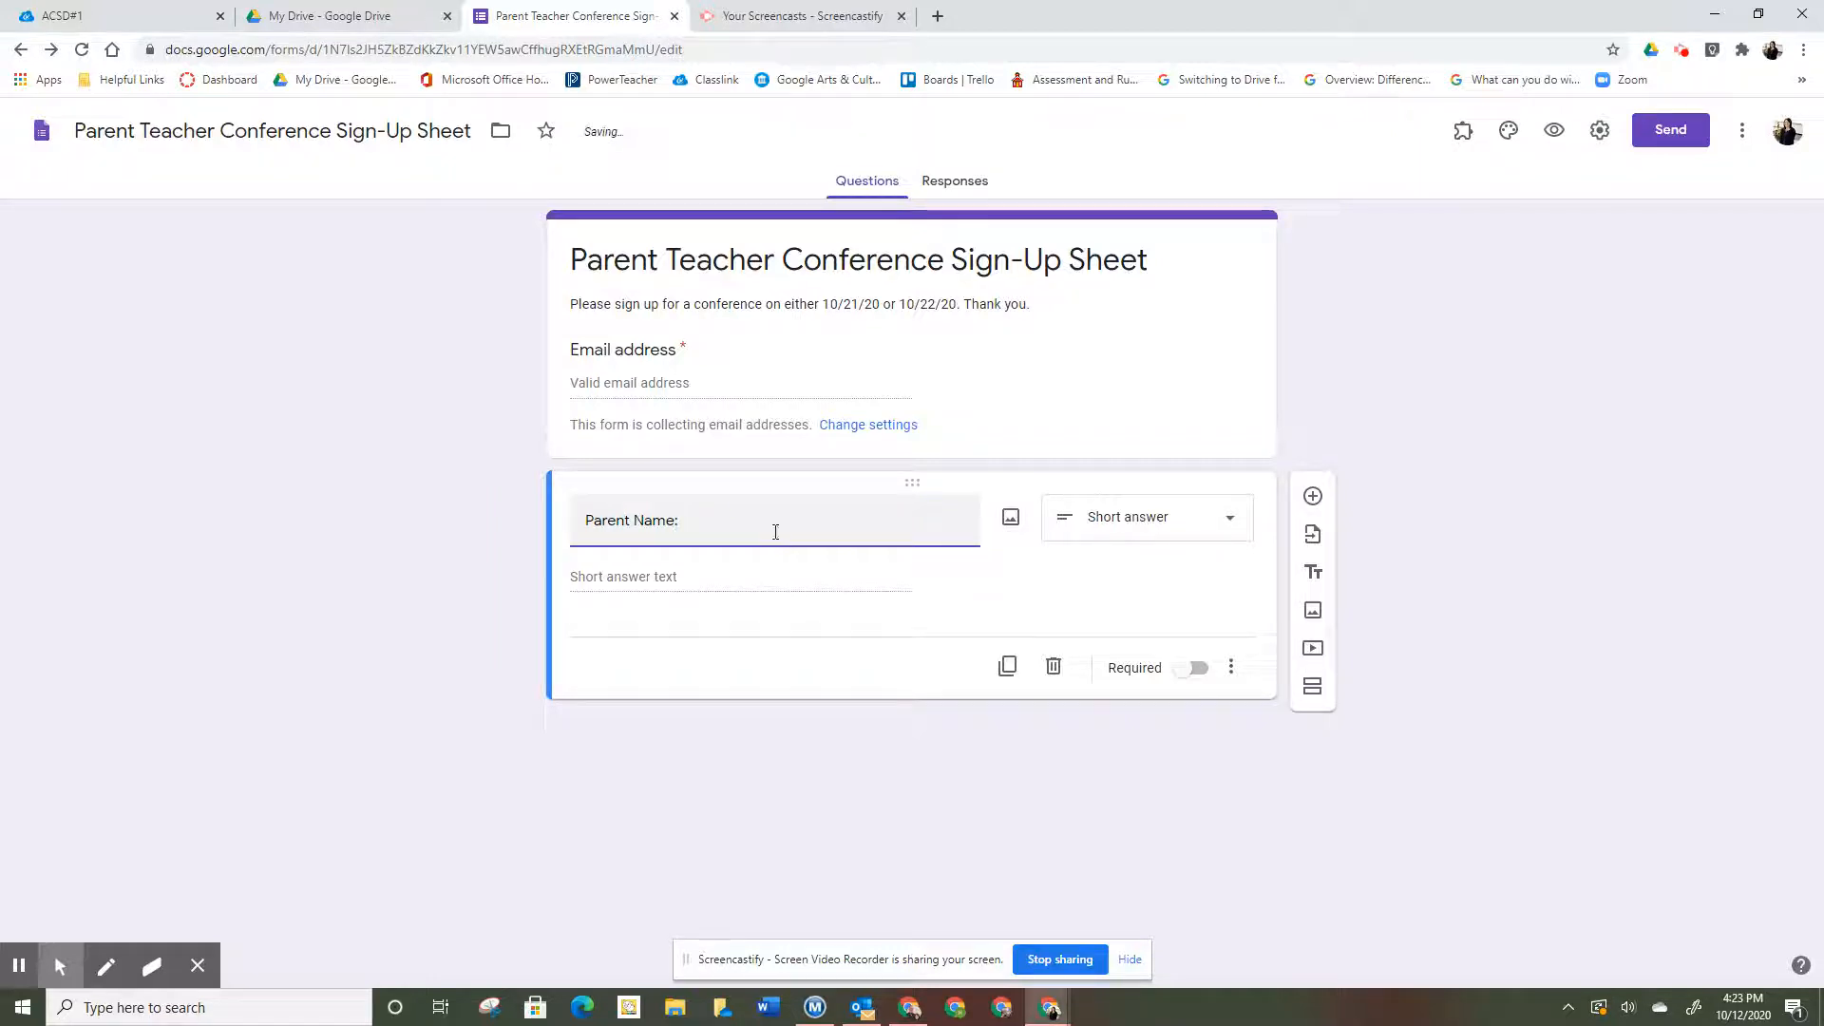
left_click(1224, 520)
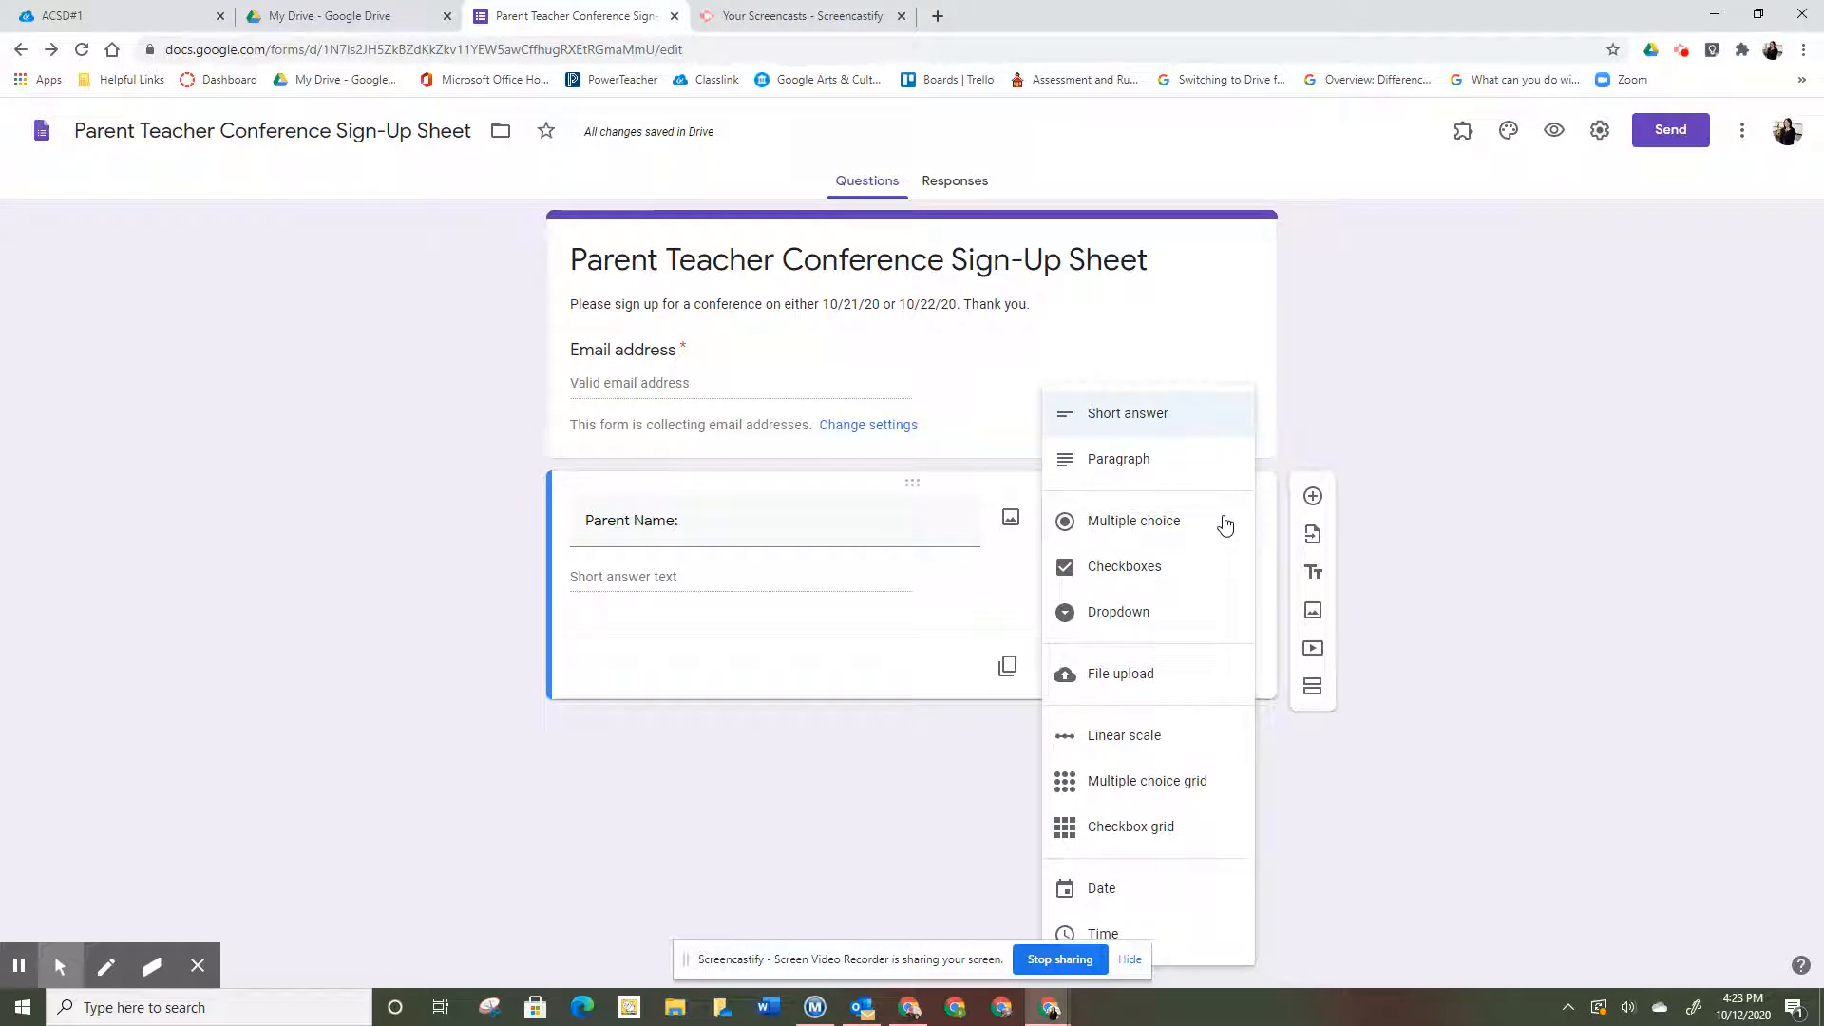
left_click(1205, 410)
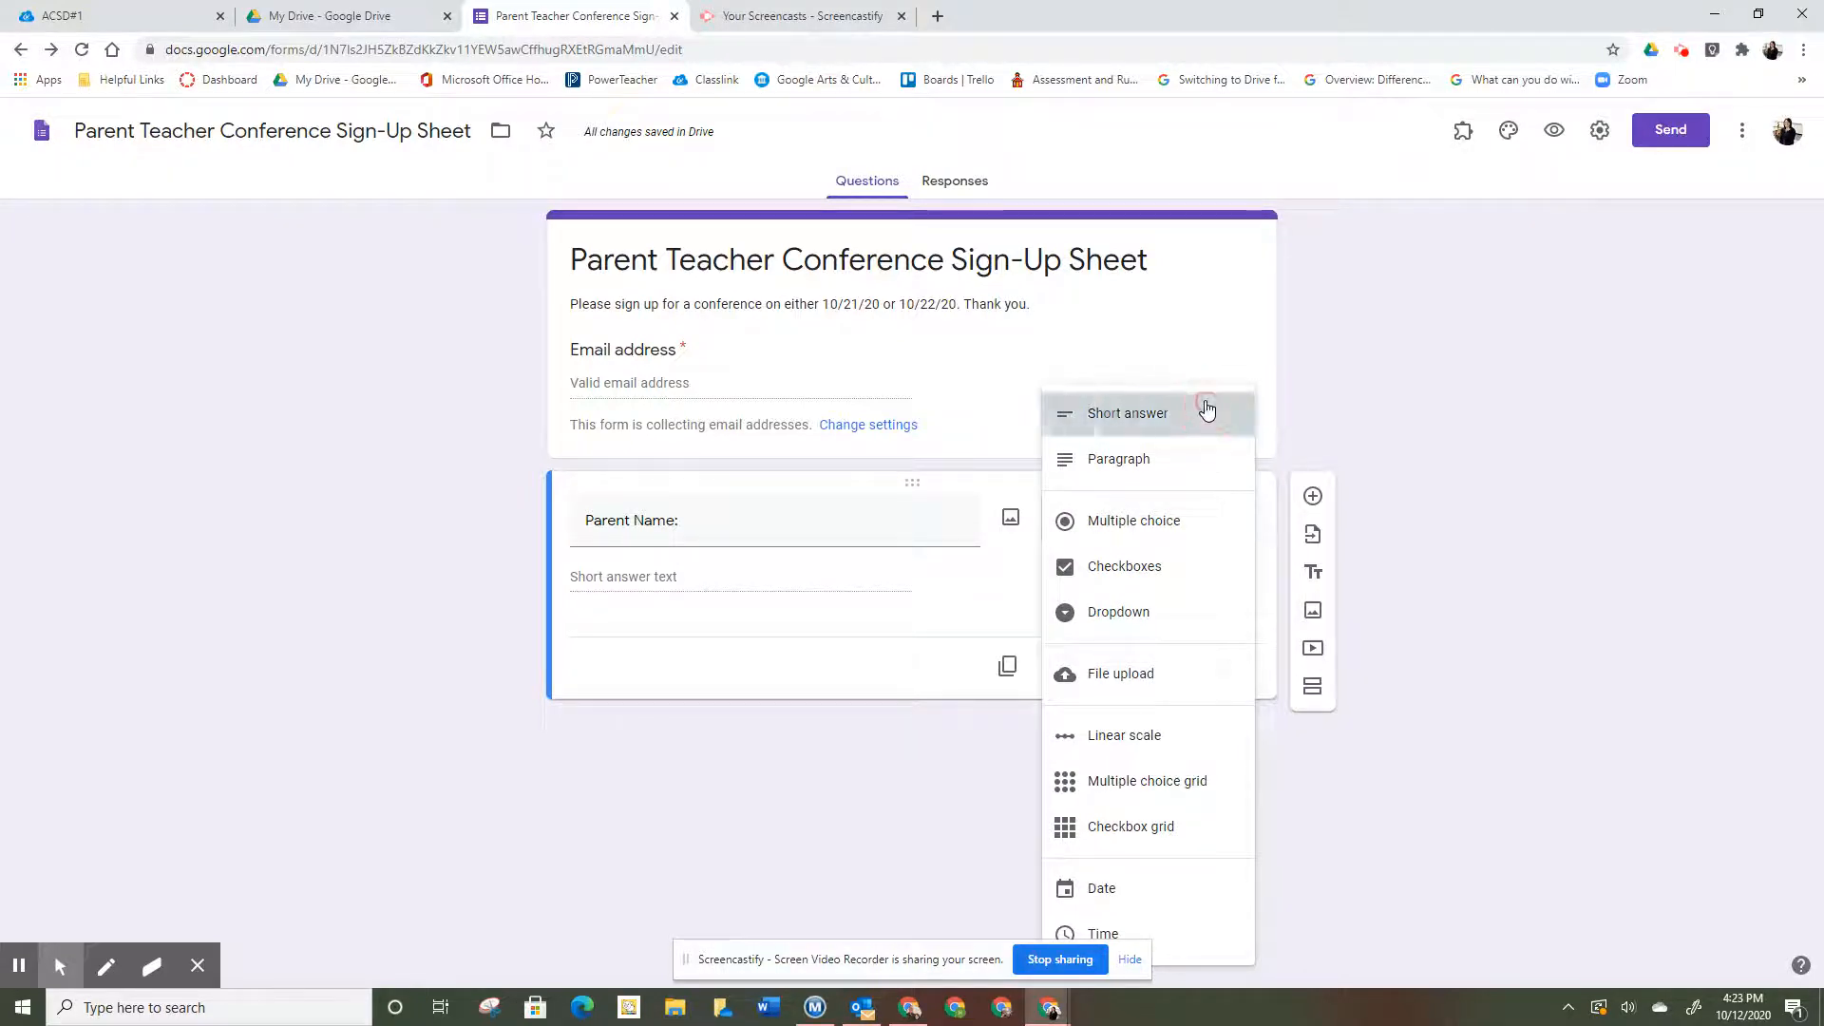
left_click(1199, 668)
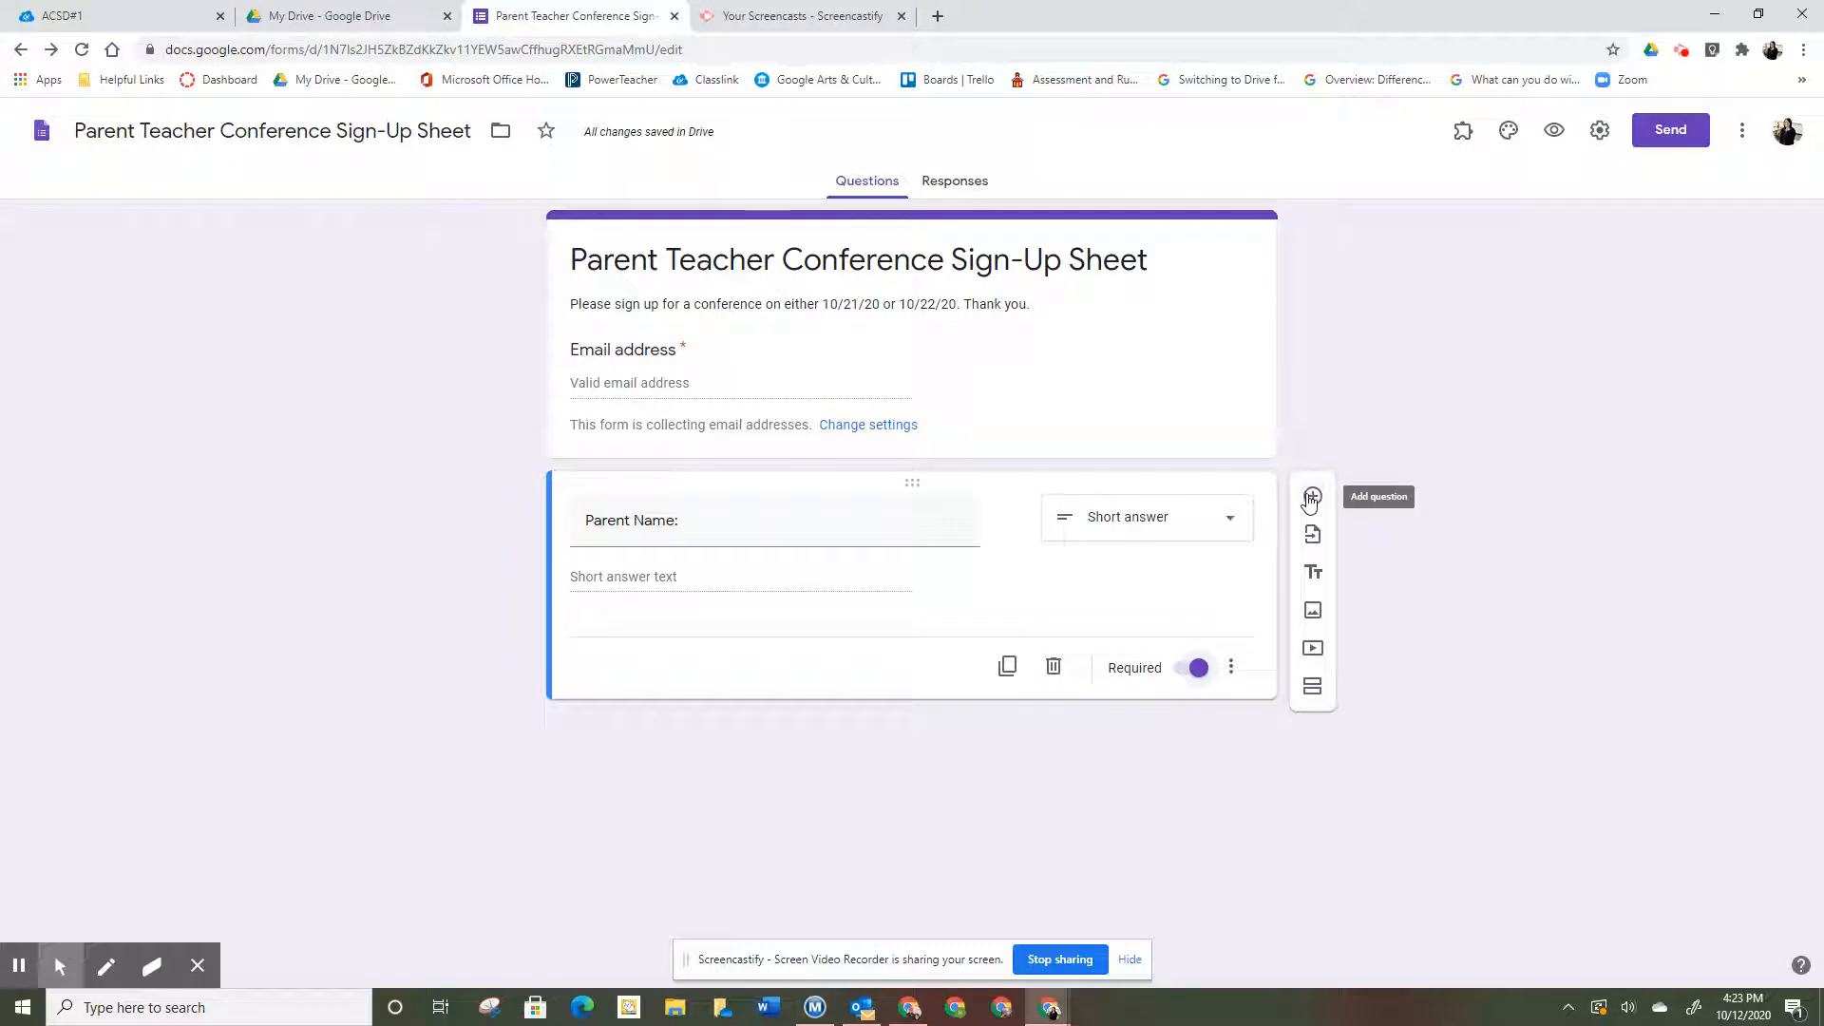
- Add a required 'Student Name:' question below it, plus a new blank question
left_click(1314, 496)
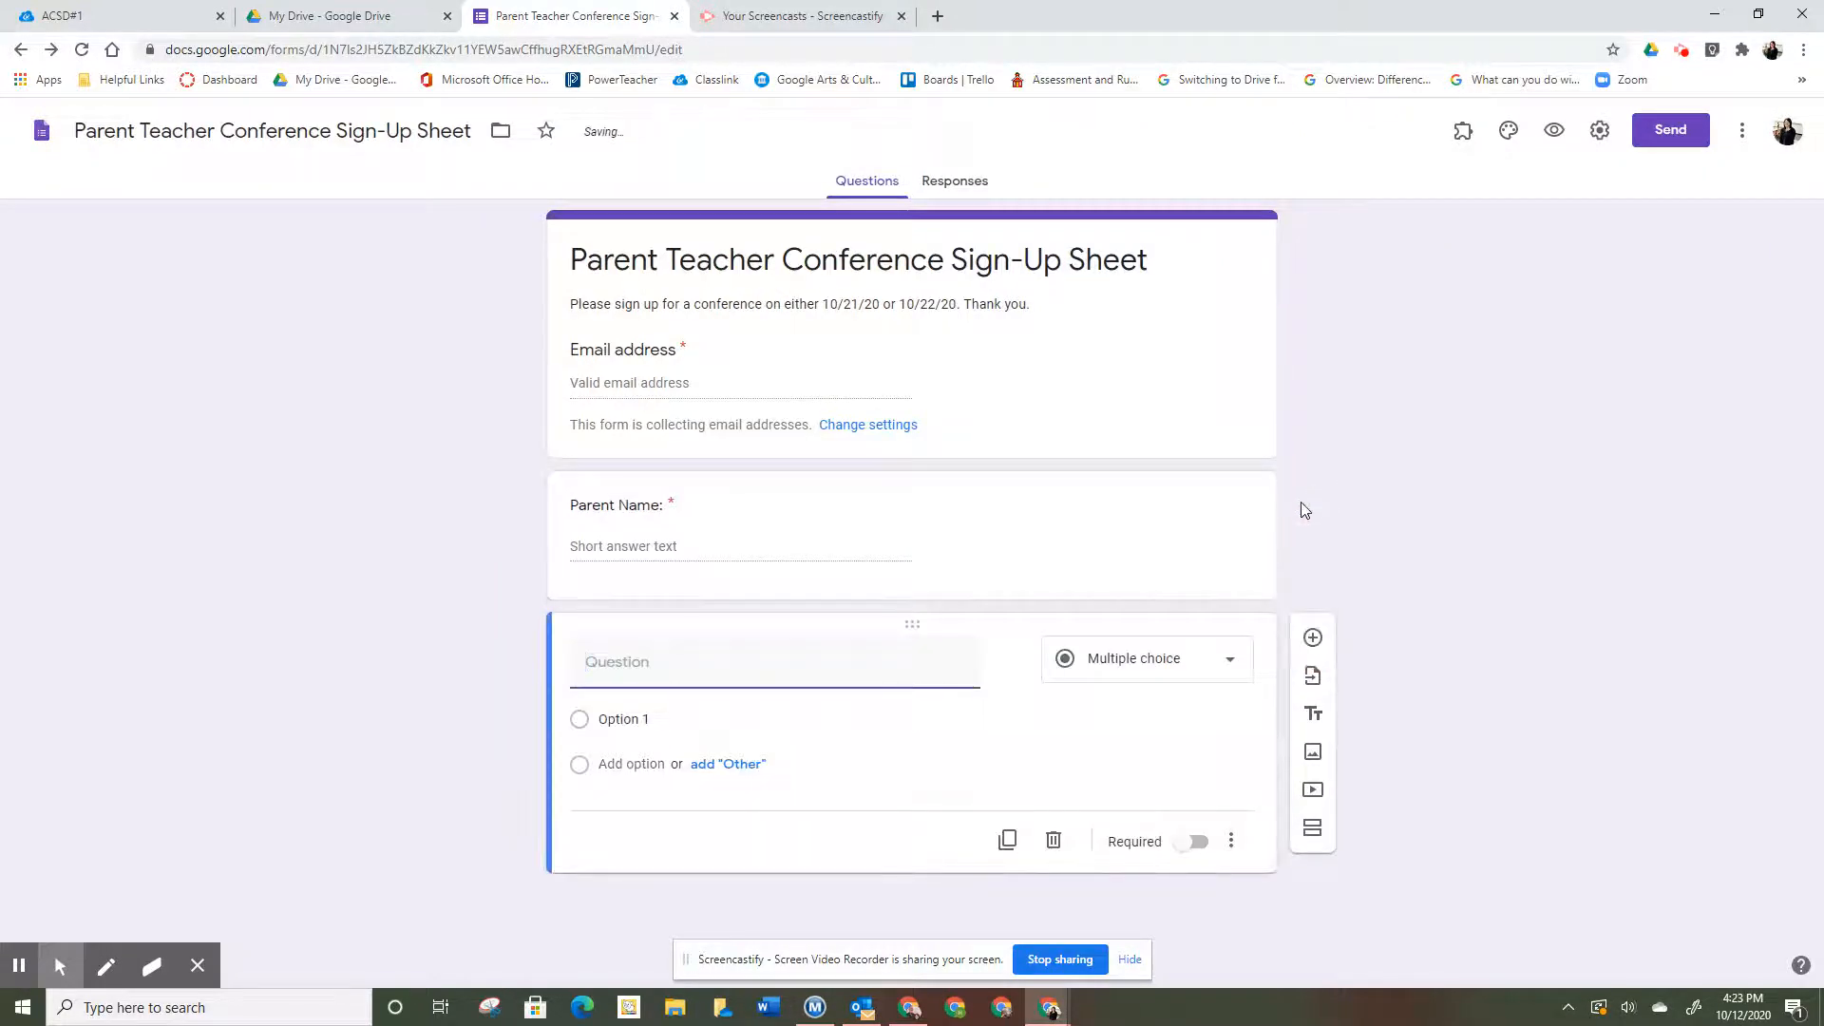
type("Student Name:")
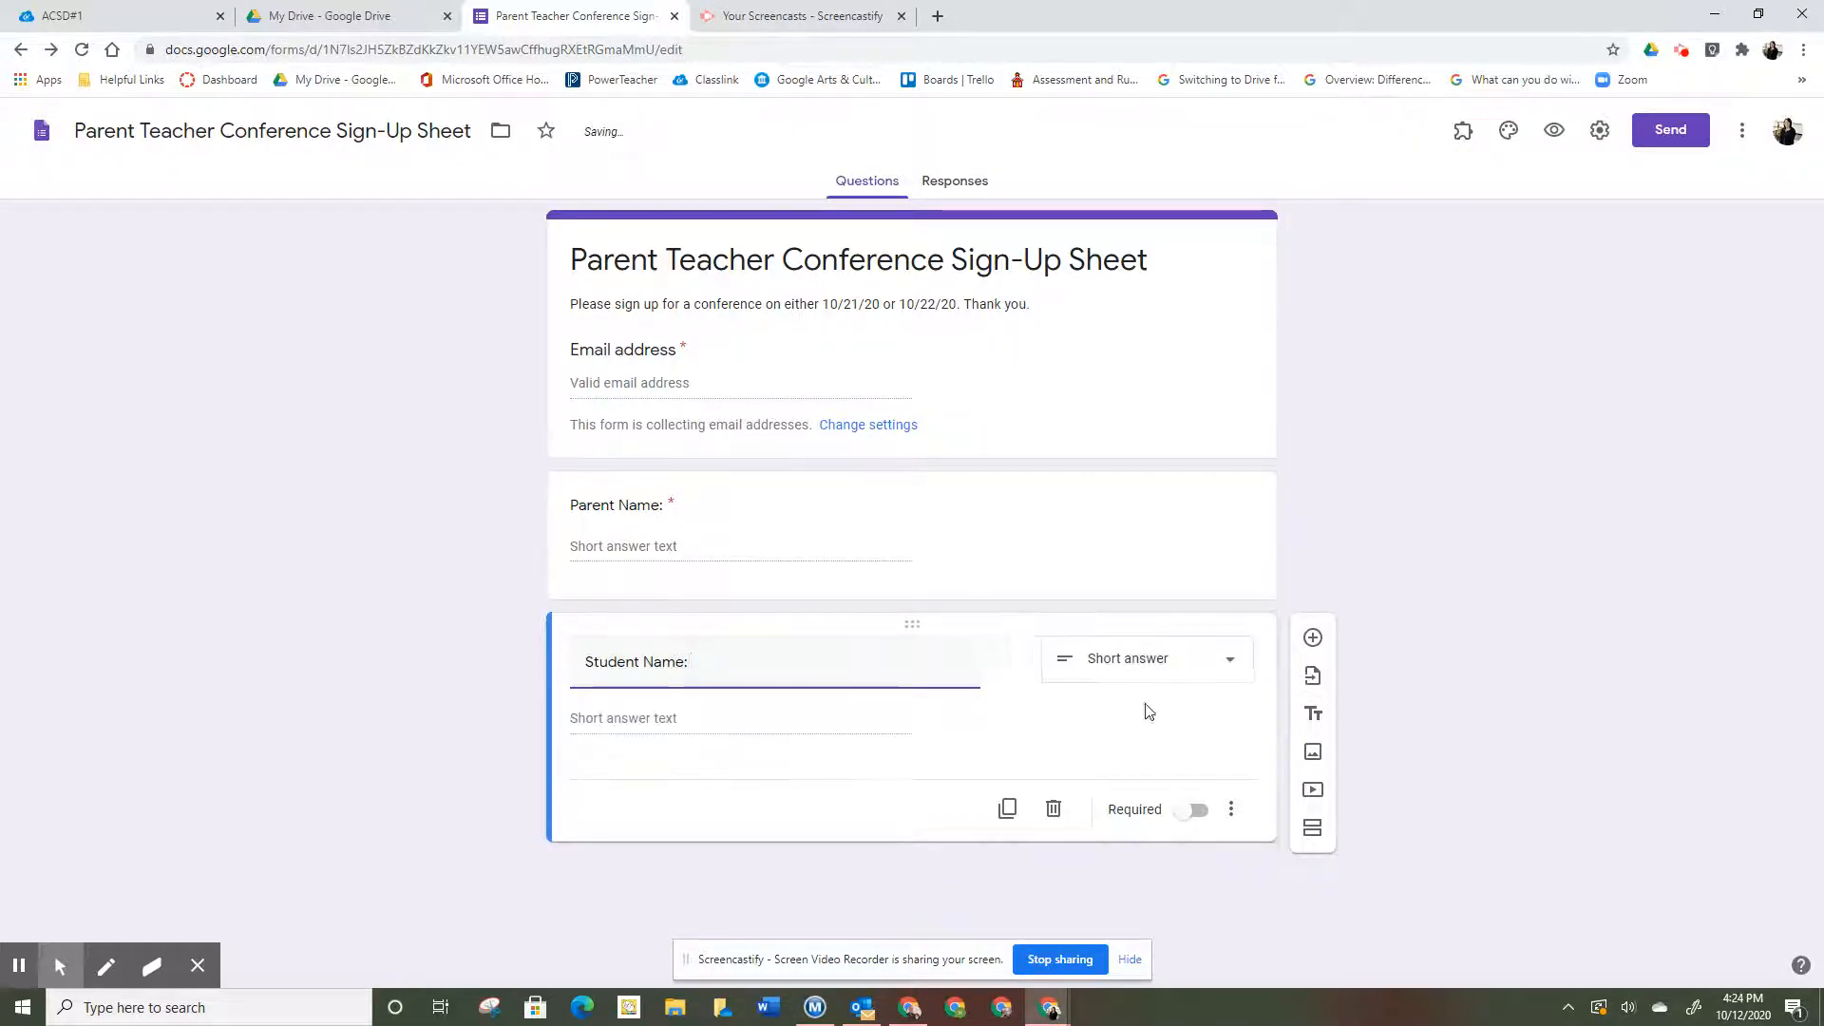
left_click(1201, 823)
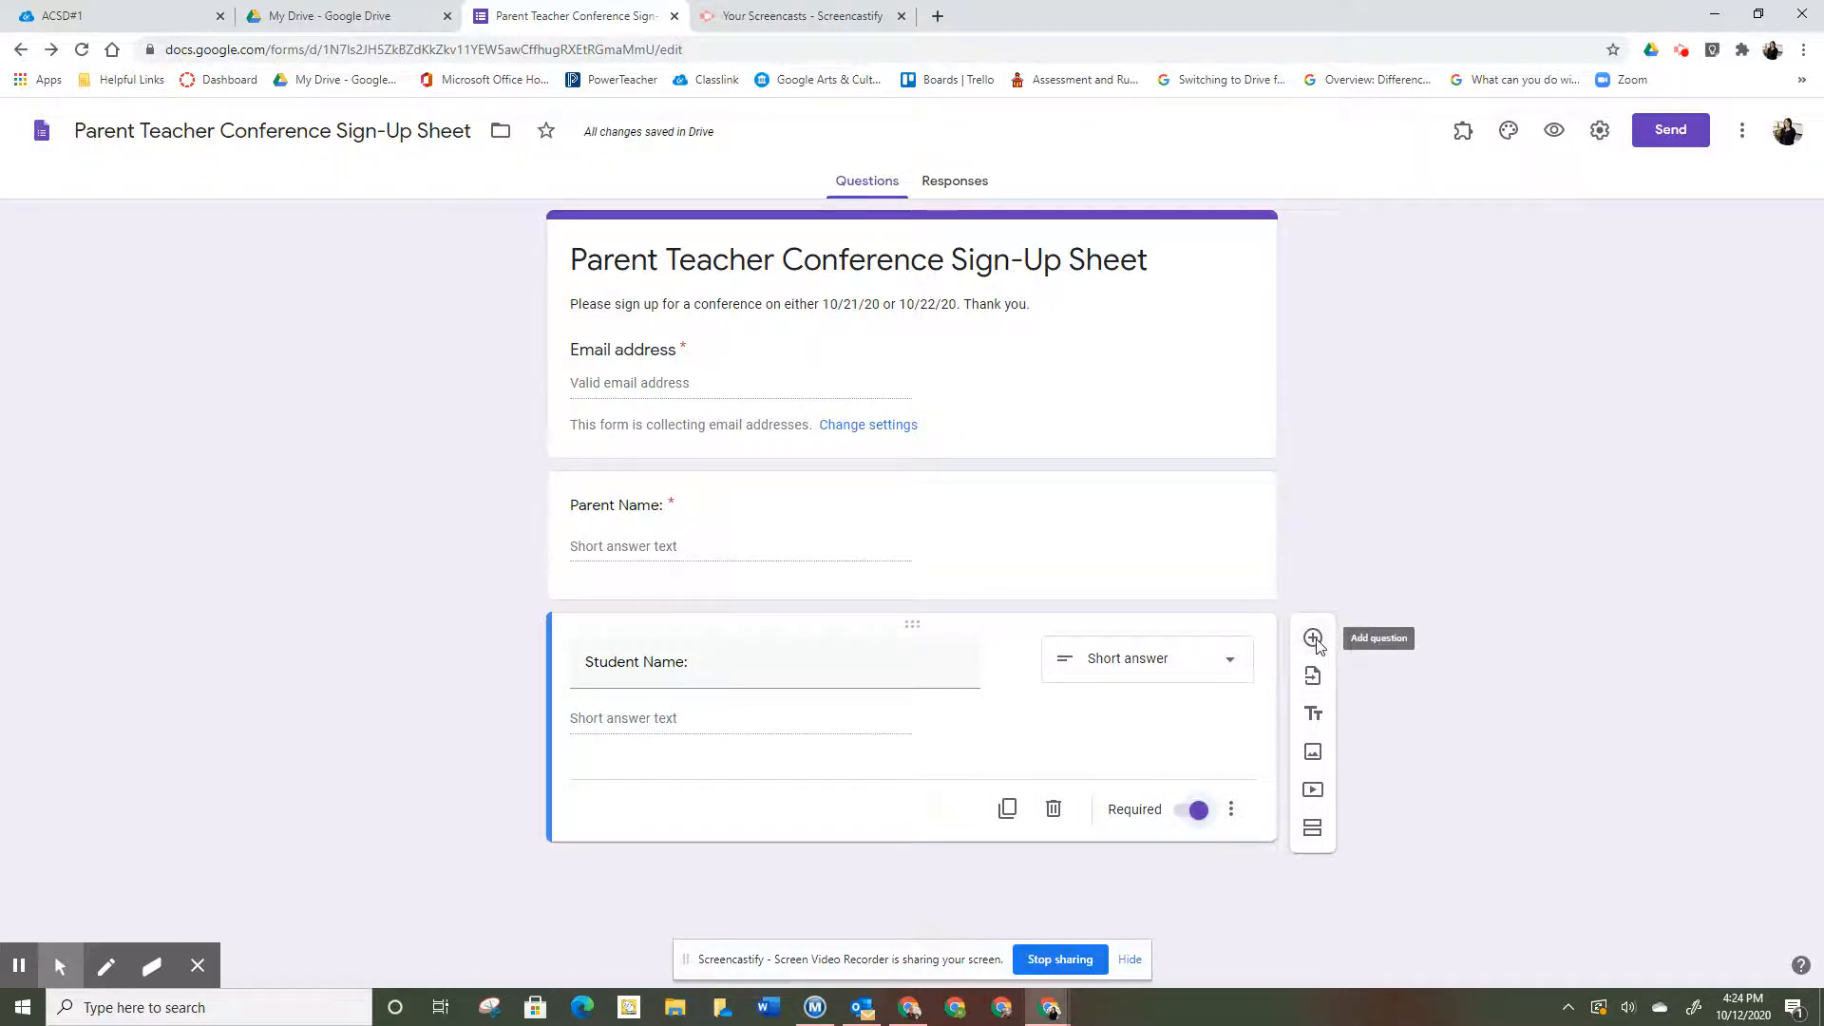
left_click(1314, 639)
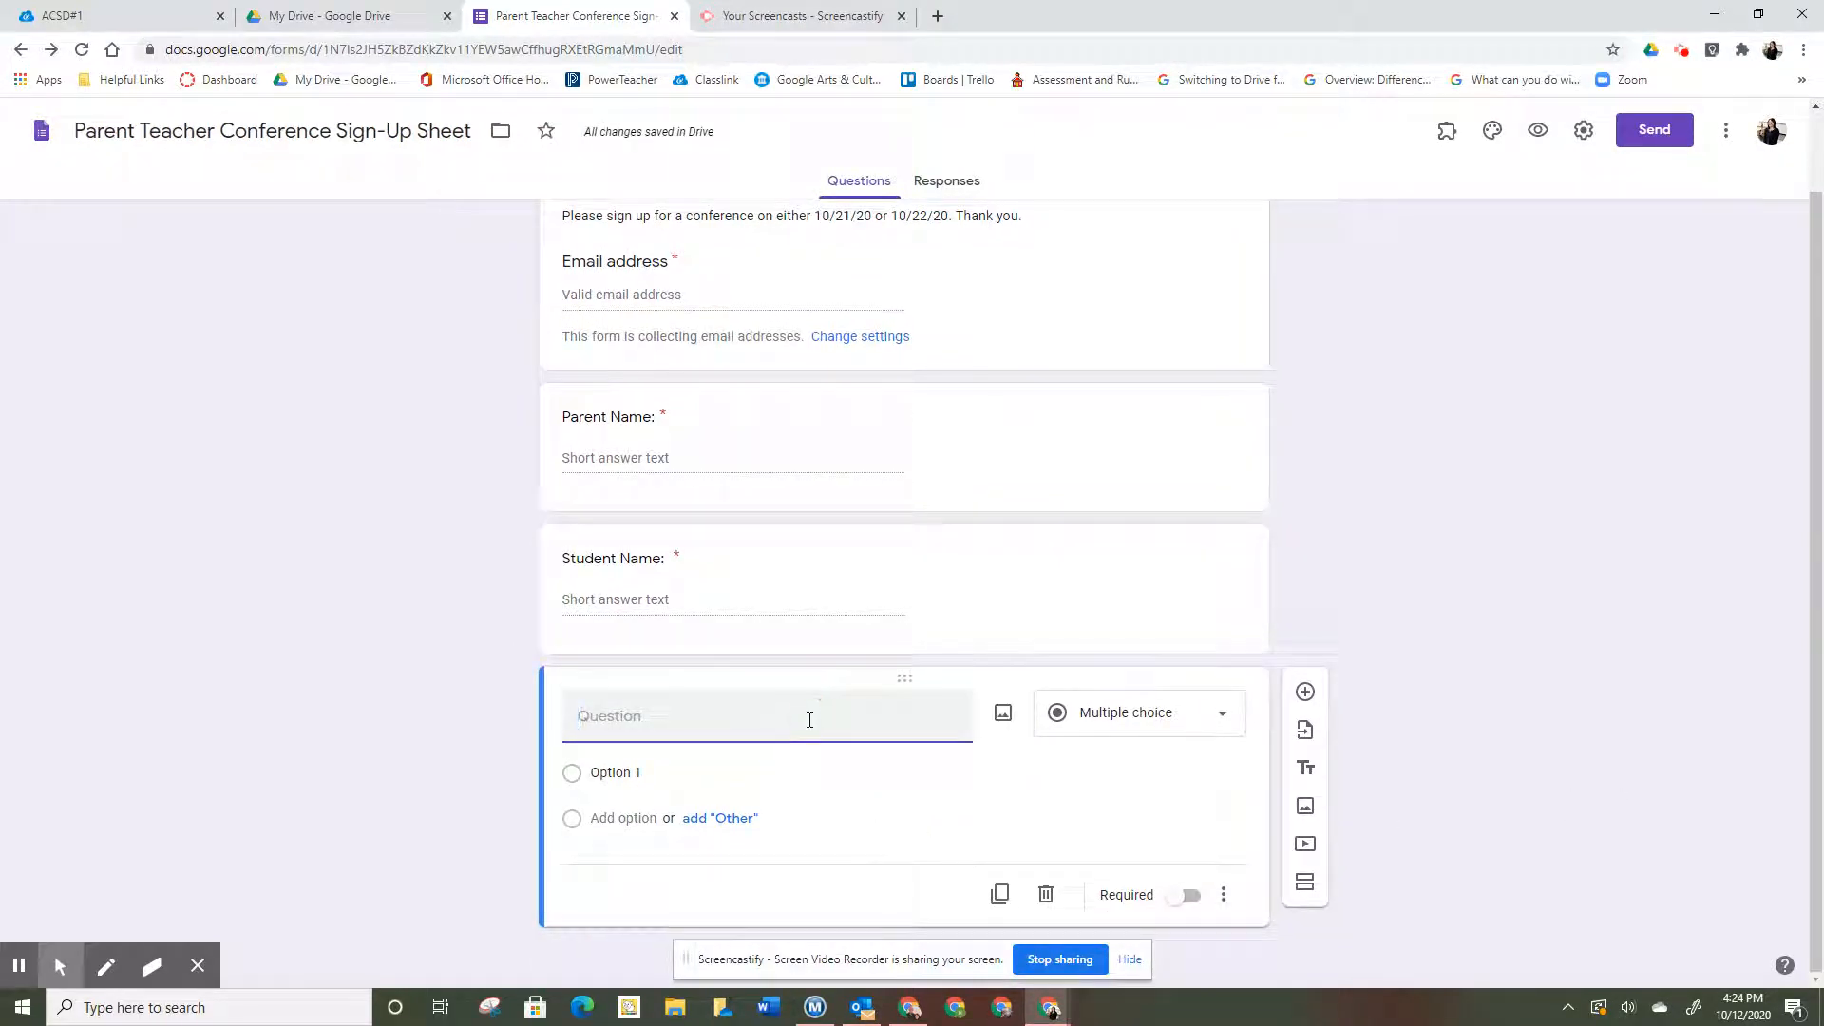
- Ask whether to conference via Zoom or telephone call, with required options Zoom and Telephone Call
type("Would you prefer to conference")
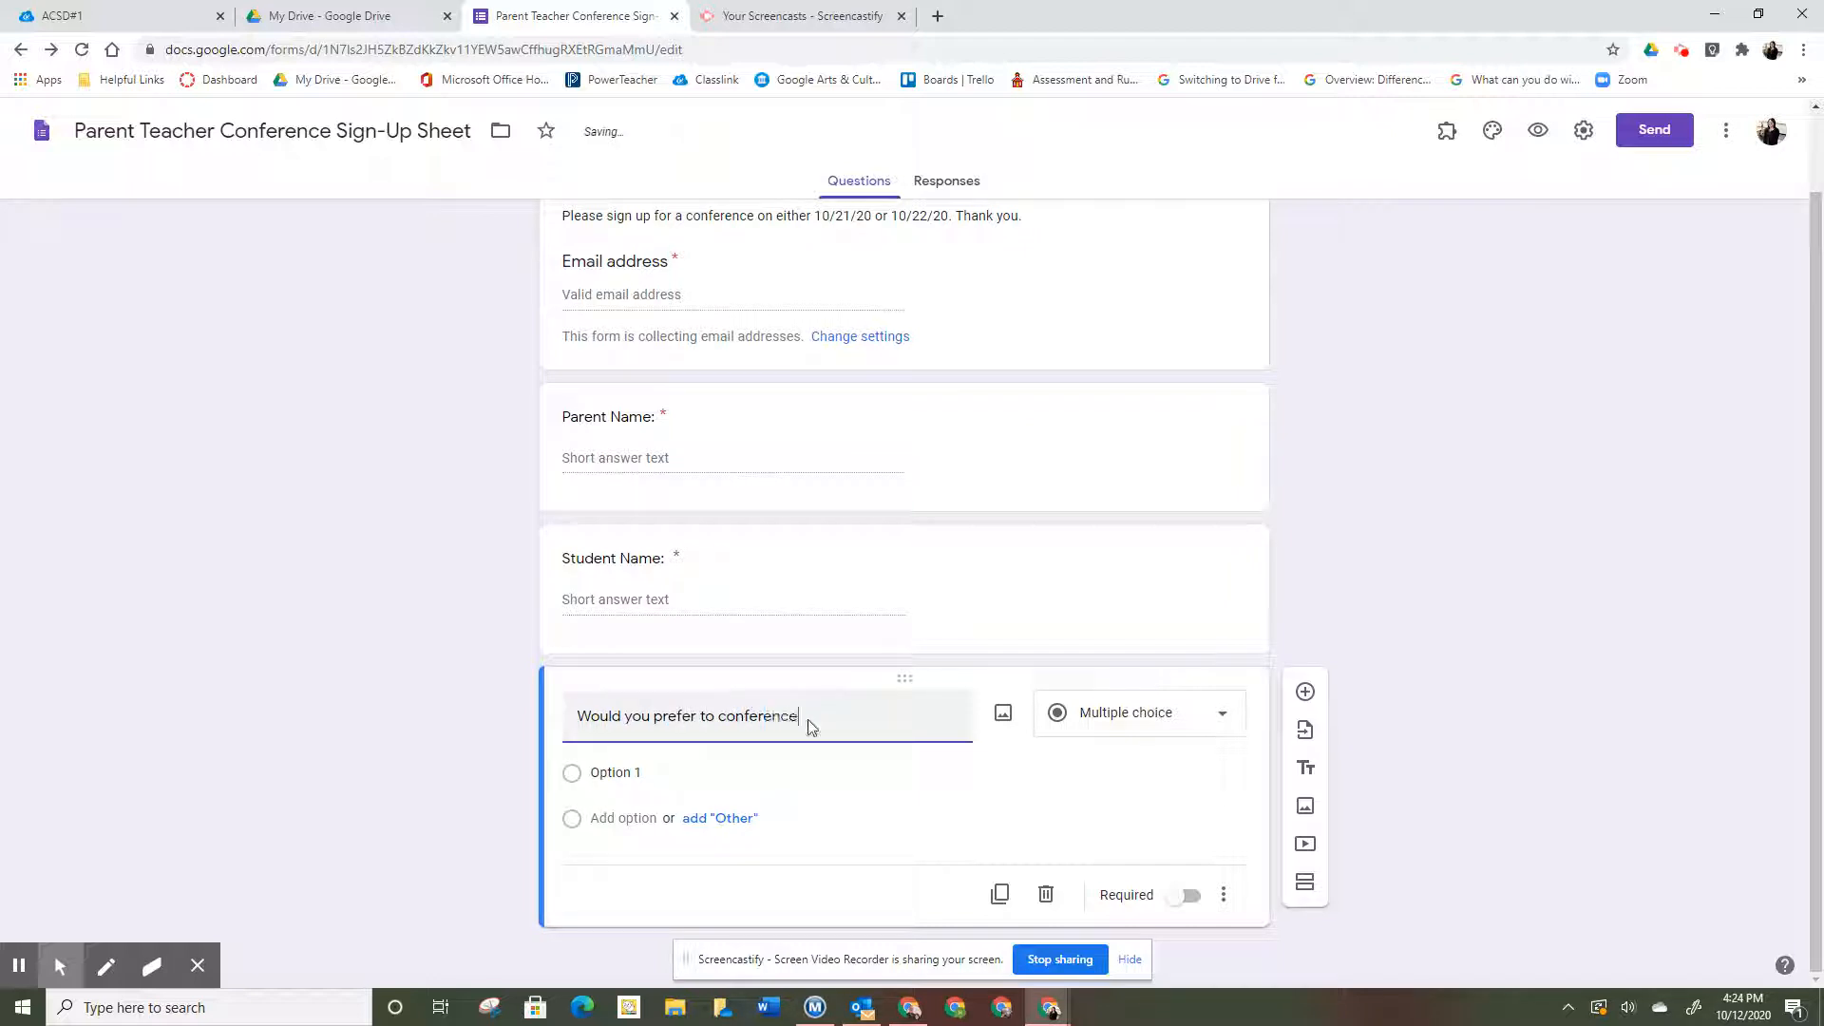
type(" via Zoom or with a telephone call?")
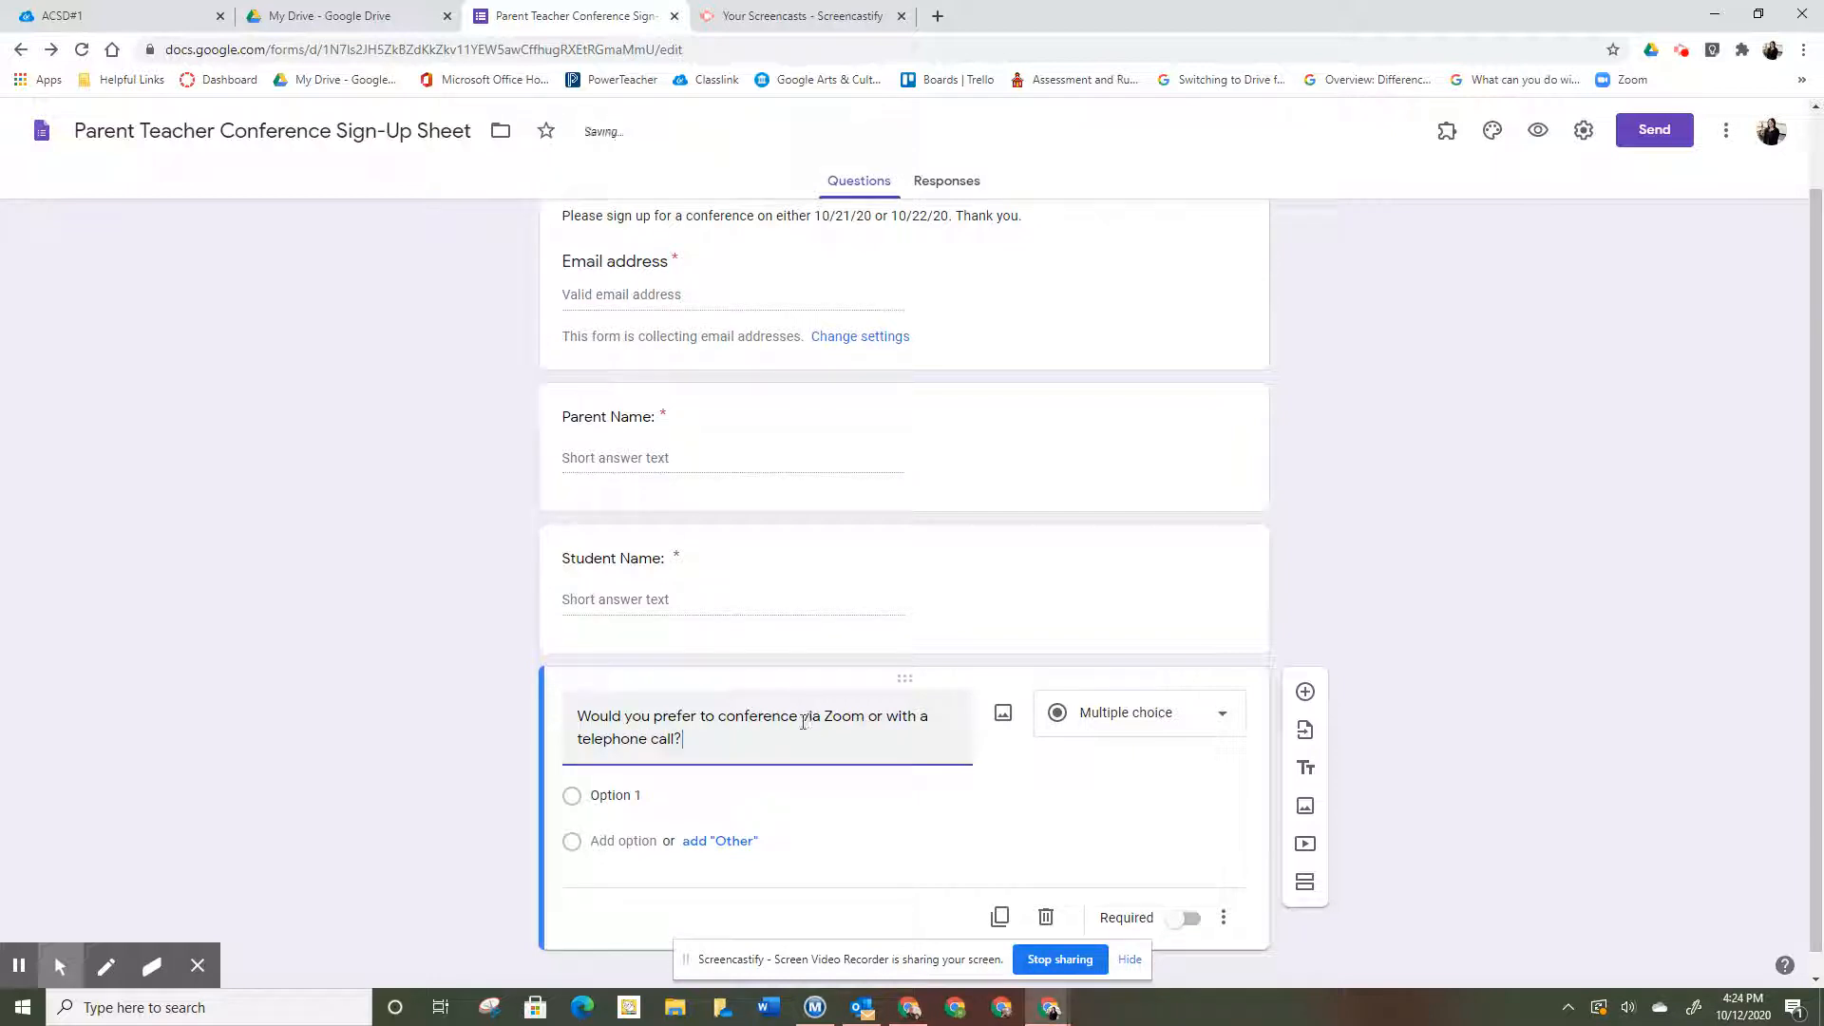
left_click(623, 798)
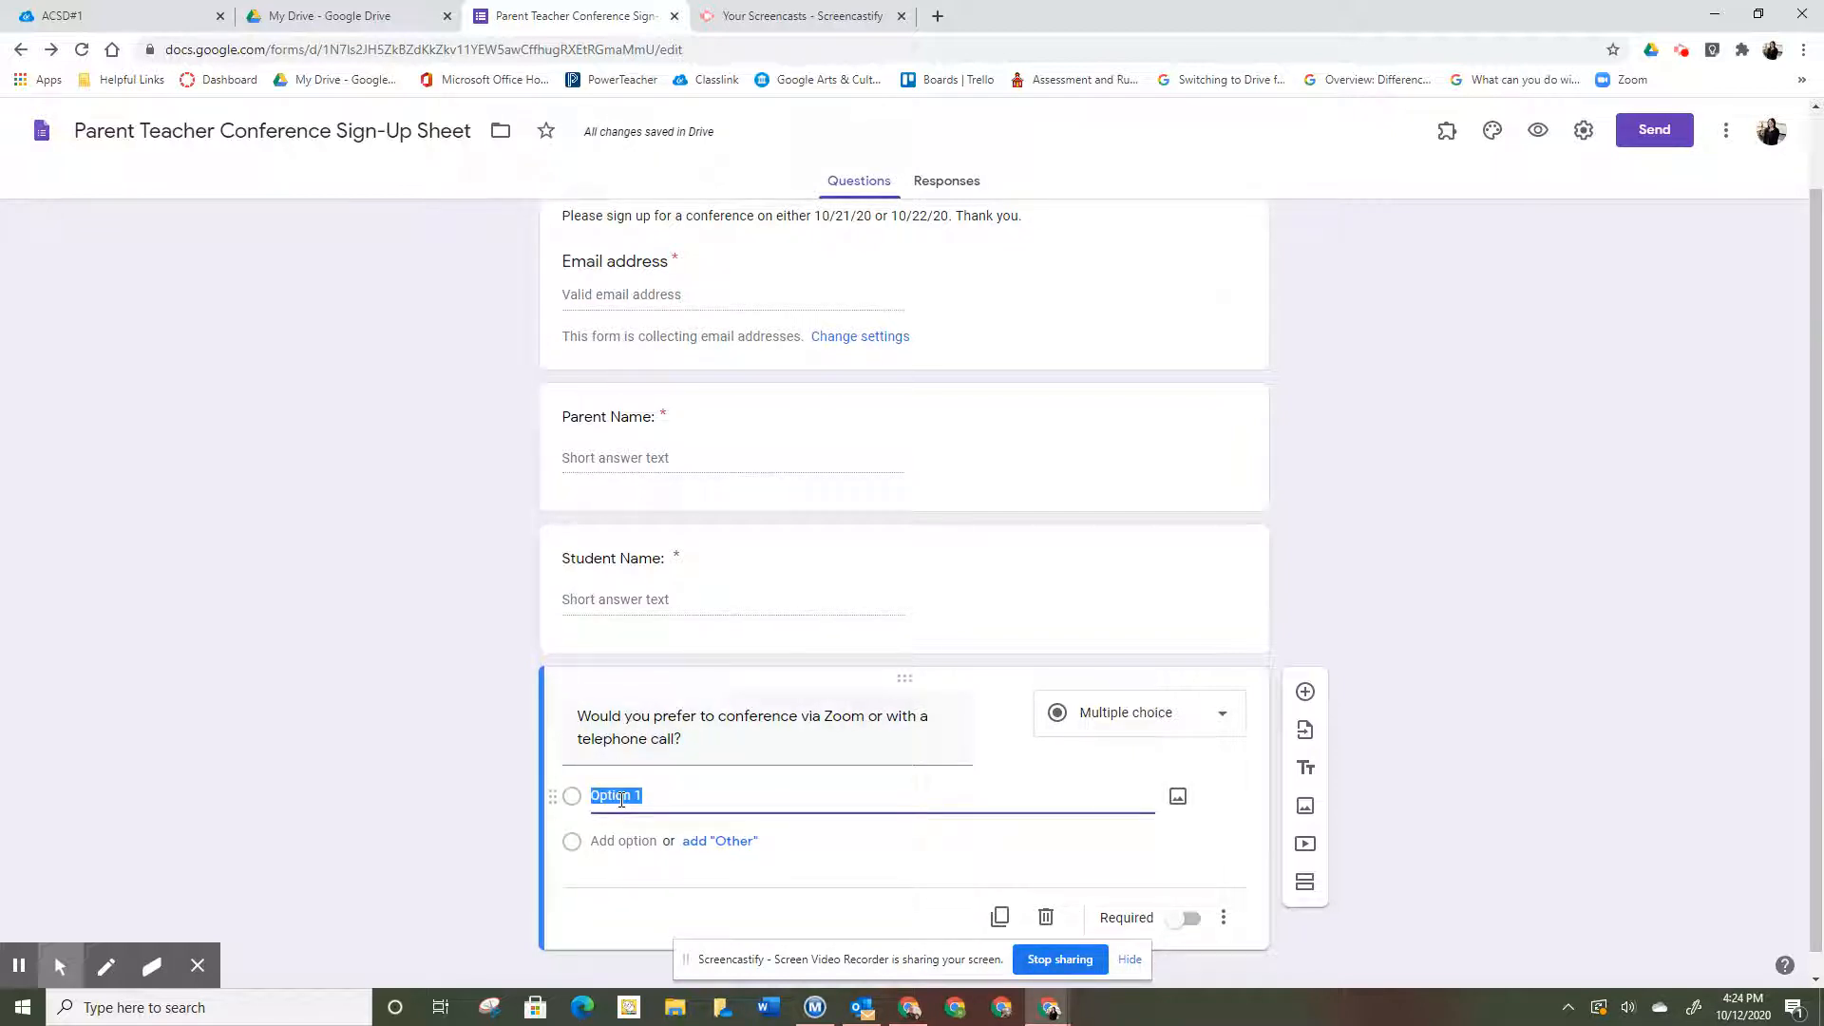
type("Zoom")
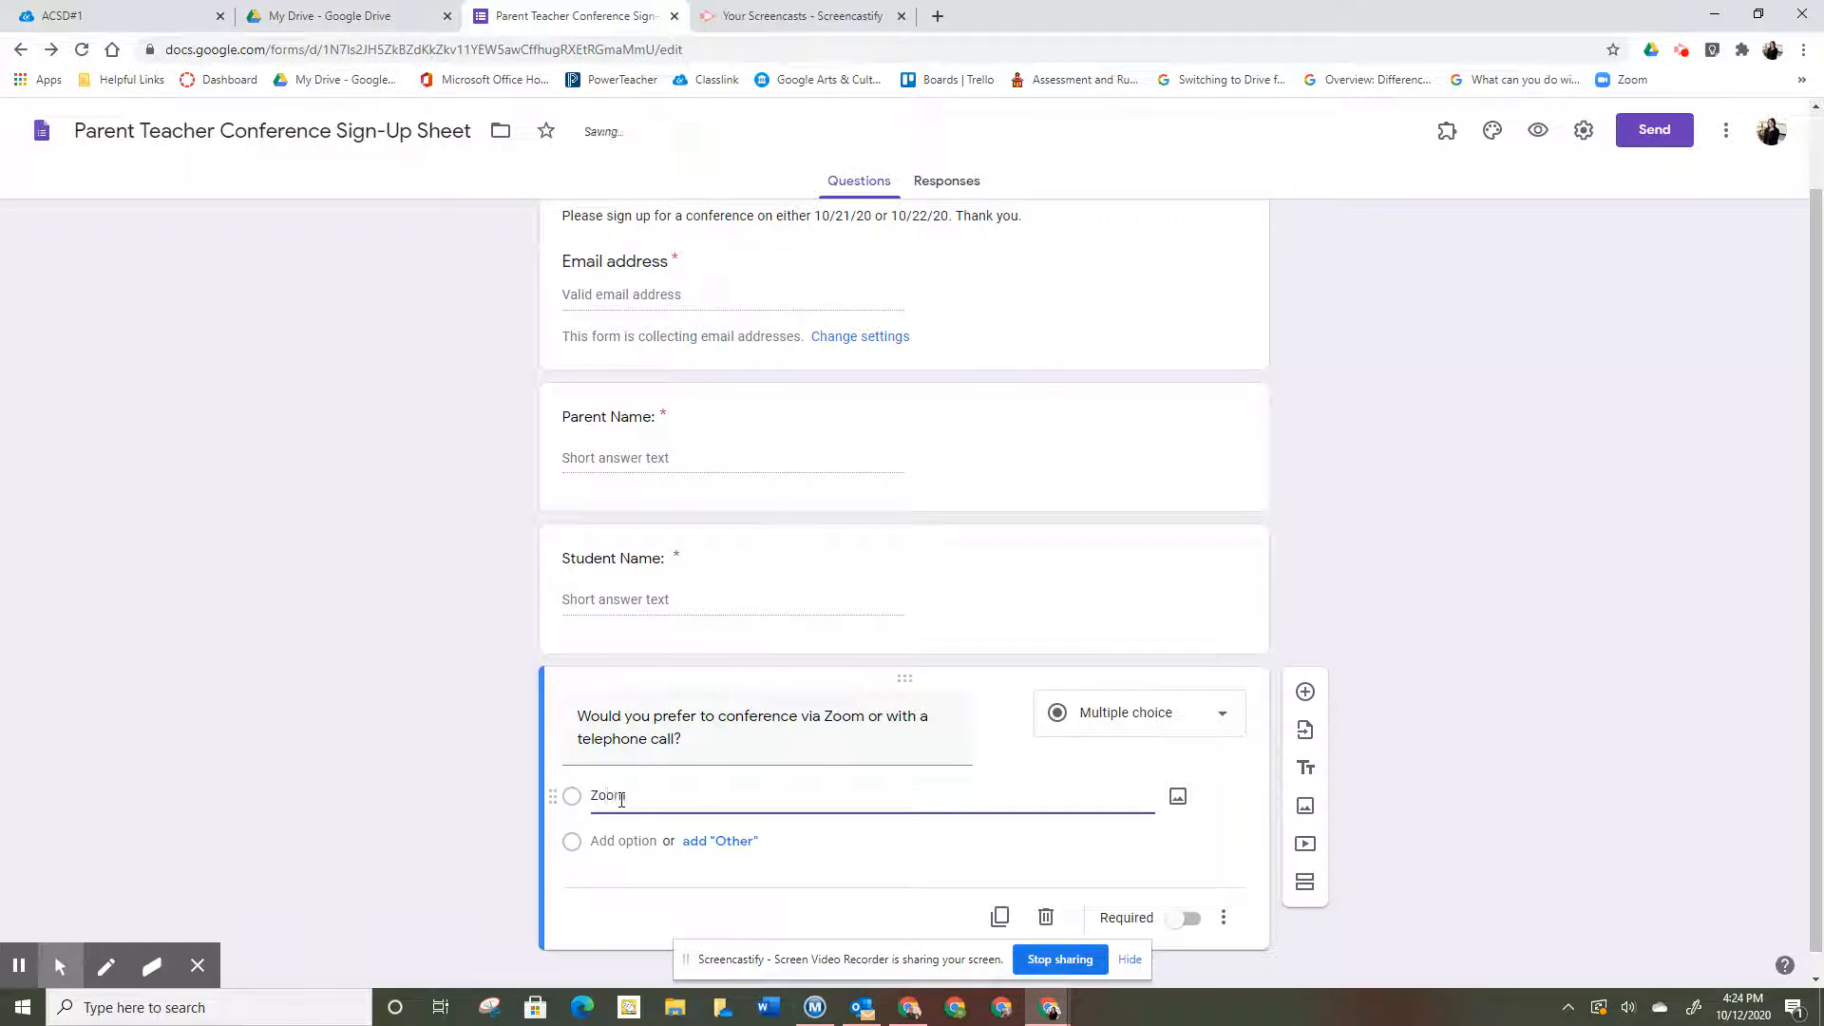
left_click(624, 838)
type("T")
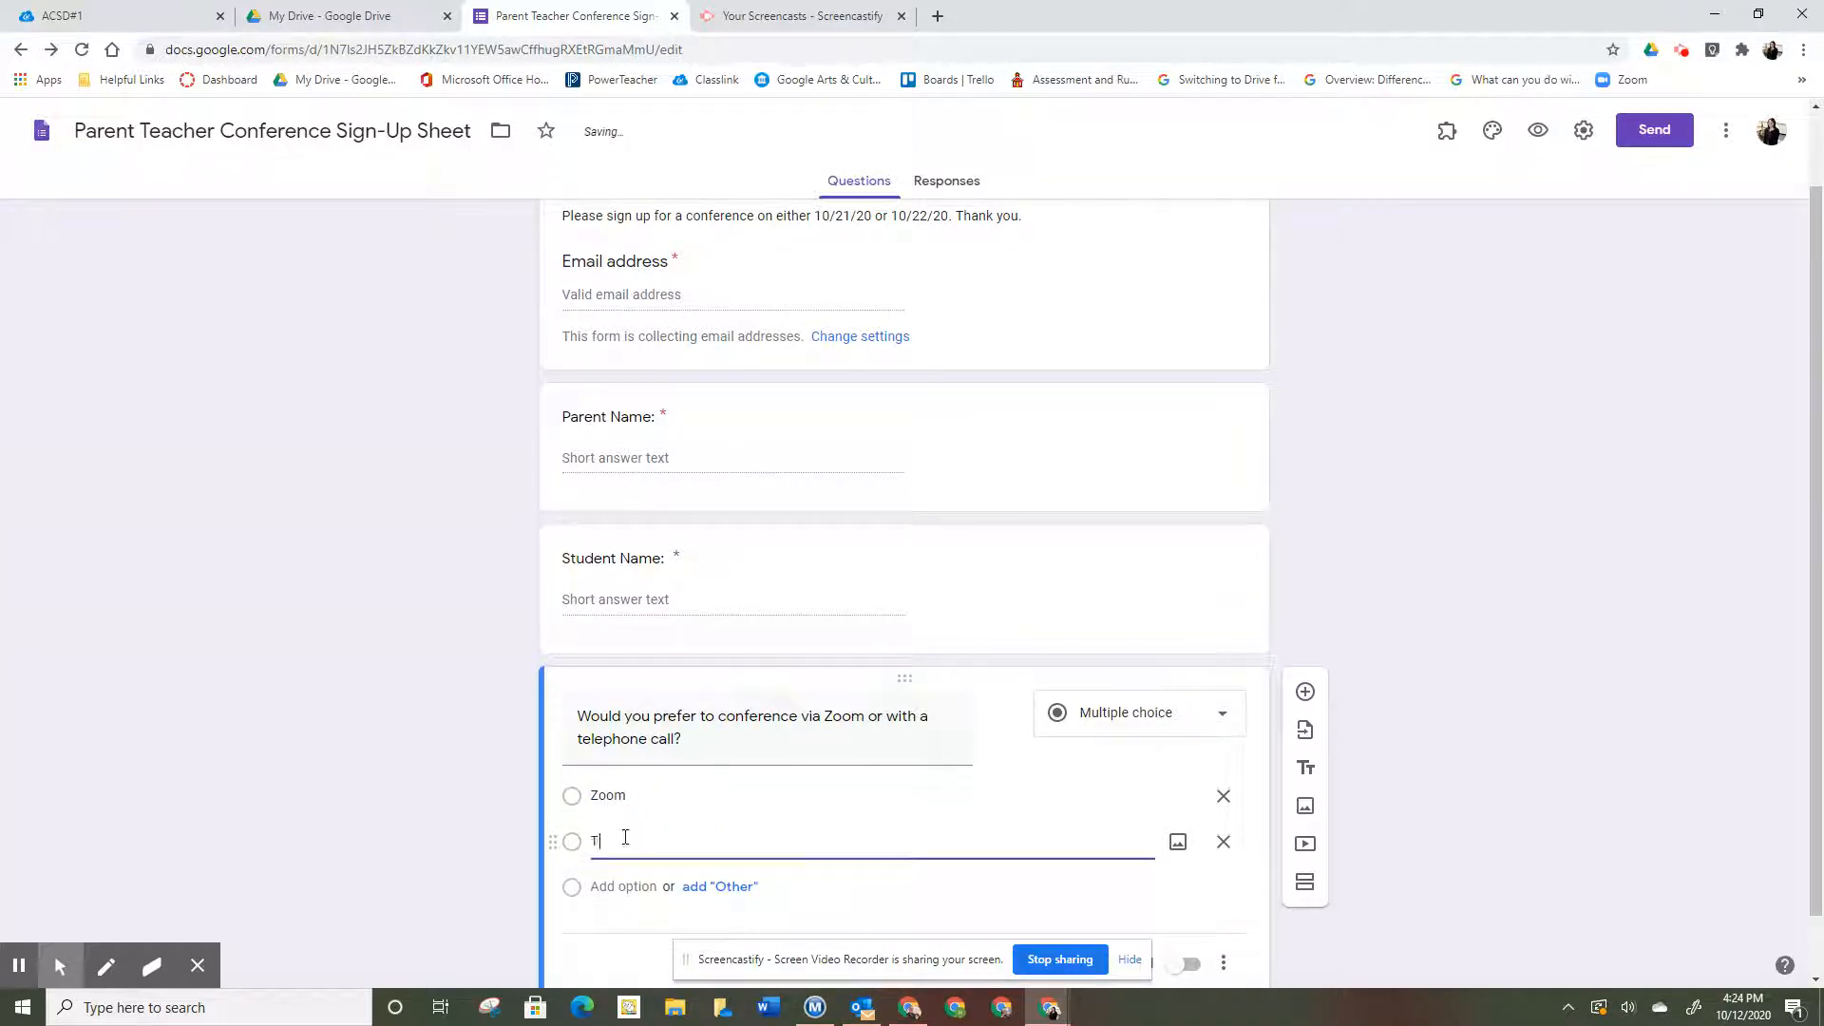
type("elephone Call")
left_click(1206, 963)
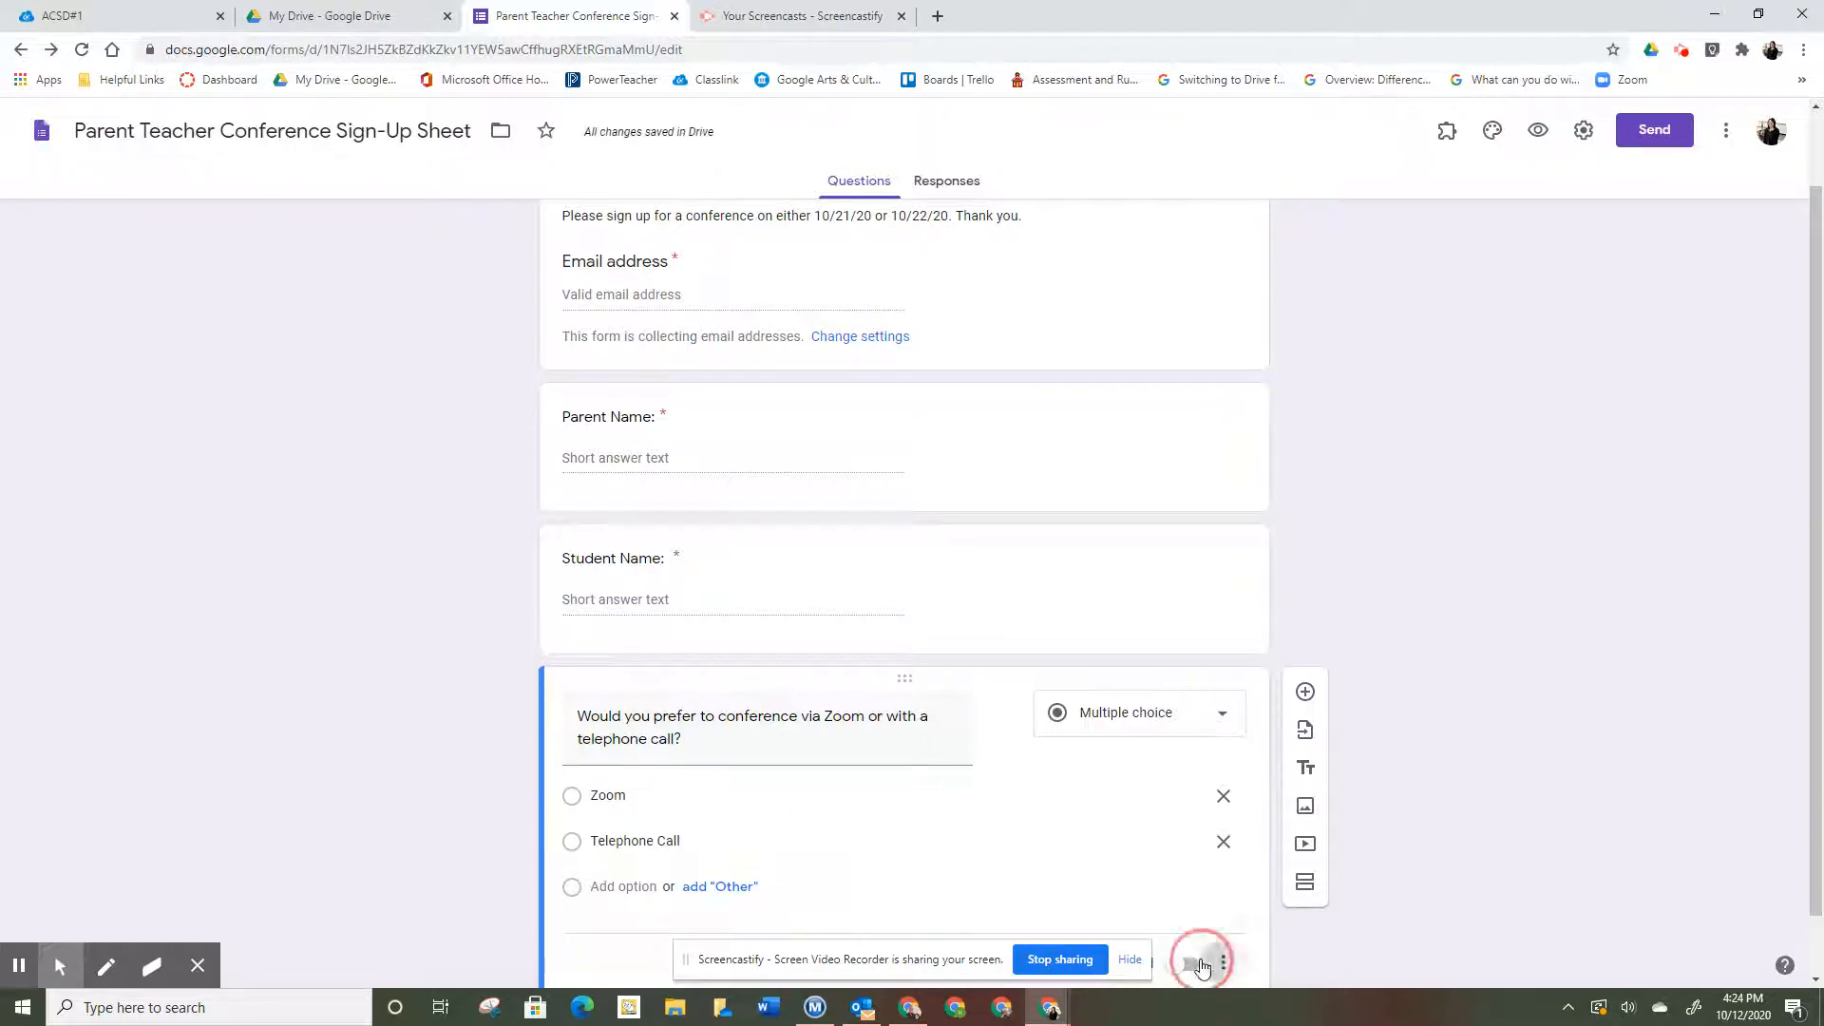
left_click(1202, 967)
scroll(1368, 893, "down", 1)
left_click(1189, 896)
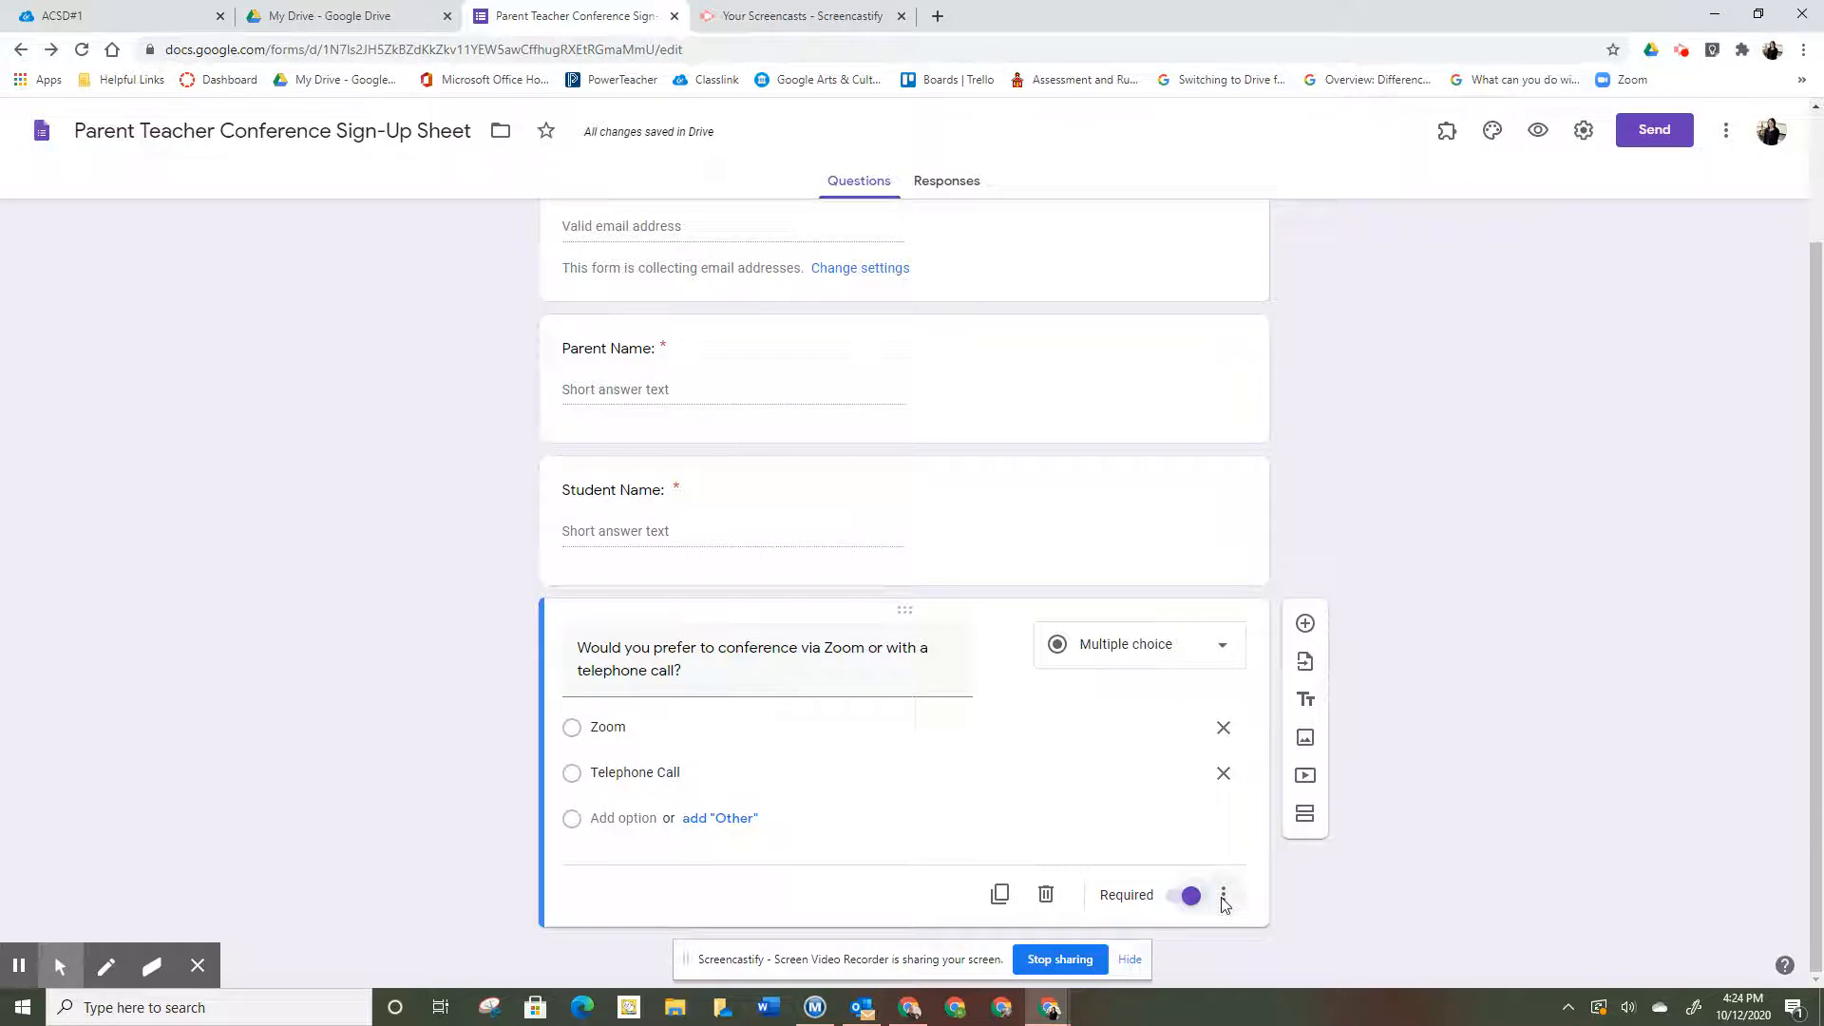
left_click(1224, 898)
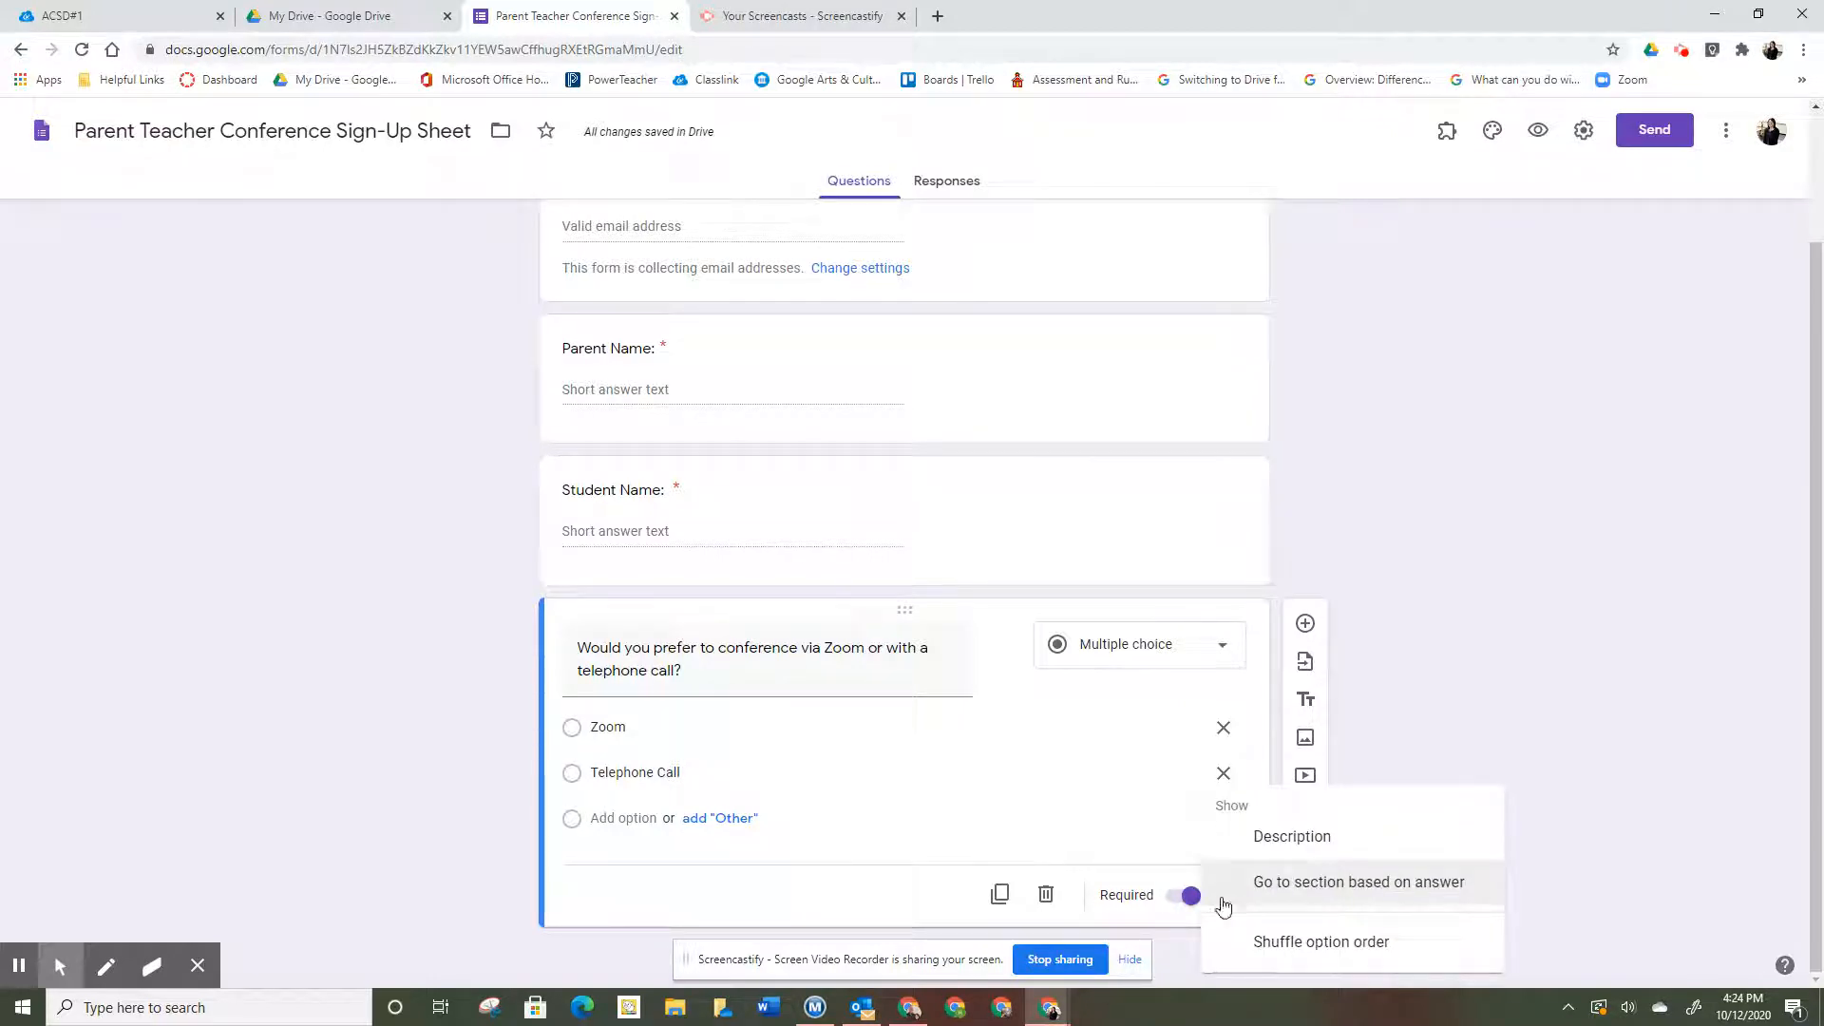
- Enable answer-based section branching and add a section titled 'Zoom Option'
left_click(1302, 884)
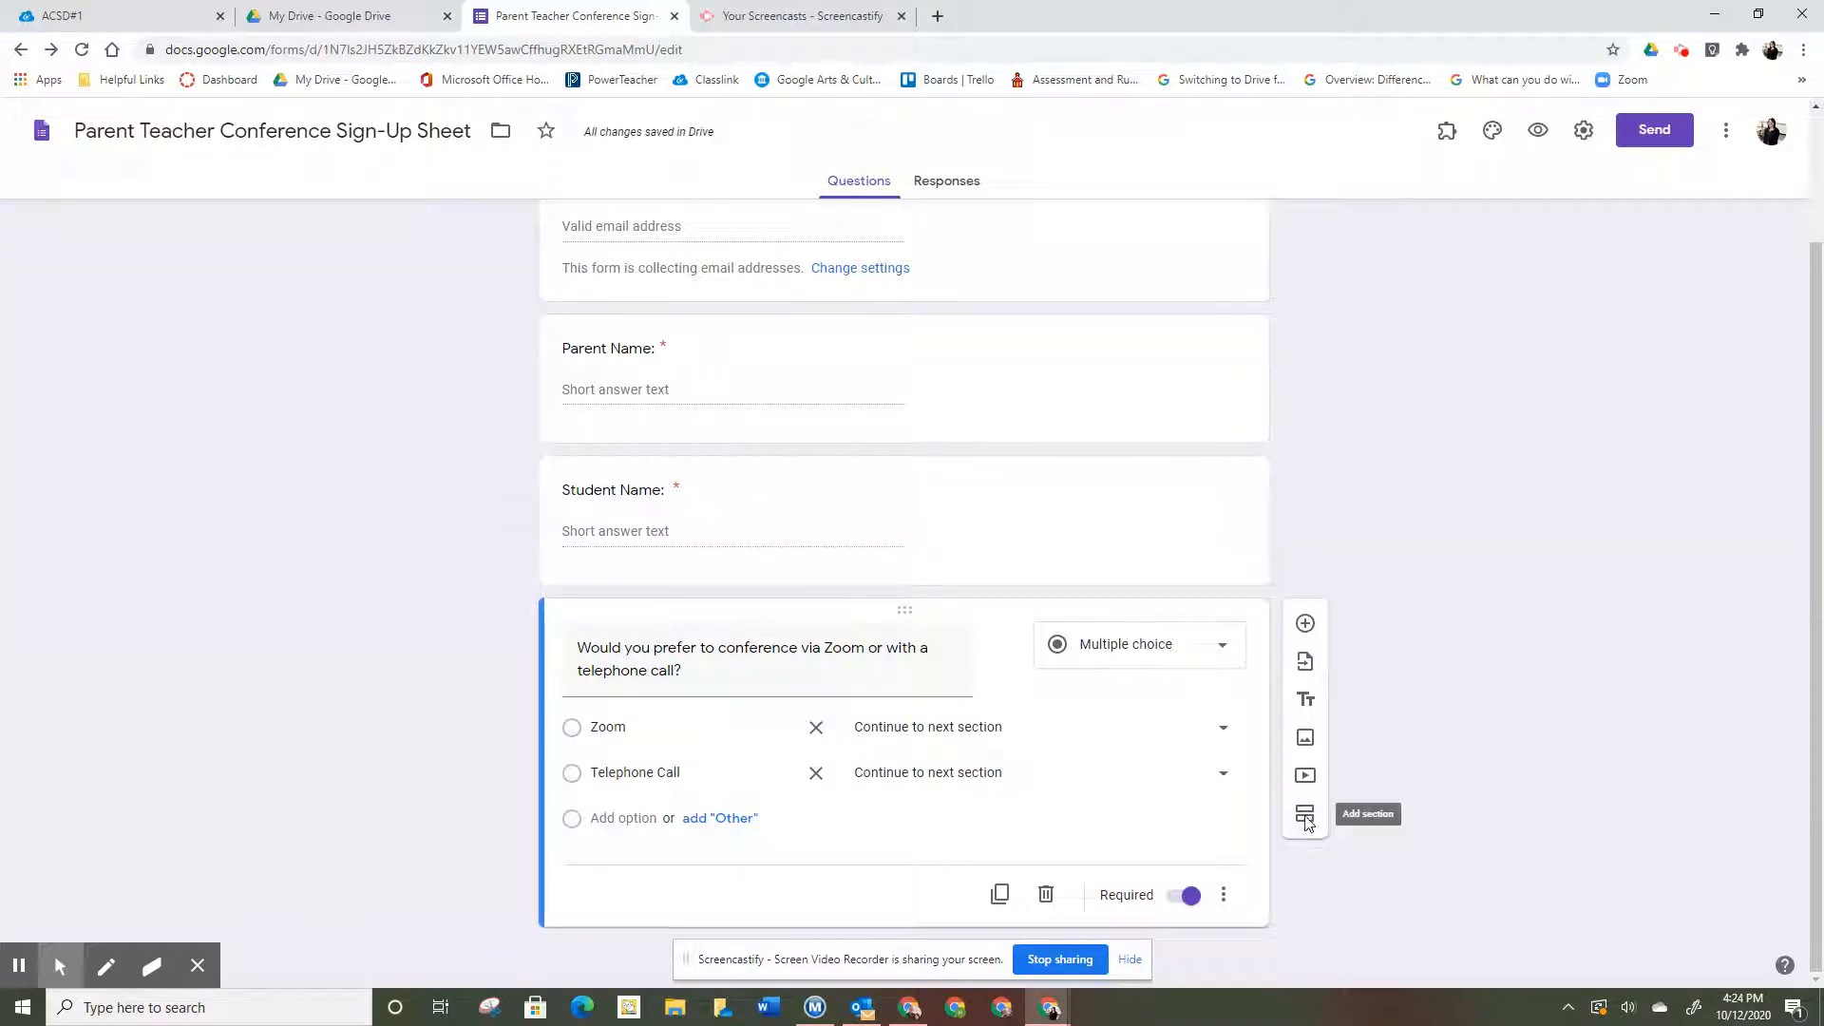
left_click(1305, 818)
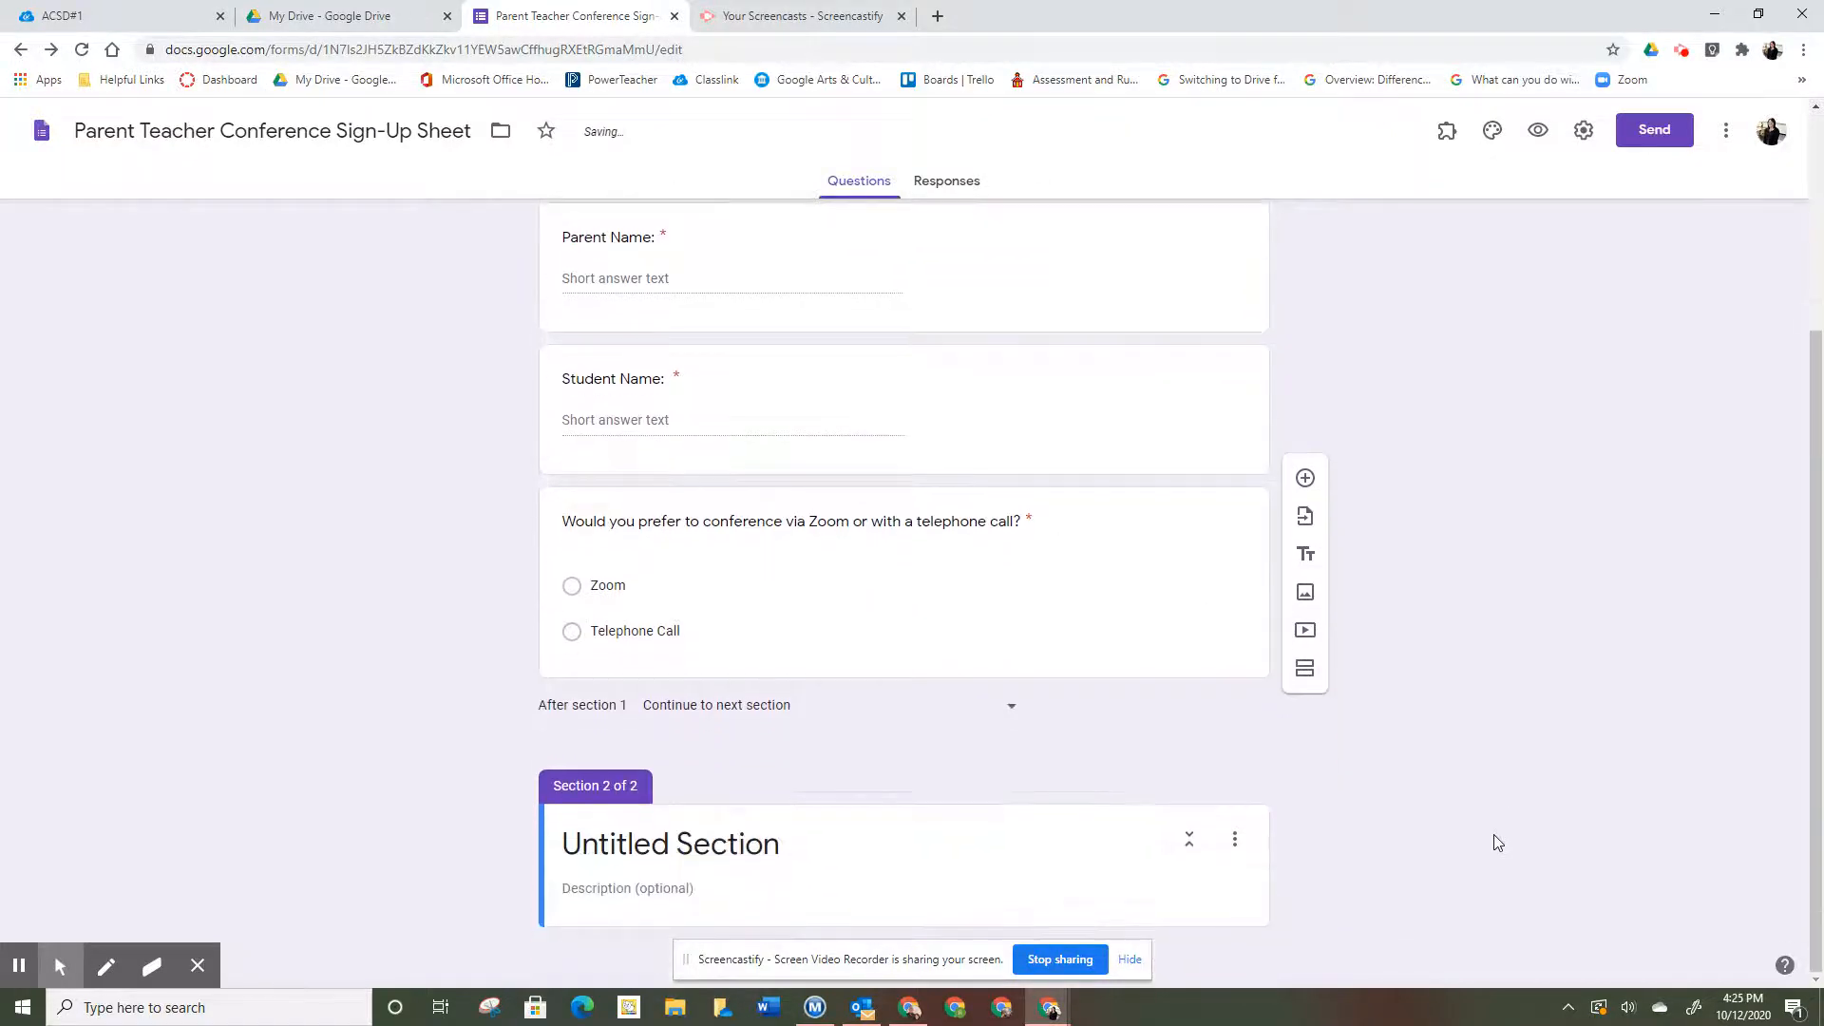
left_click(783, 849)
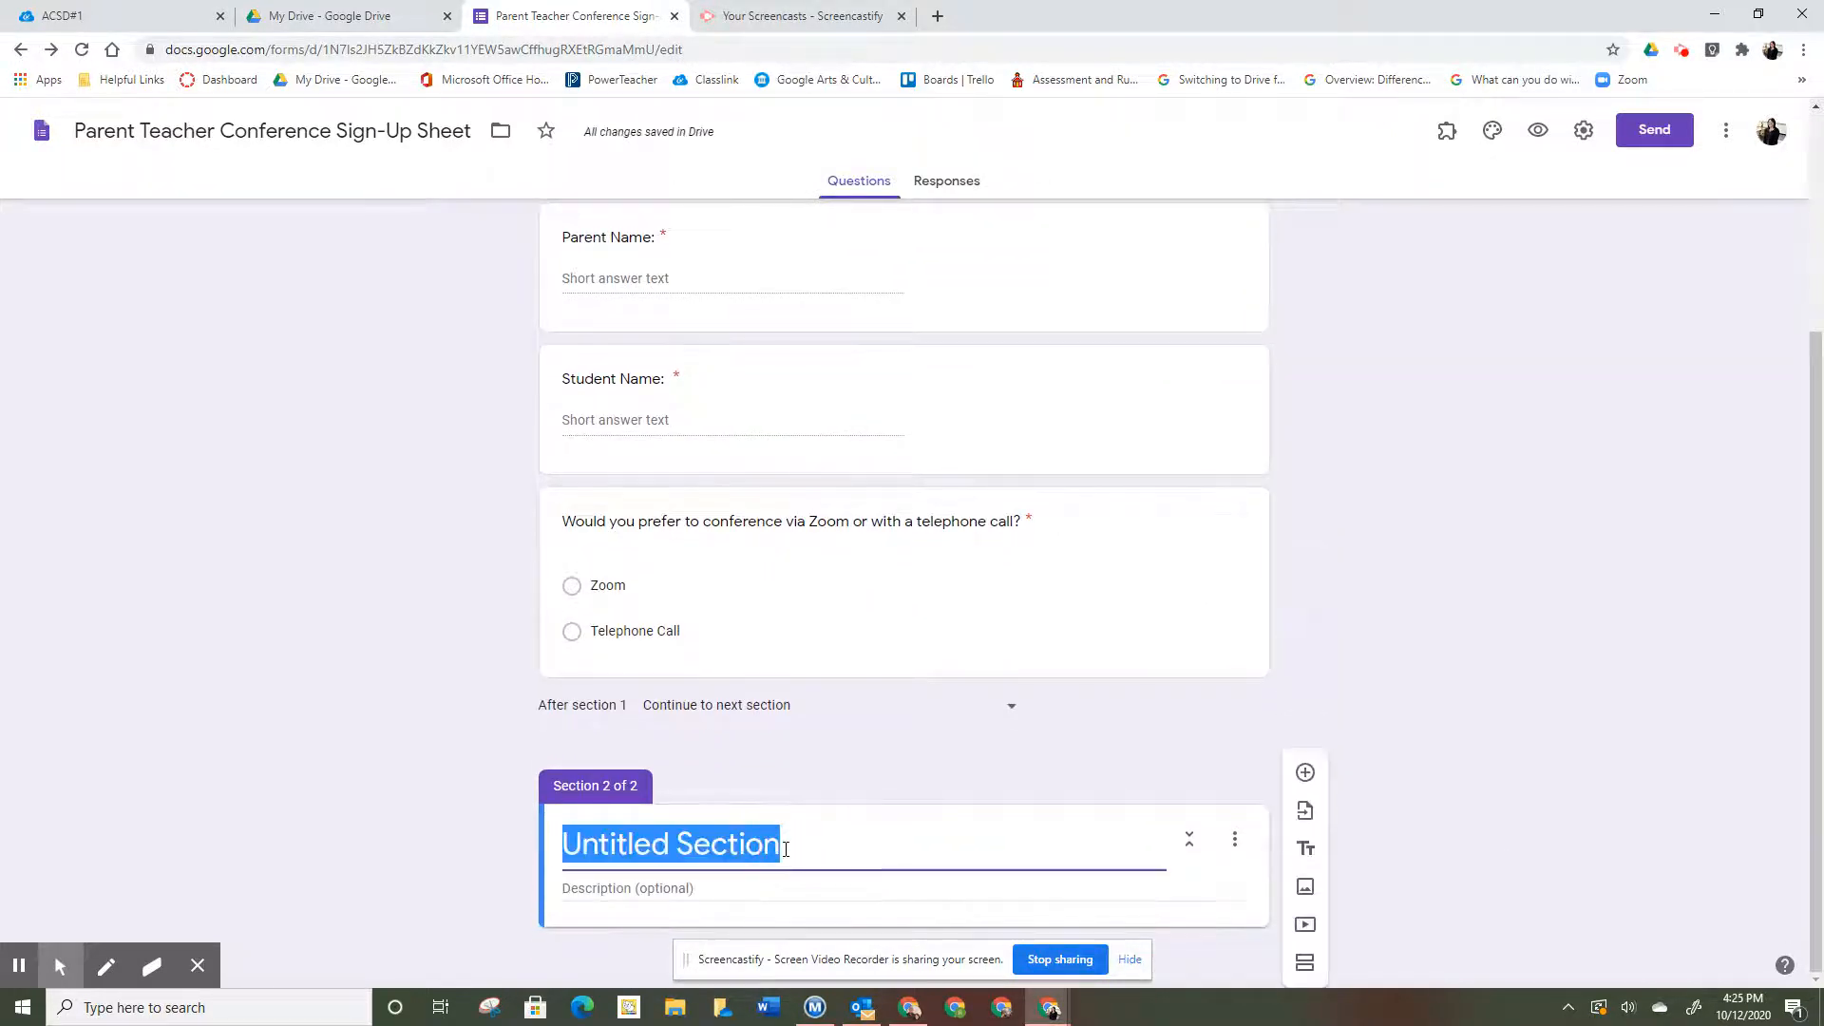
type("Zoom O")
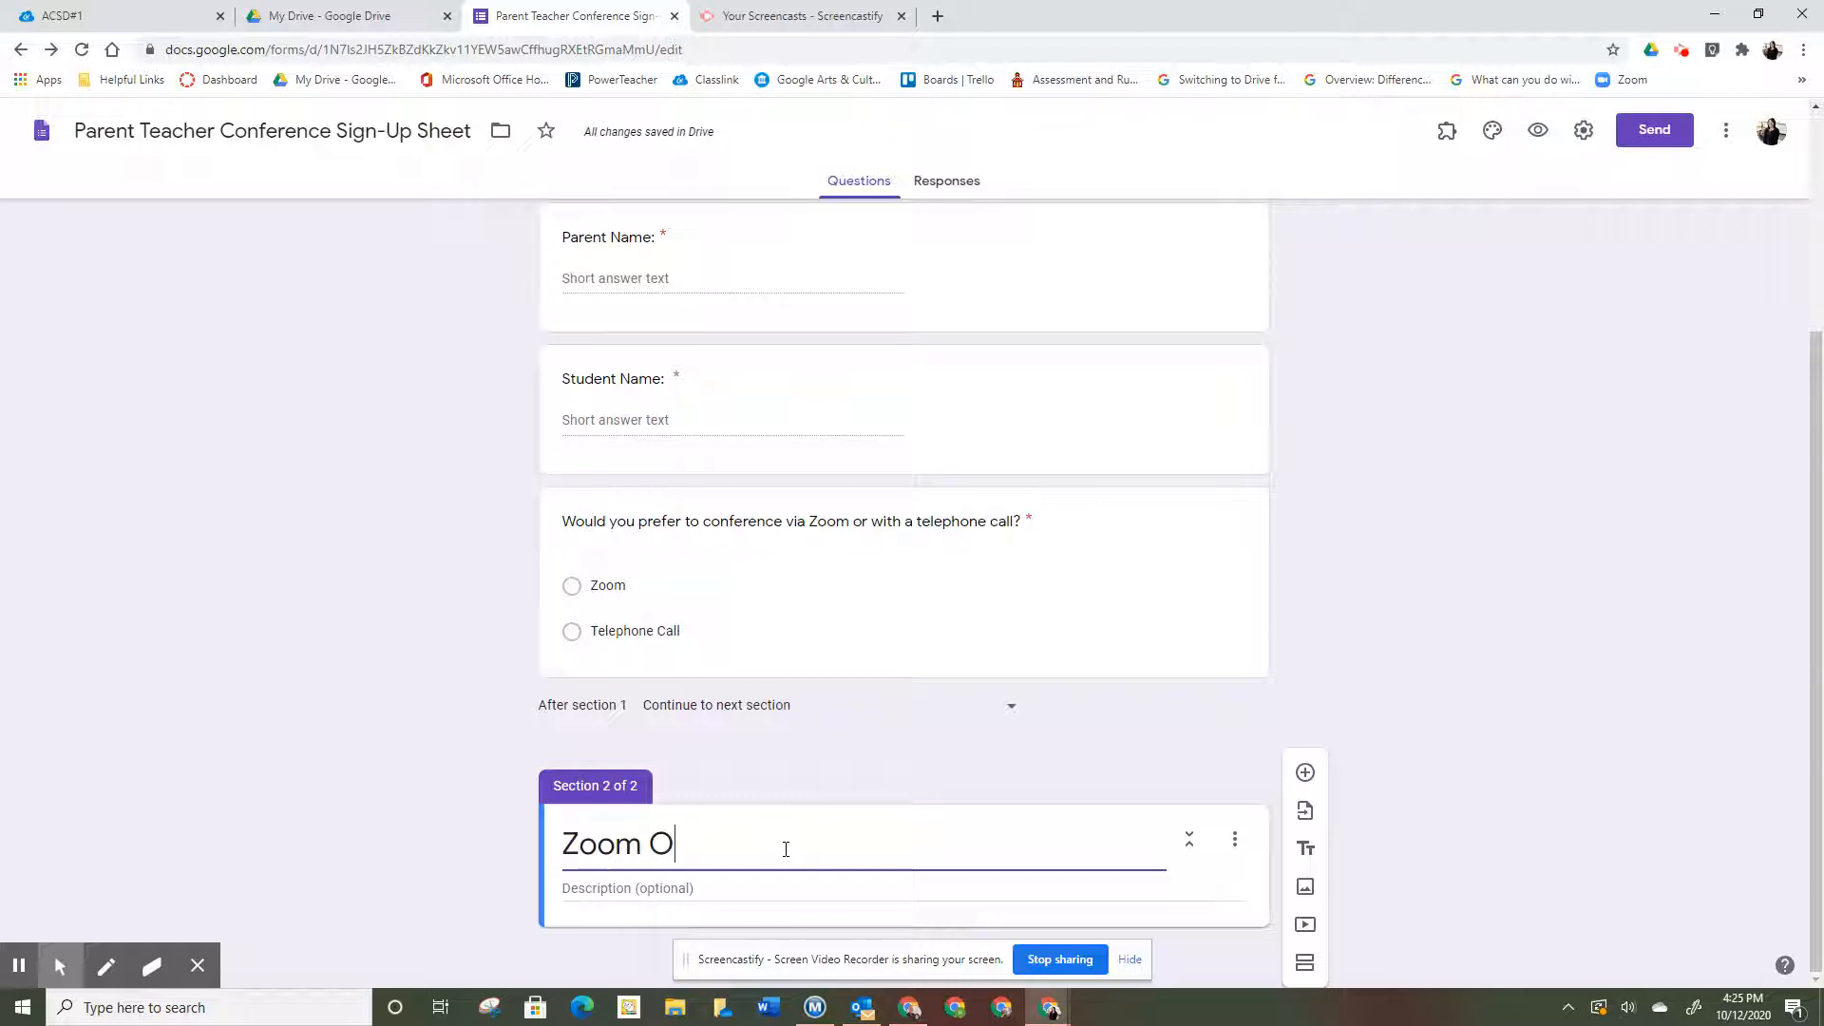
type("ption")
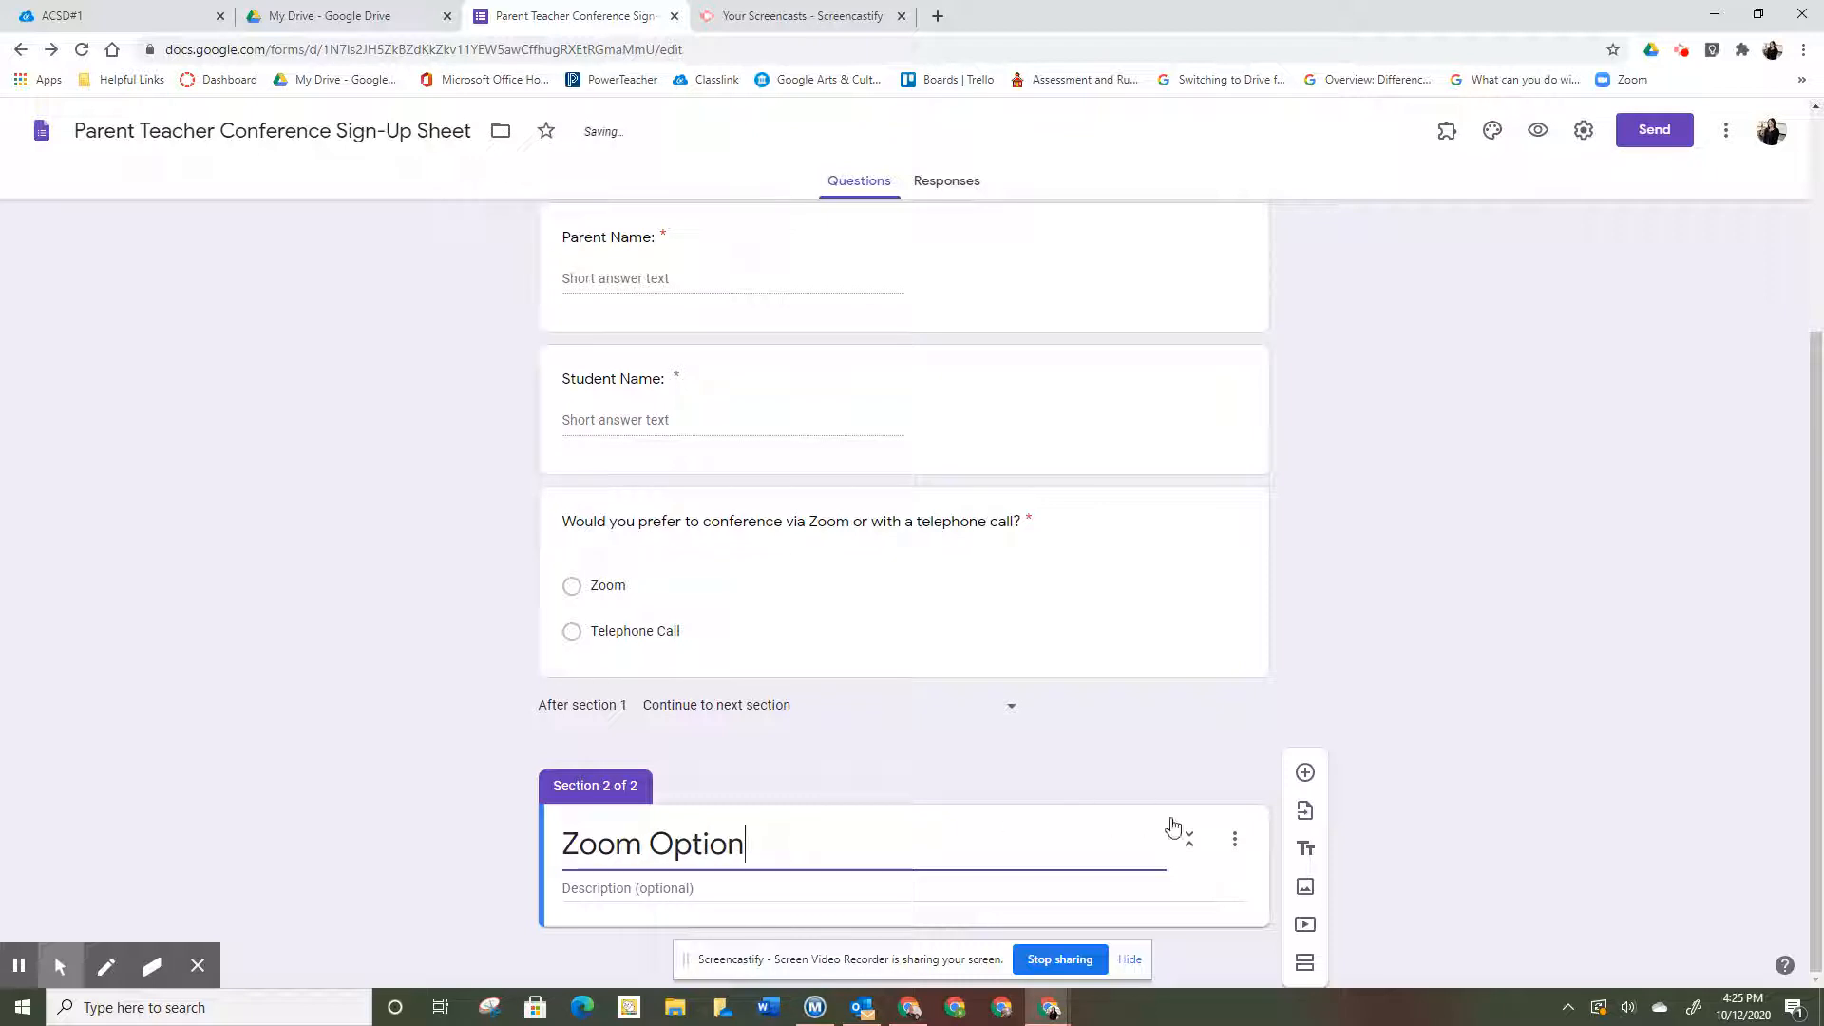
- Add the question 'Which email address do you want me to send your Zoom invitation to?'
left_click(1304, 773)
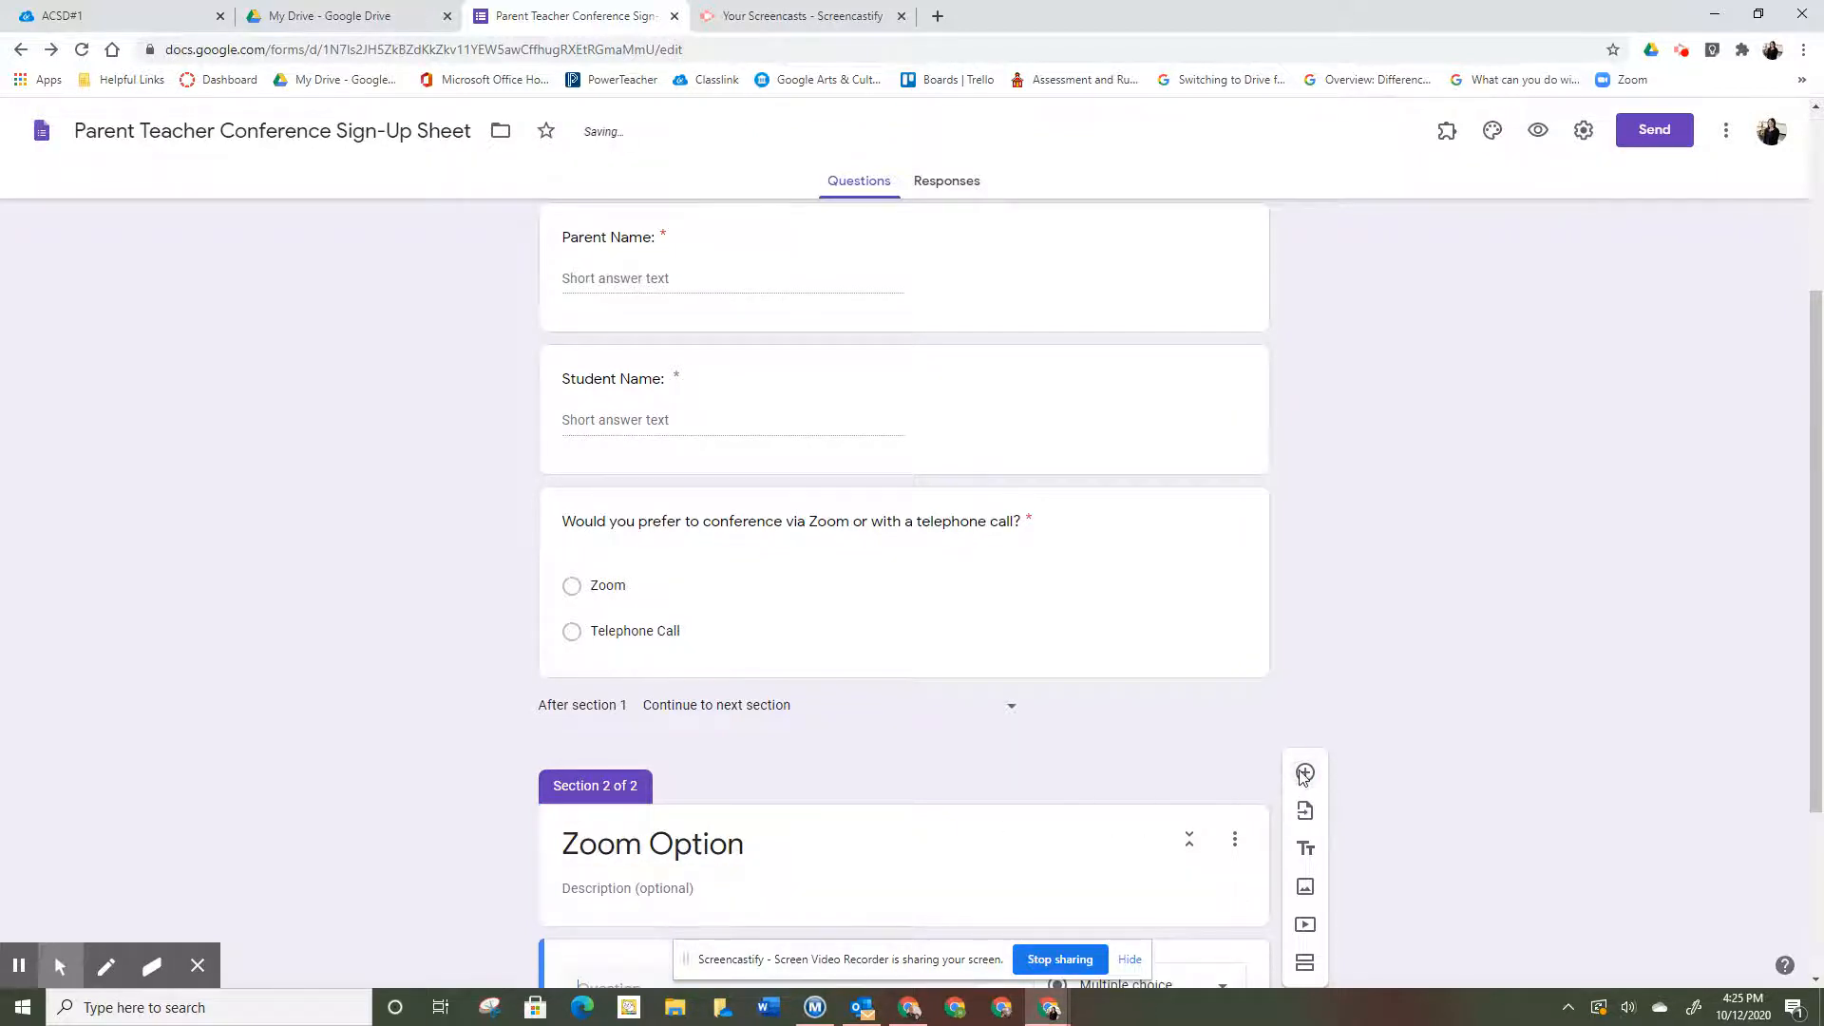
type("Which email")
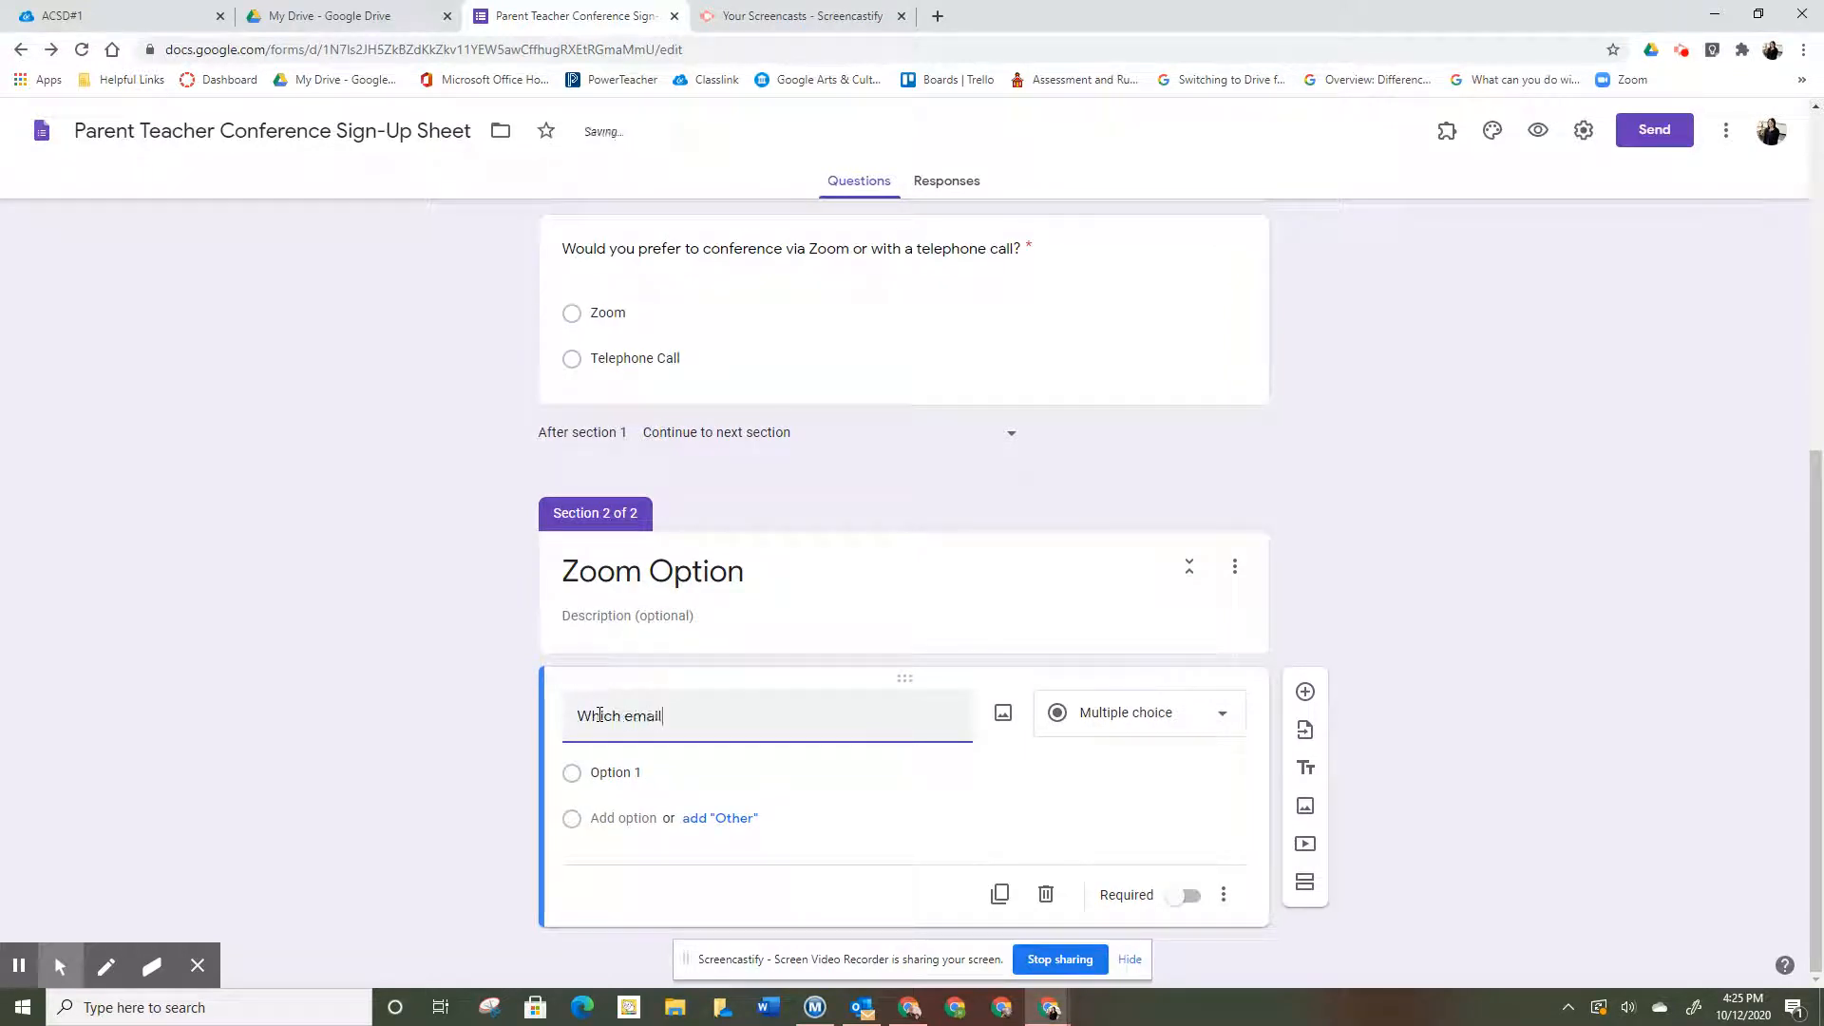
type(" address do you ")
type("wnat")
key("BackSpace")
key("BackSpace")
key("BackSpace")
type("ant me ")
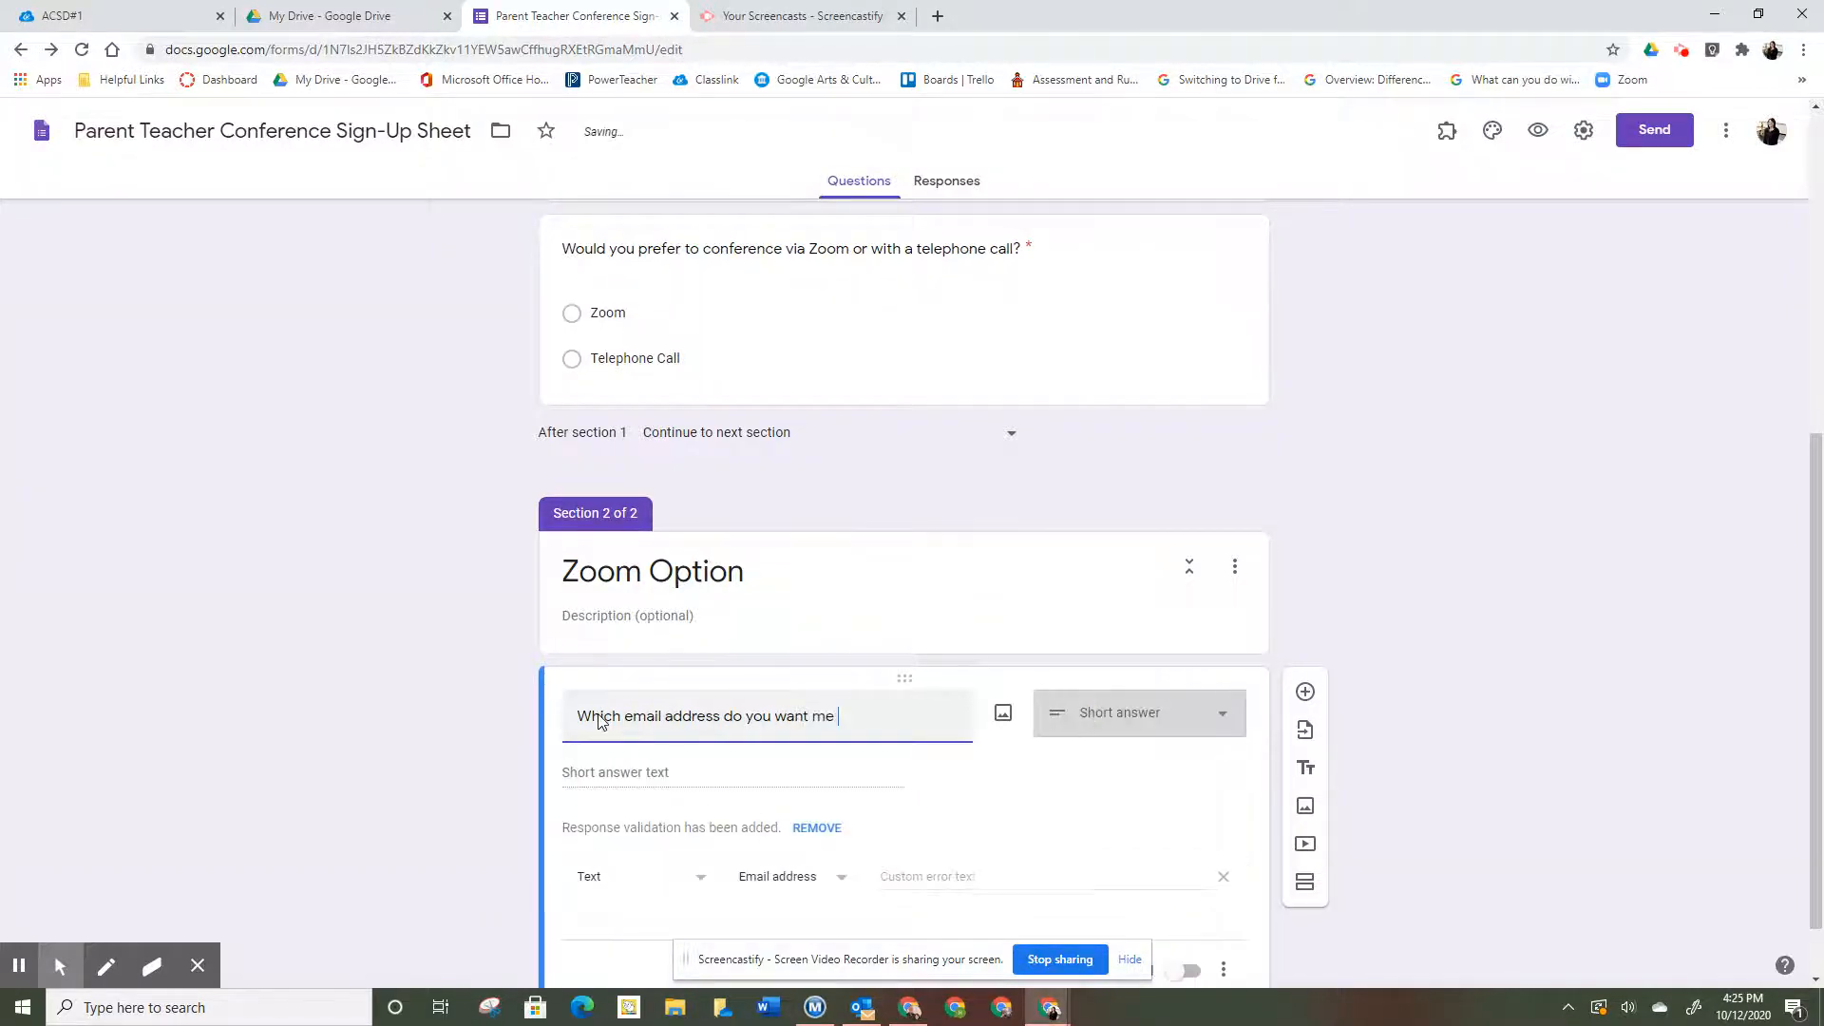
type("to send your")
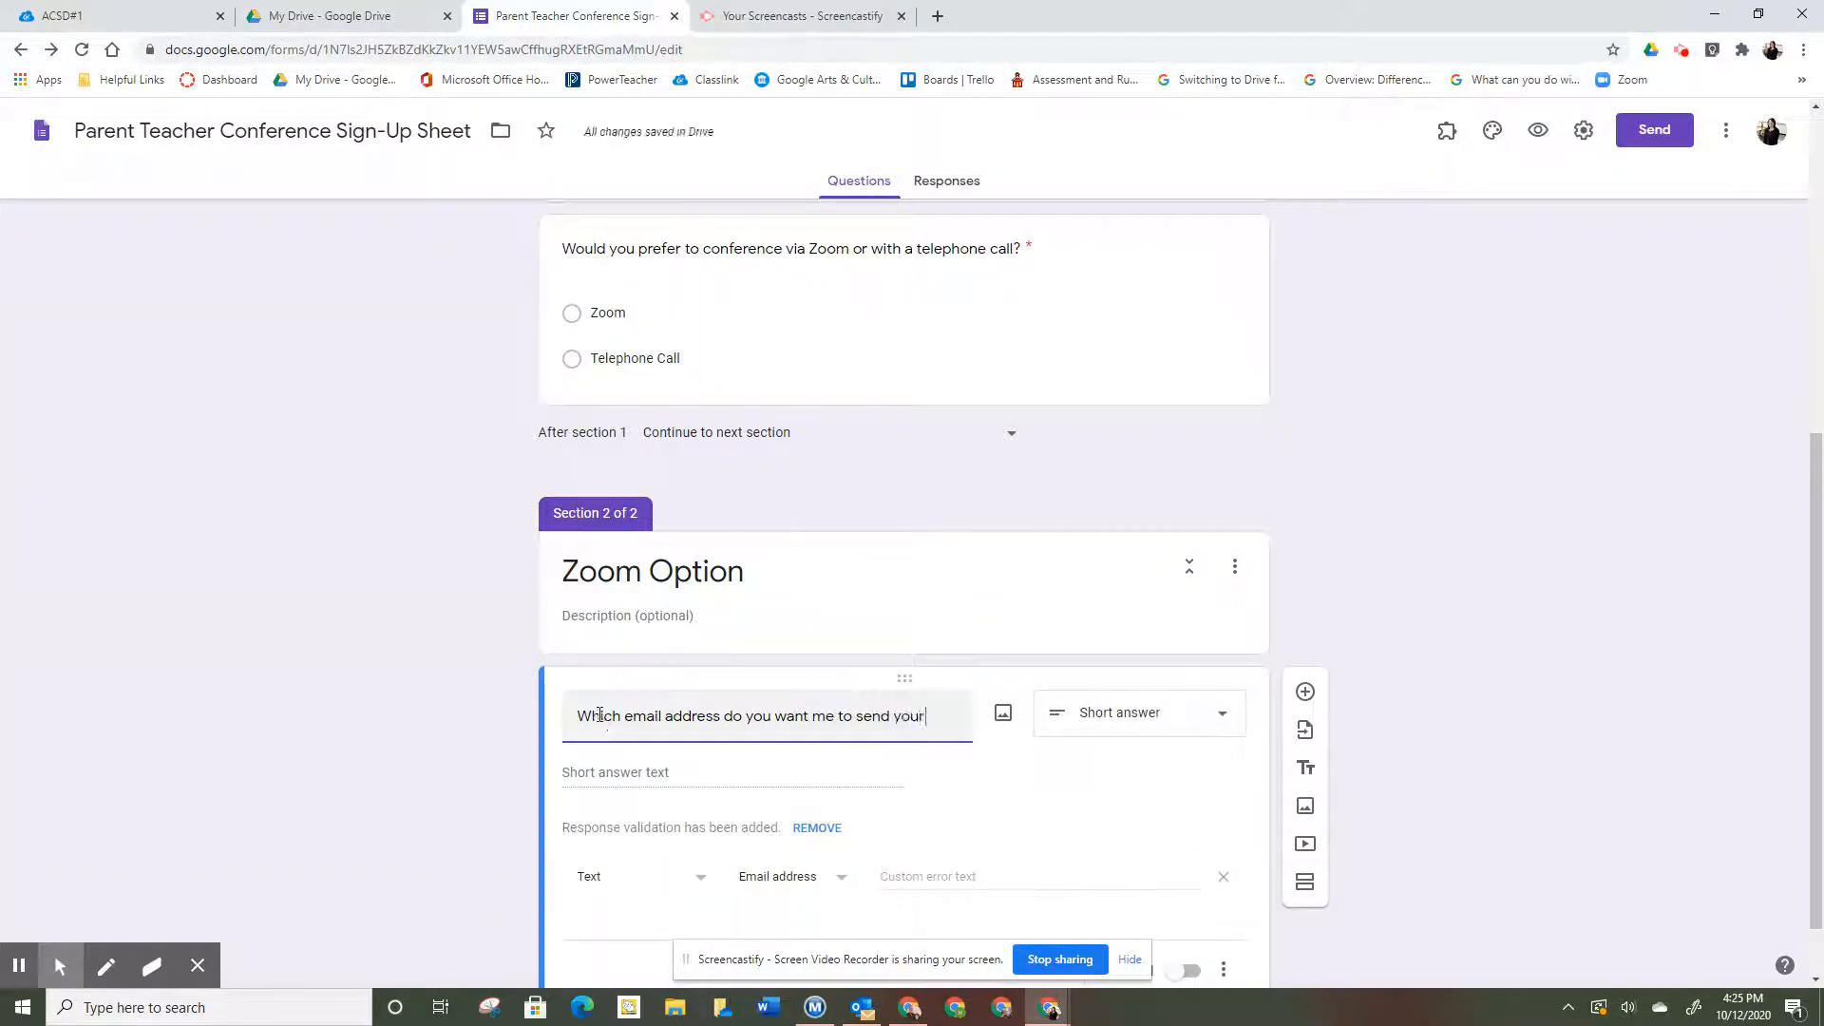
type(" Zoom invitation to?")
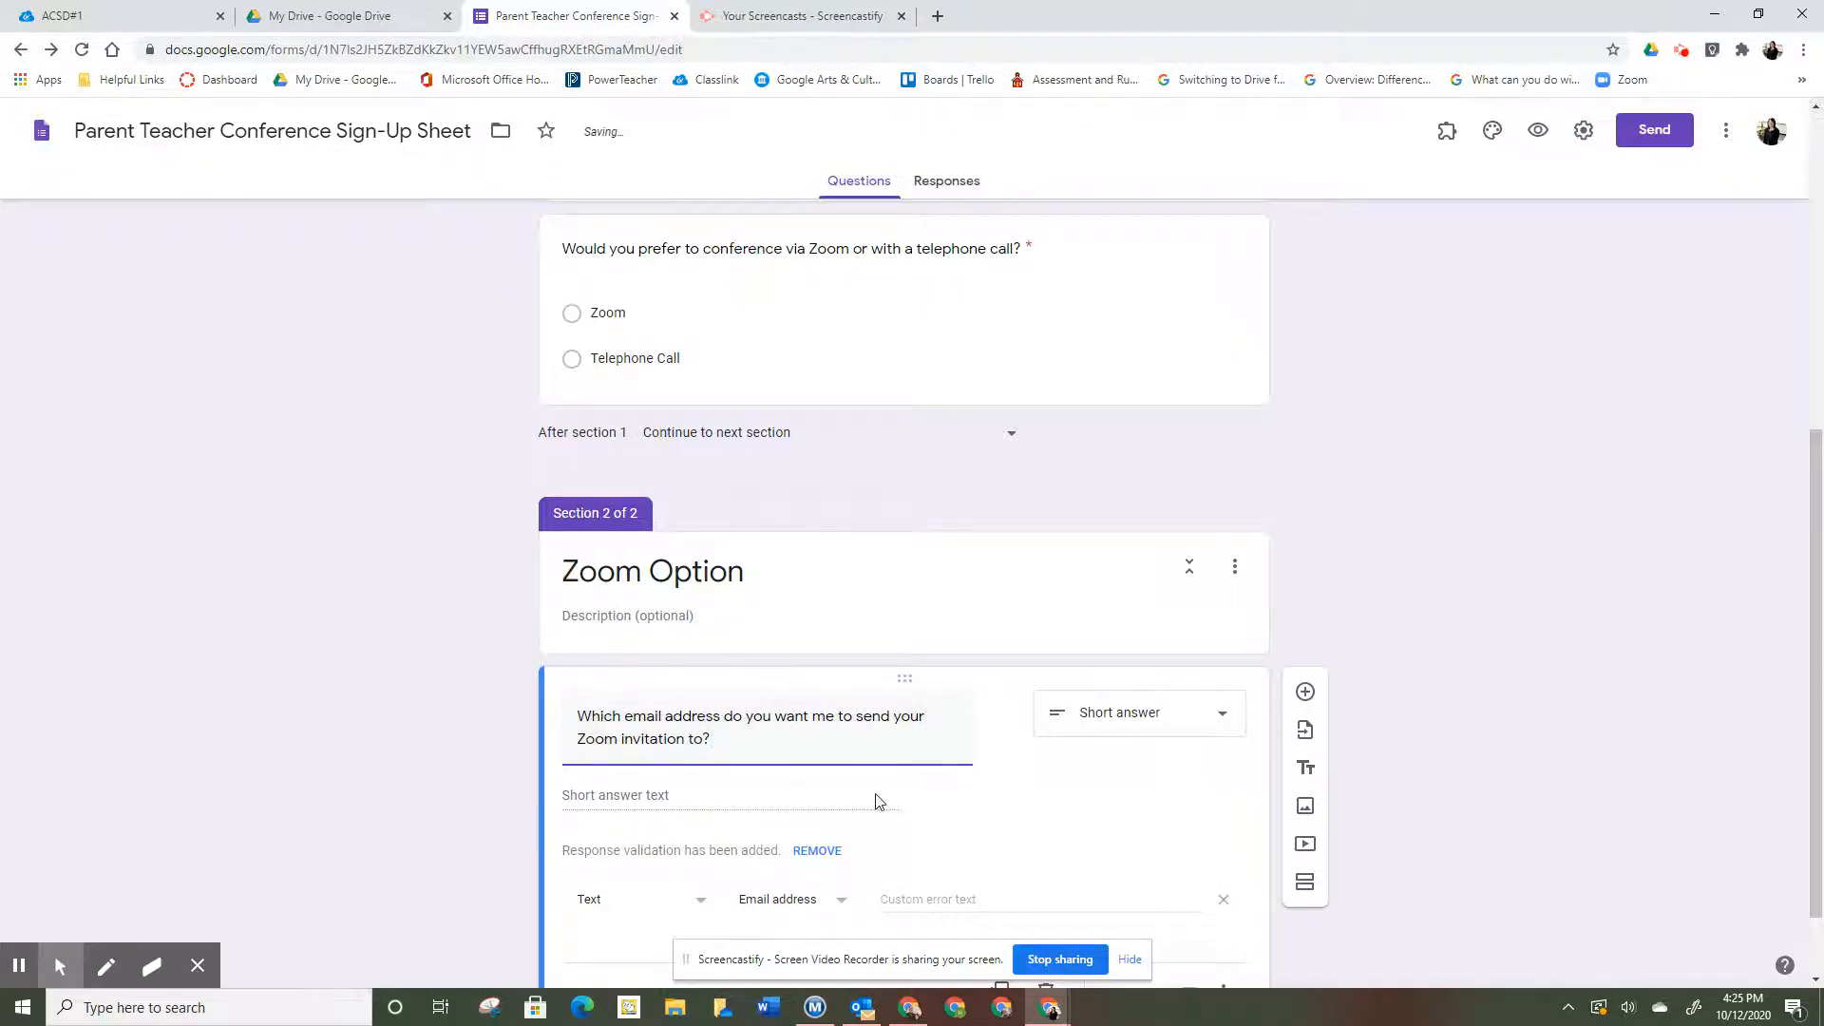
scroll(1045, 788, "down", 1)
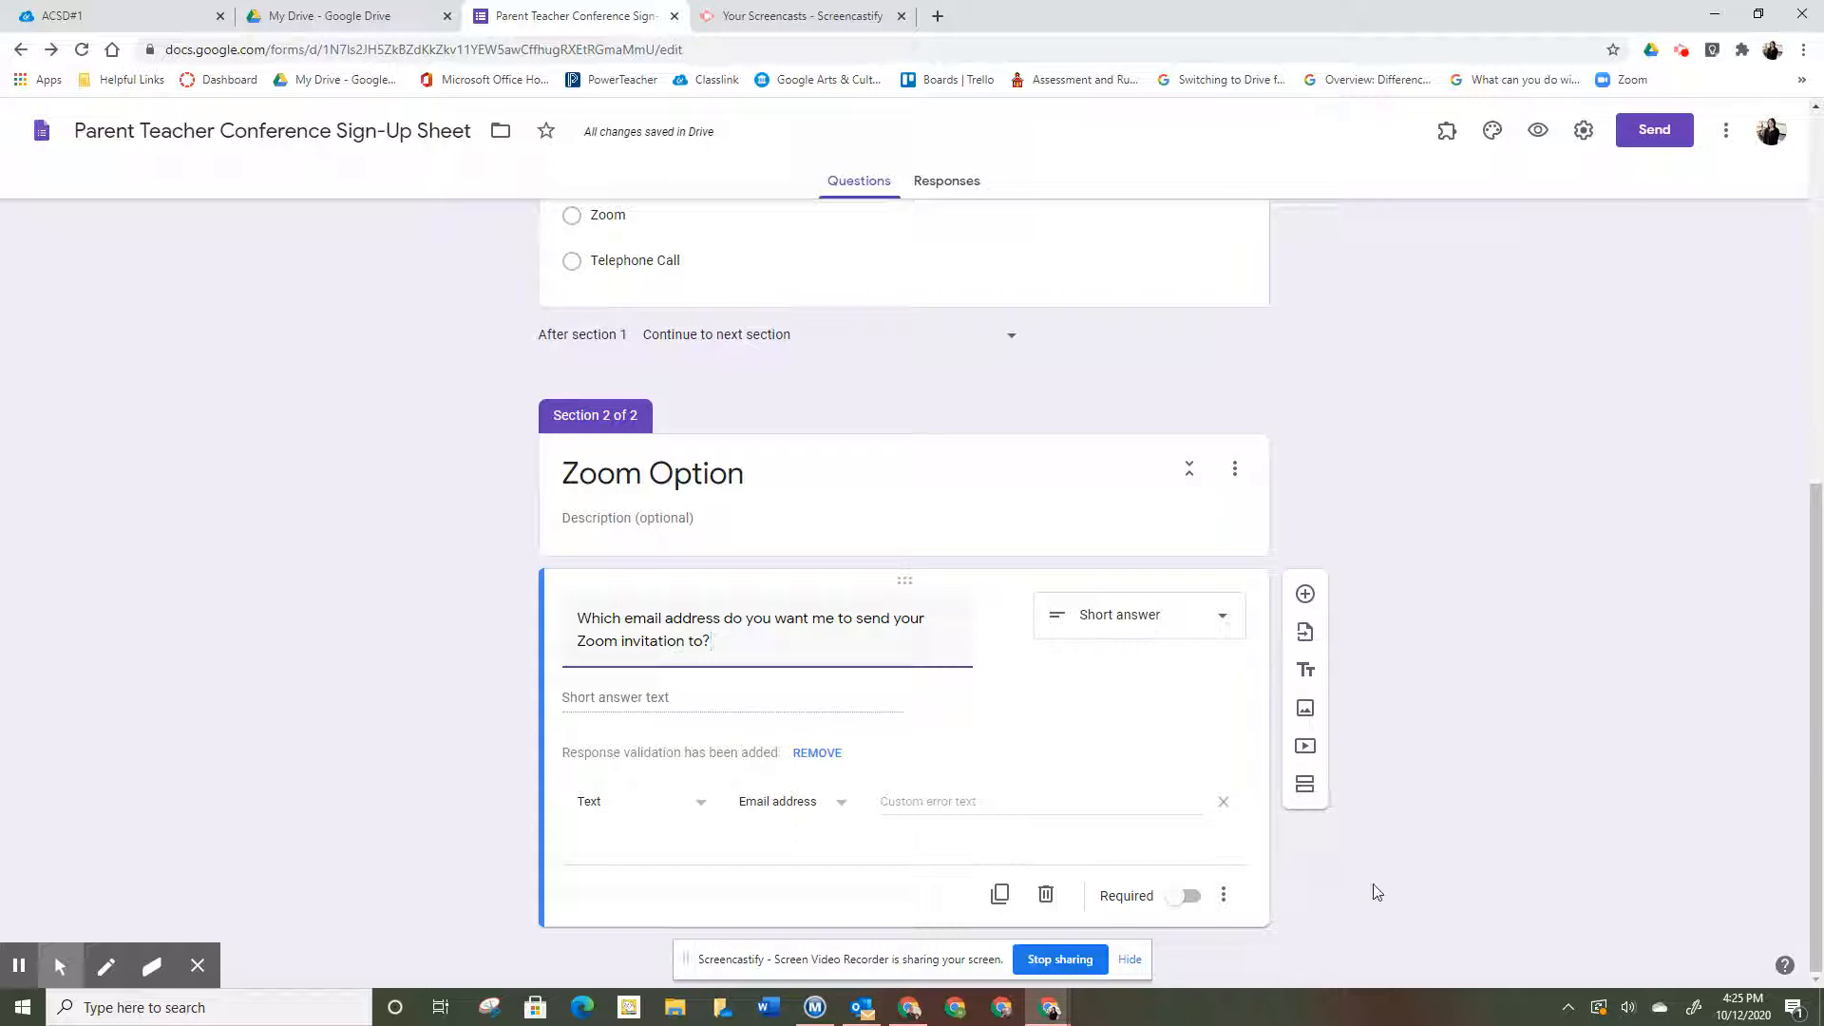
left_click(1305, 784)
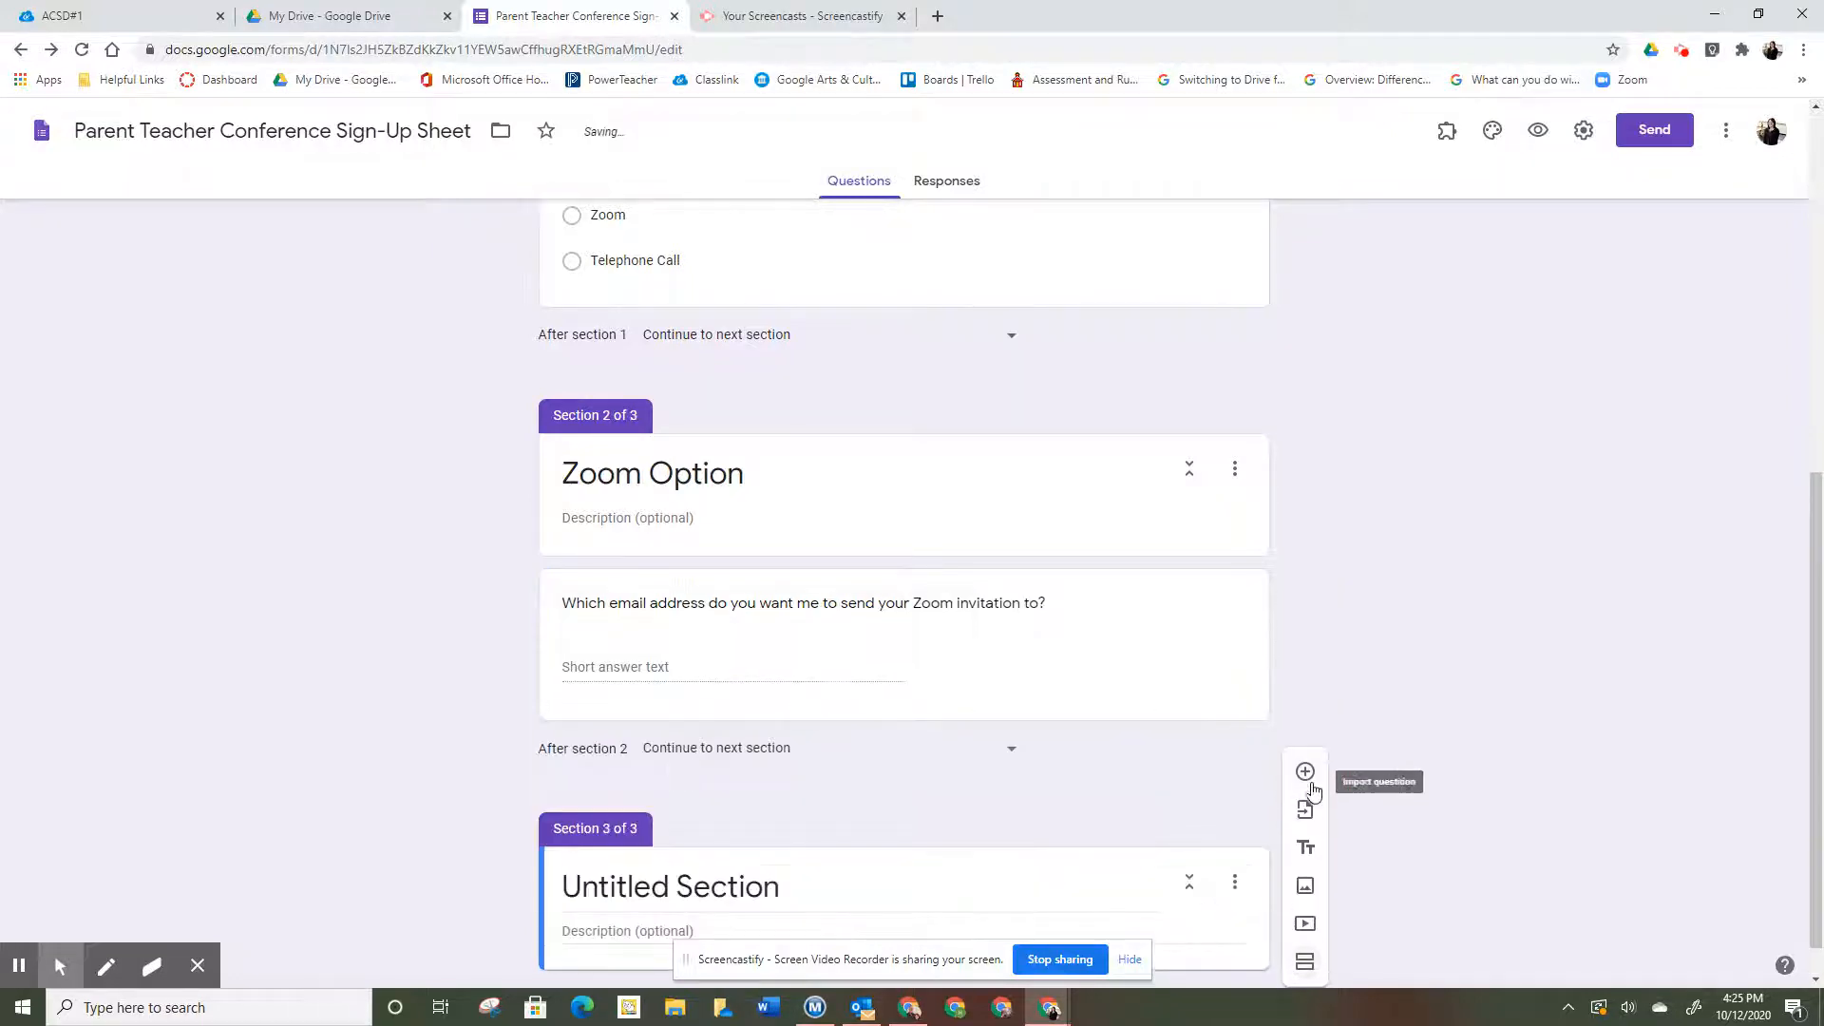
- Title the section 'Telephone Option' and ask 'Which phone number would you like for me to call?'
triple_click(824, 842)
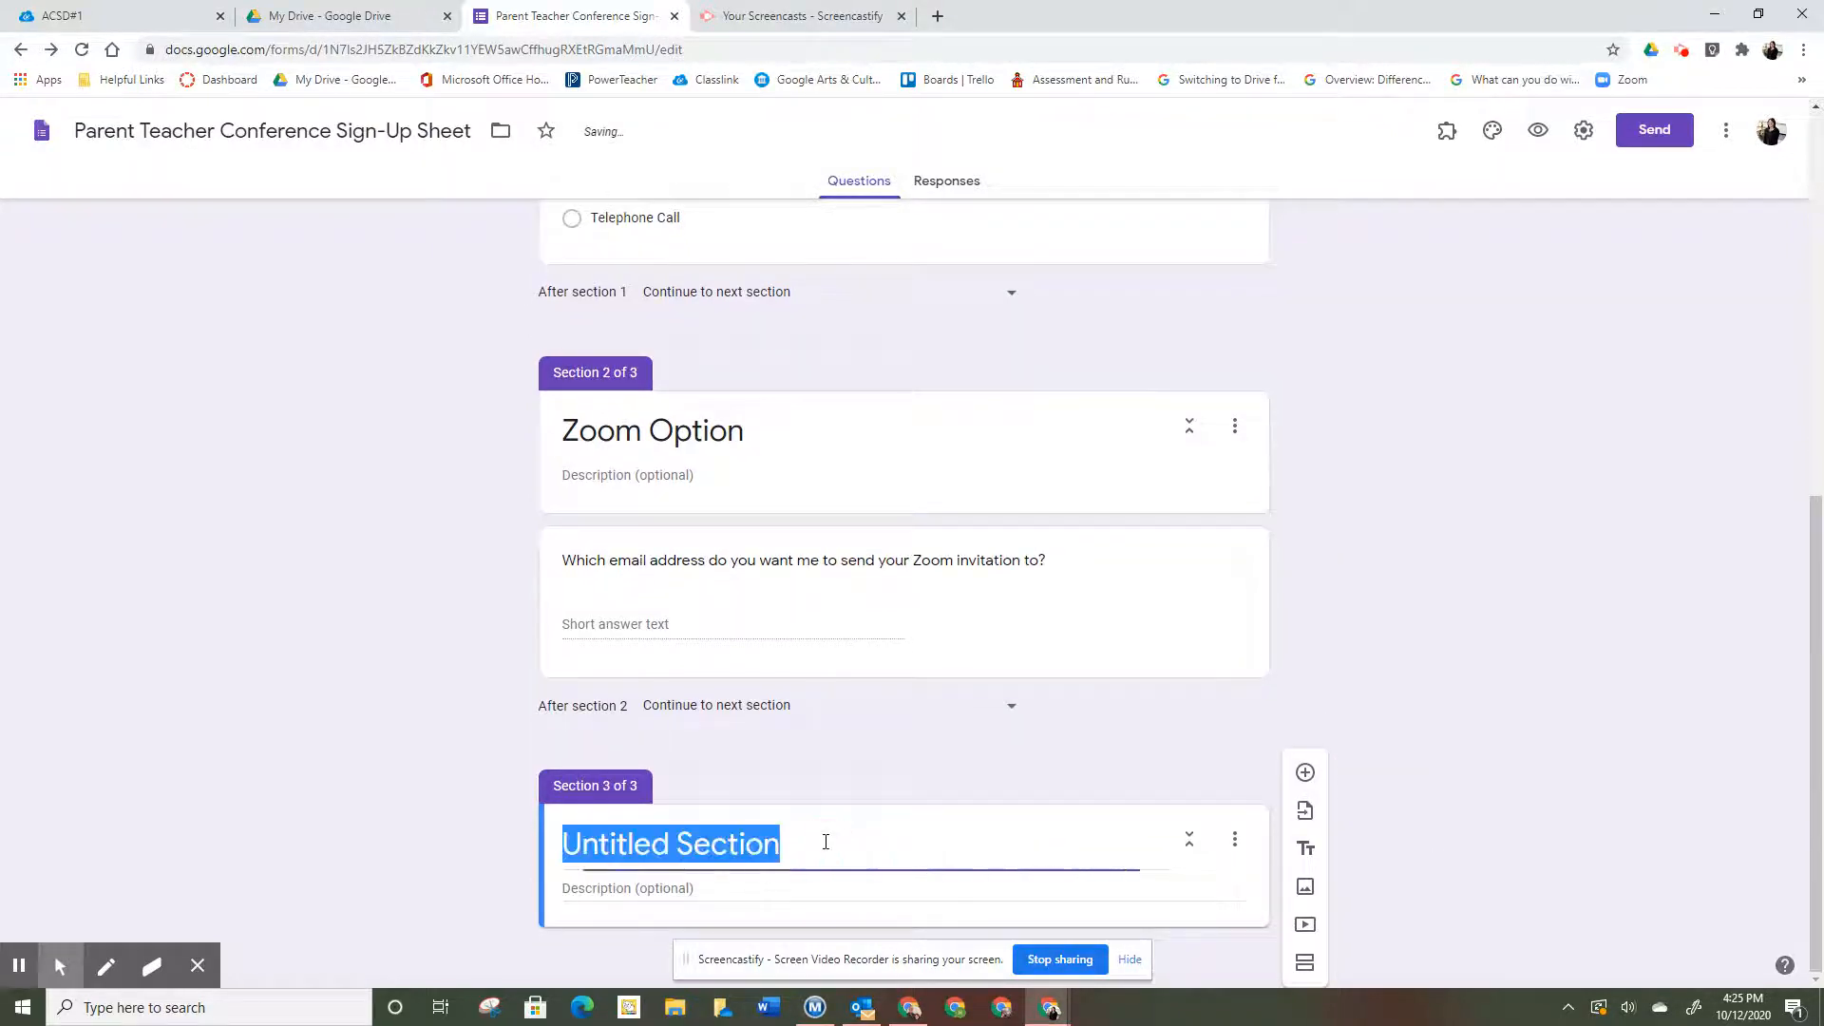
type("Tele")
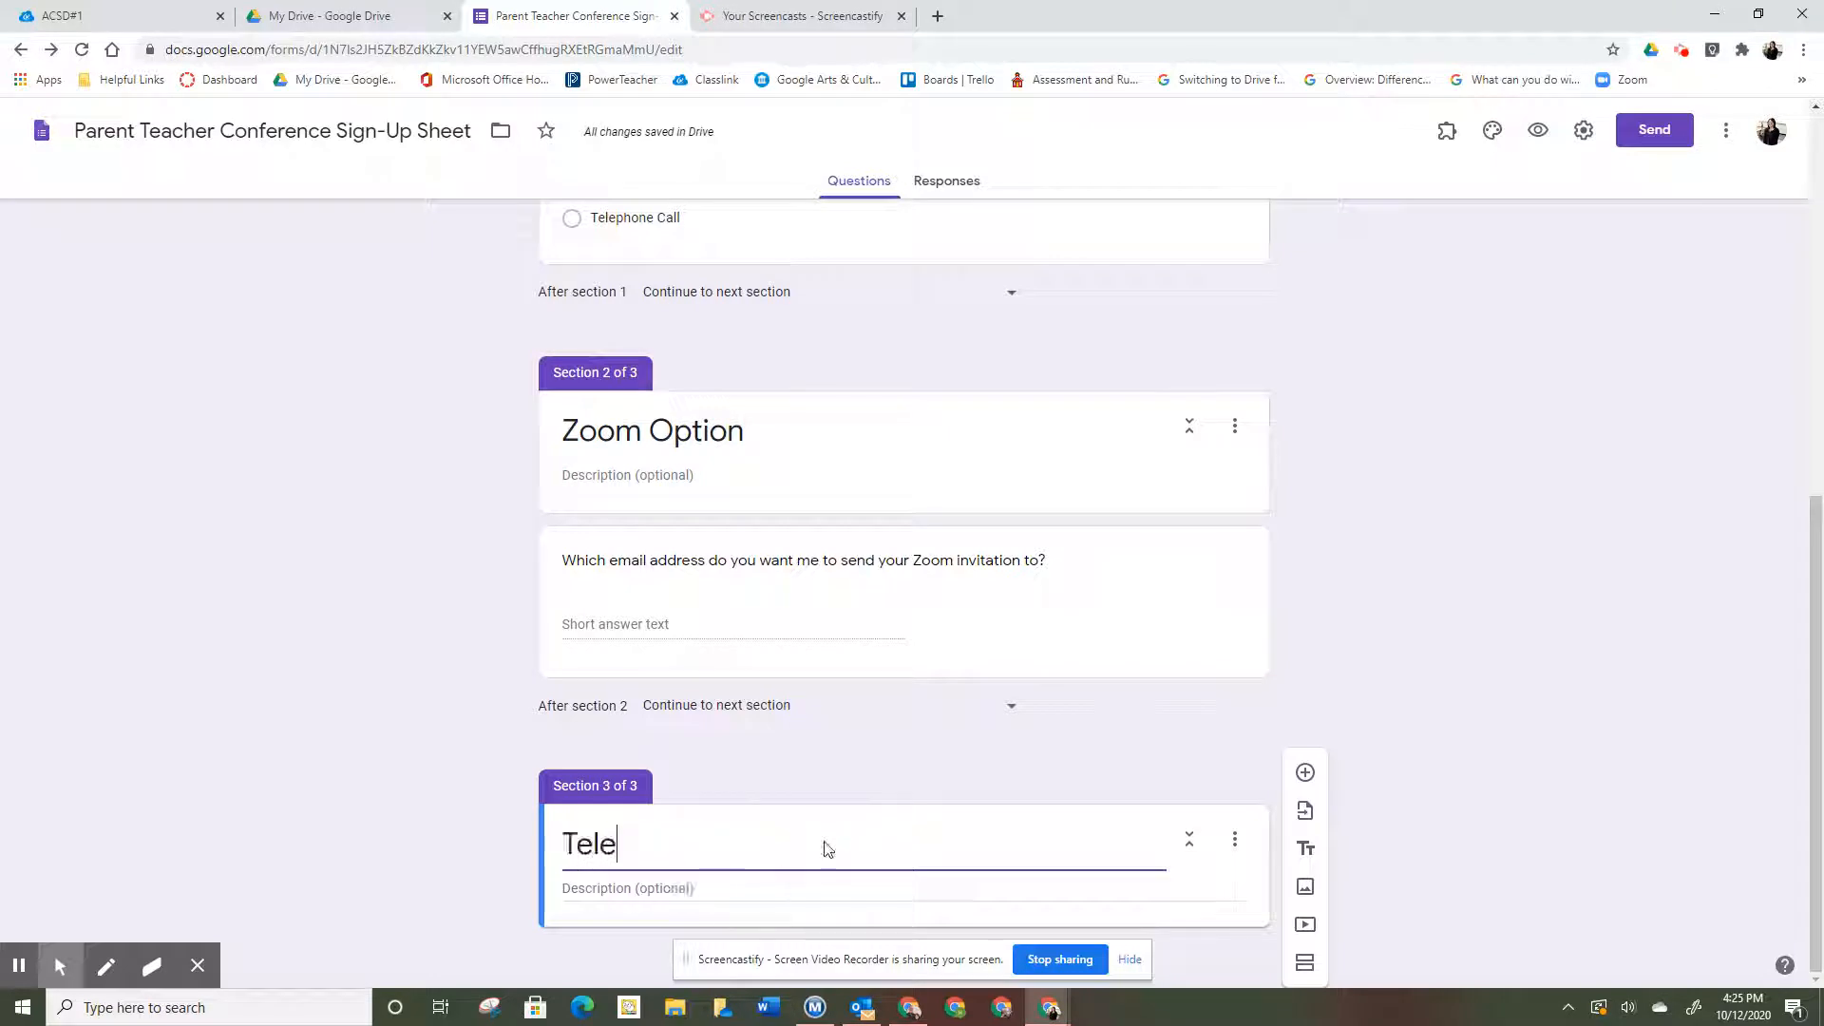
type("phone Option")
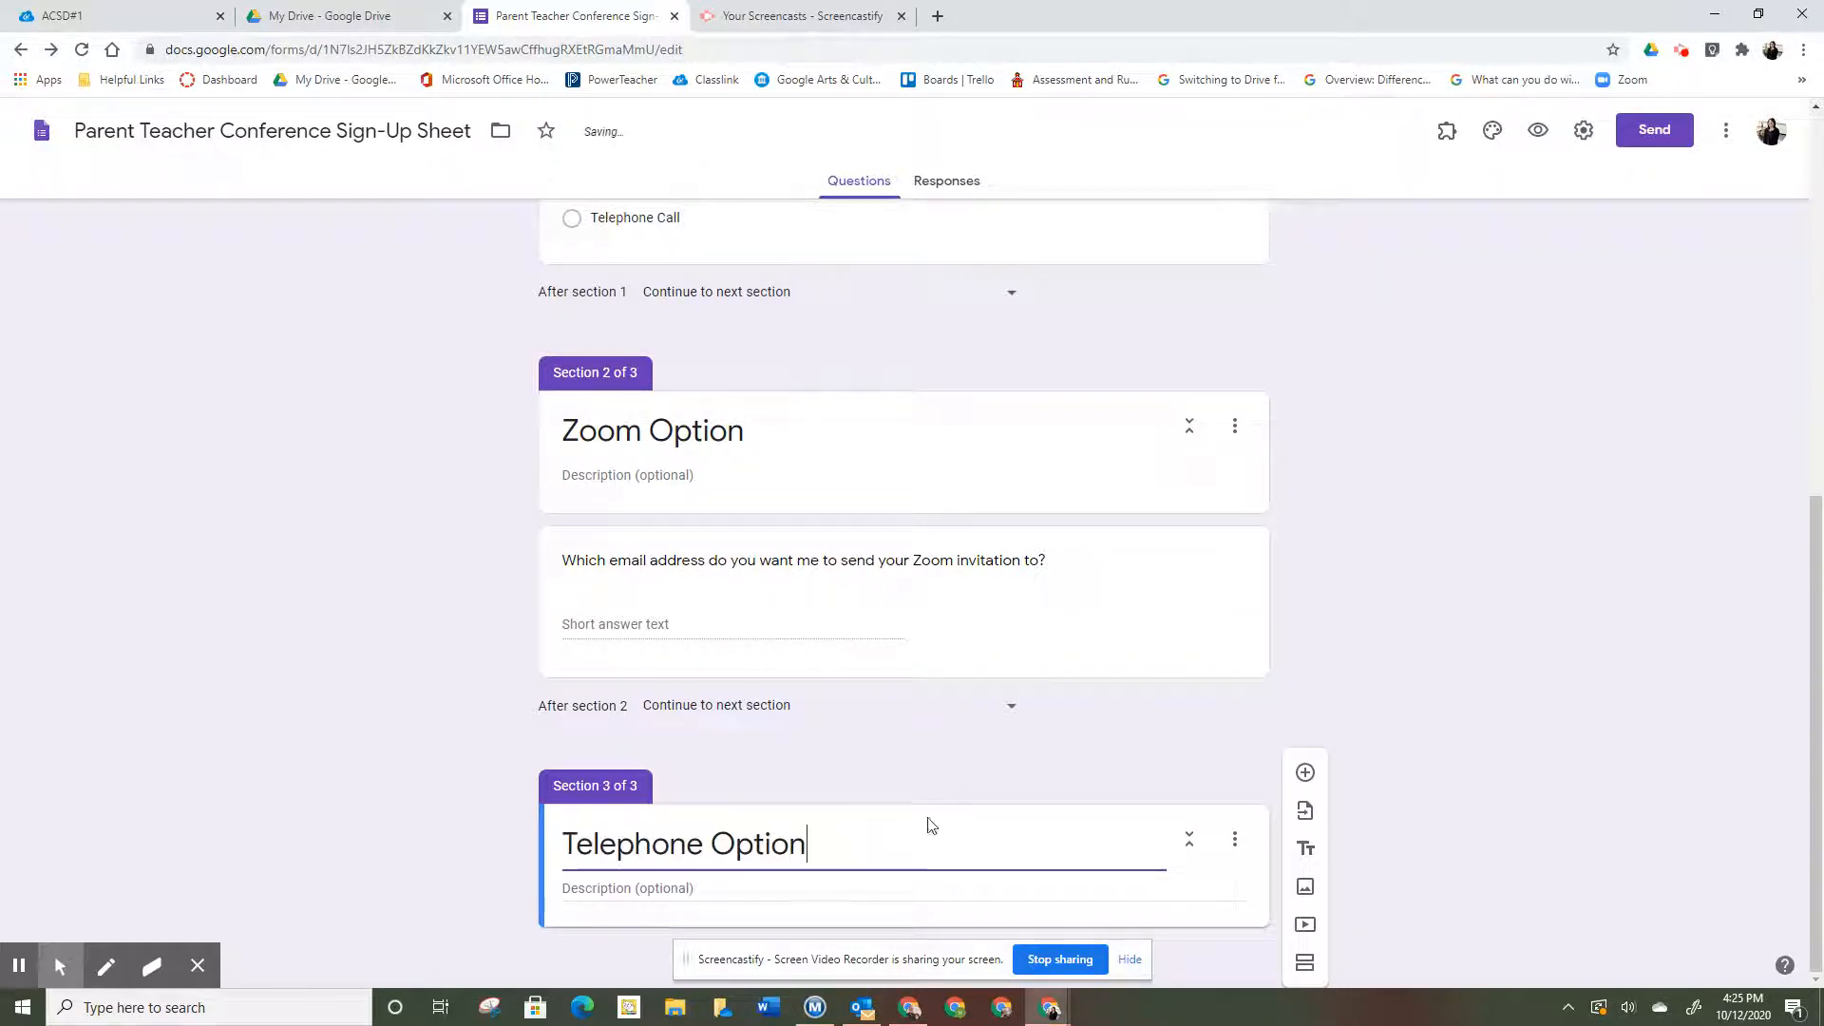
left_click(1306, 772)
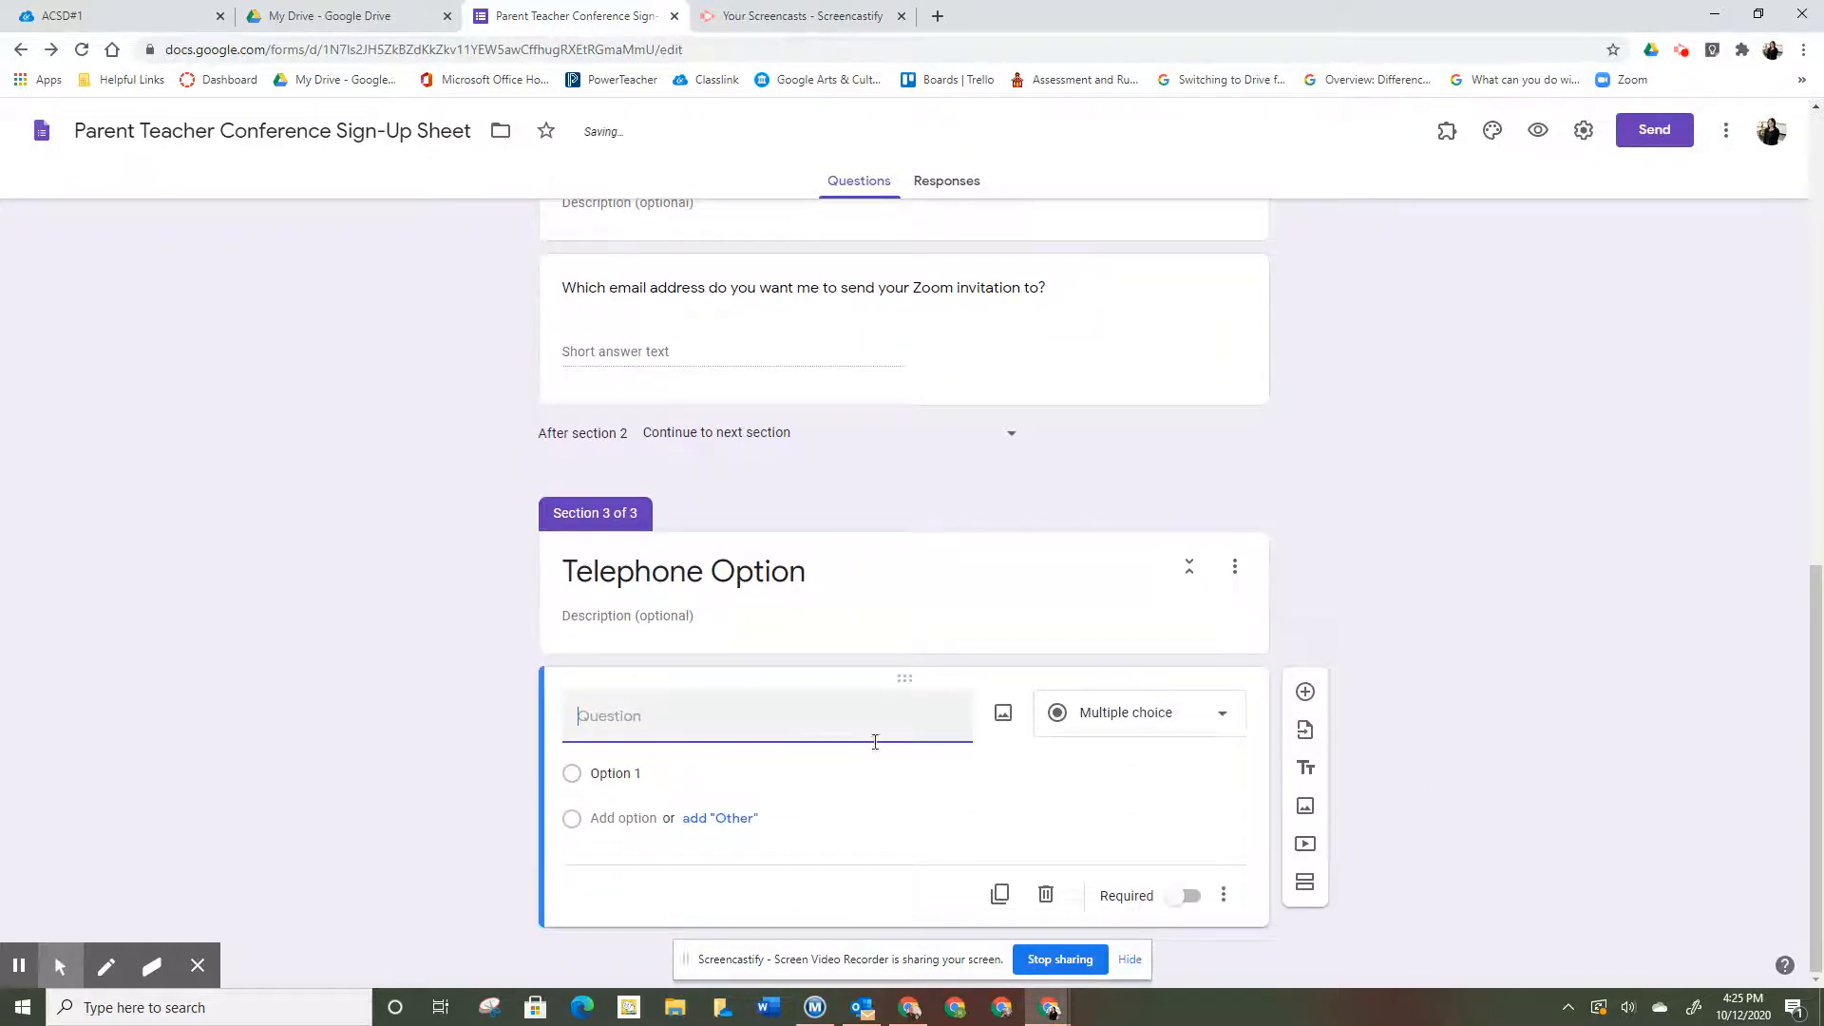
type("Which phone number wh")
key("BackSpace")
type("oul dyo")
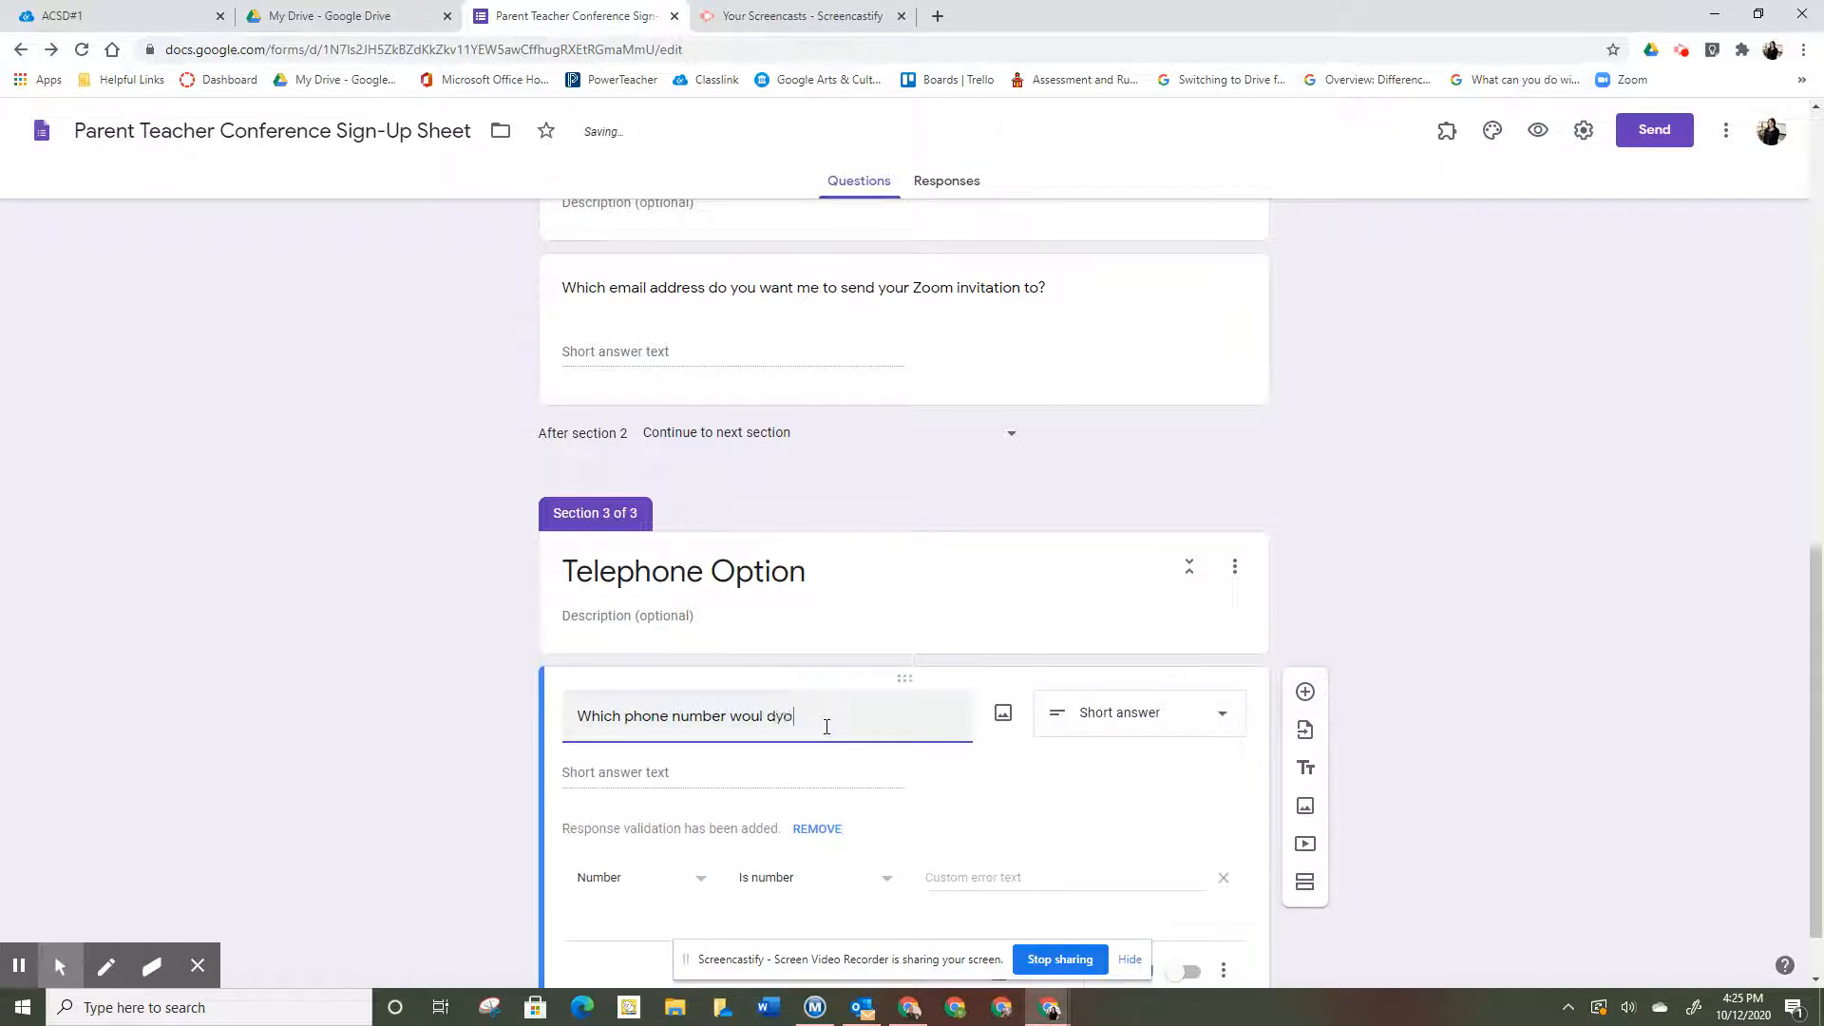
key("BackSpace")
type("d you like for me to call?")
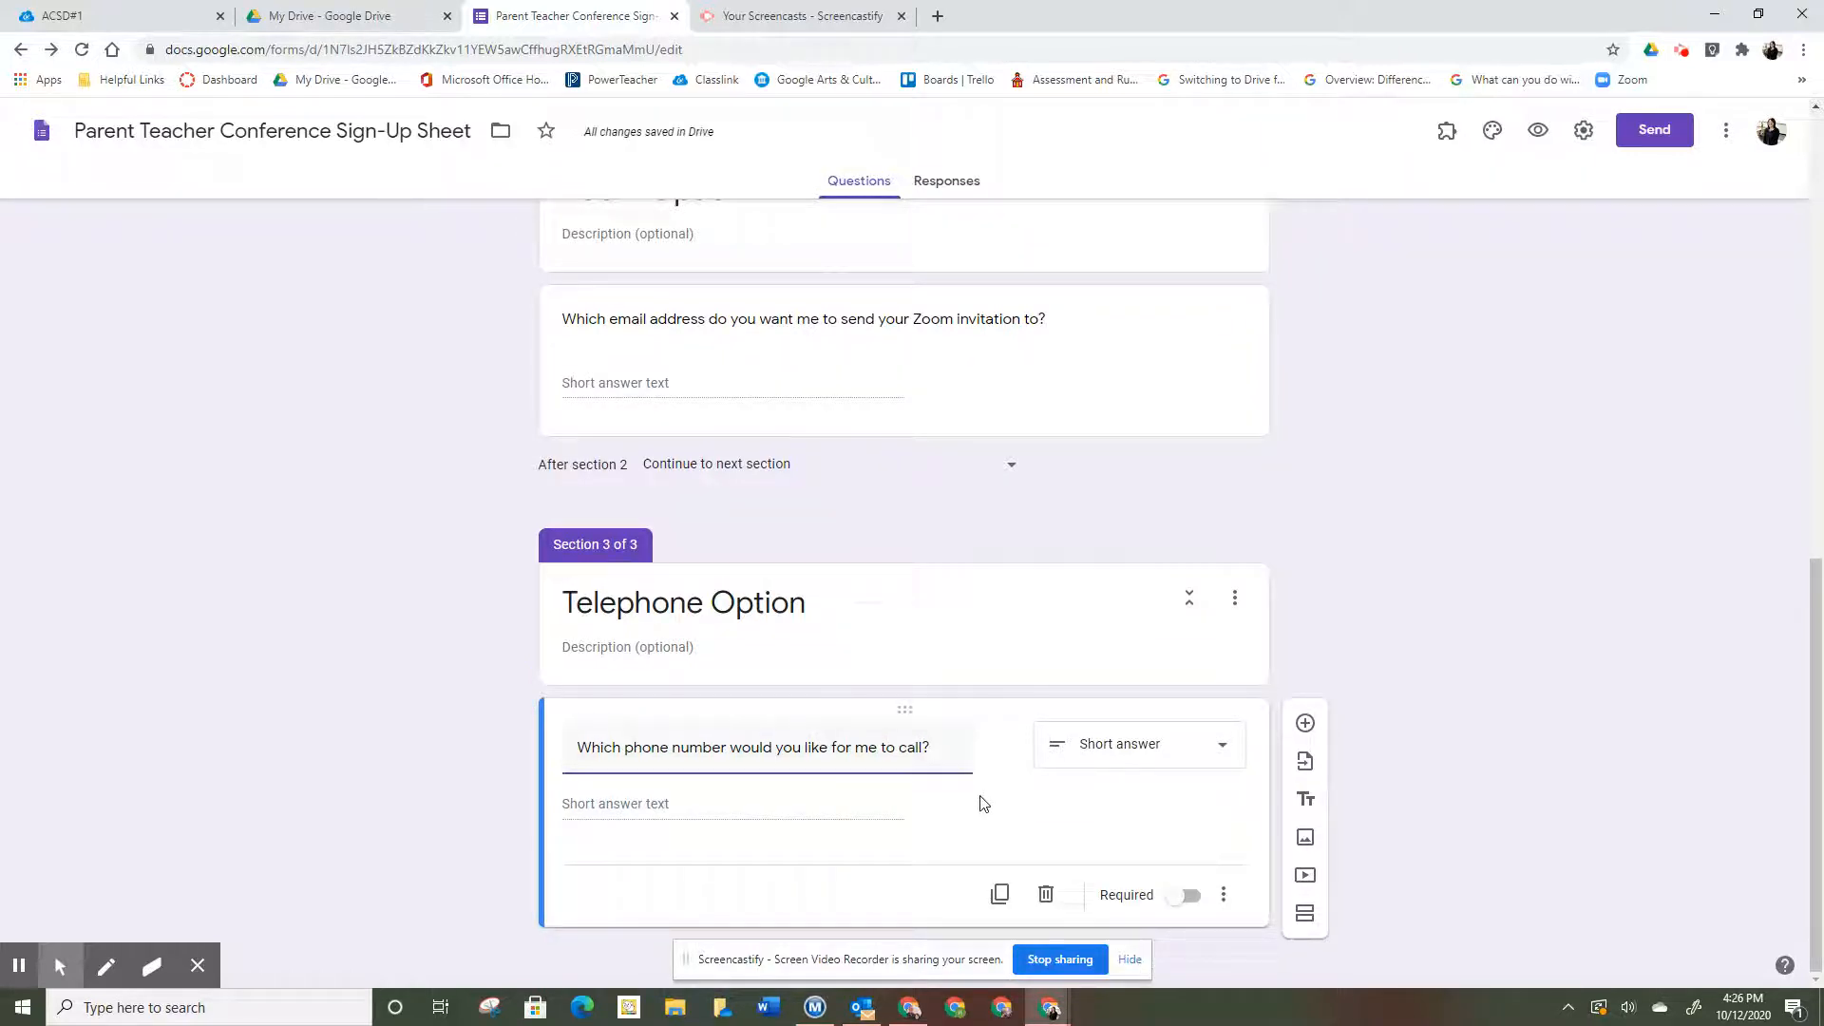
left_click(1307, 916)
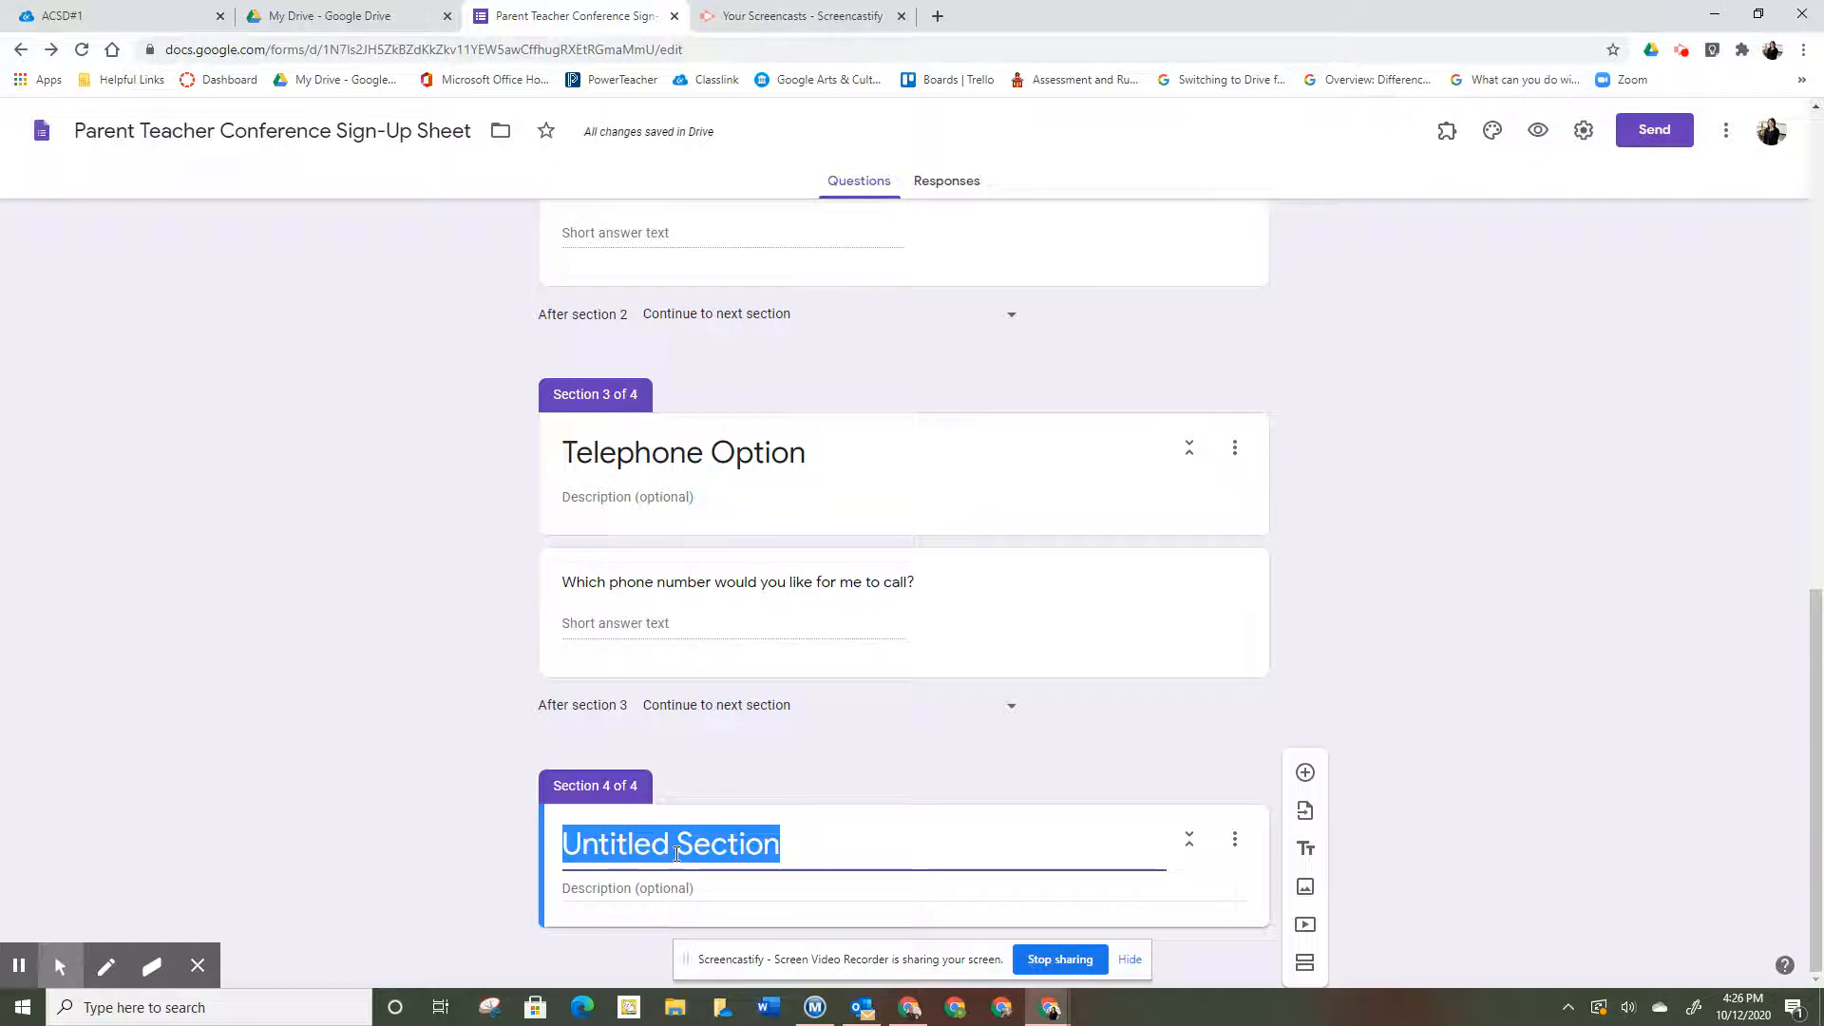
- Title the fourth section 'Date Section'
type("Date Secton")
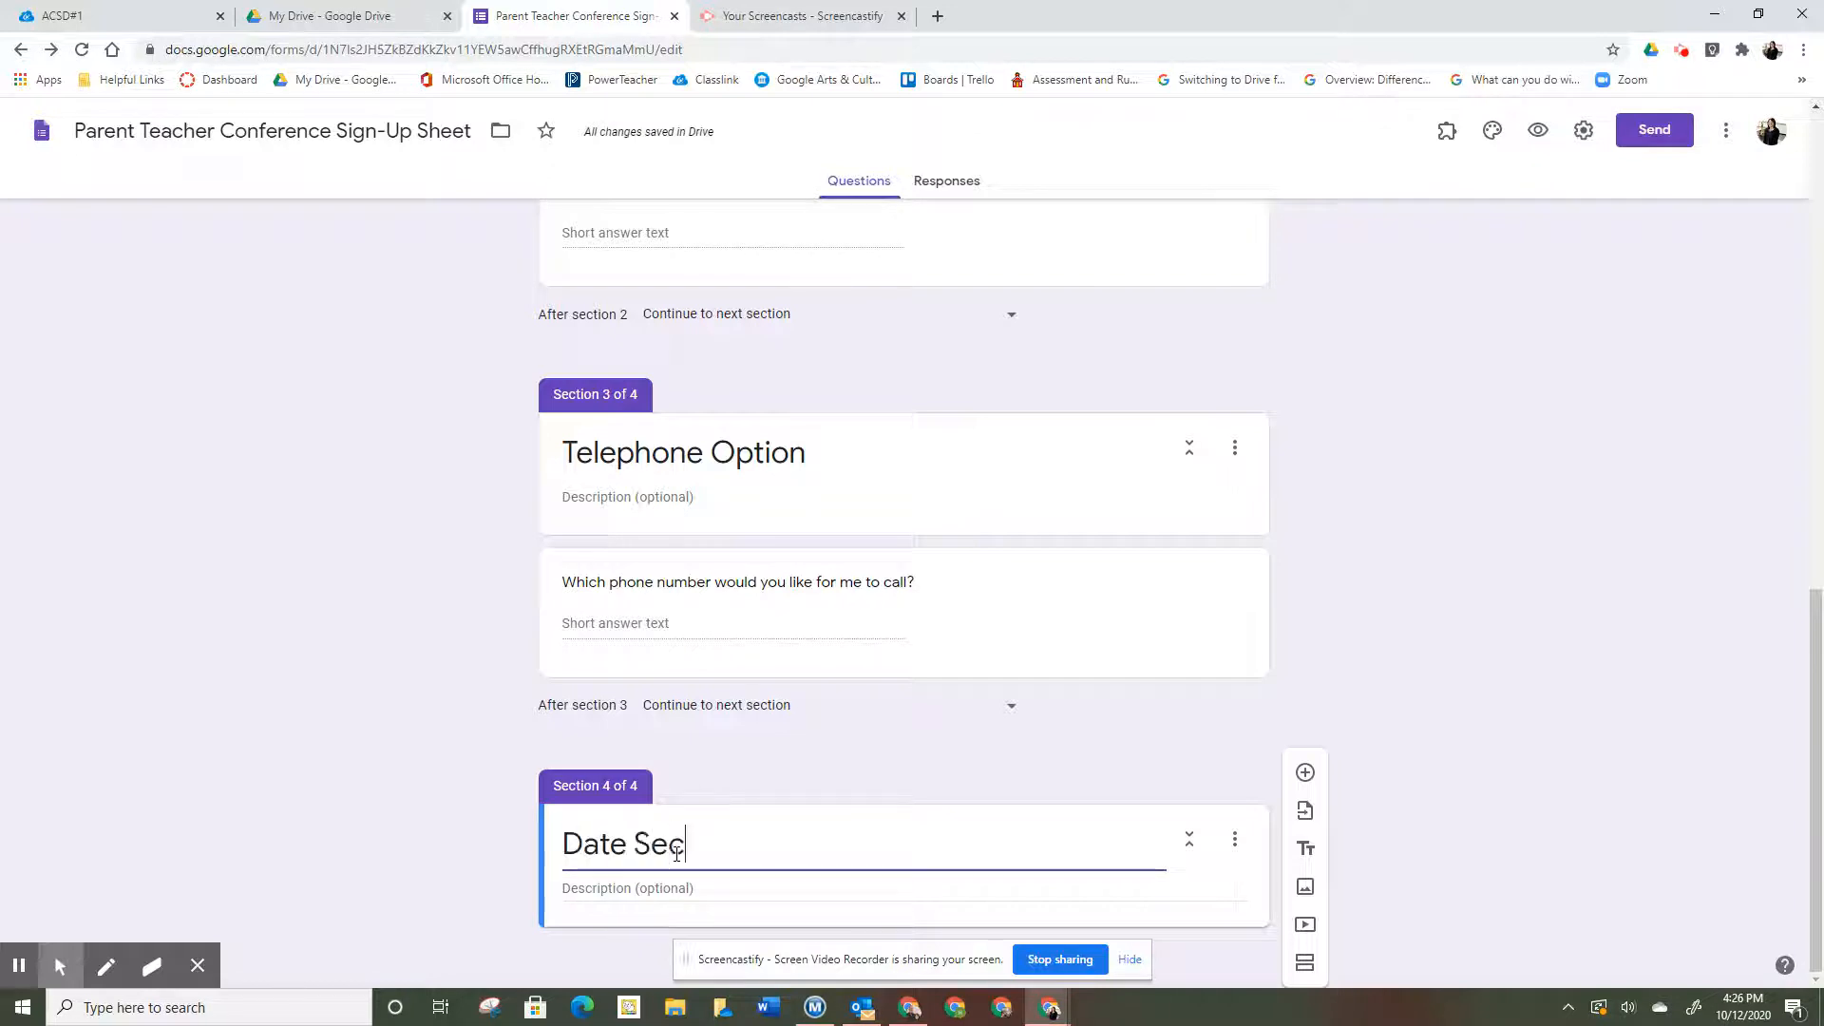
key("BackSpace")
key("BackSpace")
type("ion")
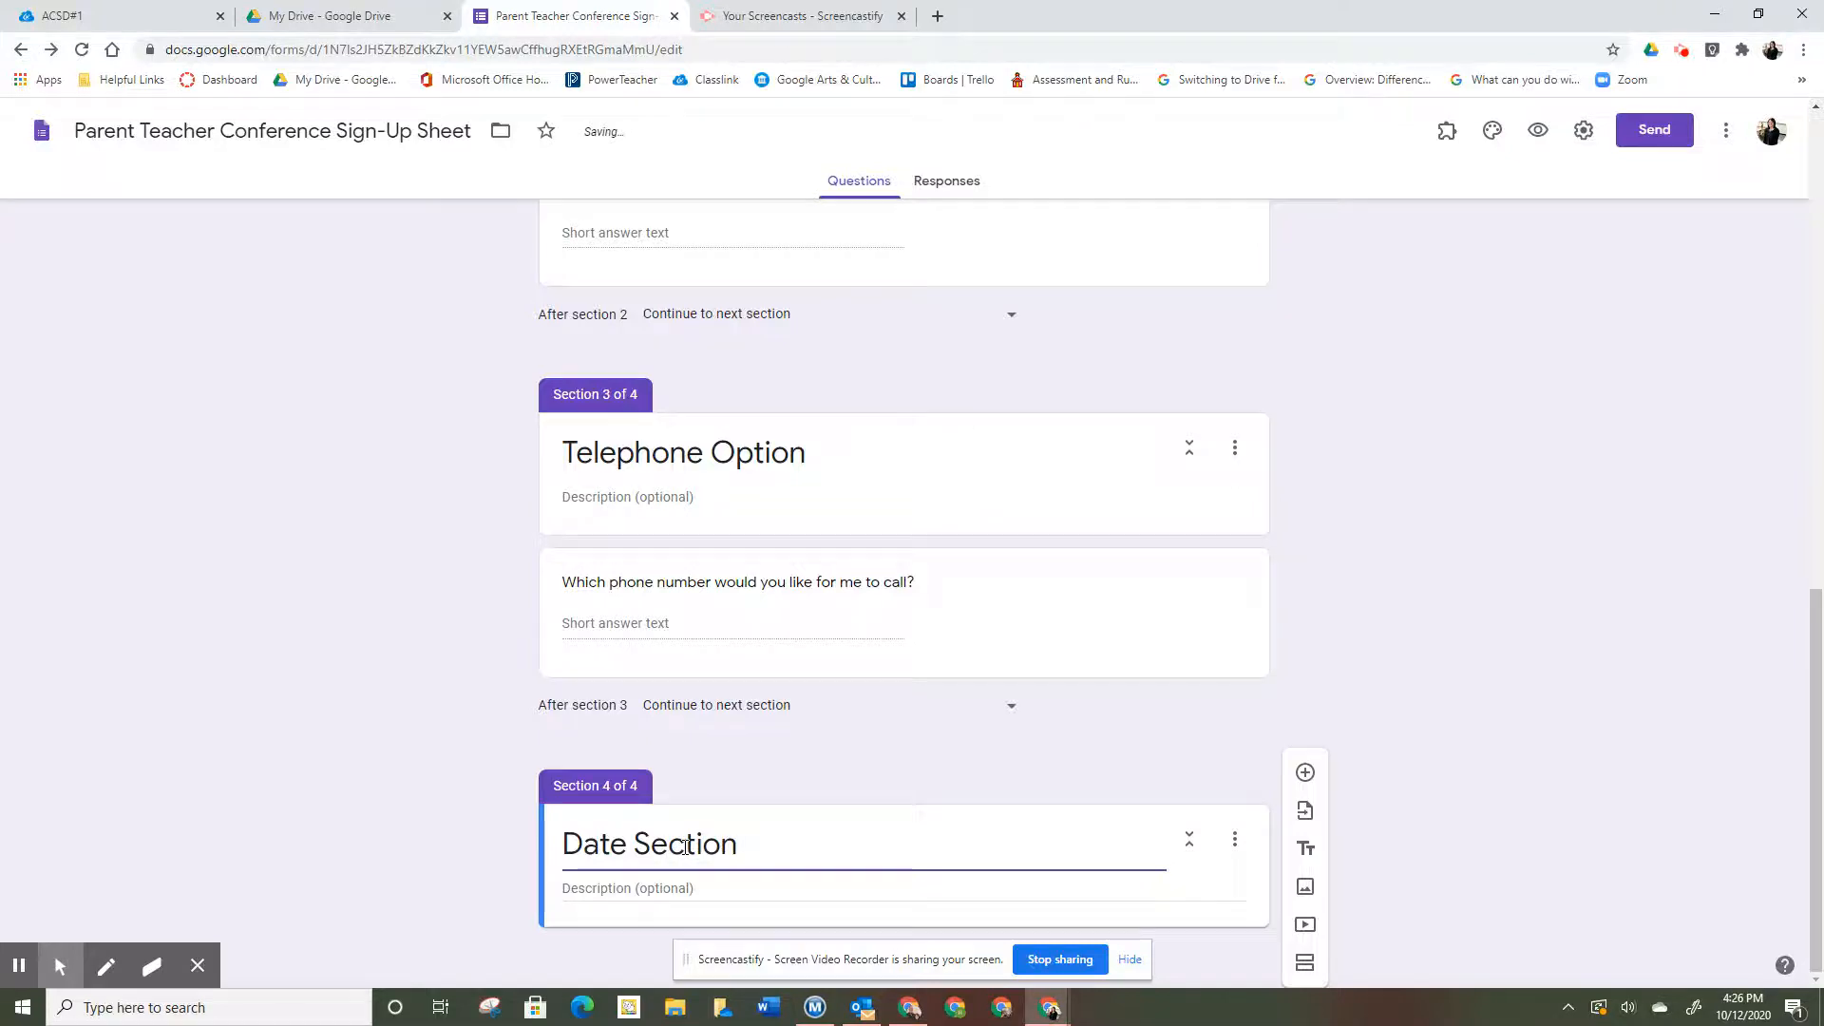
scroll(684, 846, "up", 4)
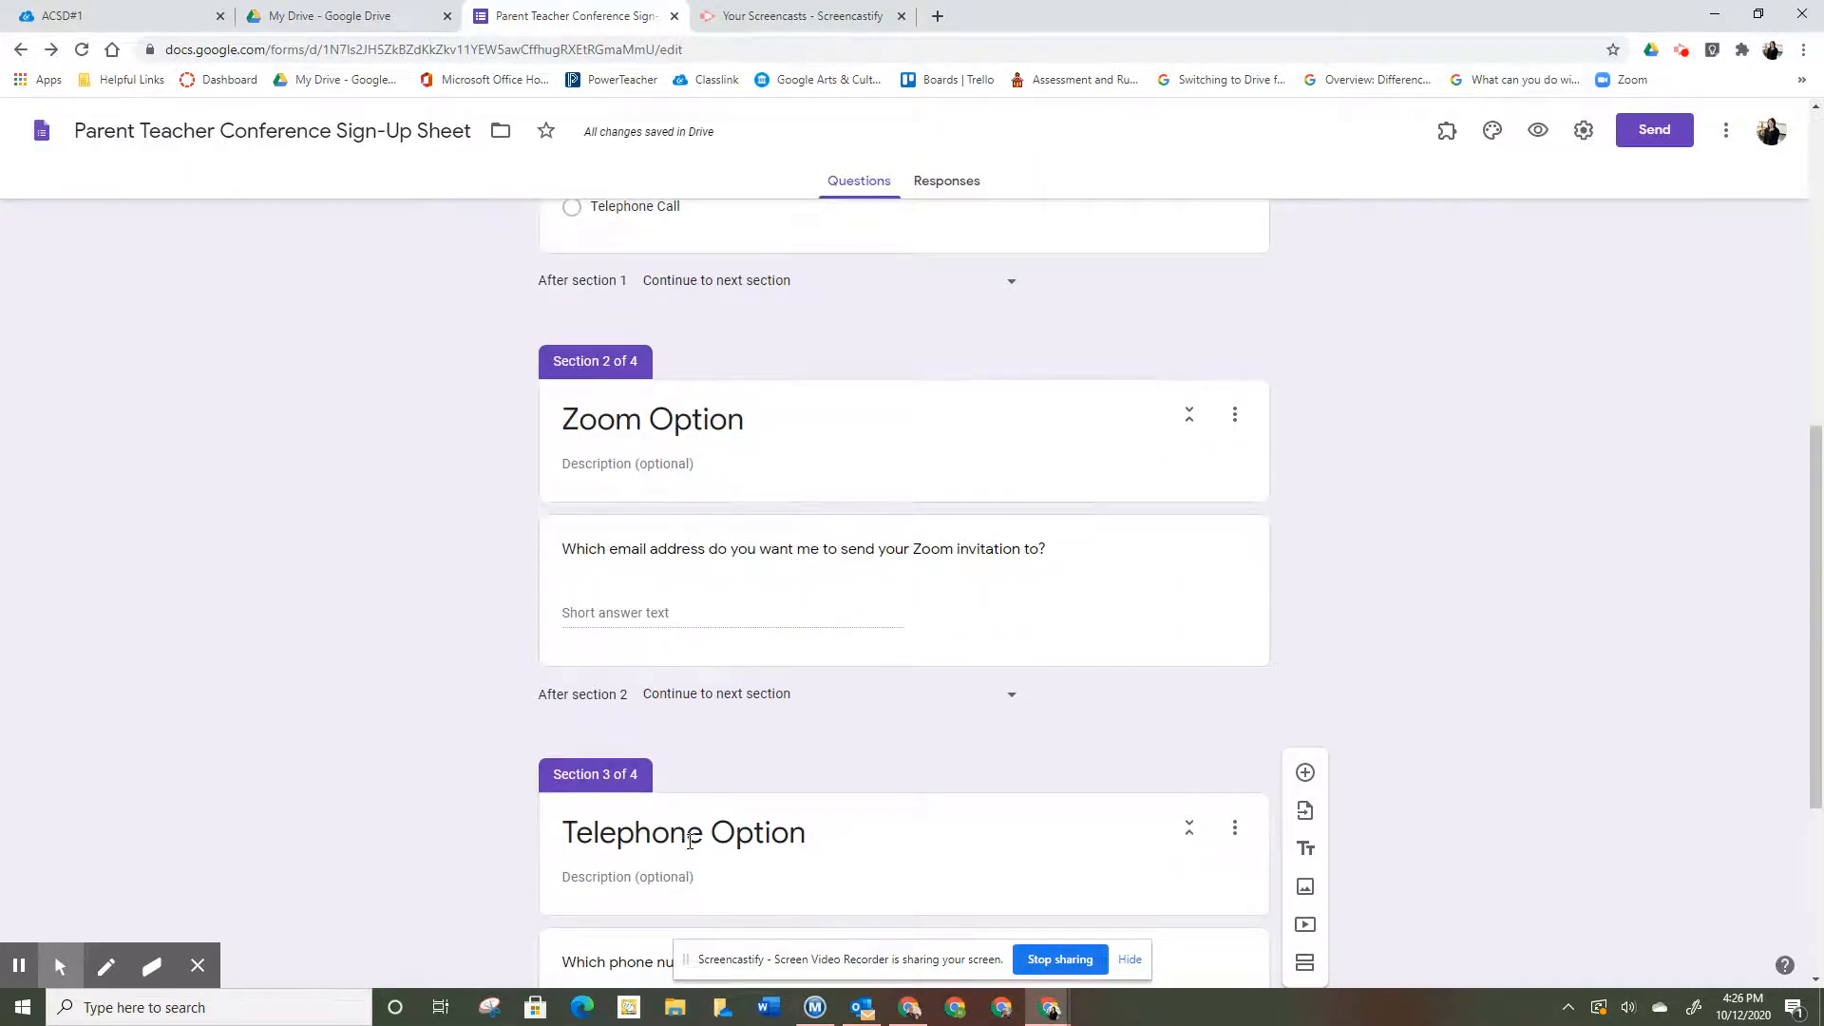
scroll(690, 840, "up", 3)
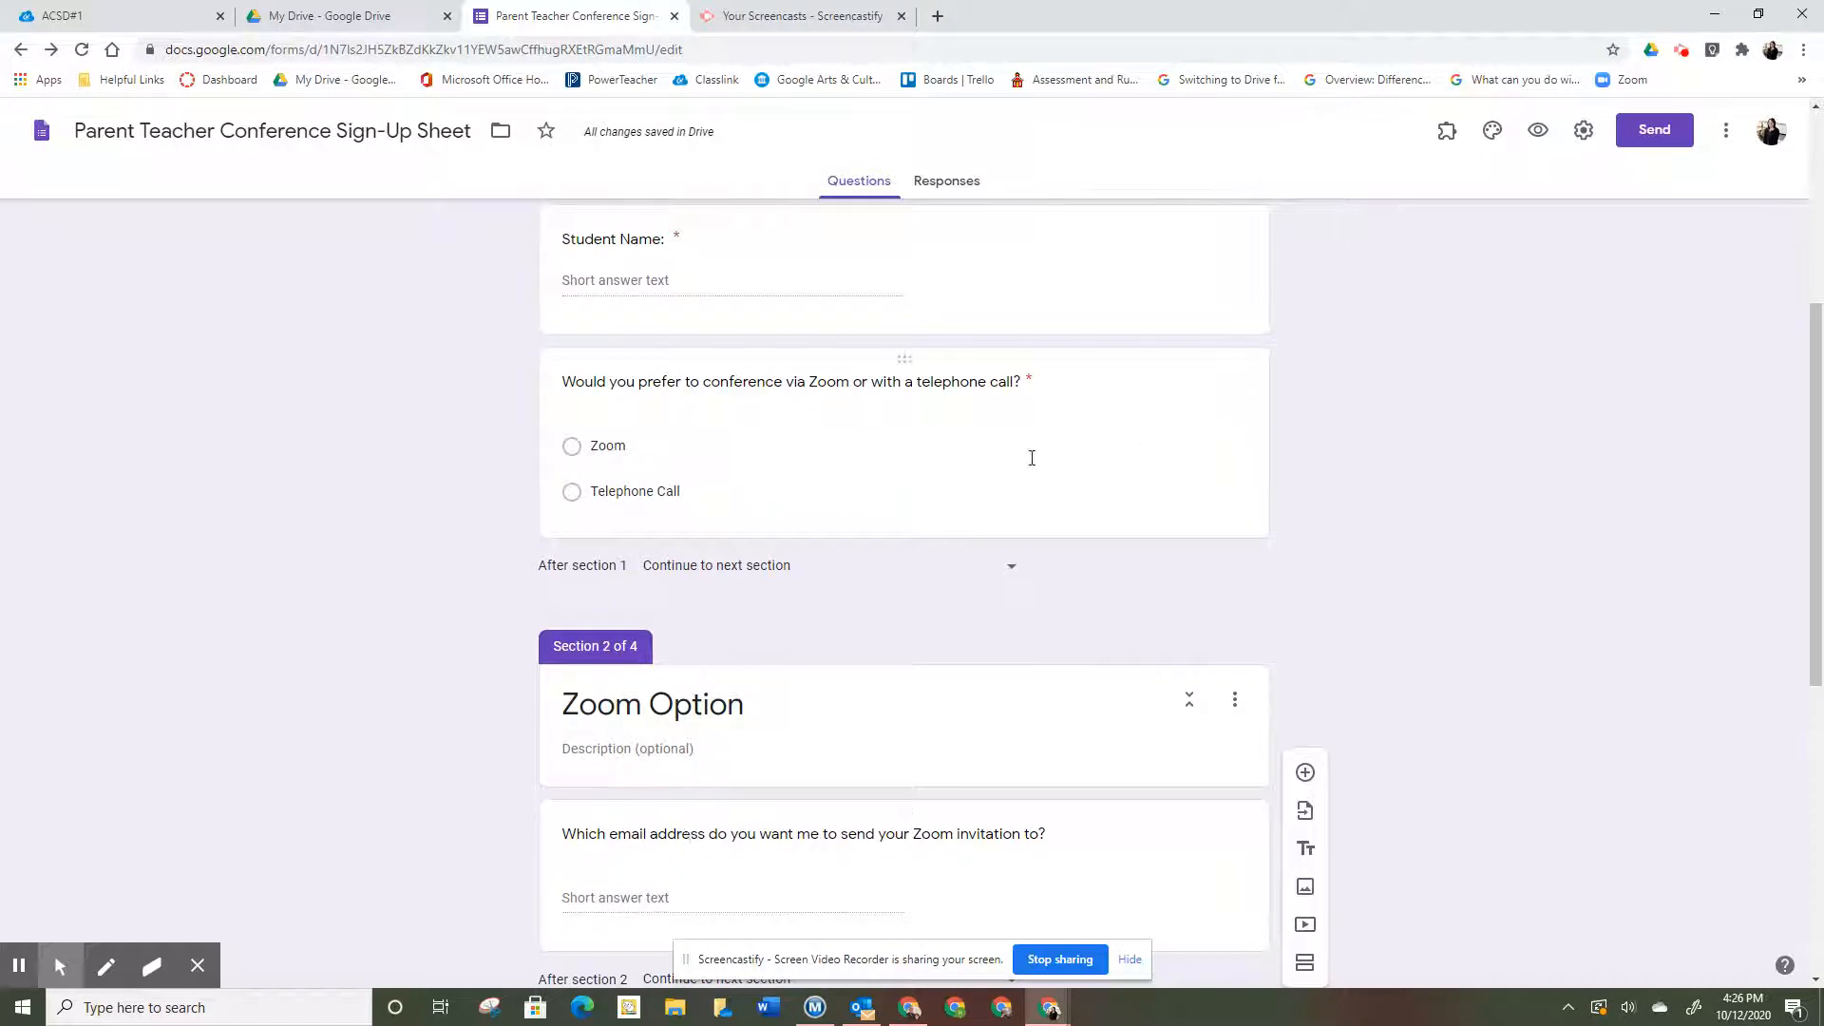
left_click(1025, 466)
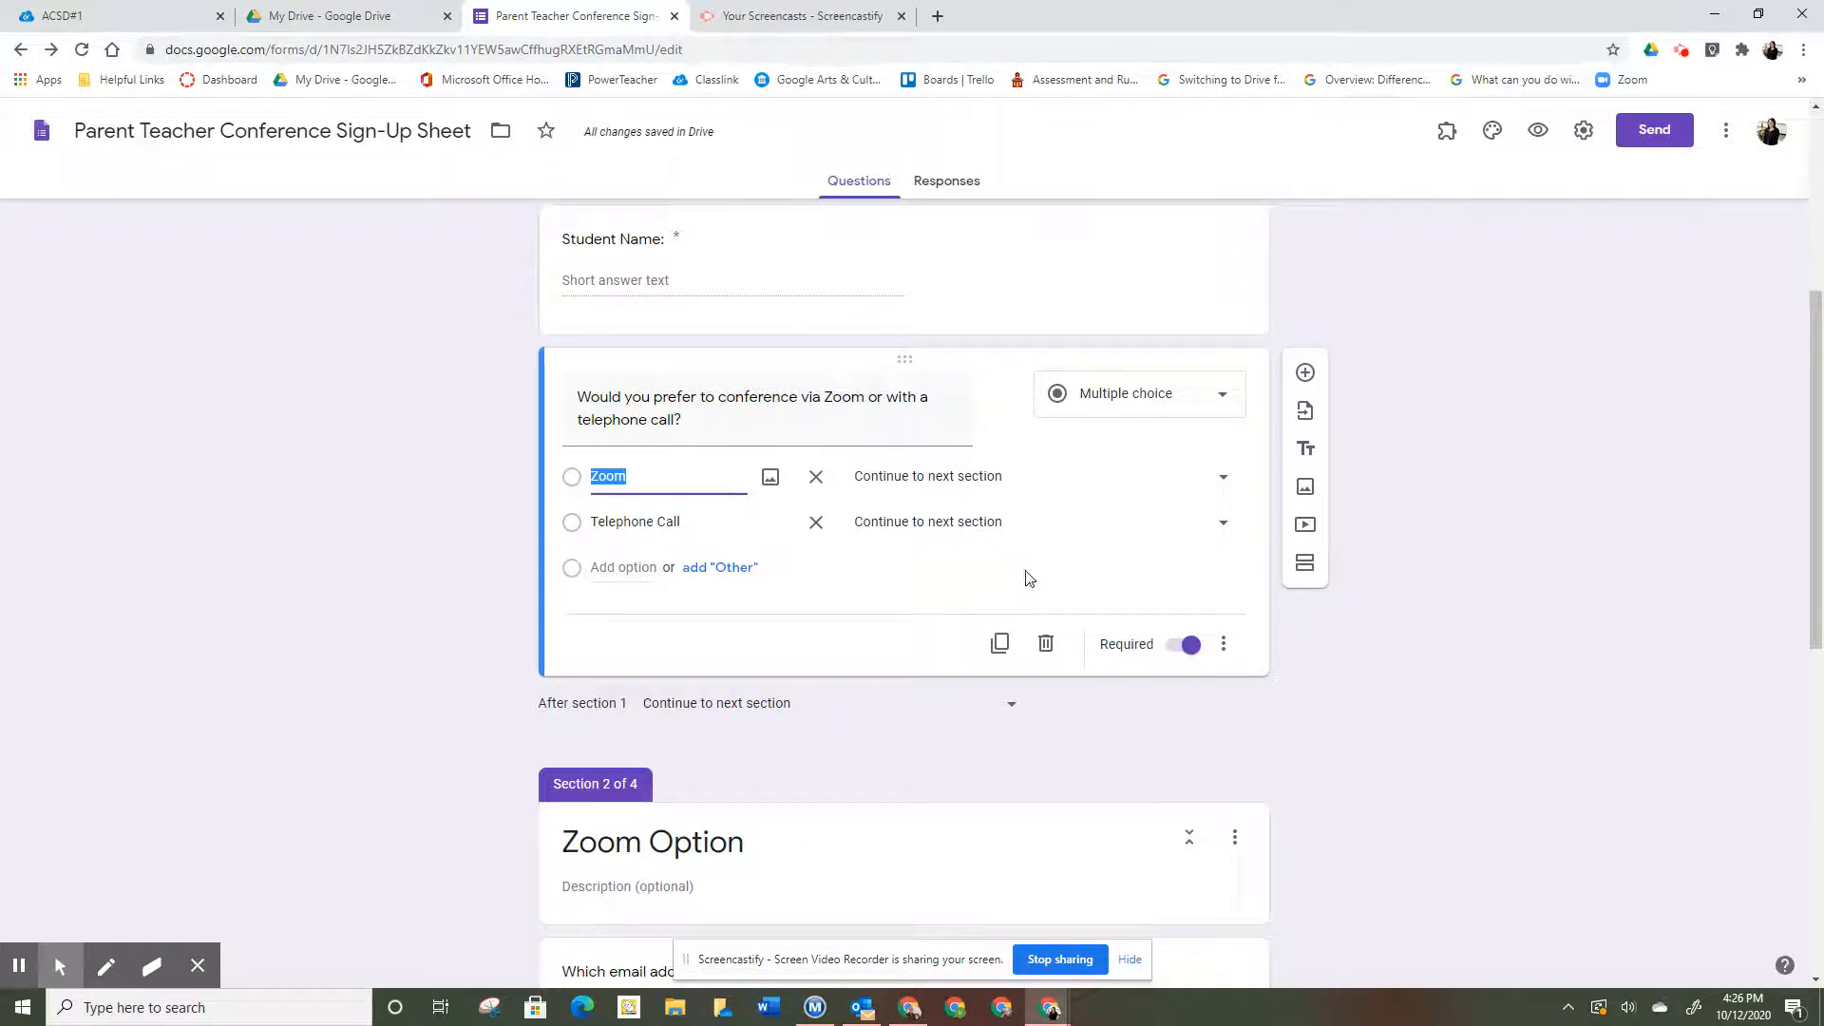
- Route Zoom answers to Zoom Option and Telephone Call answers to Telephone Option
left_click(1224, 481)
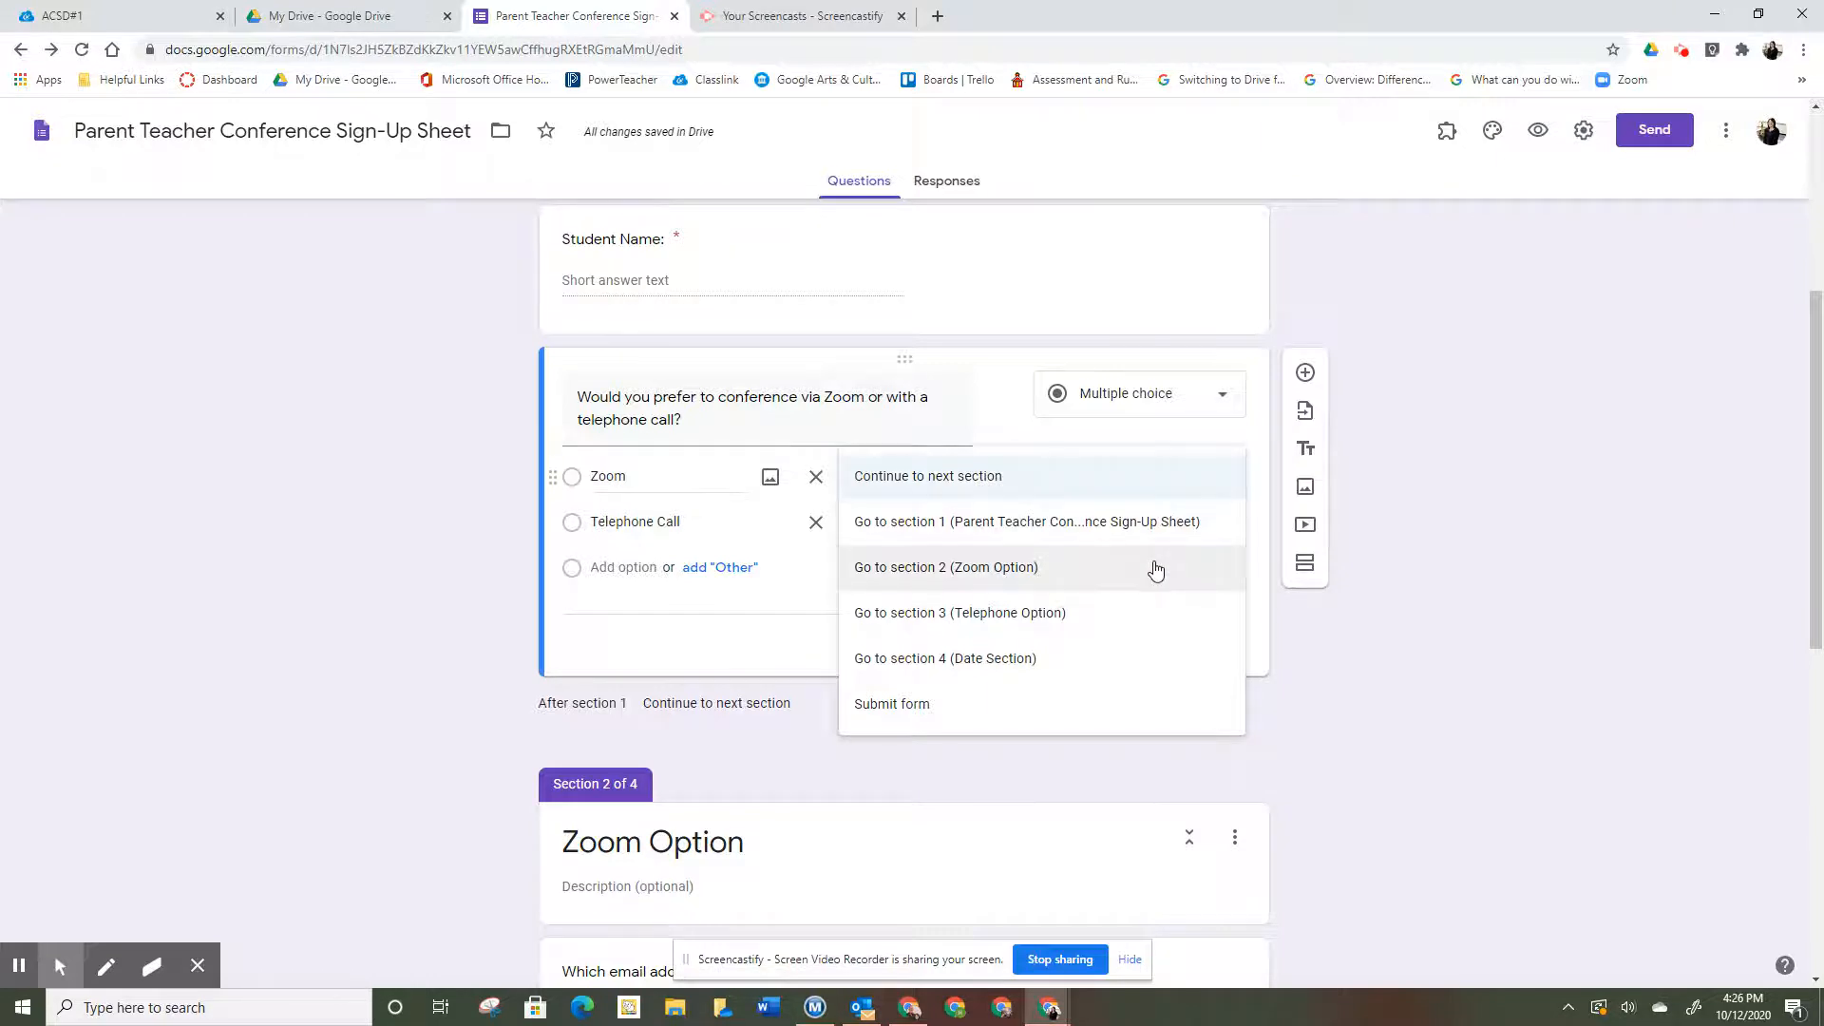
left_click(1155, 570)
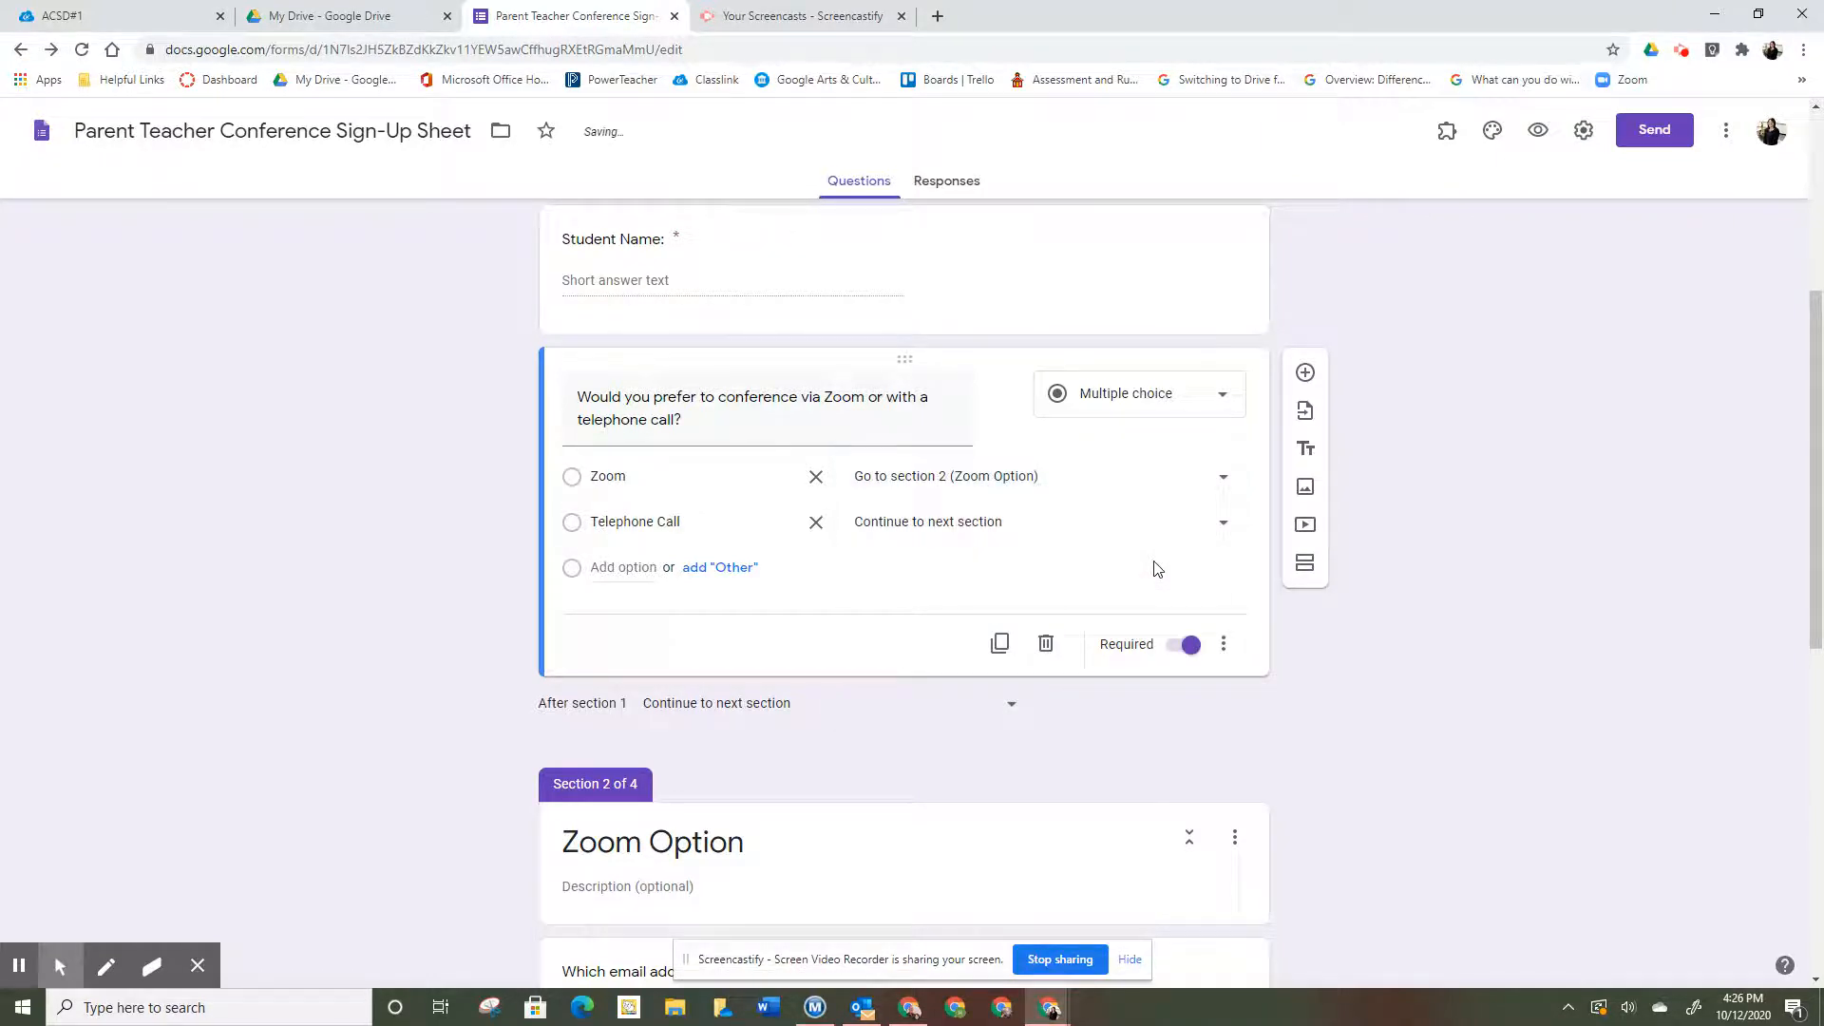
left_click(1225, 529)
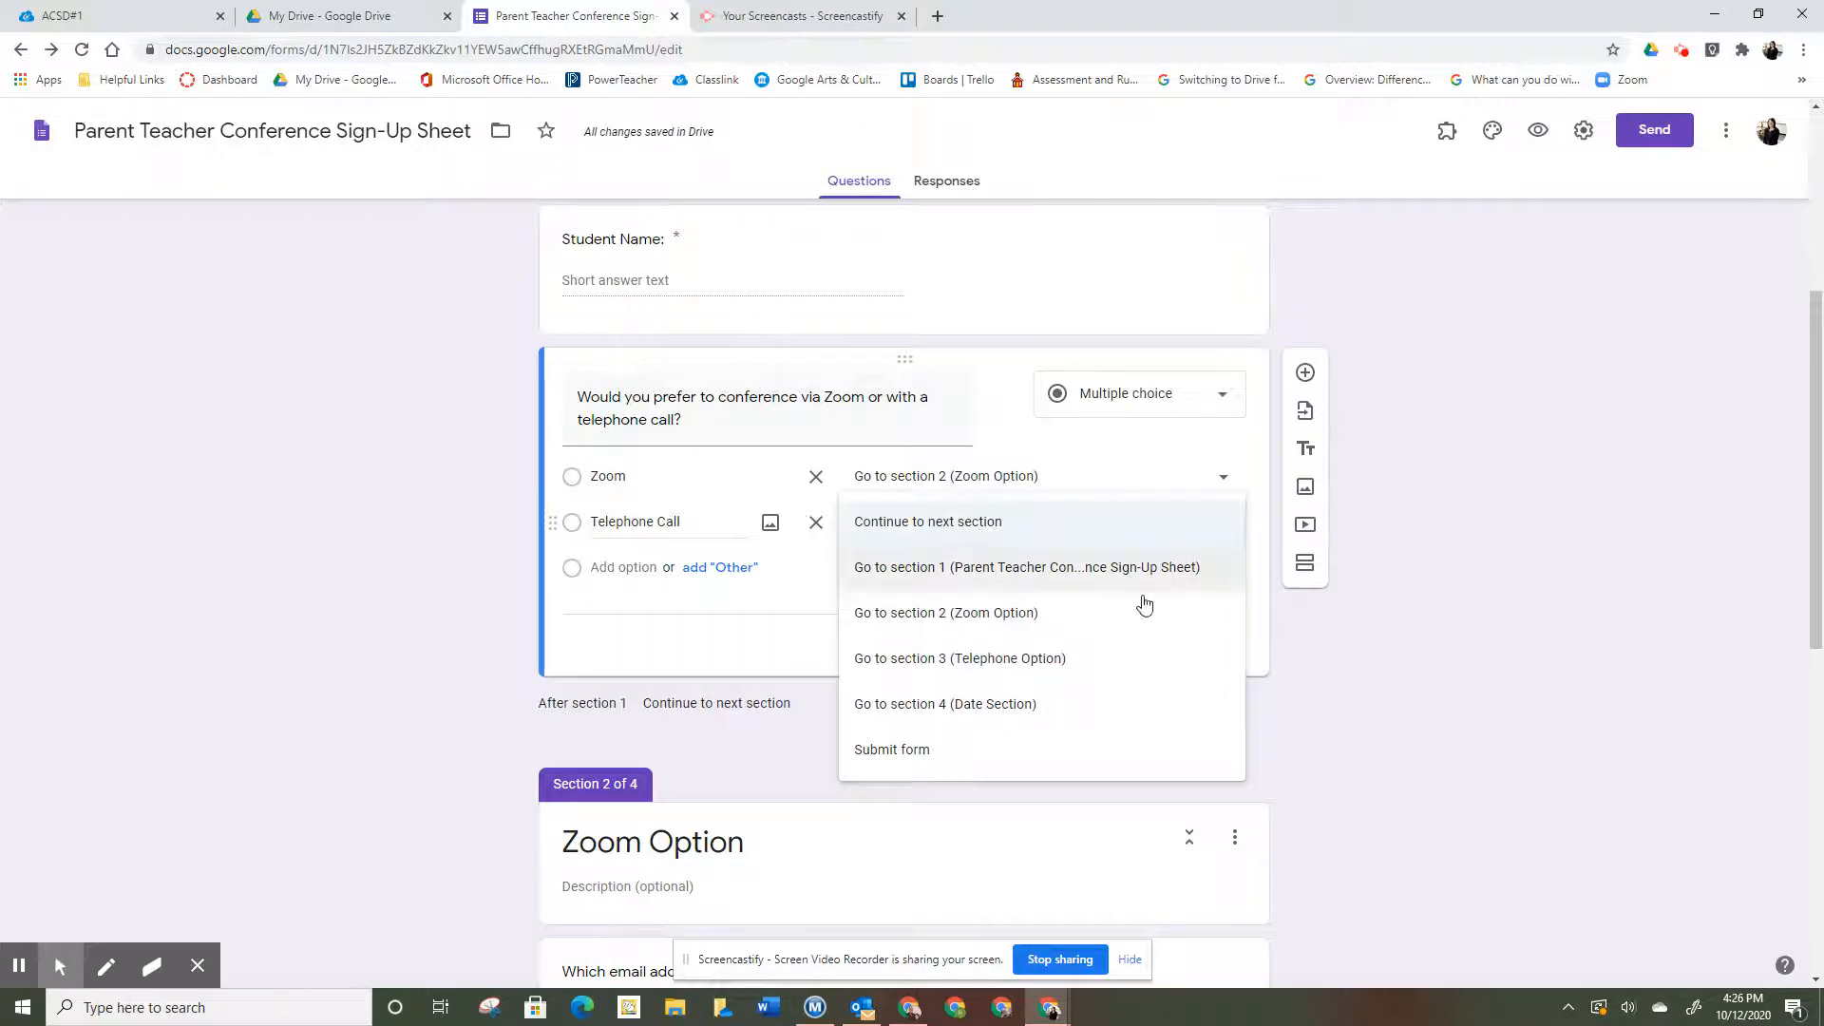
left_click(1107, 659)
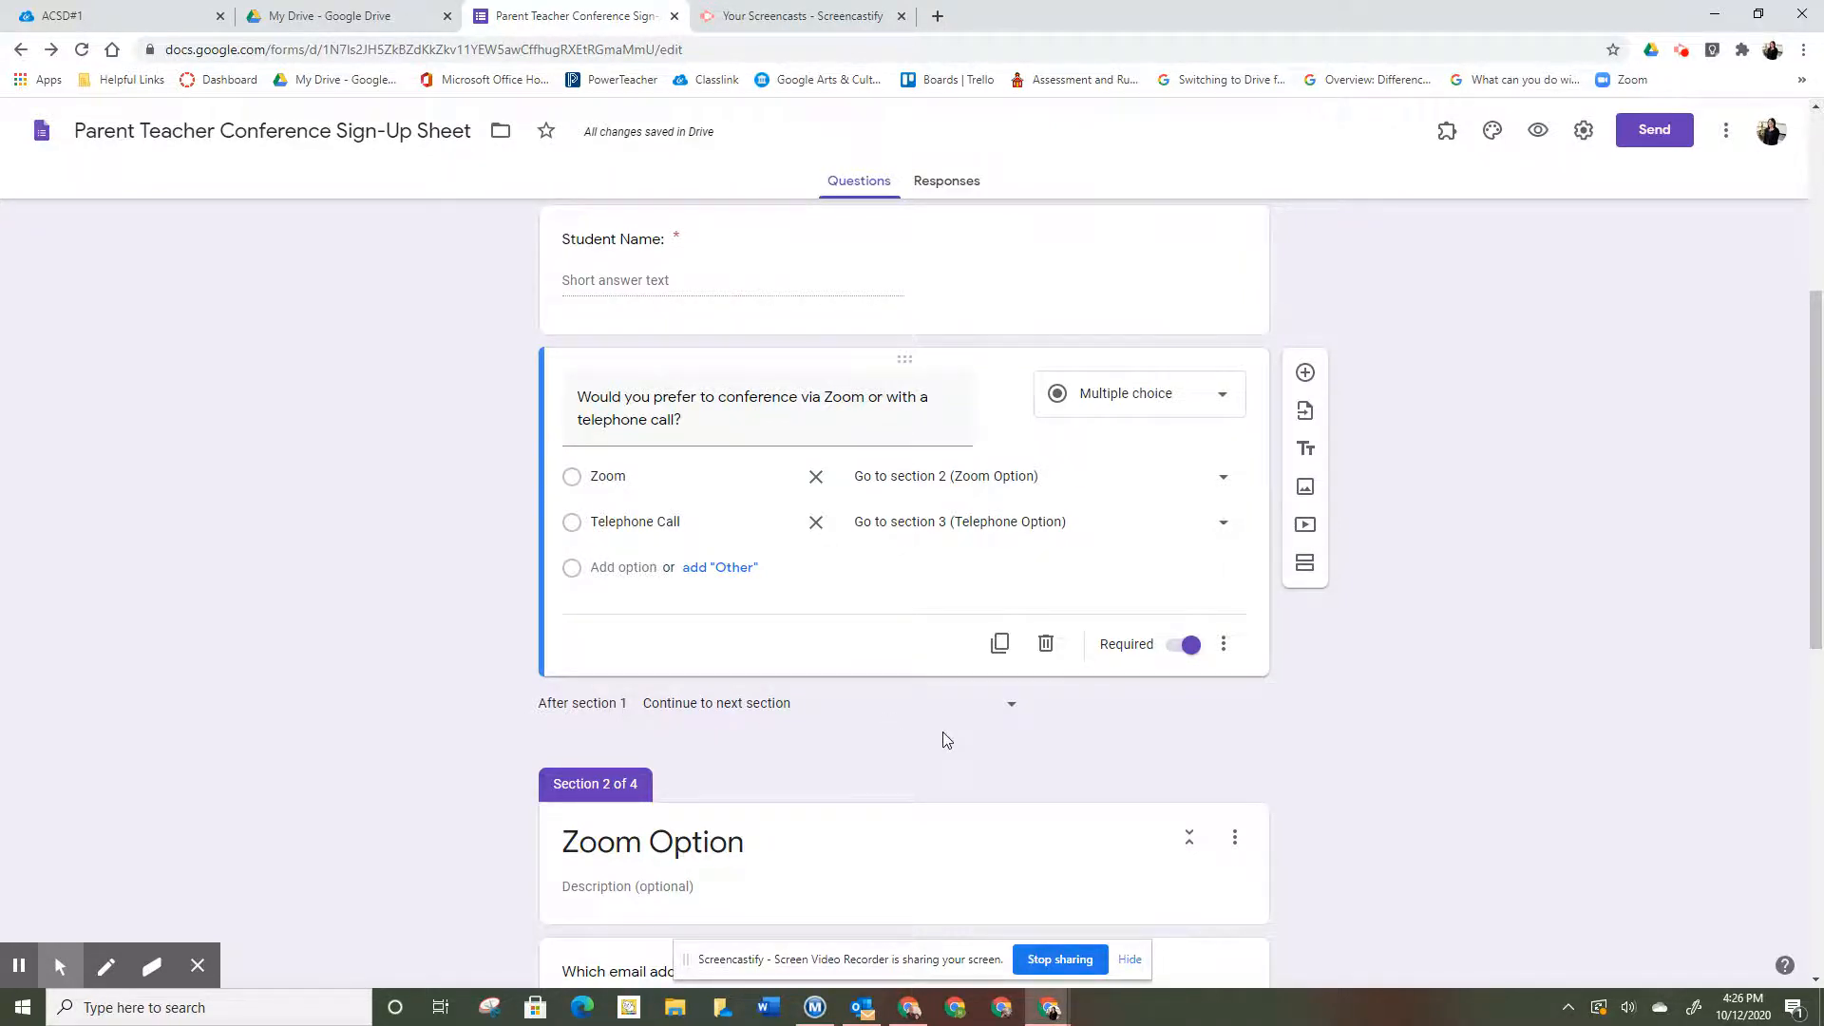
- Make sections 2 and 3 both continue to Date Section afterward
scroll(946, 740, "down", 4)
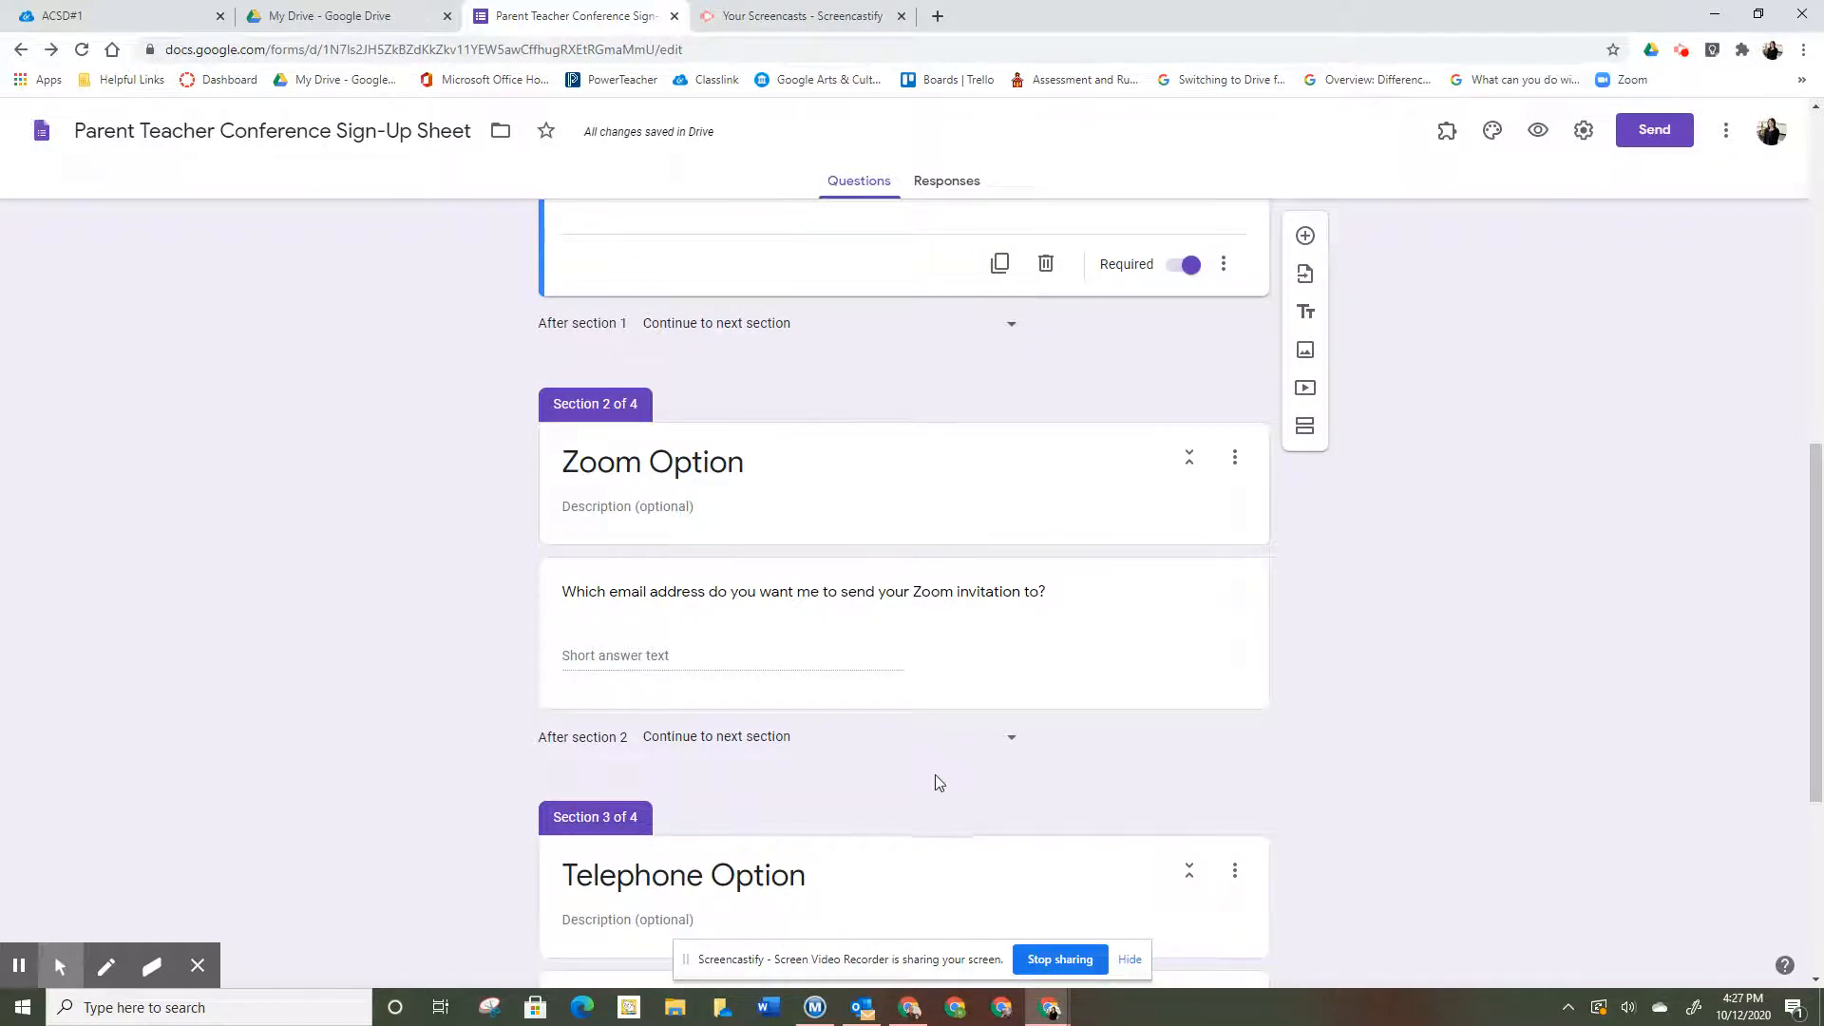
left_click(1013, 740)
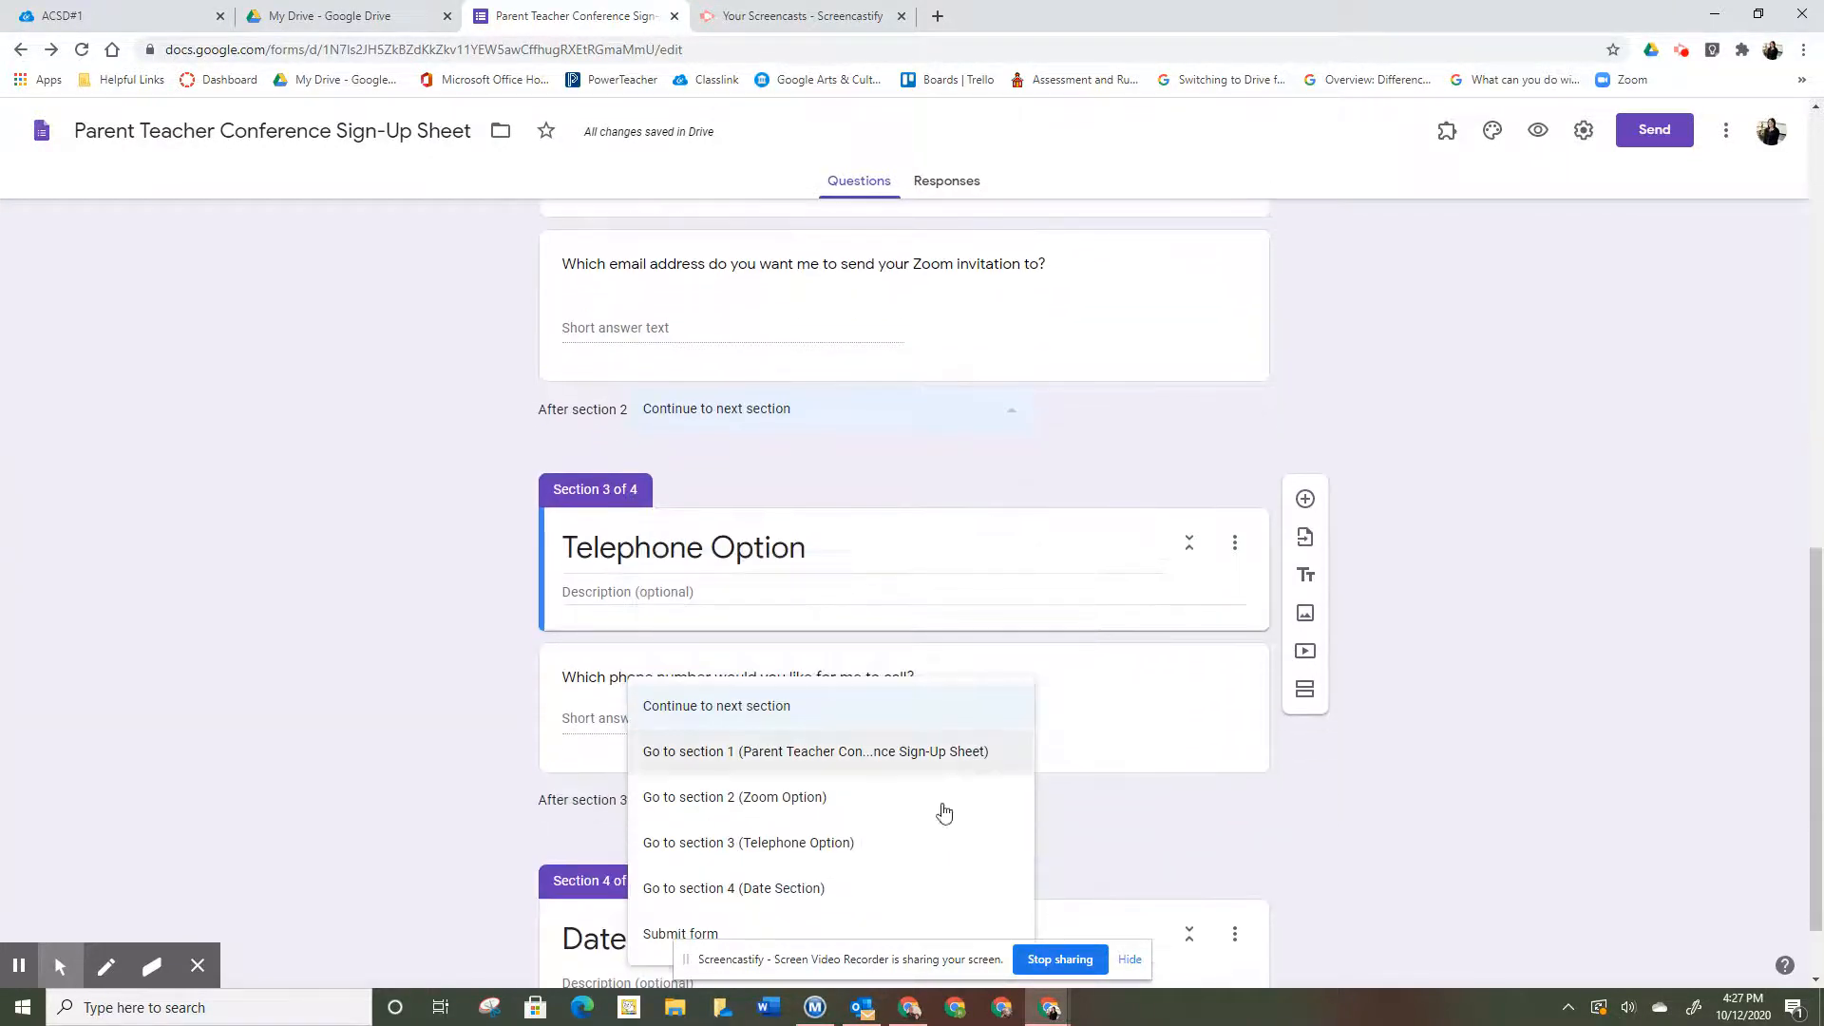
left_click(924, 891)
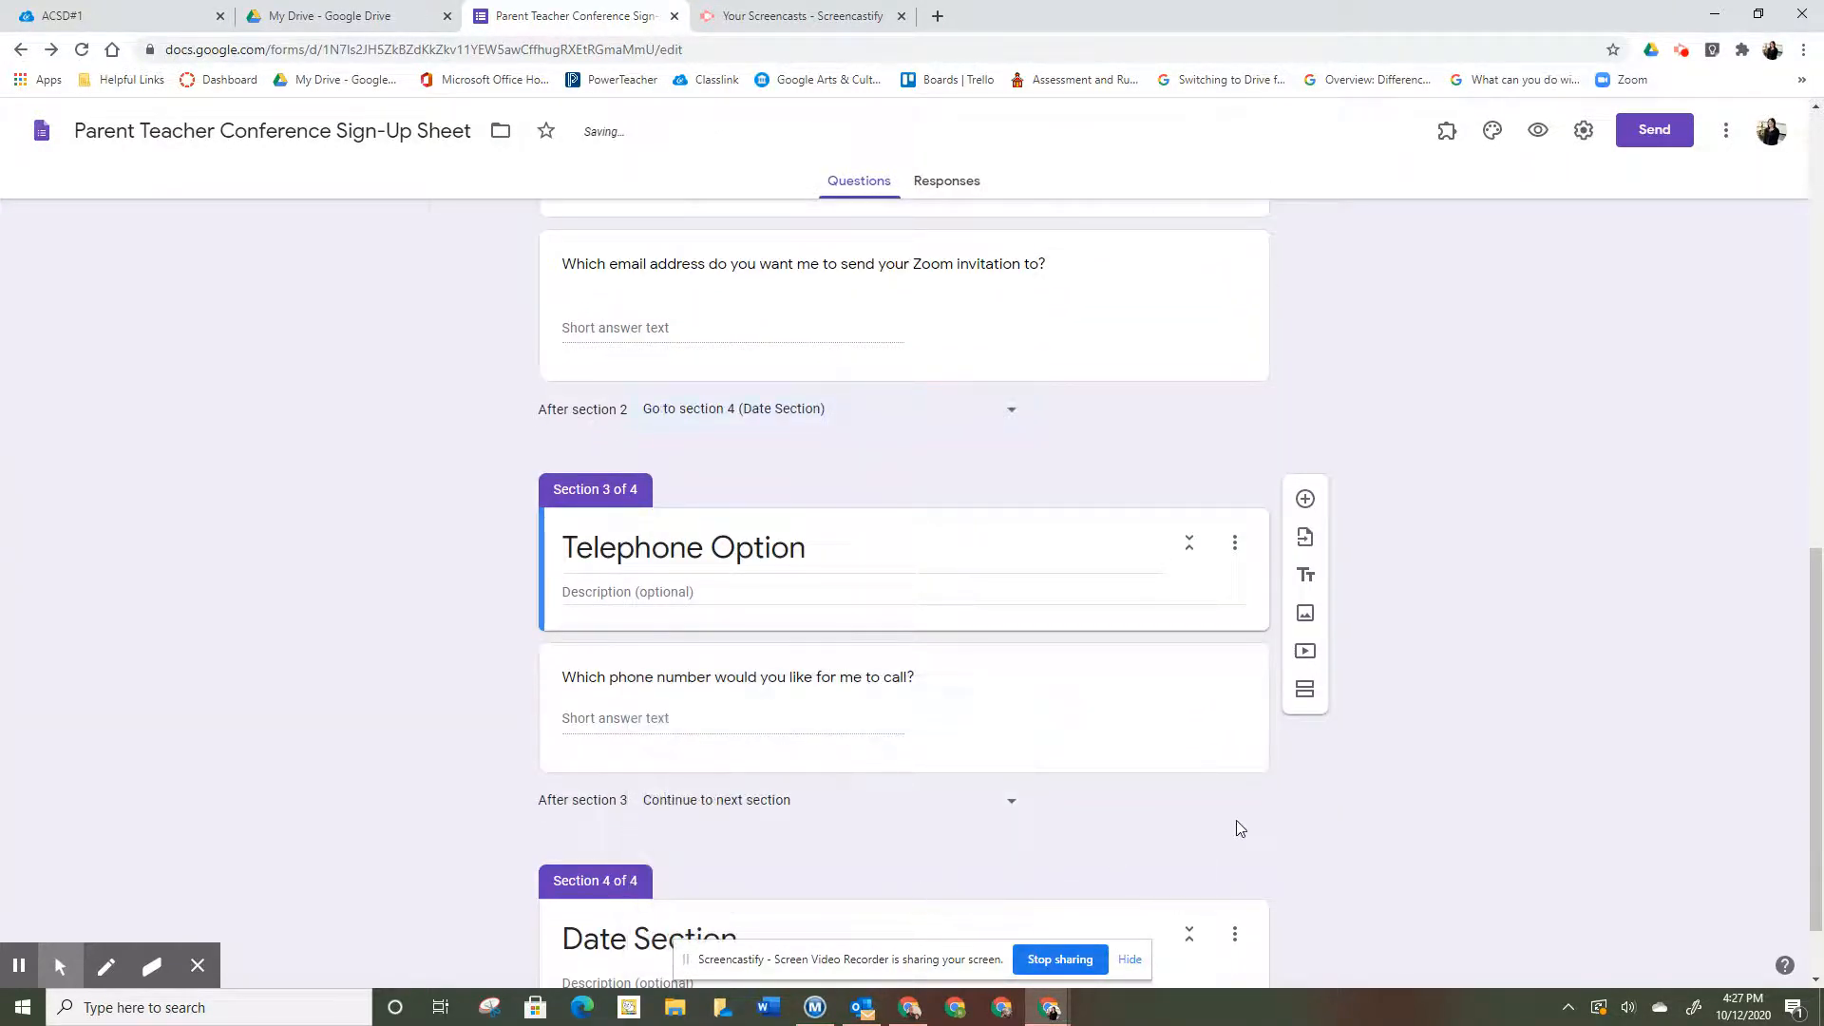
scroll(1237, 823, "down", 1)
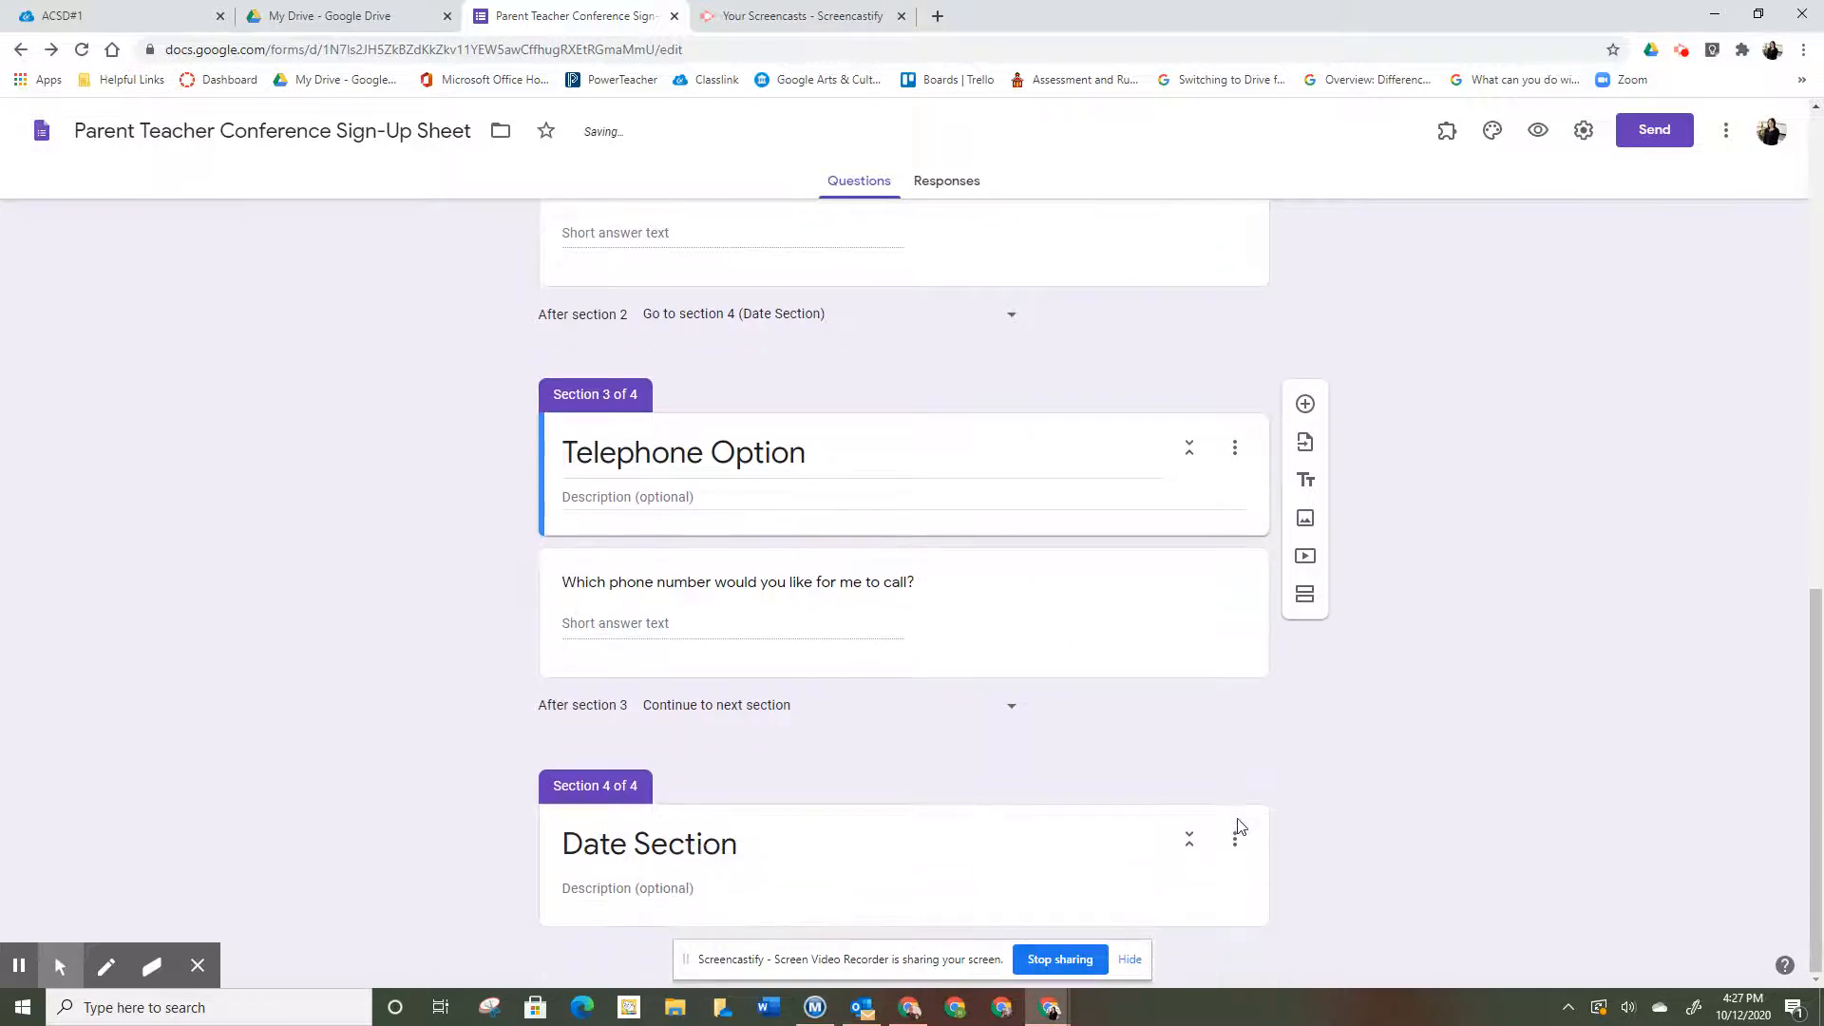
left_click(1007, 711)
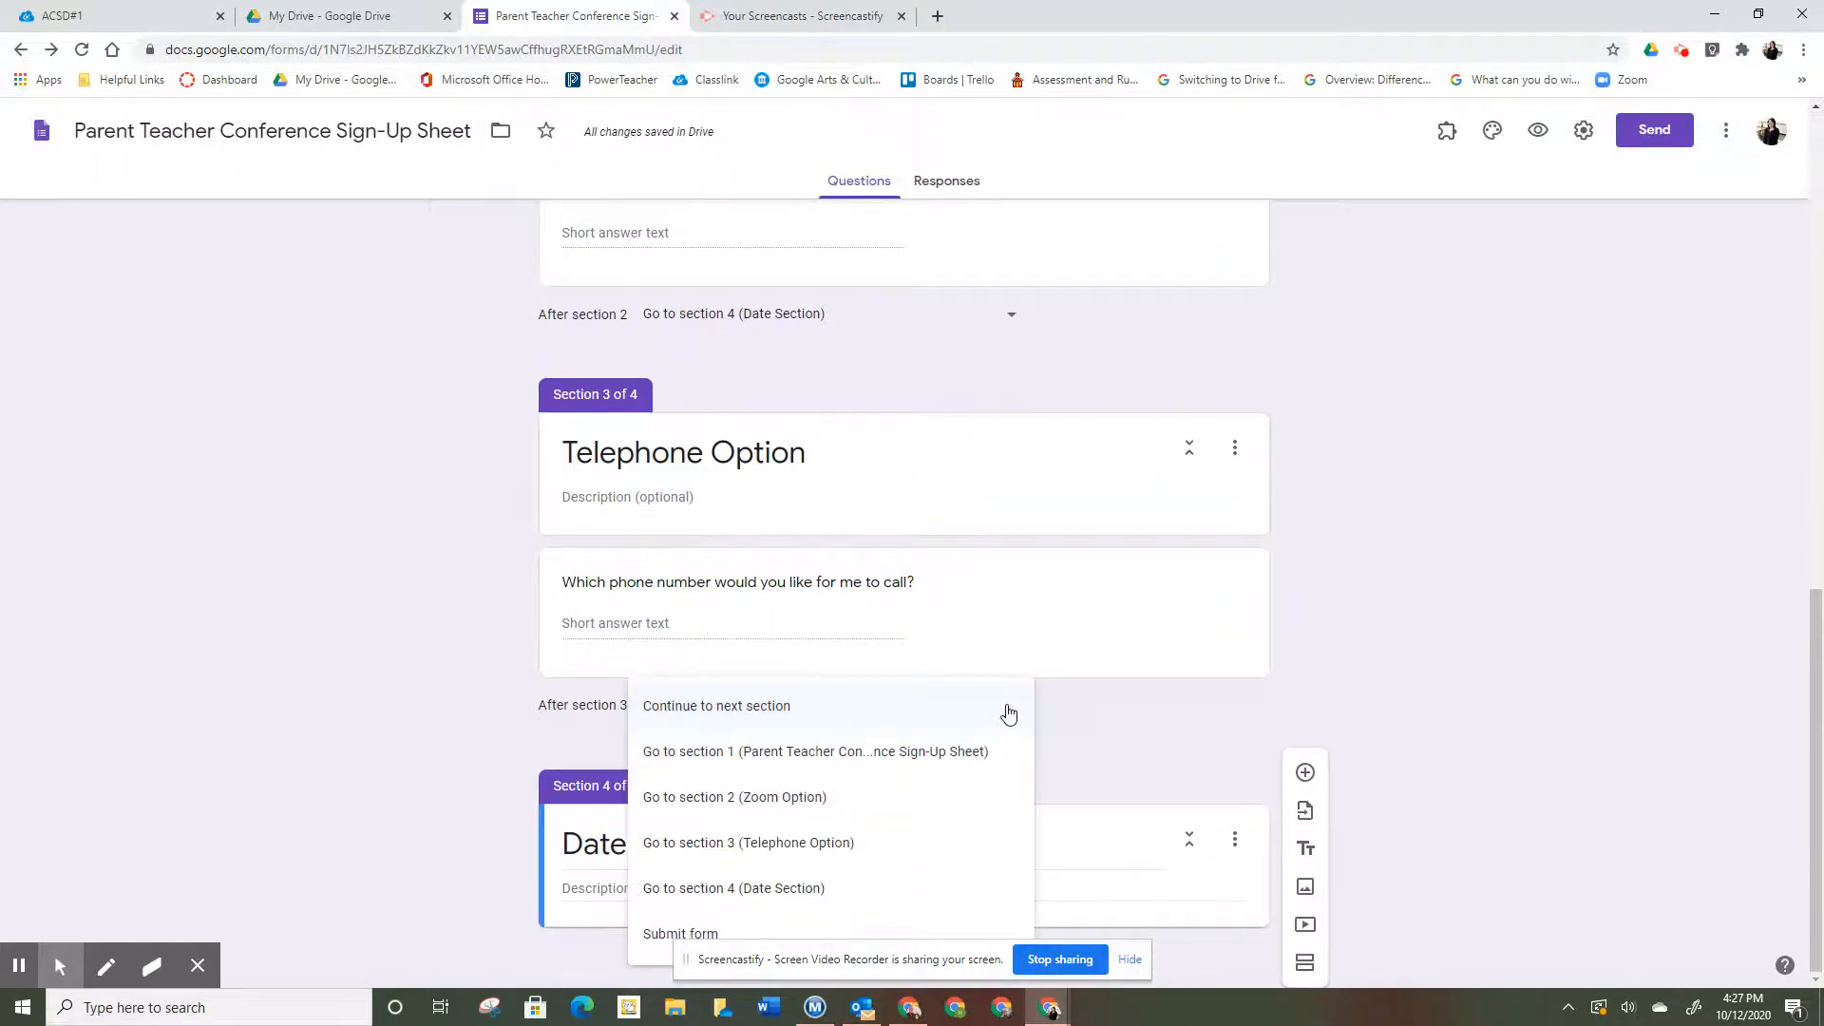
left_click(927, 889)
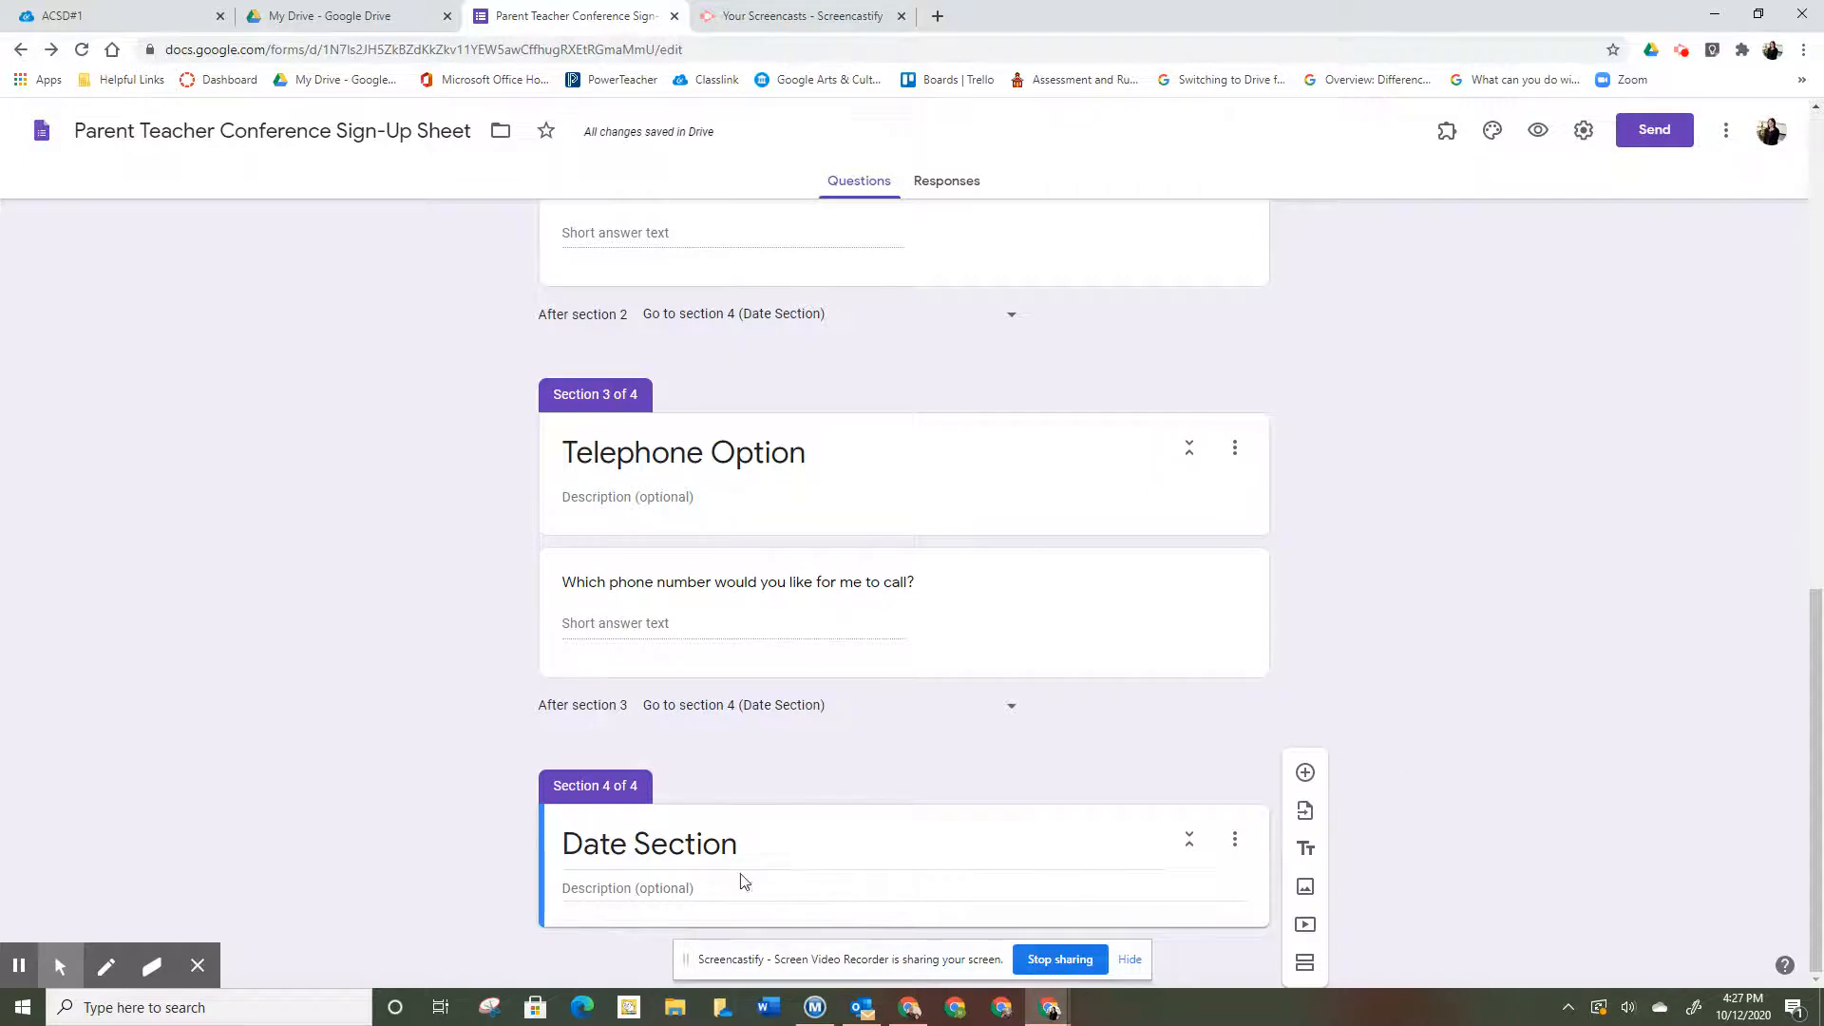
- Add the question 'Which day would you like to meet?' to the Date Section
left_click(1304, 772)
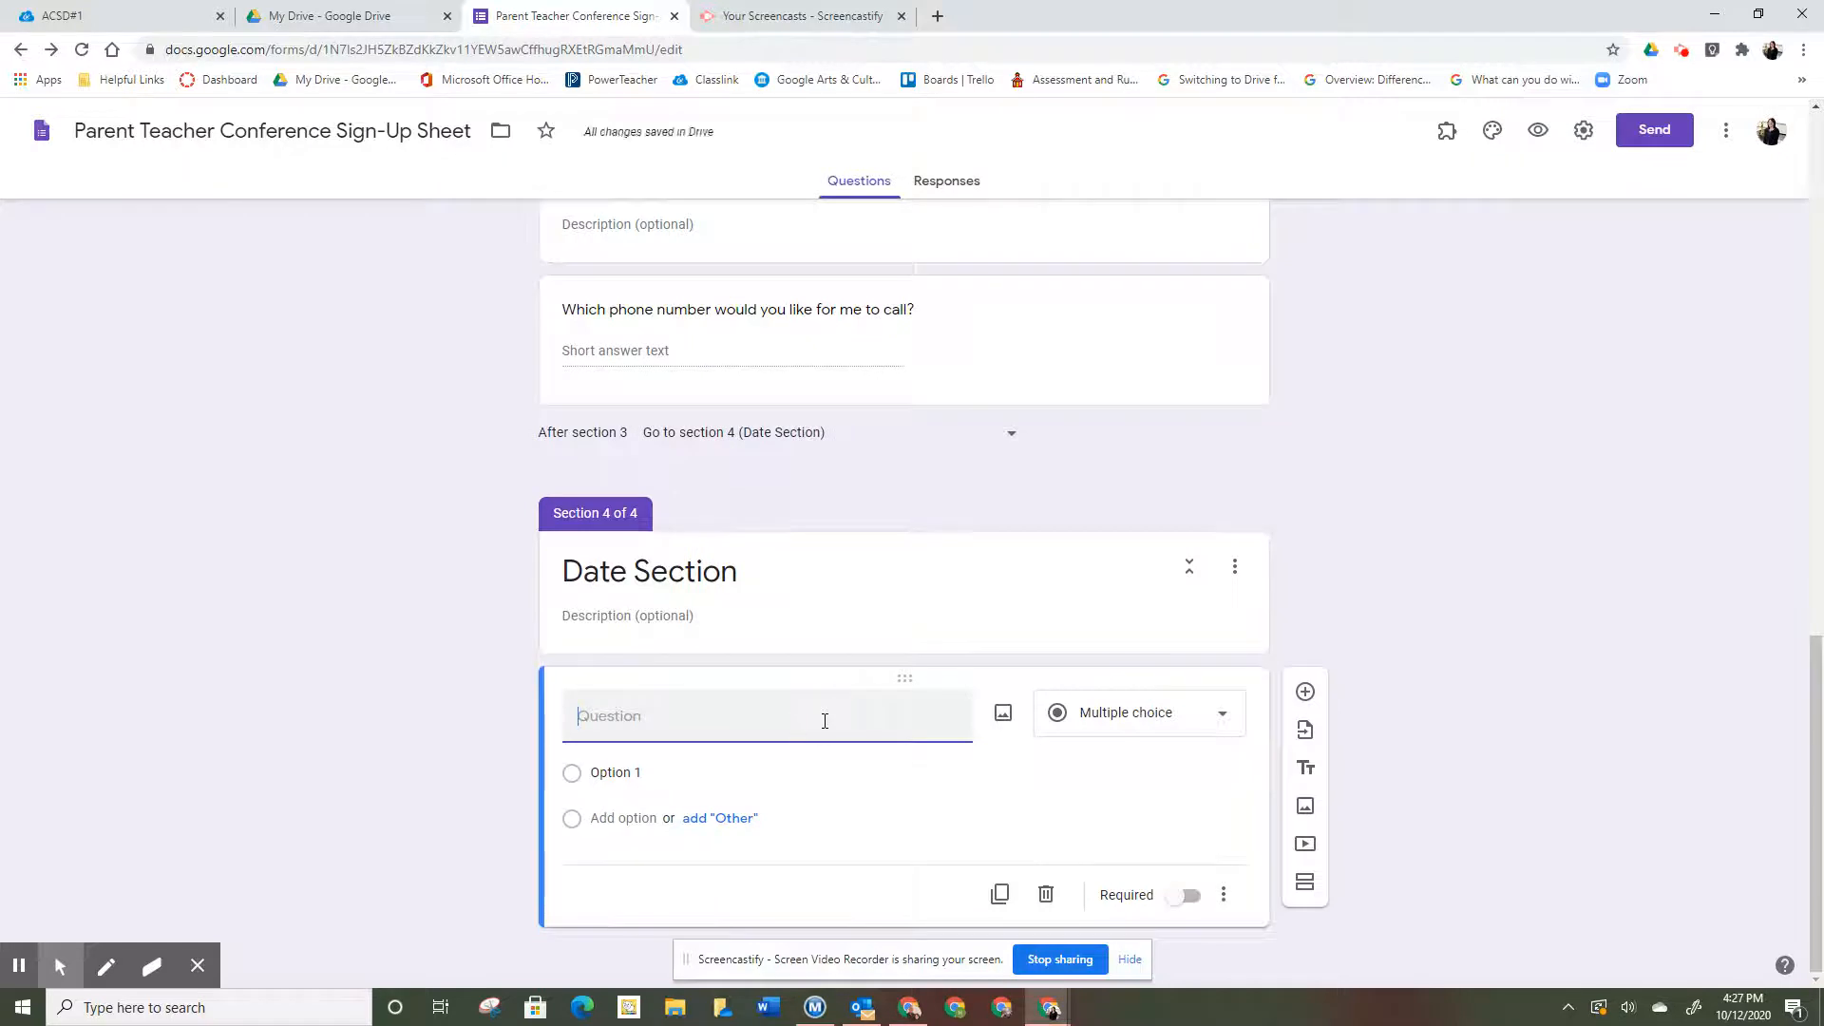
type("Which day wold yo")
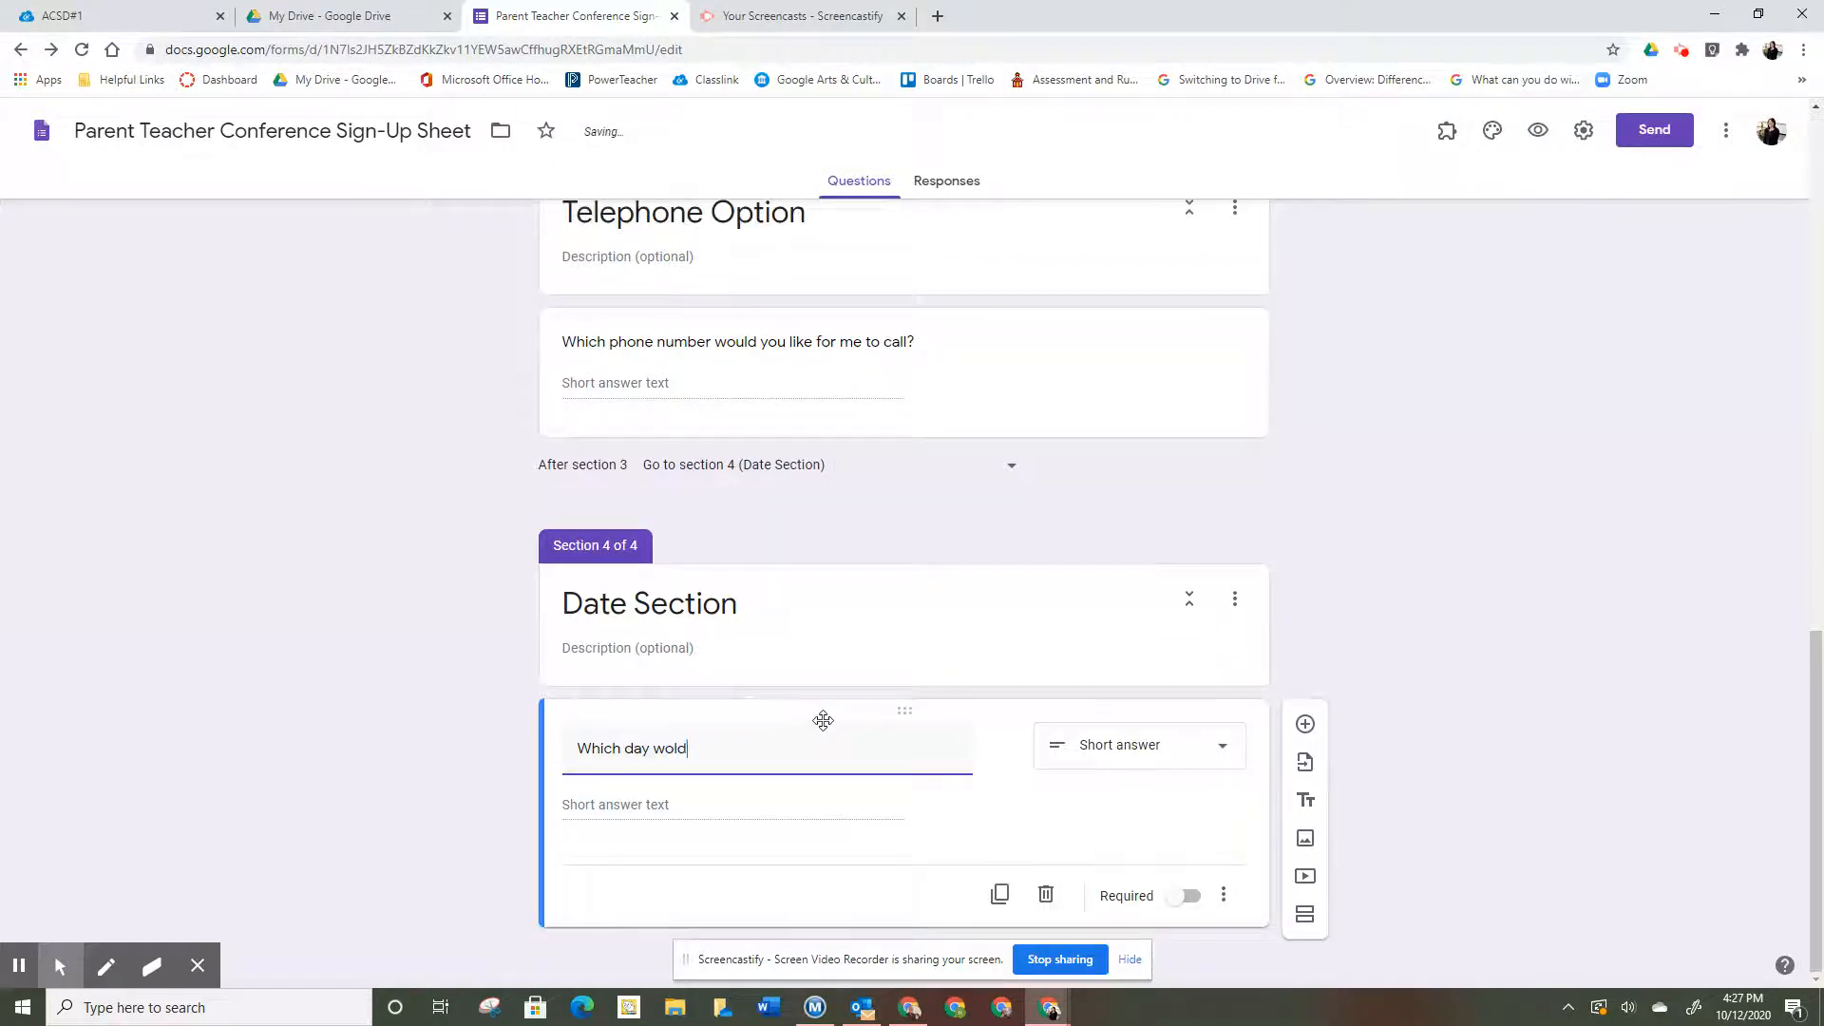
key("BackSpace")
key("BackSpace")
type("uld you like to mee")
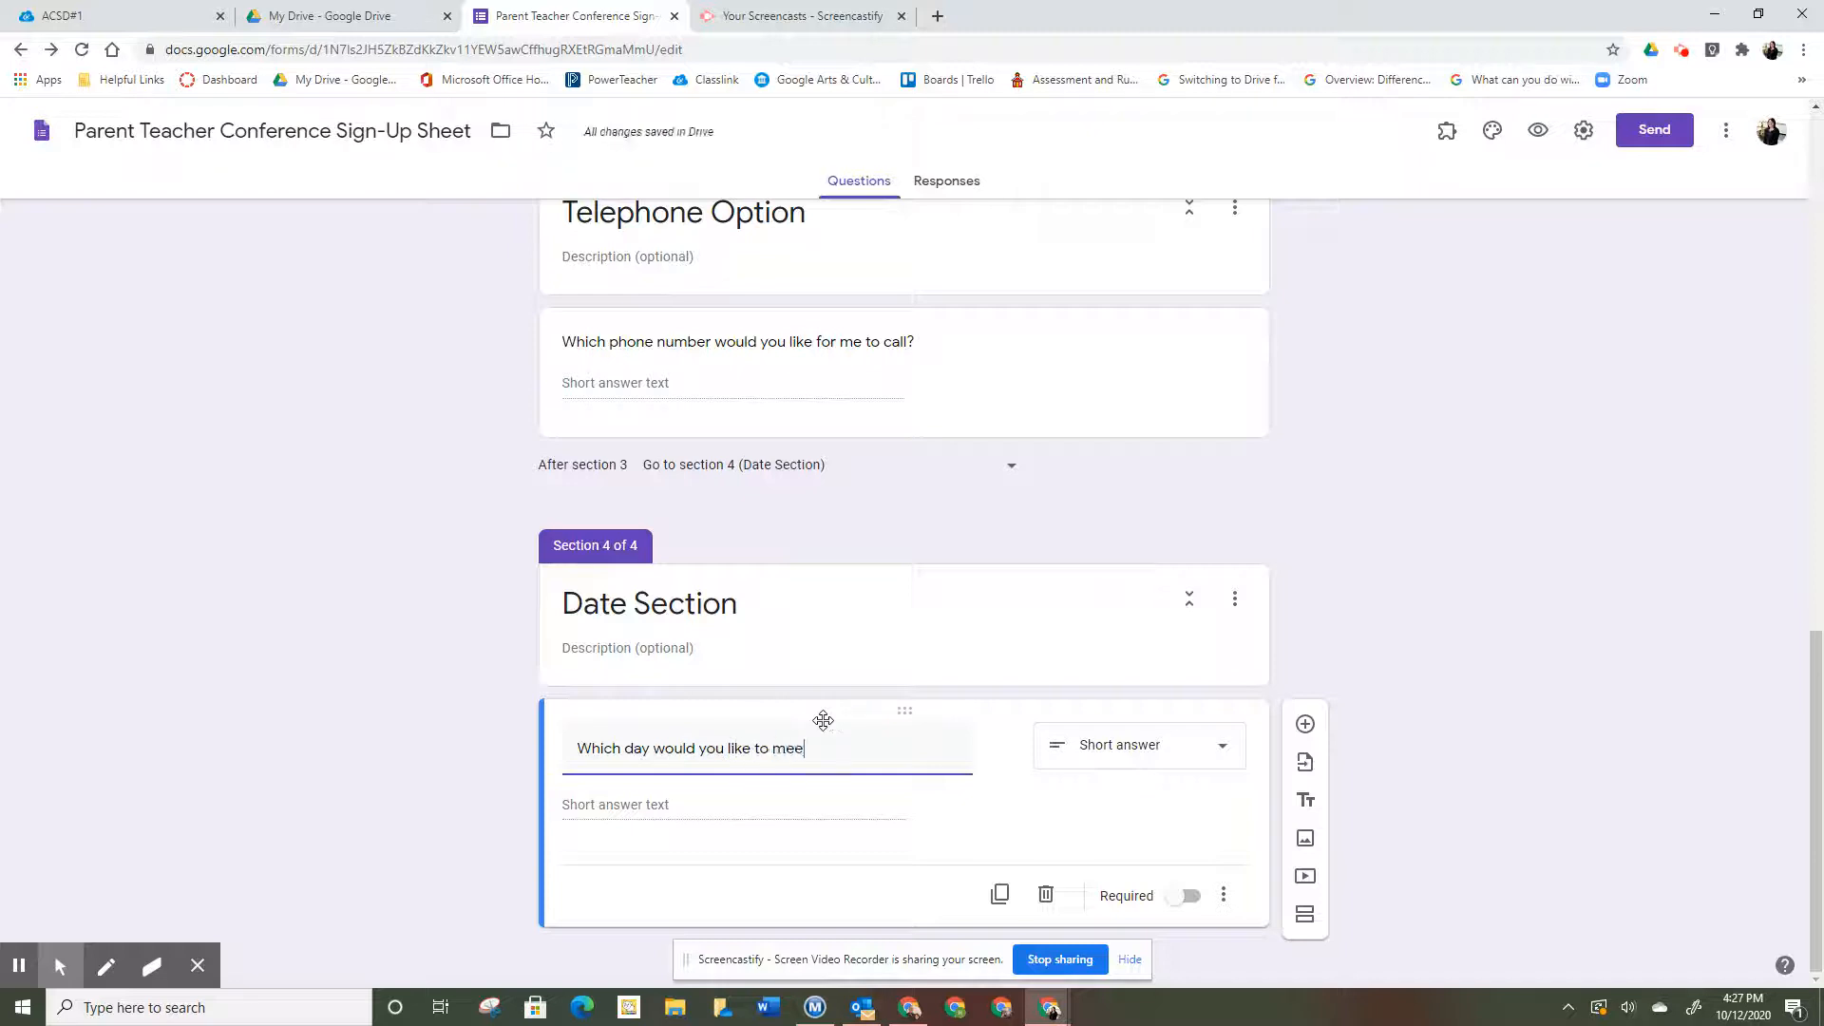
type("t?")
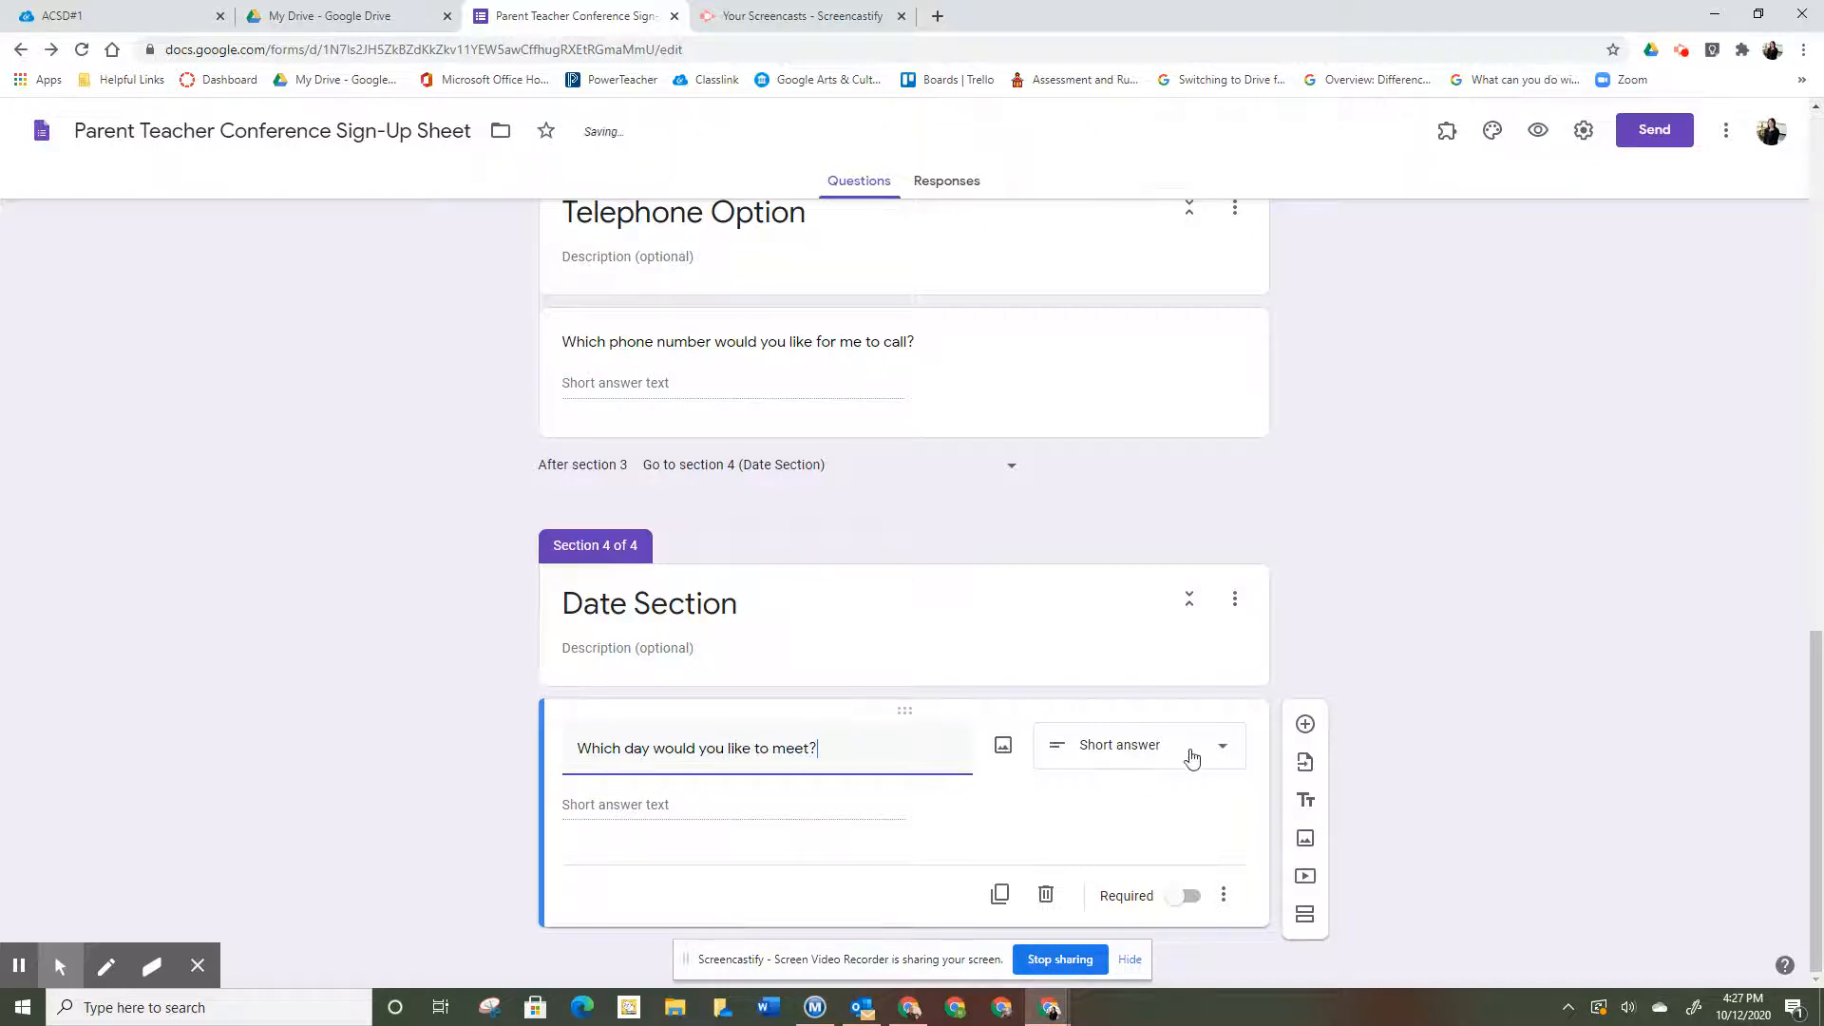
- Make it multiple choice with options October 21, 2020 and October 22, 2020, then add a section
left_click(1228, 756)
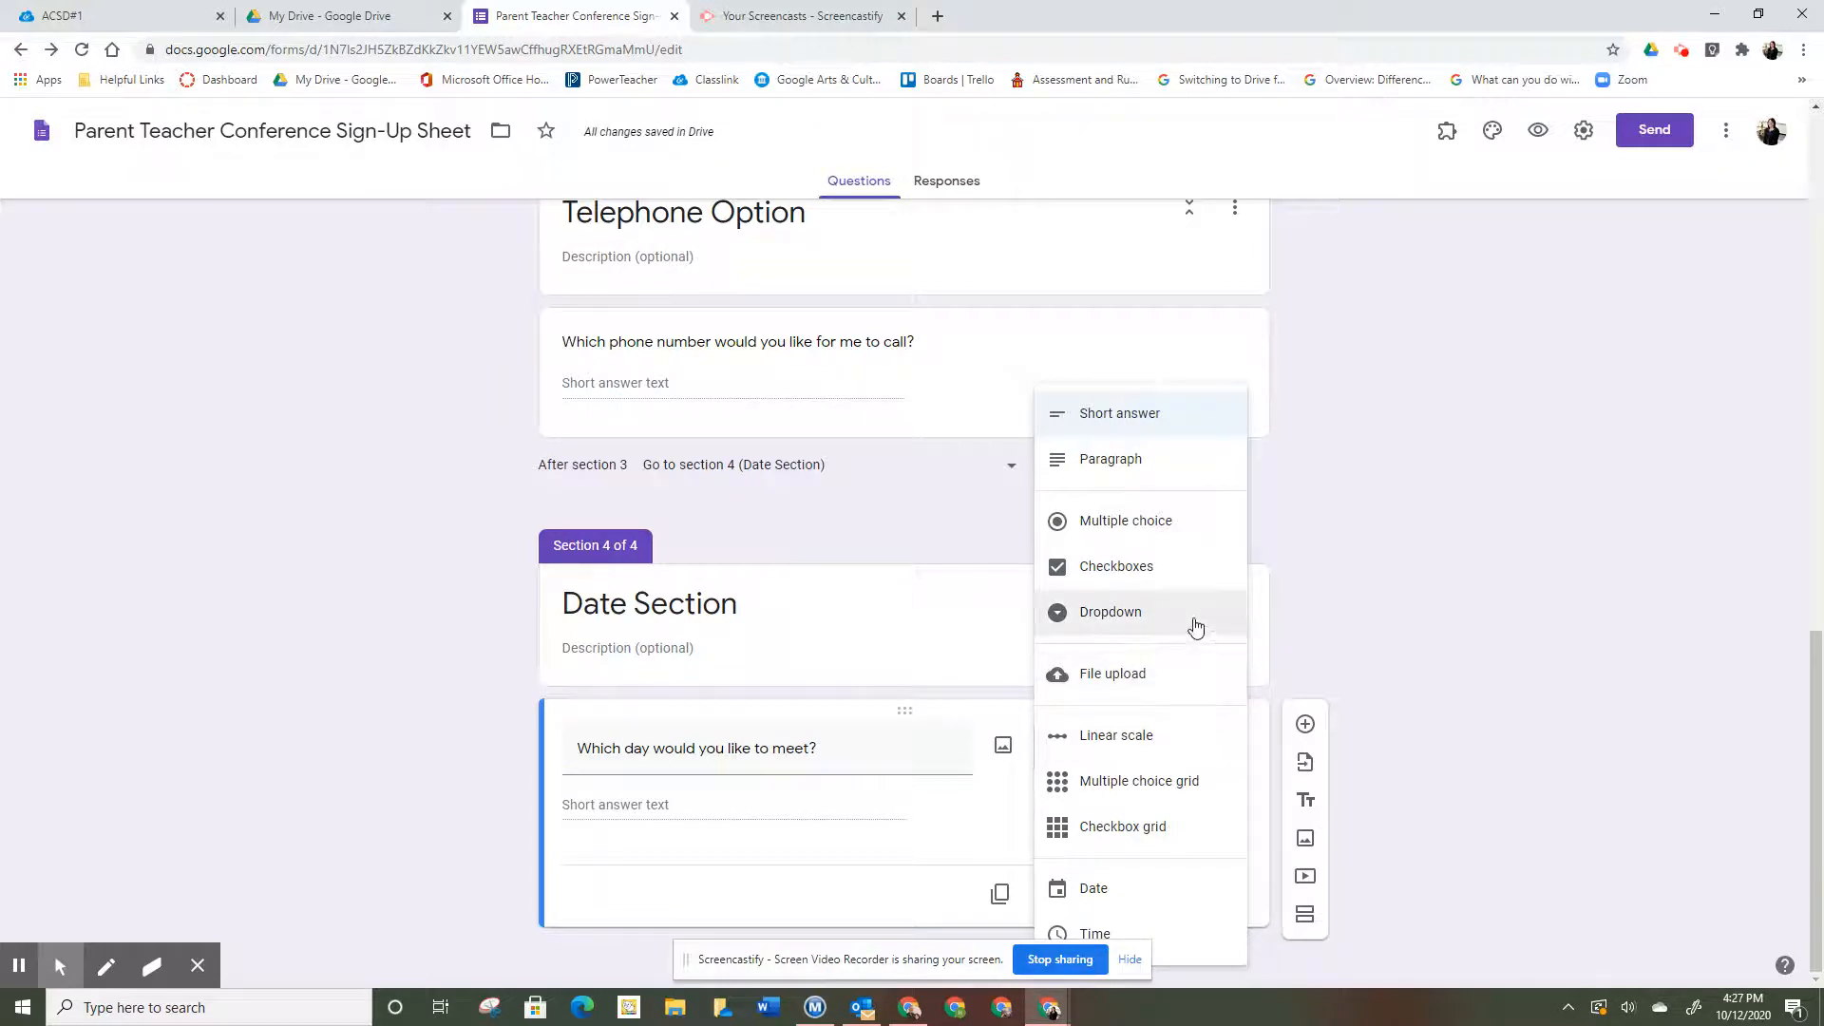
left_click(1197, 529)
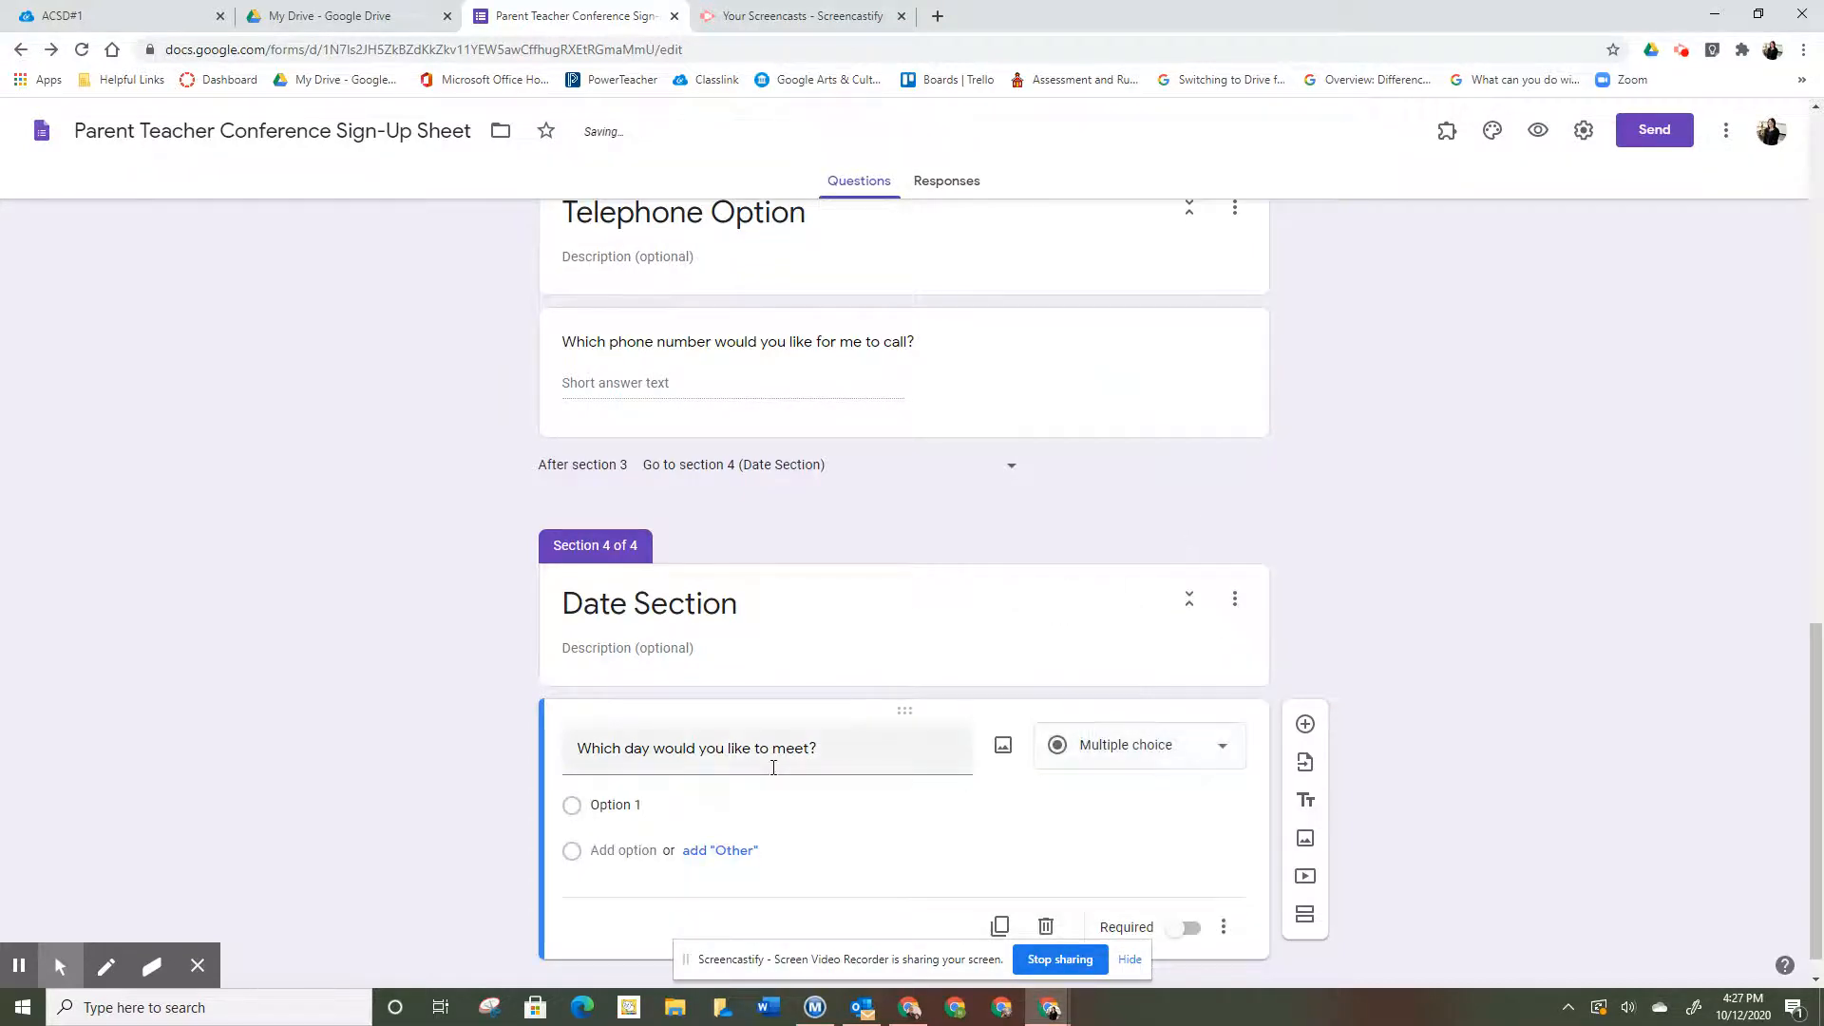
left_click(670, 805)
type("obe")
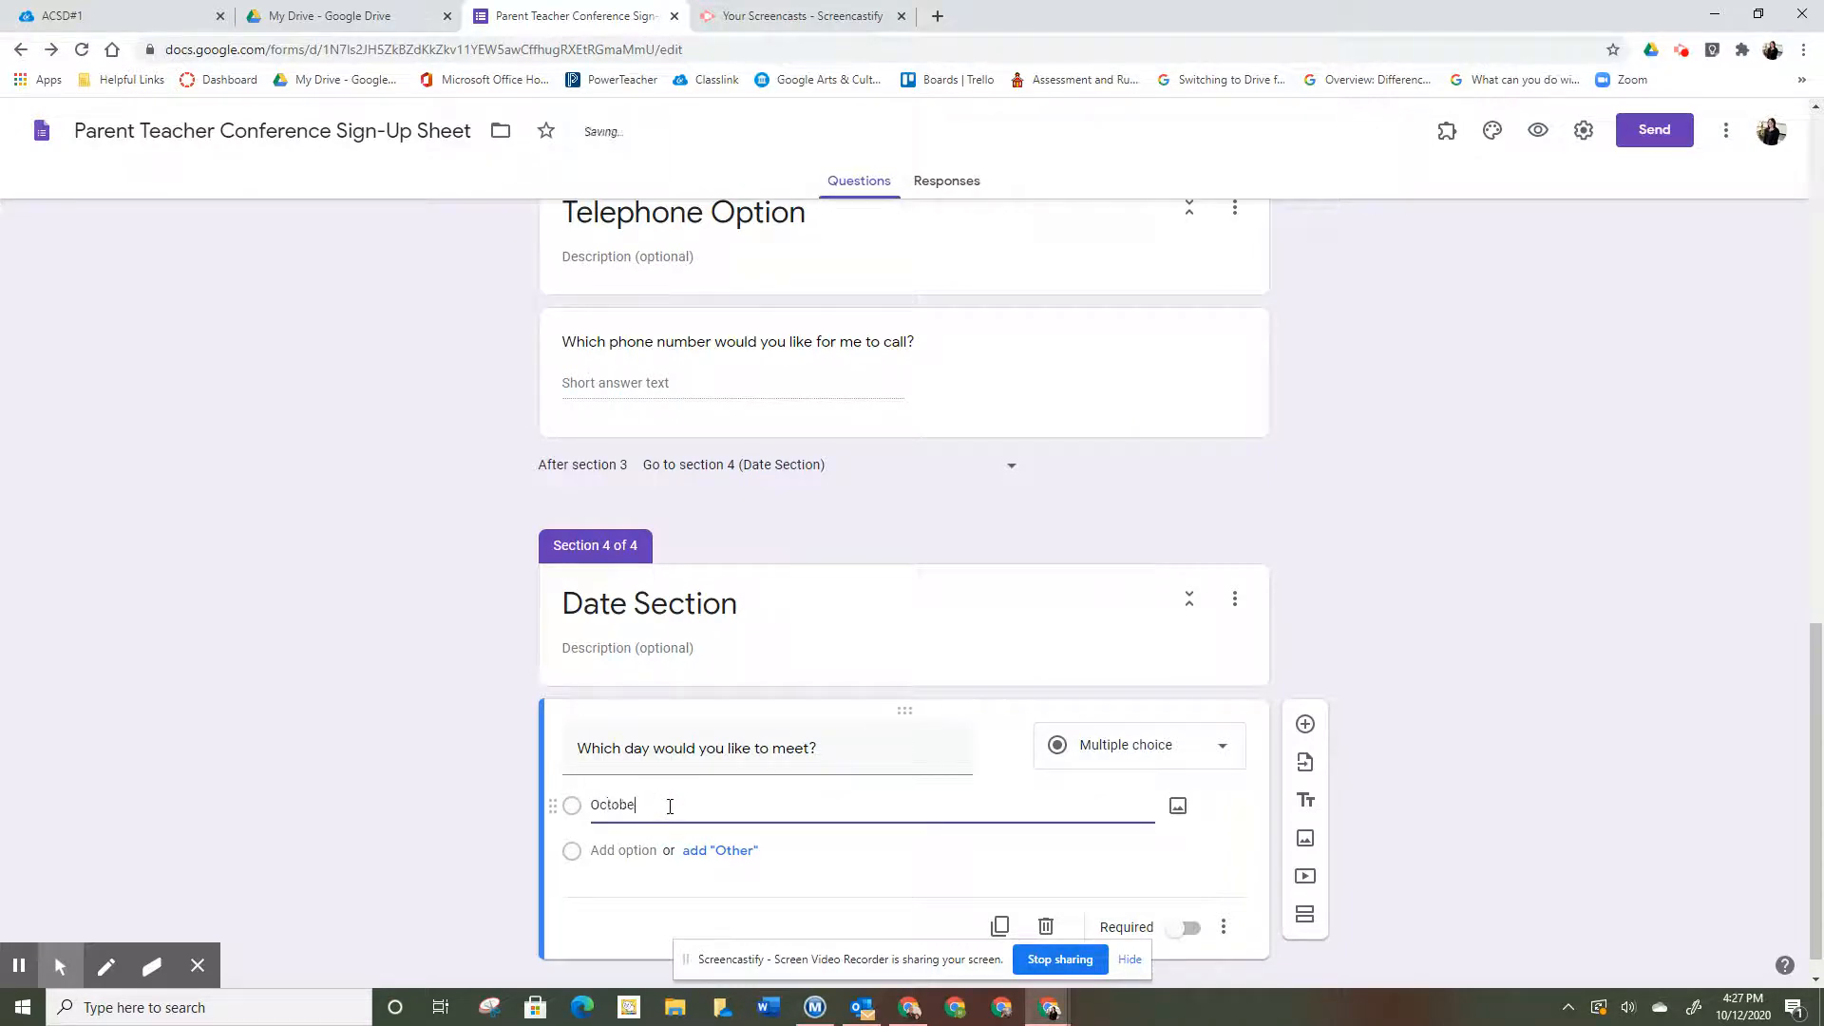
type("ctober 21, 2020")
left_click(654, 849)
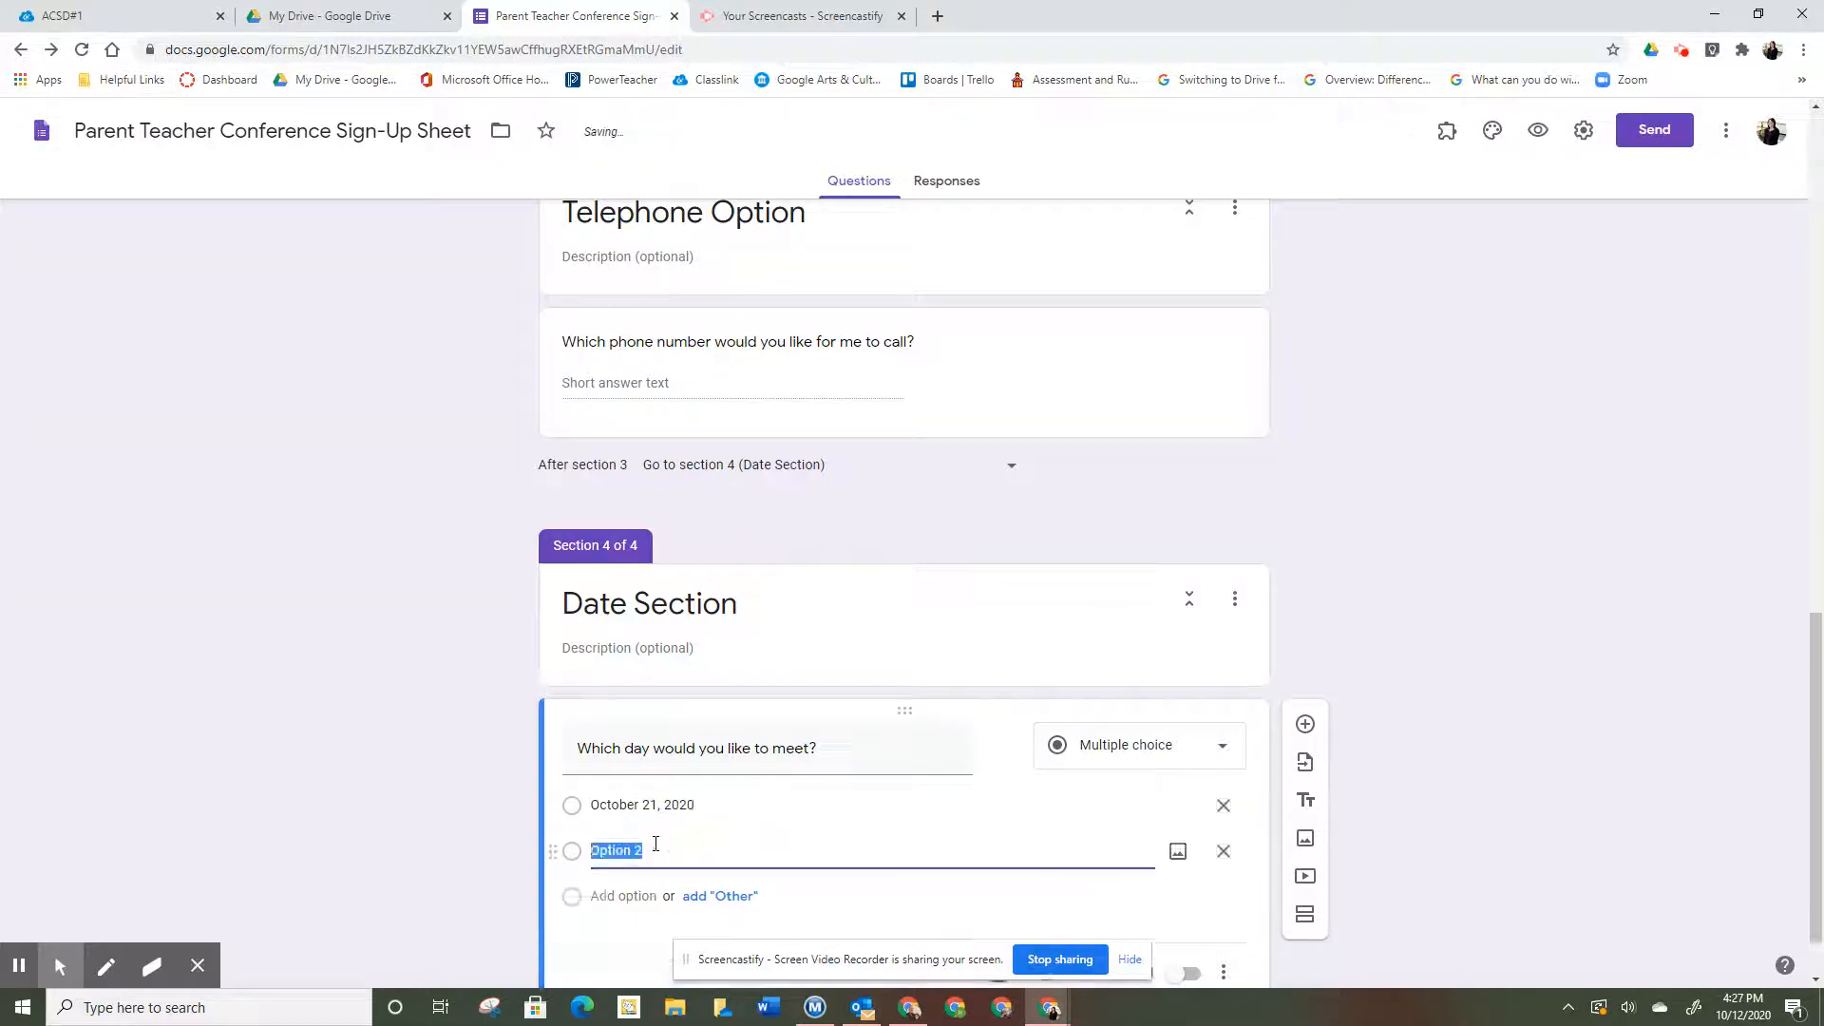
type("Octobe")
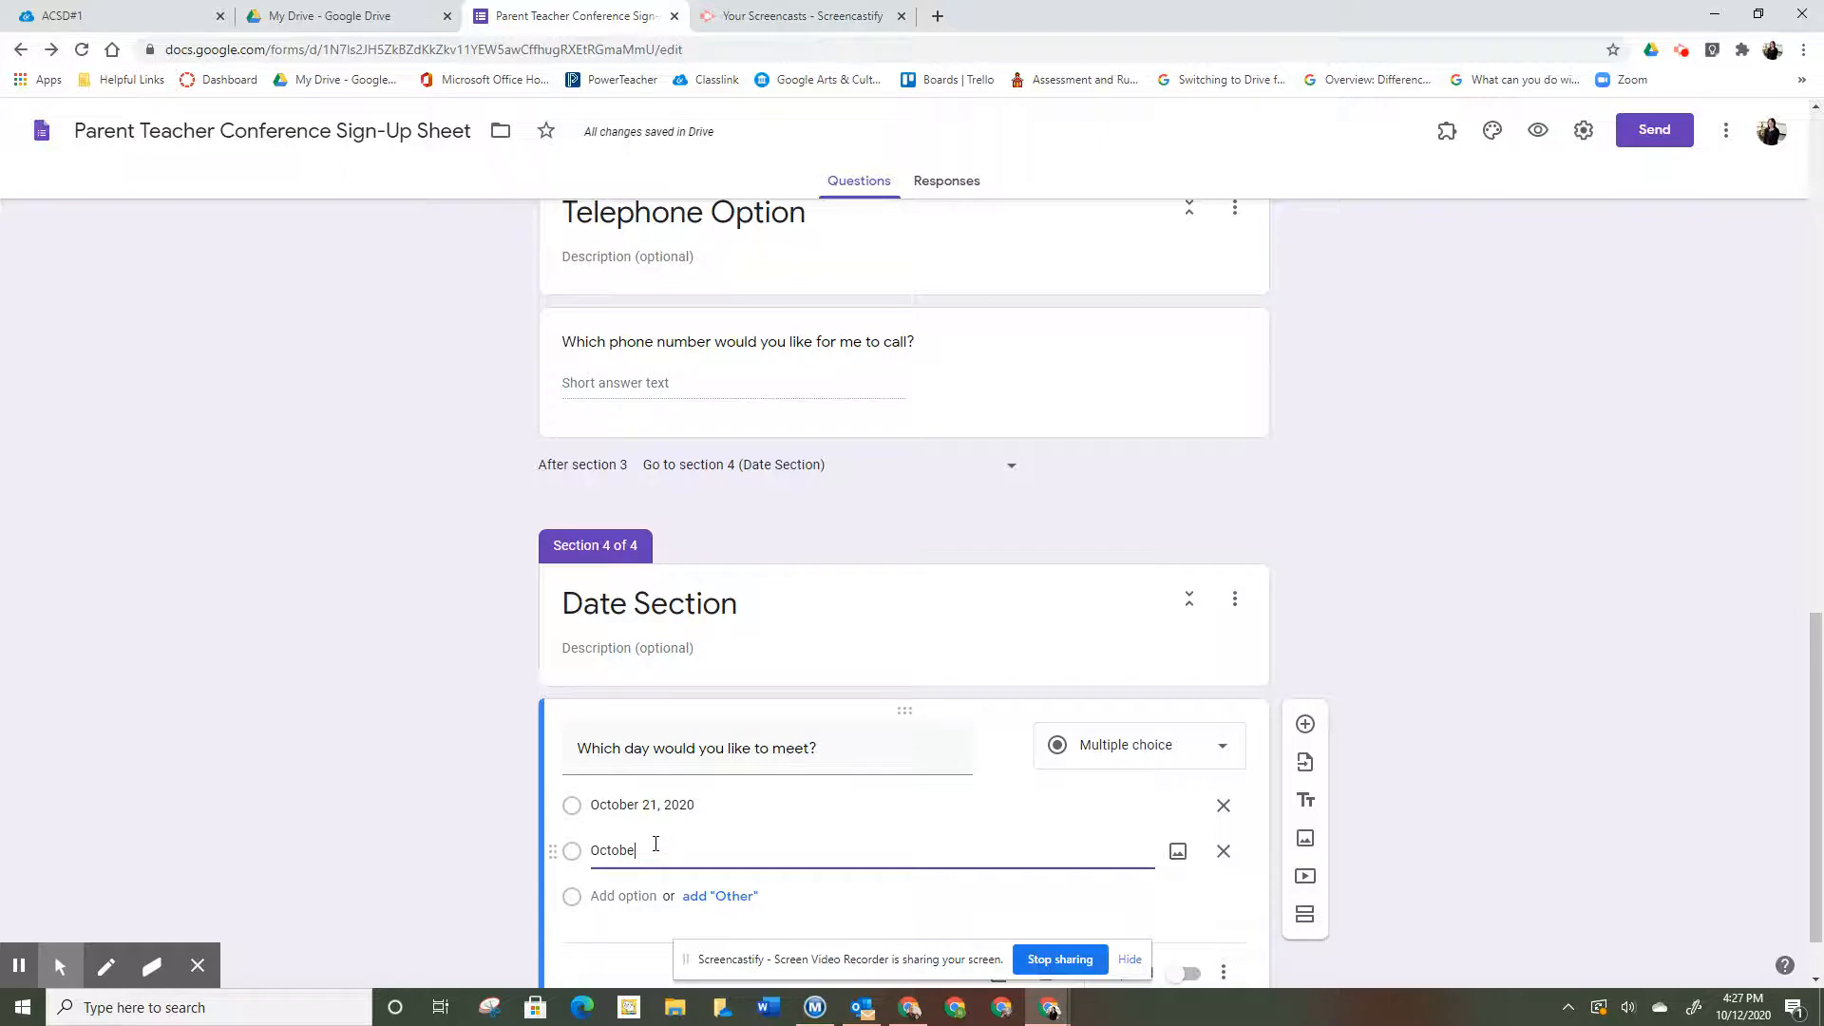
type("r 22, 2020")
scroll(1176, 891, "down", 1)
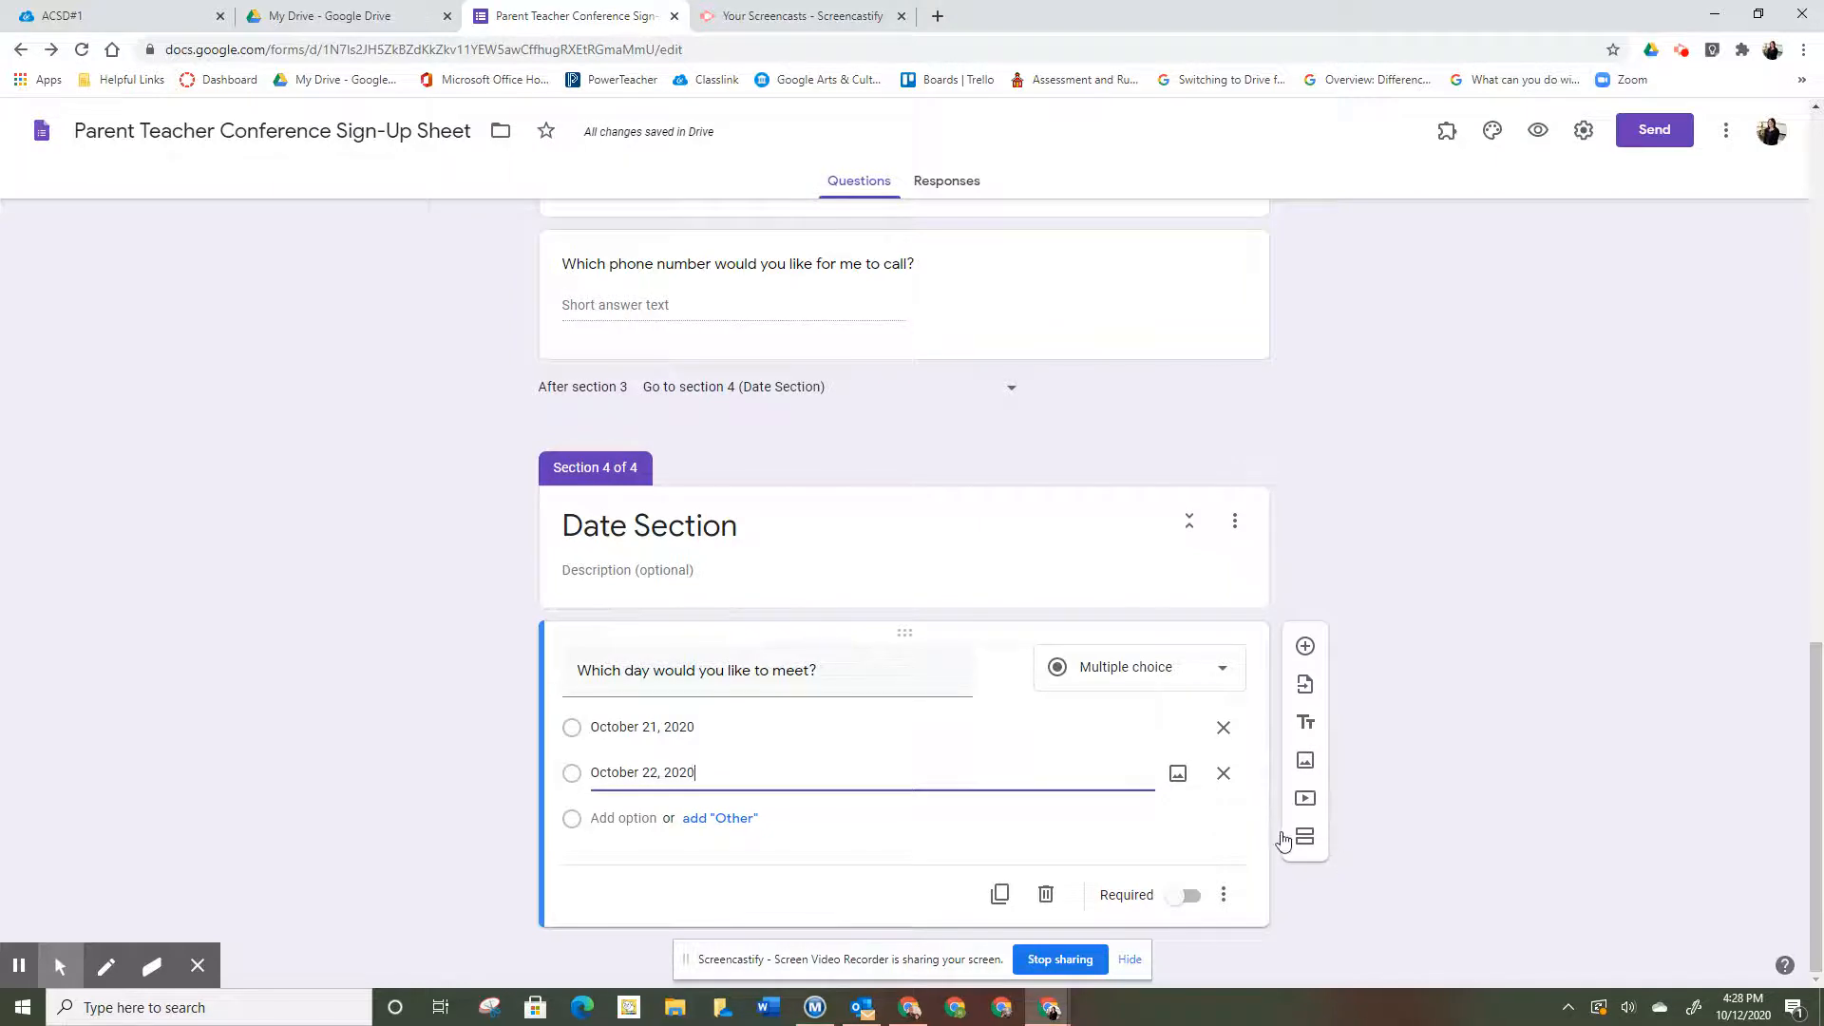
left_click(1304, 836)
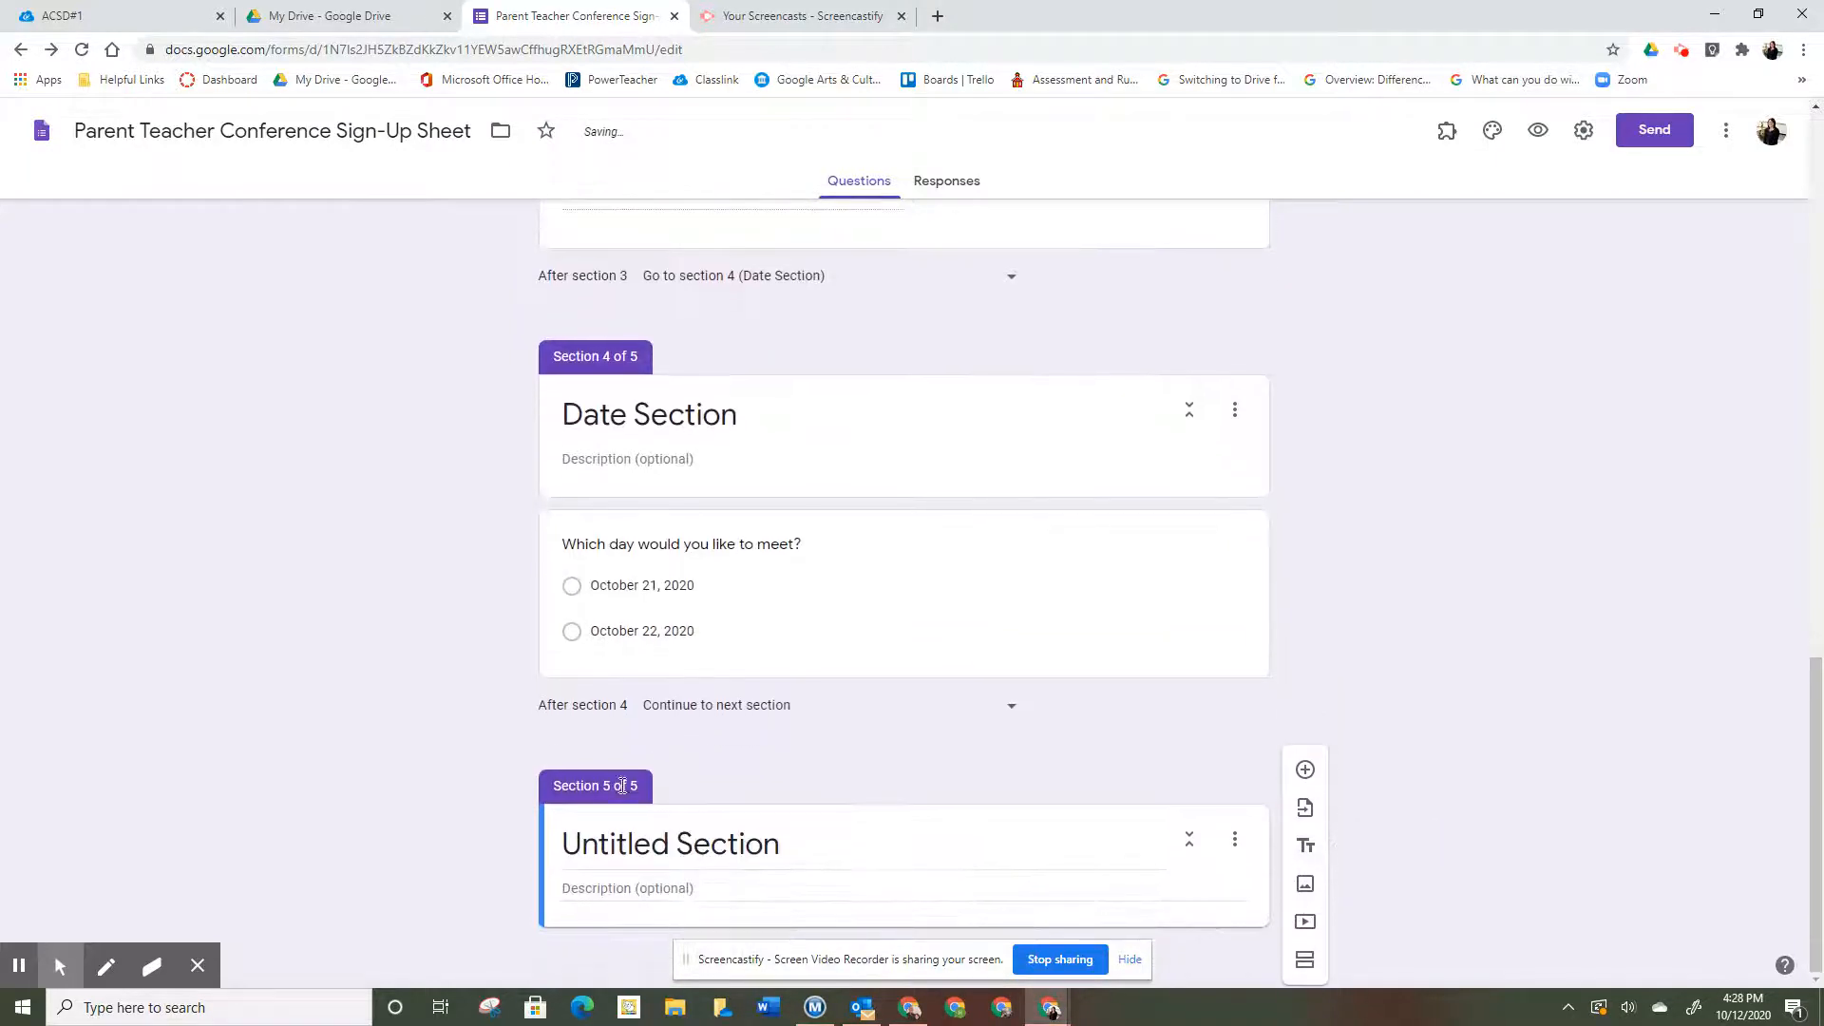
- Title the new section 'October 21, 2020' and add another section titled 'October 22, 2020'
left_click(628, 840)
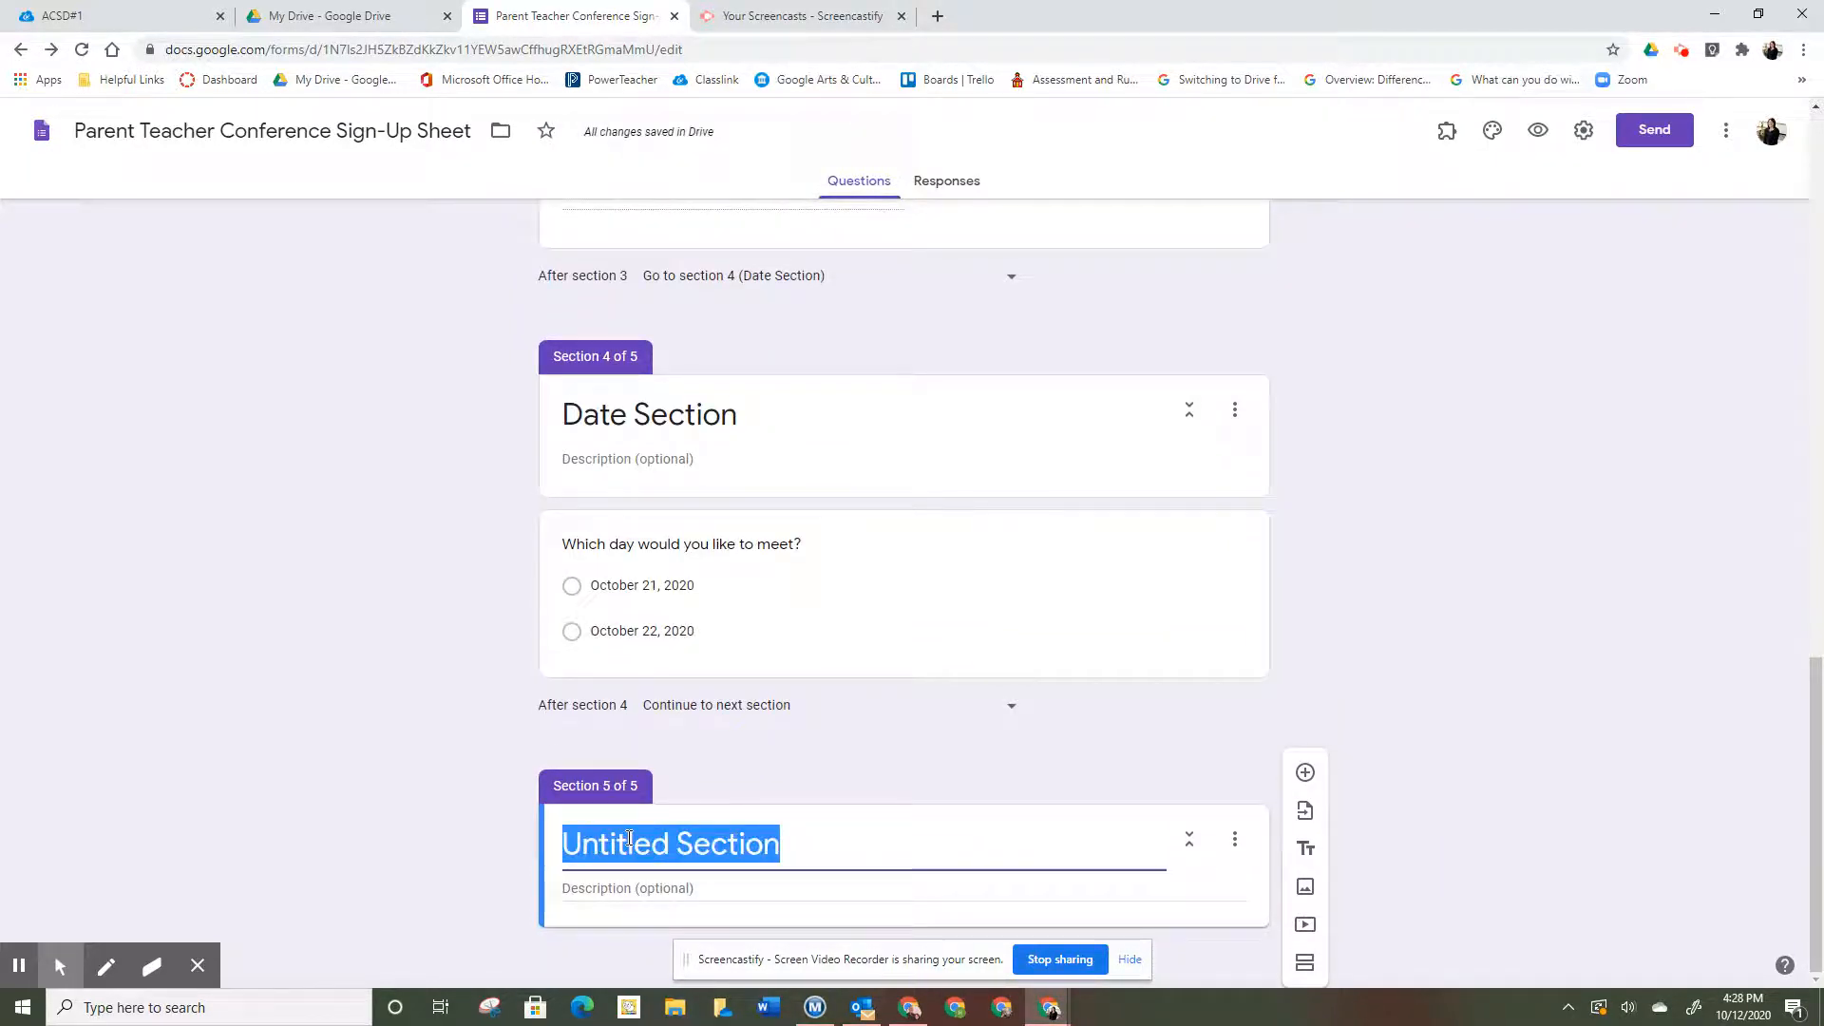
type("Oc")
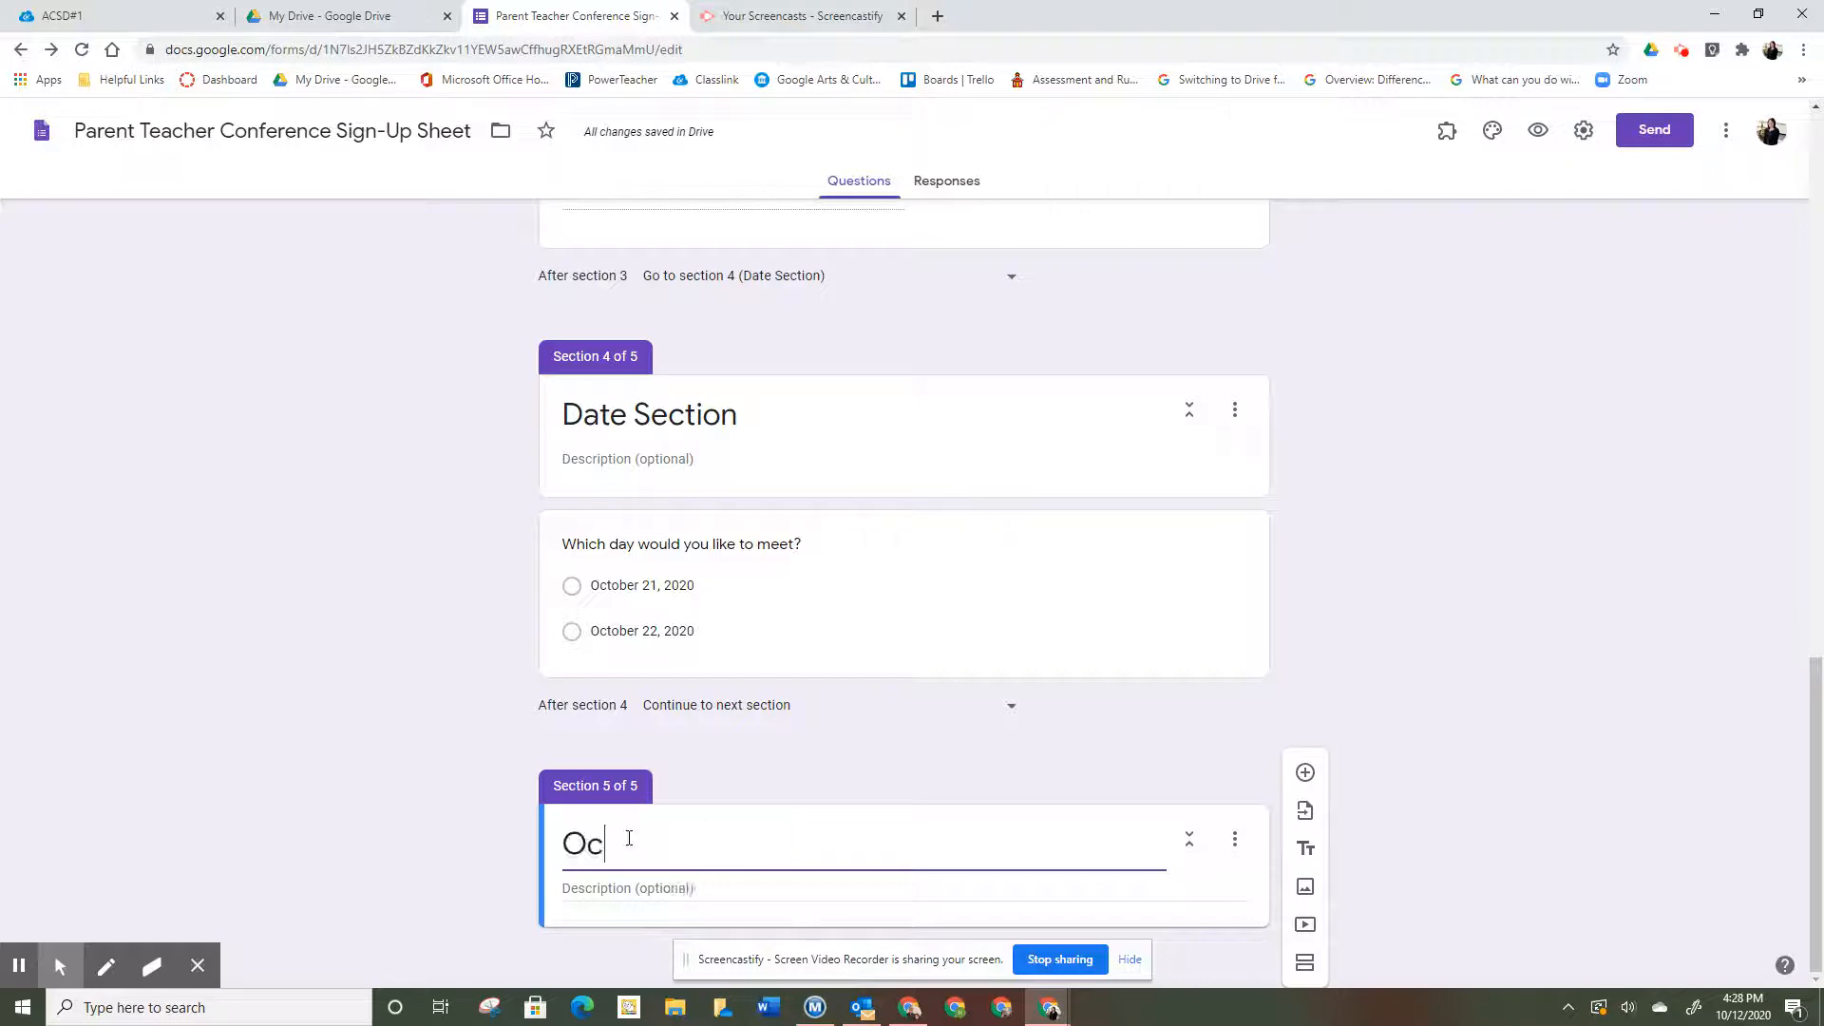
type("tober 2")
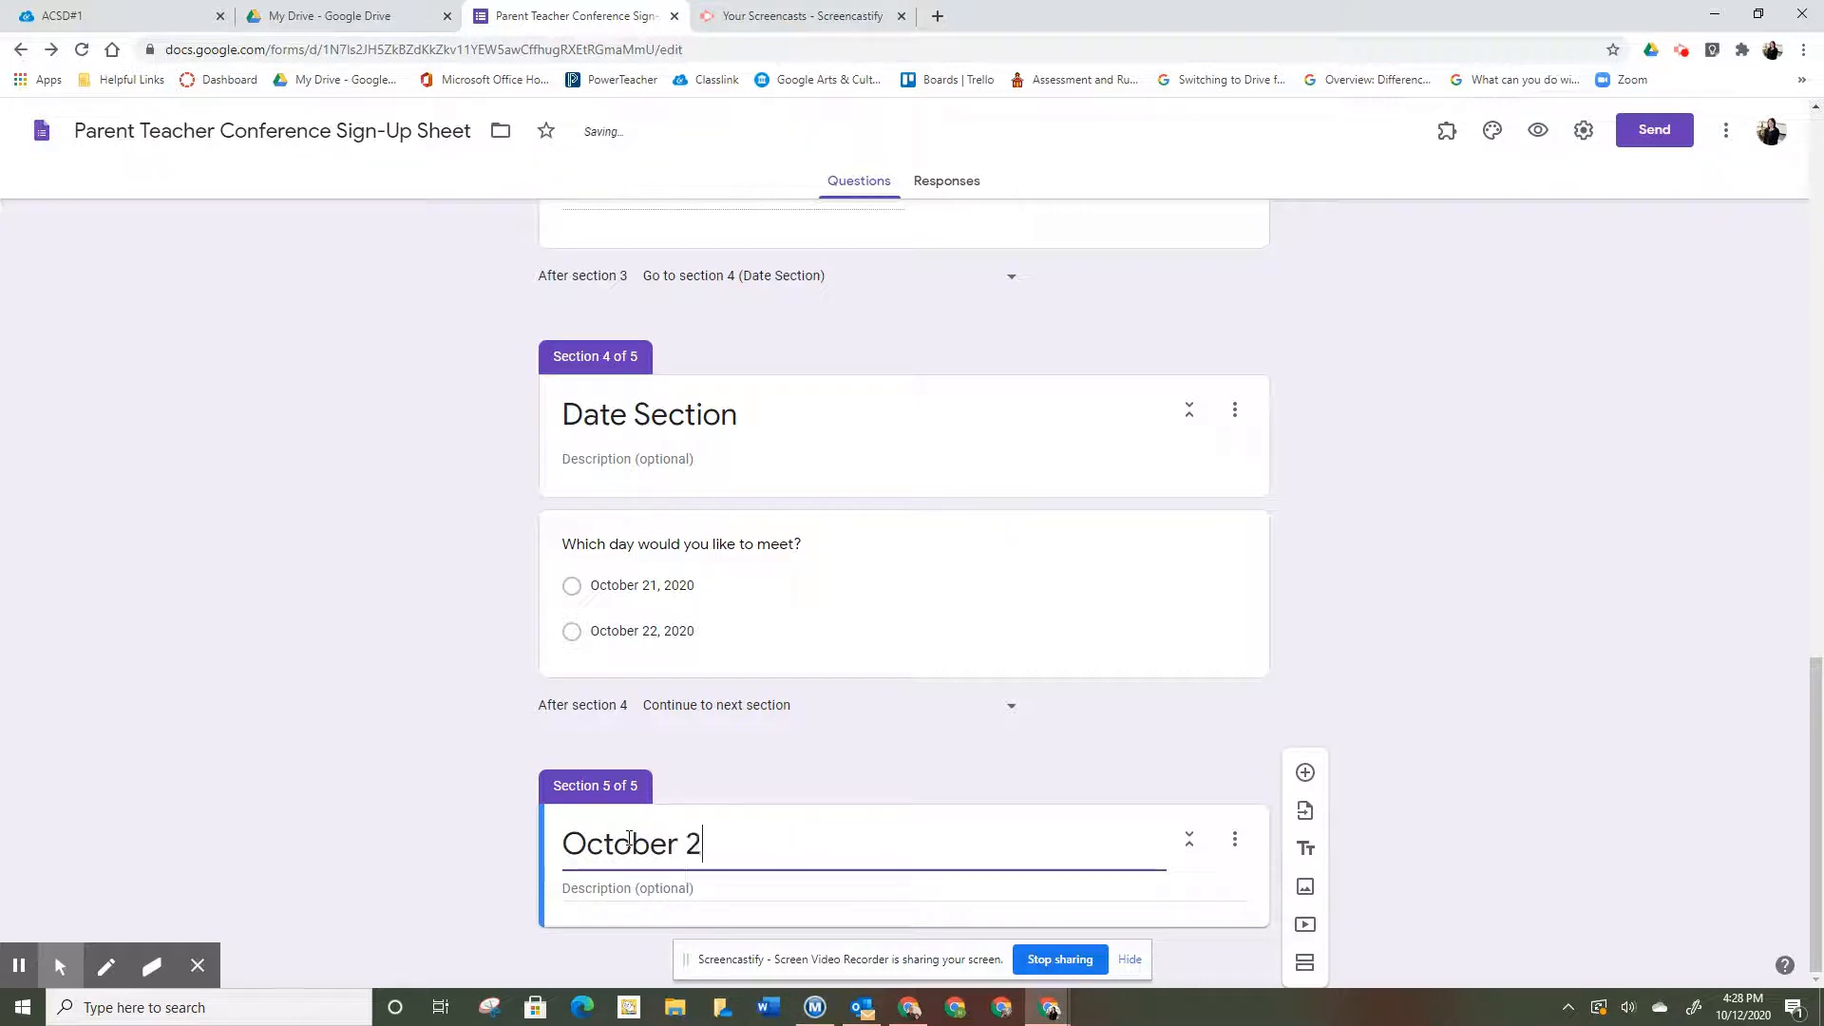
type("1, 2020")
left_click(1305, 963)
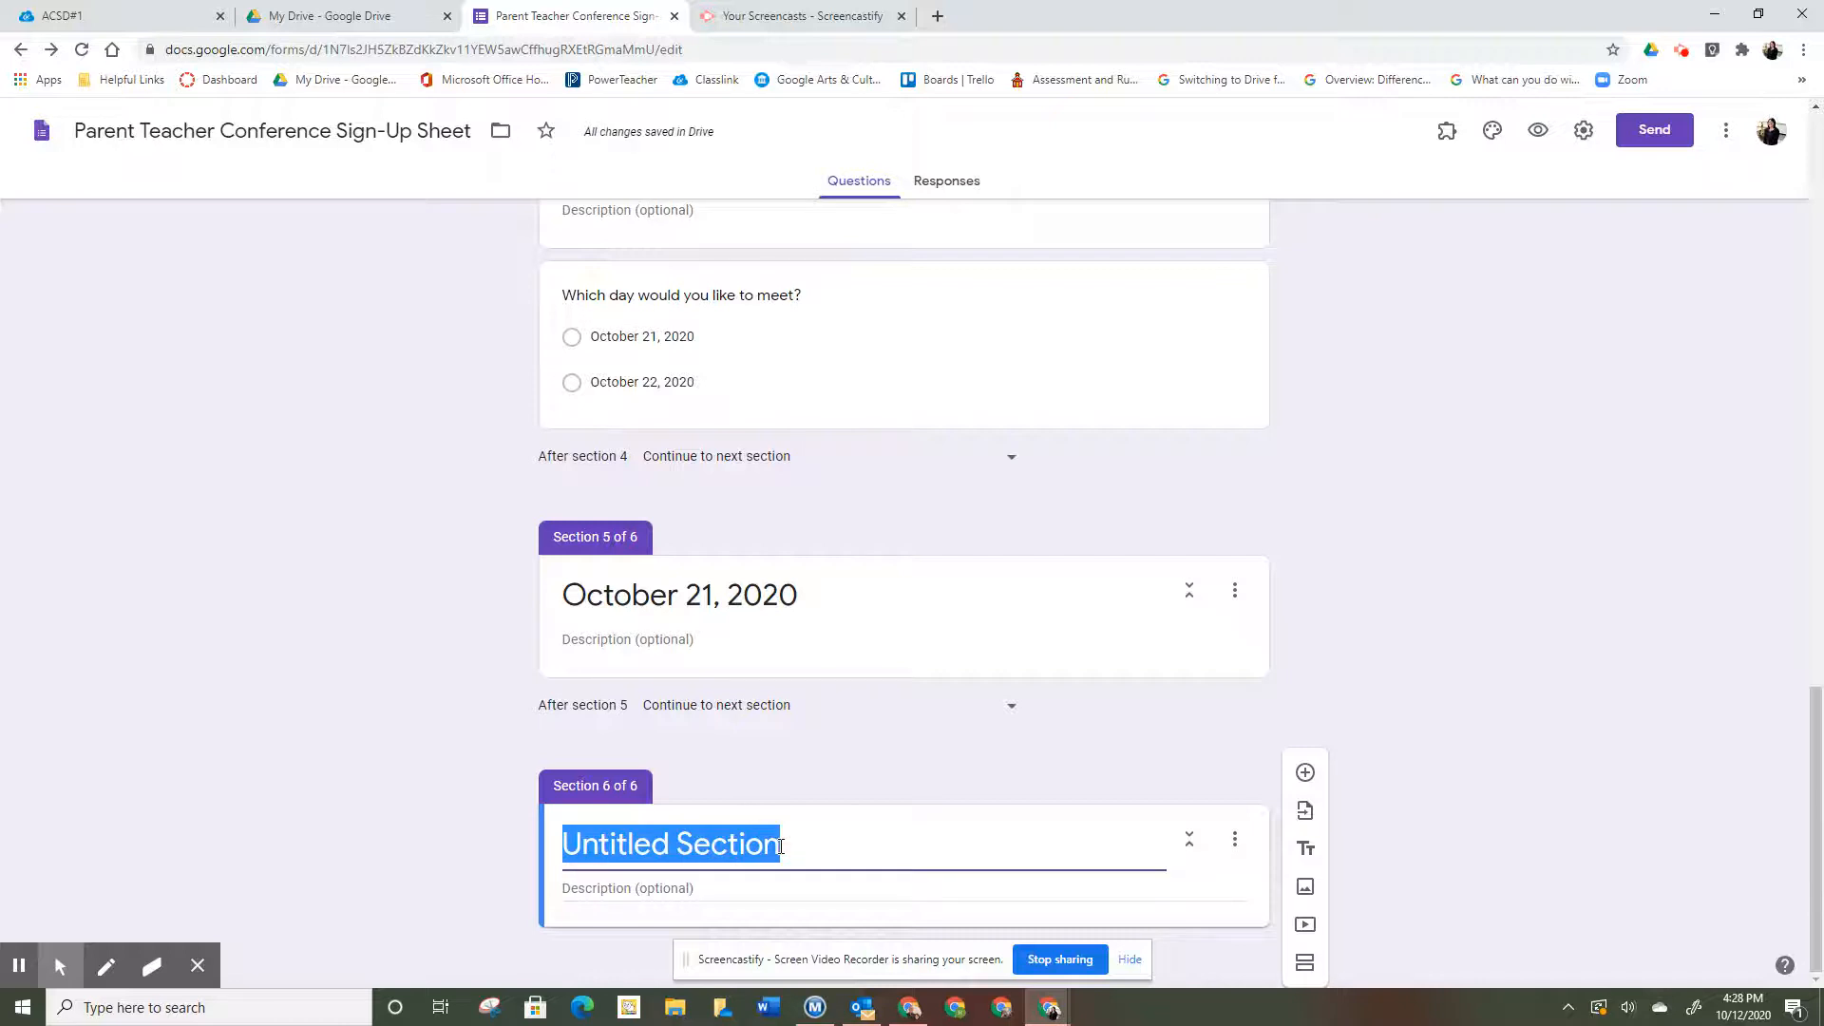
type("October 22, 2020")
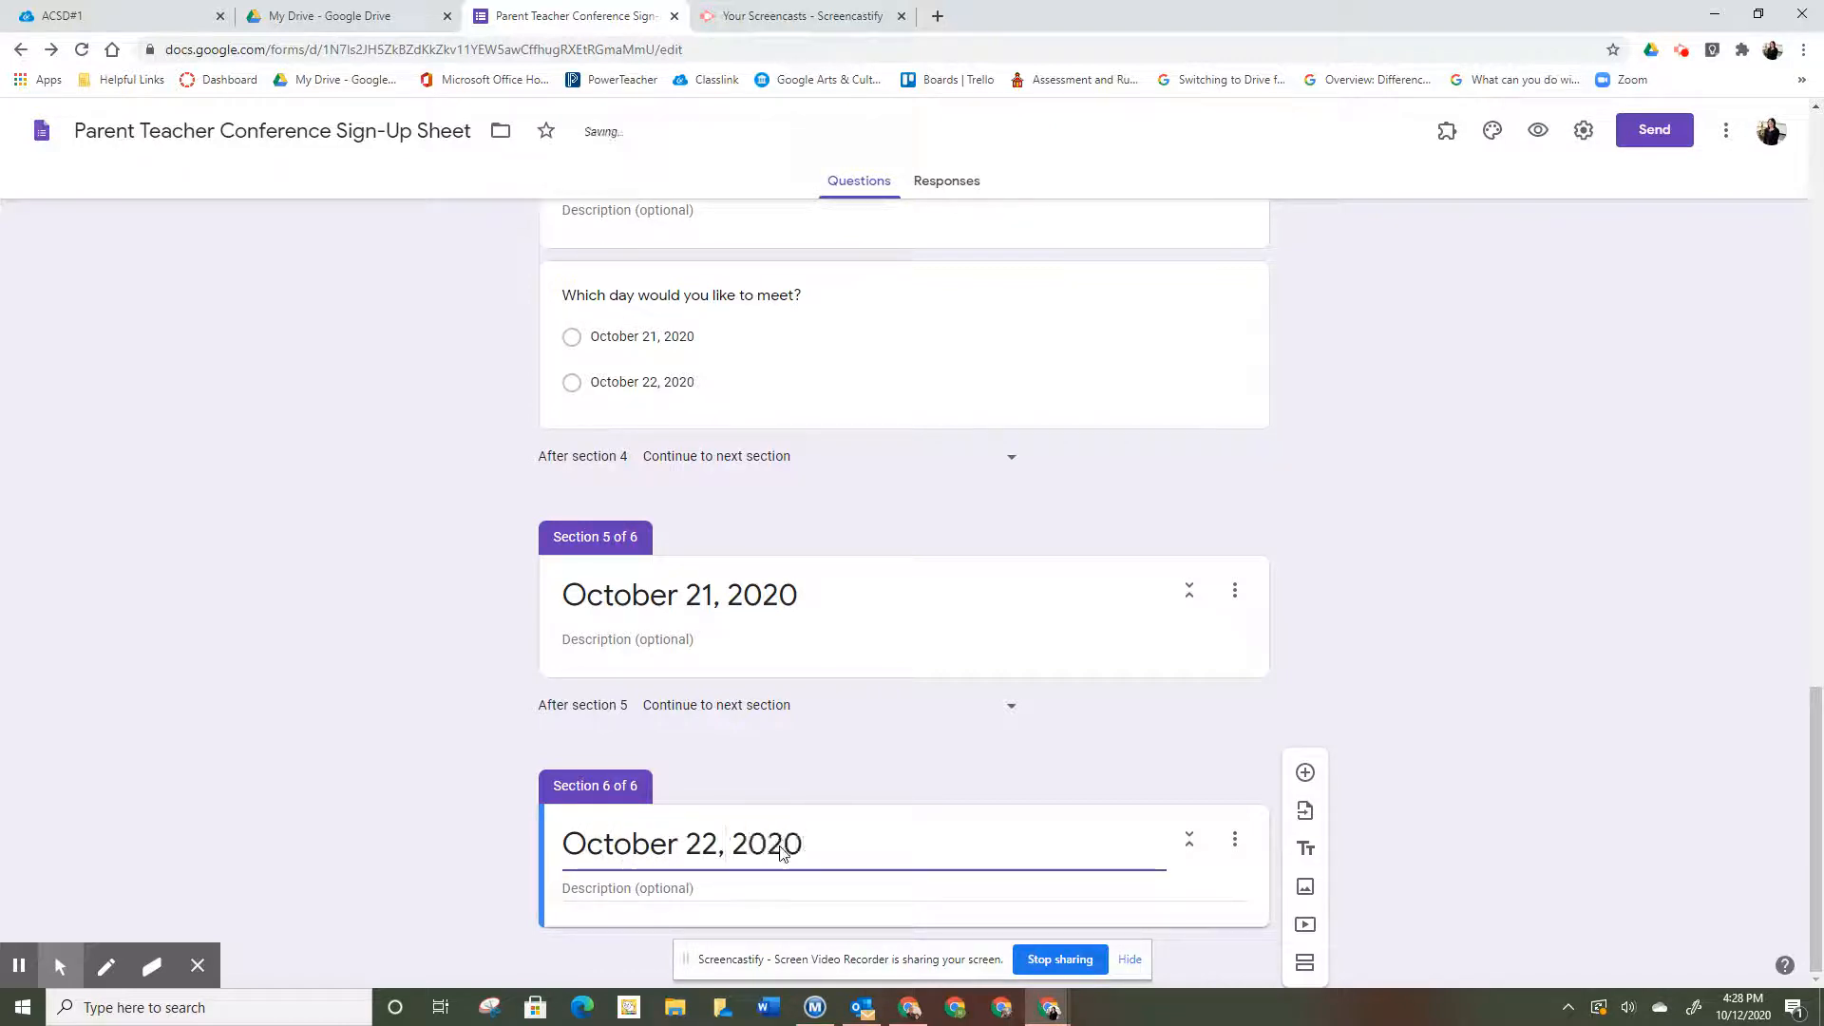
left_click(886, 632)
left_click(1019, 401)
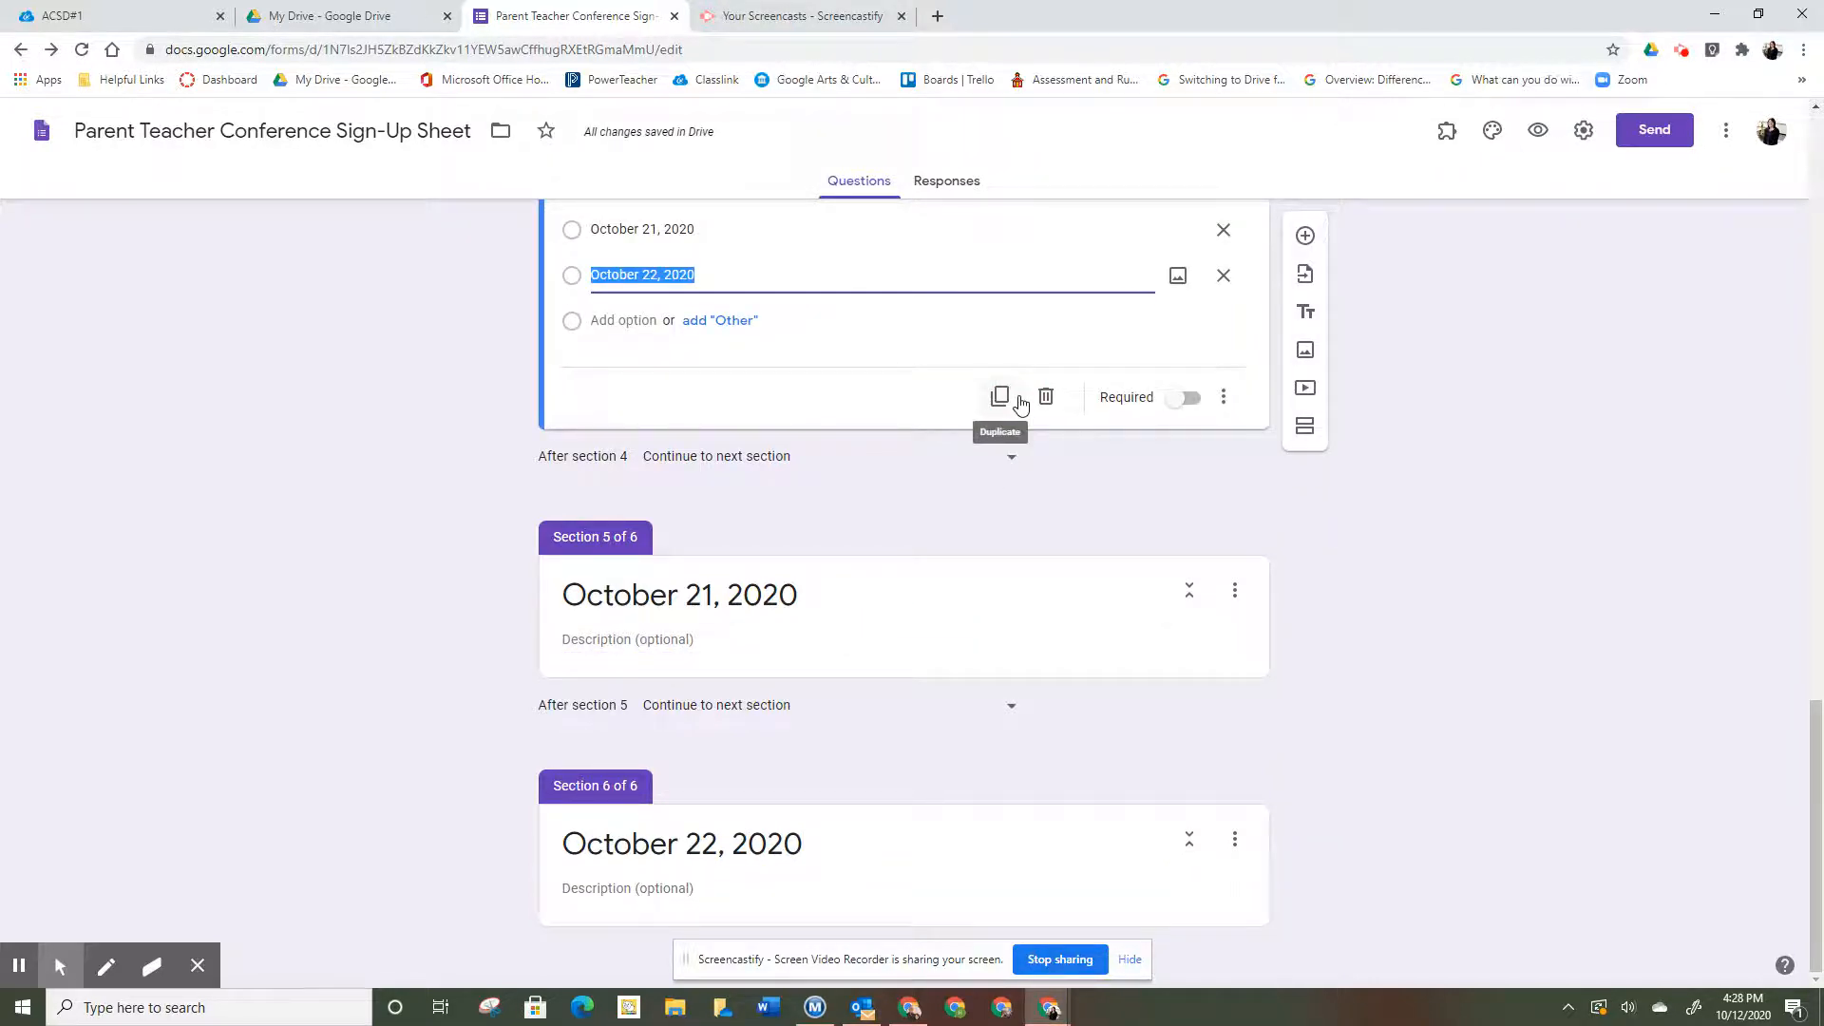
- Make the day question required, routing October 21 answers to section 5 and October 22 to section 6
left_click(1193, 400)
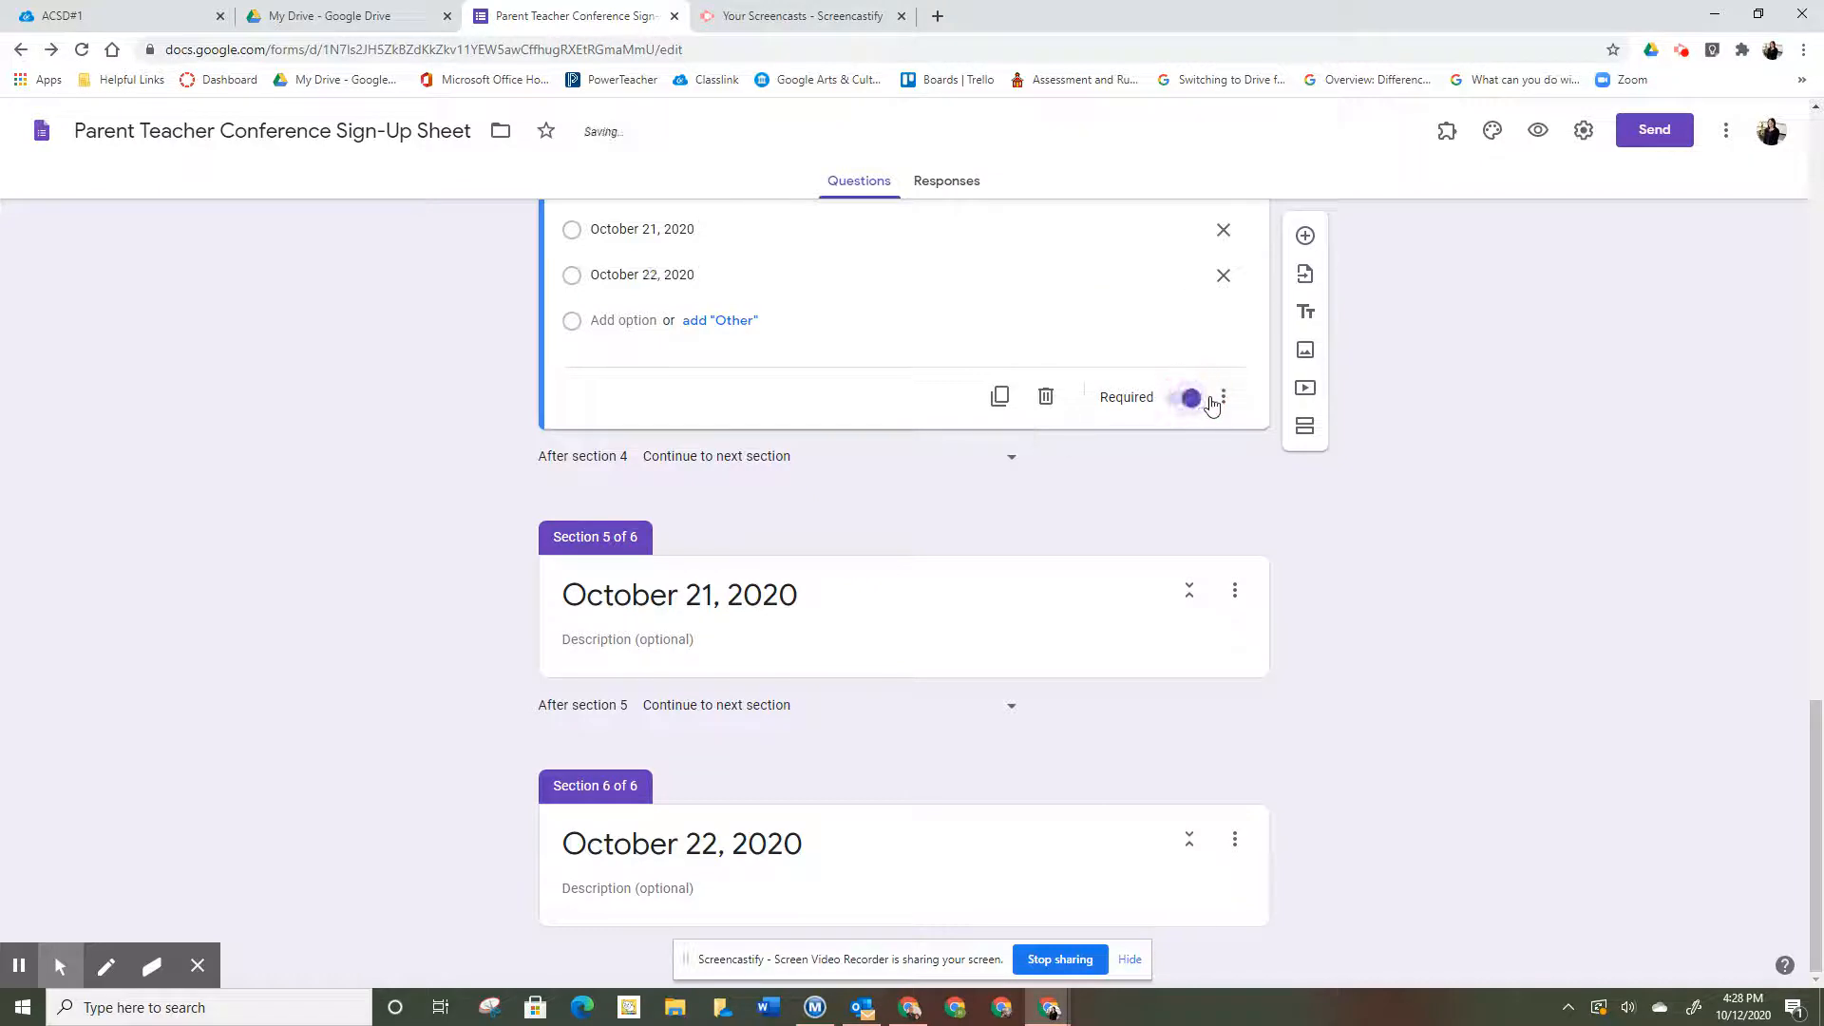
left_click(1223, 397)
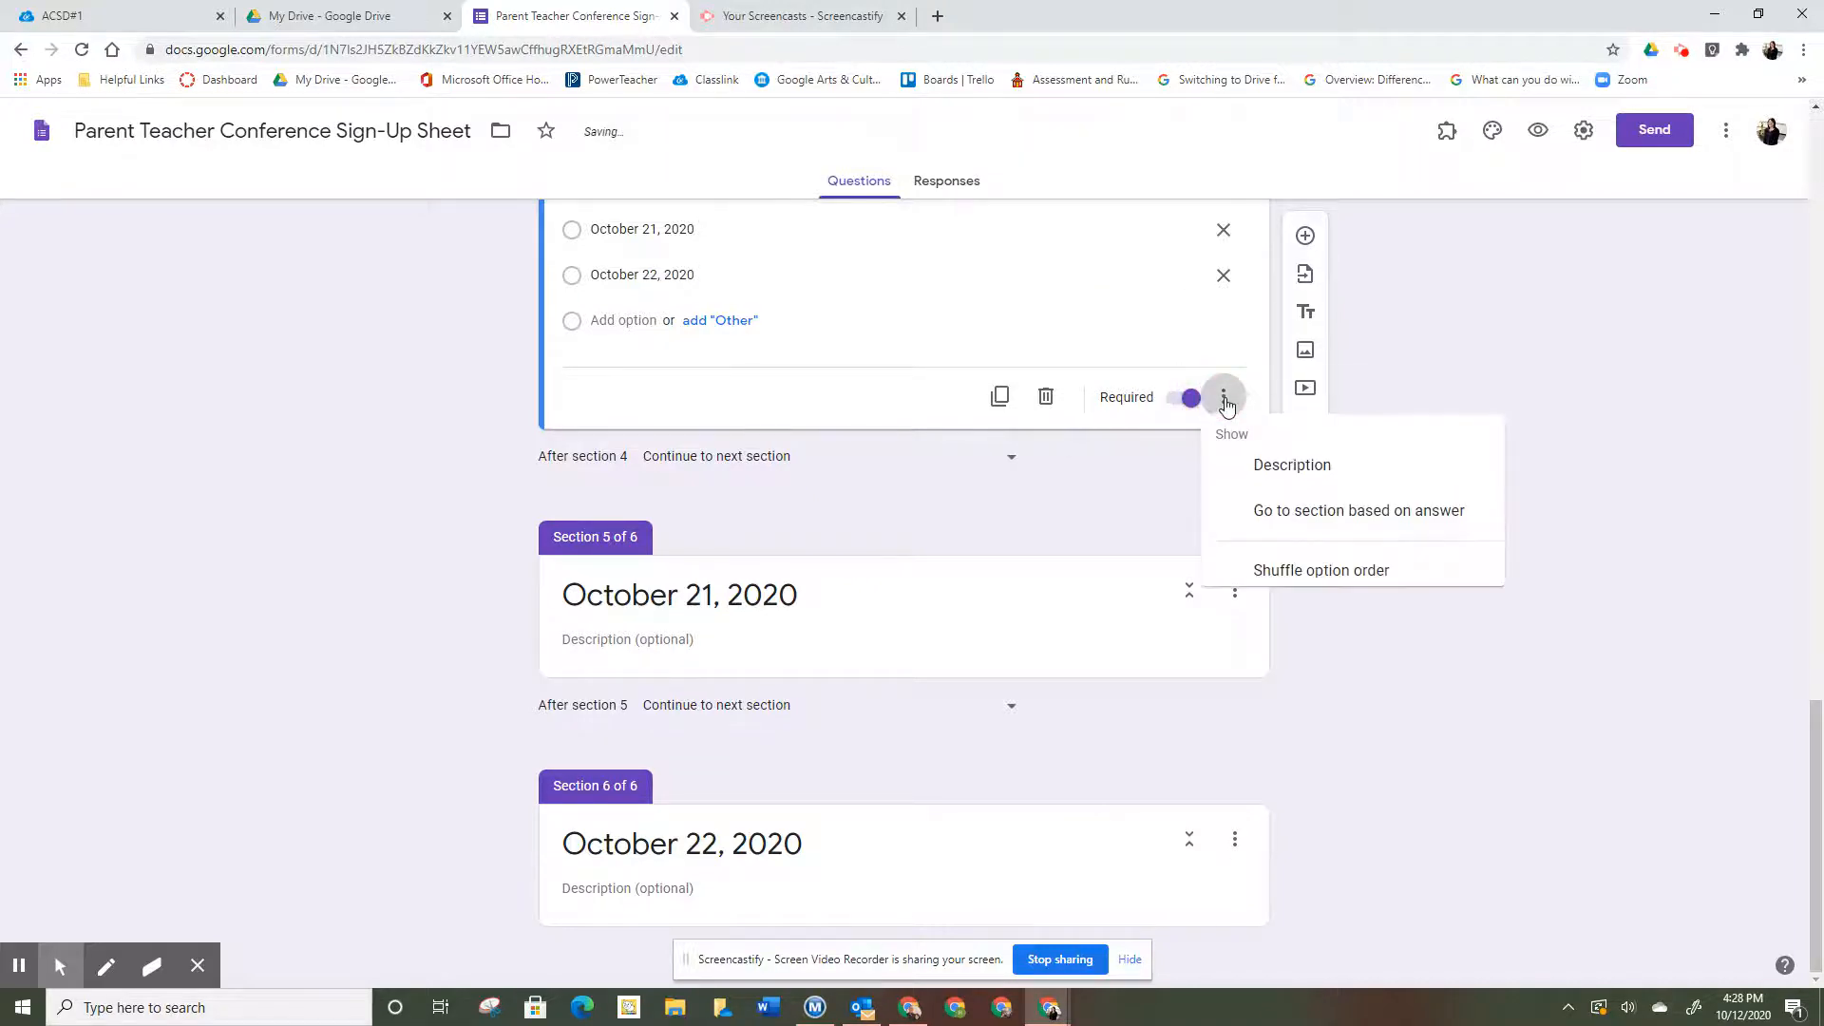
left_click(1284, 515)
scroll(1285, 510, "up", 2)
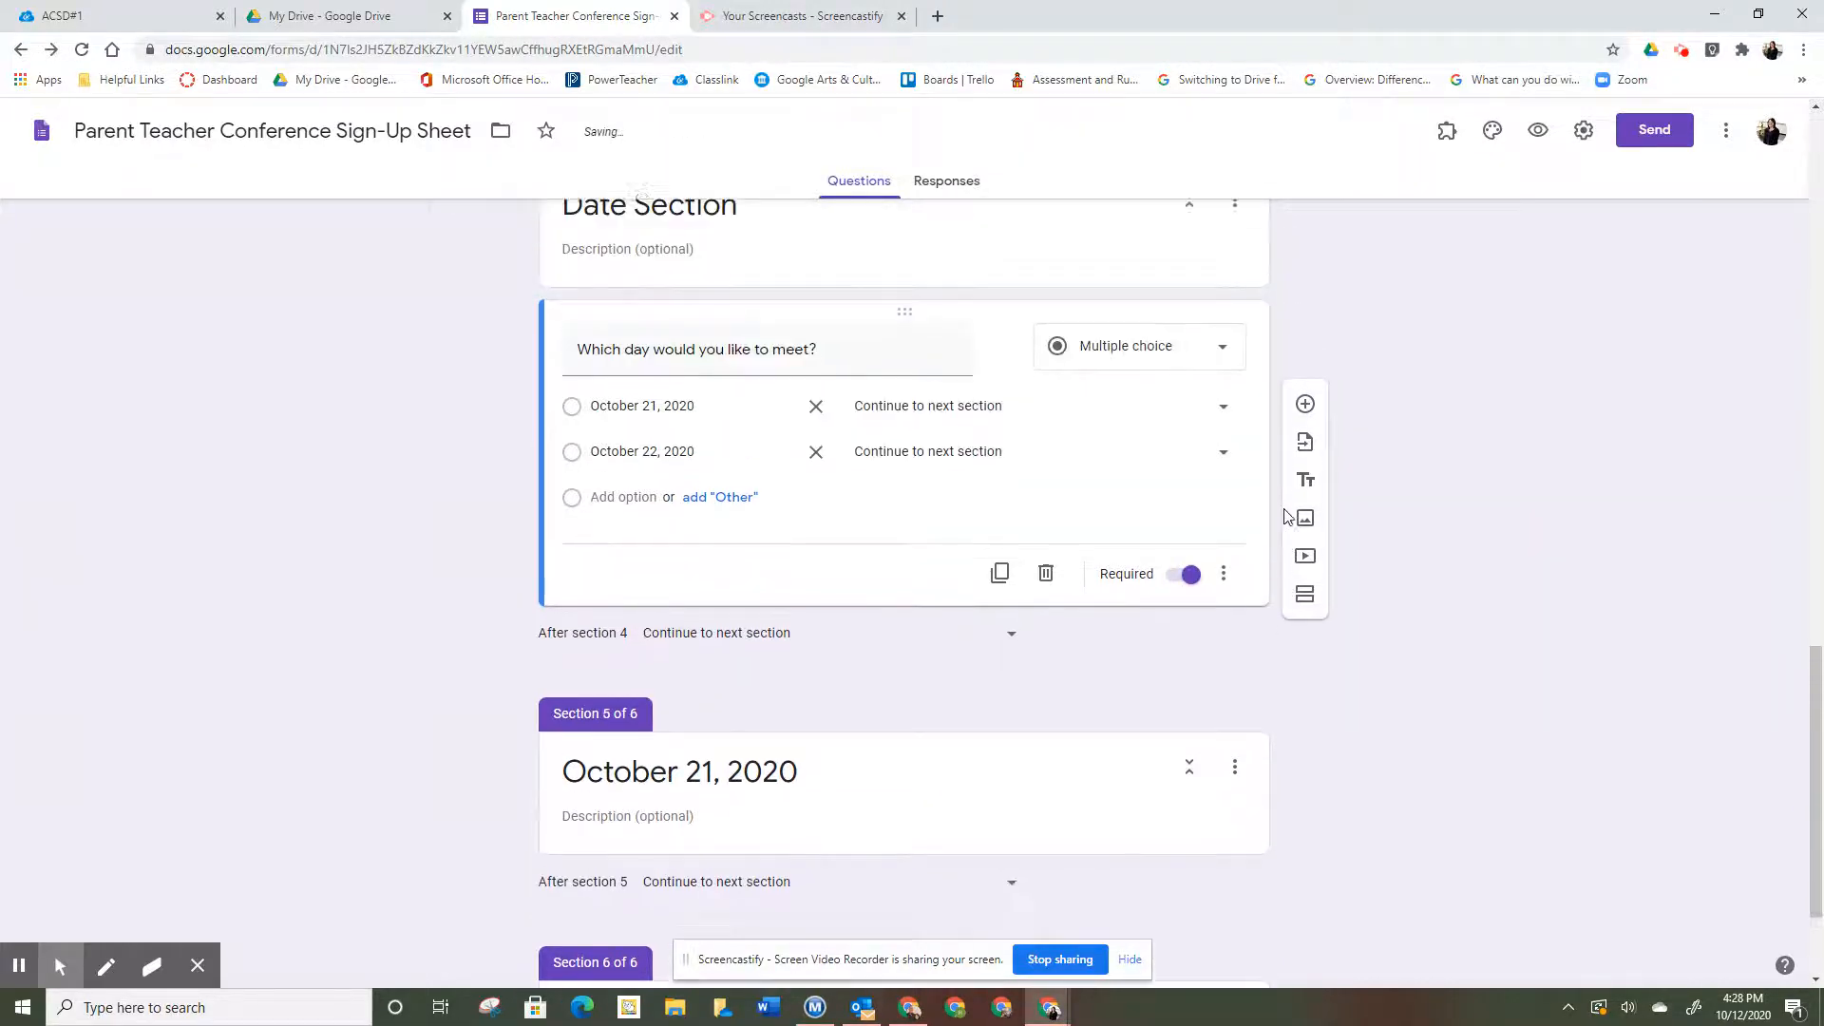
left_click(1223, 420)
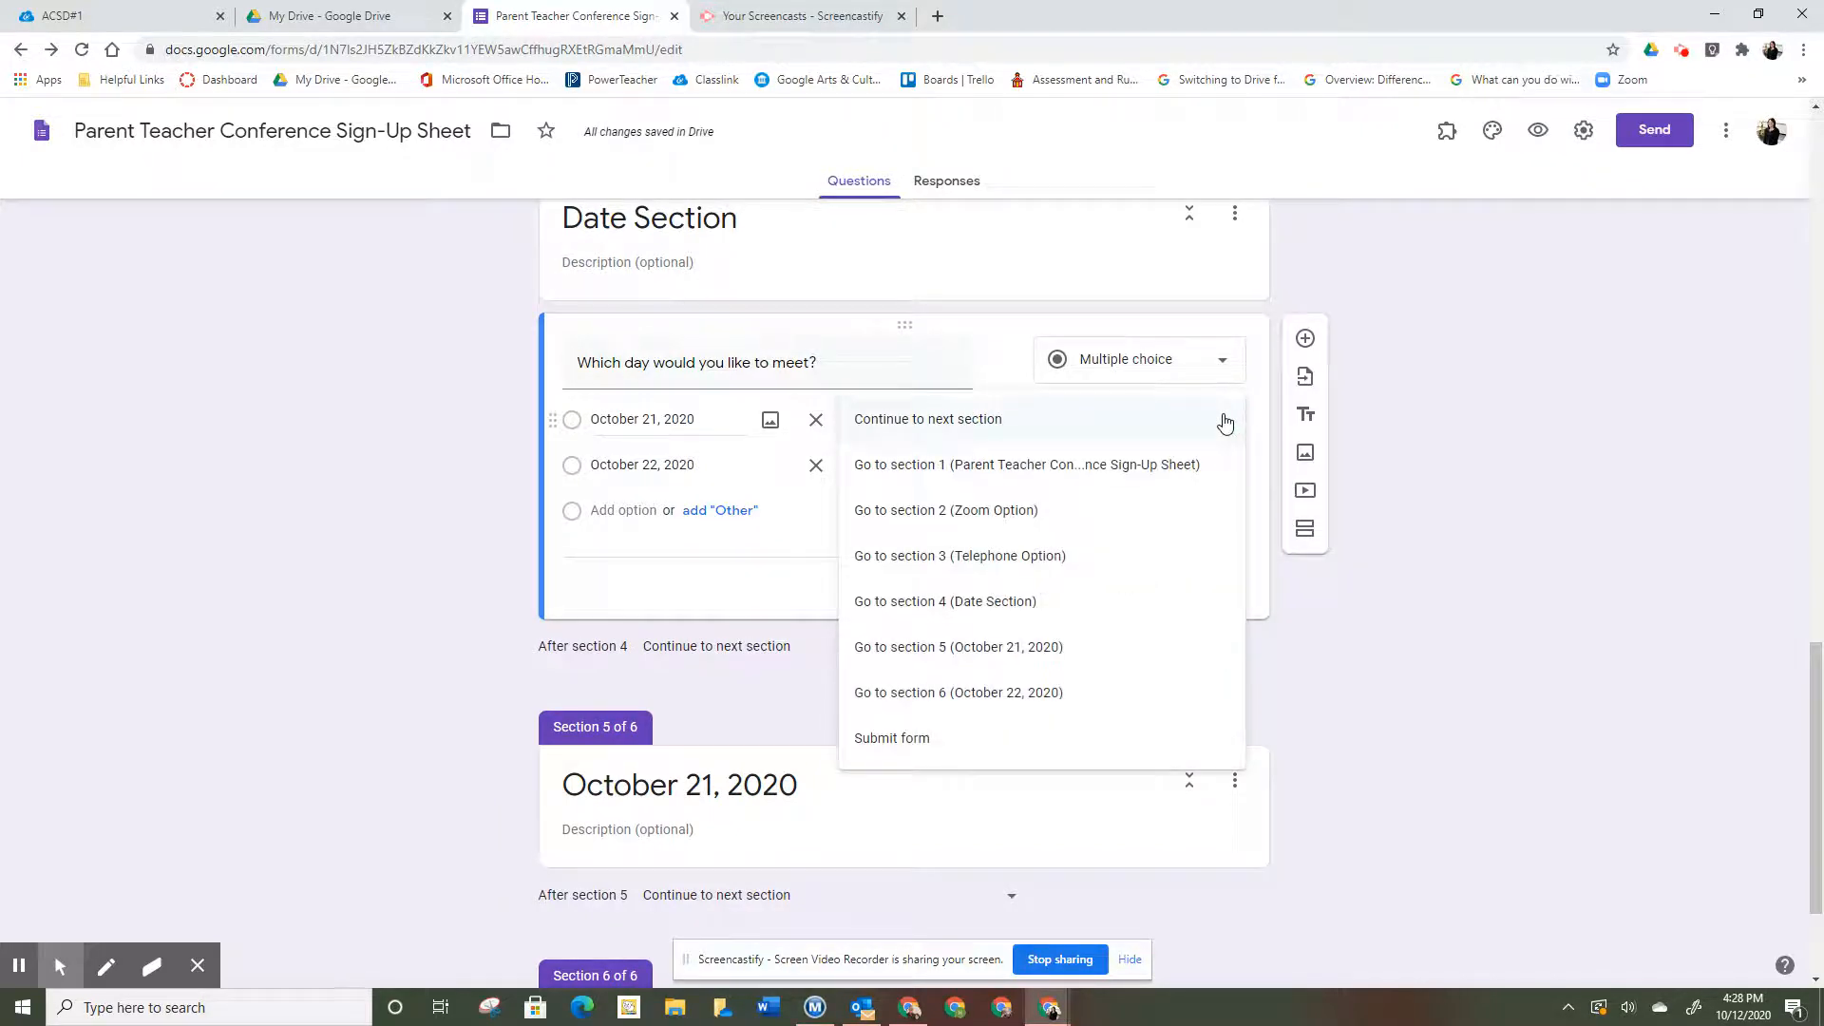
left_click(1120, 649)
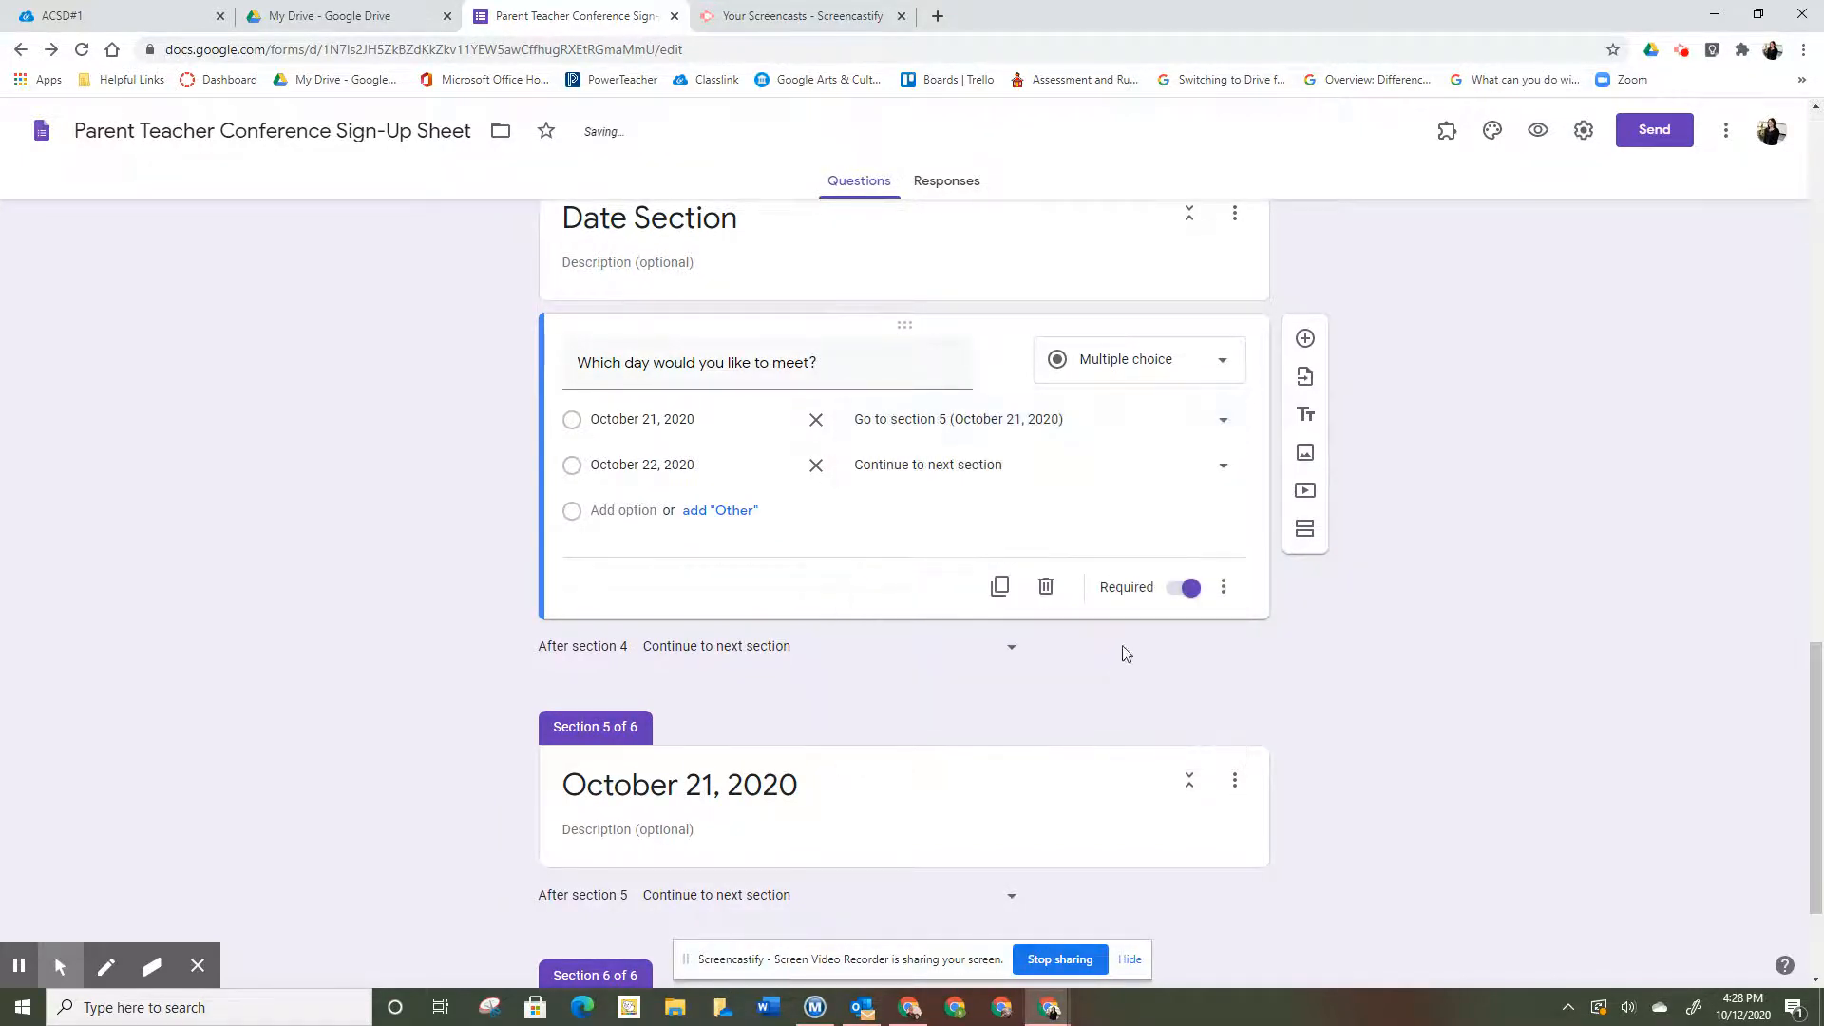
left_click(1225, 471)
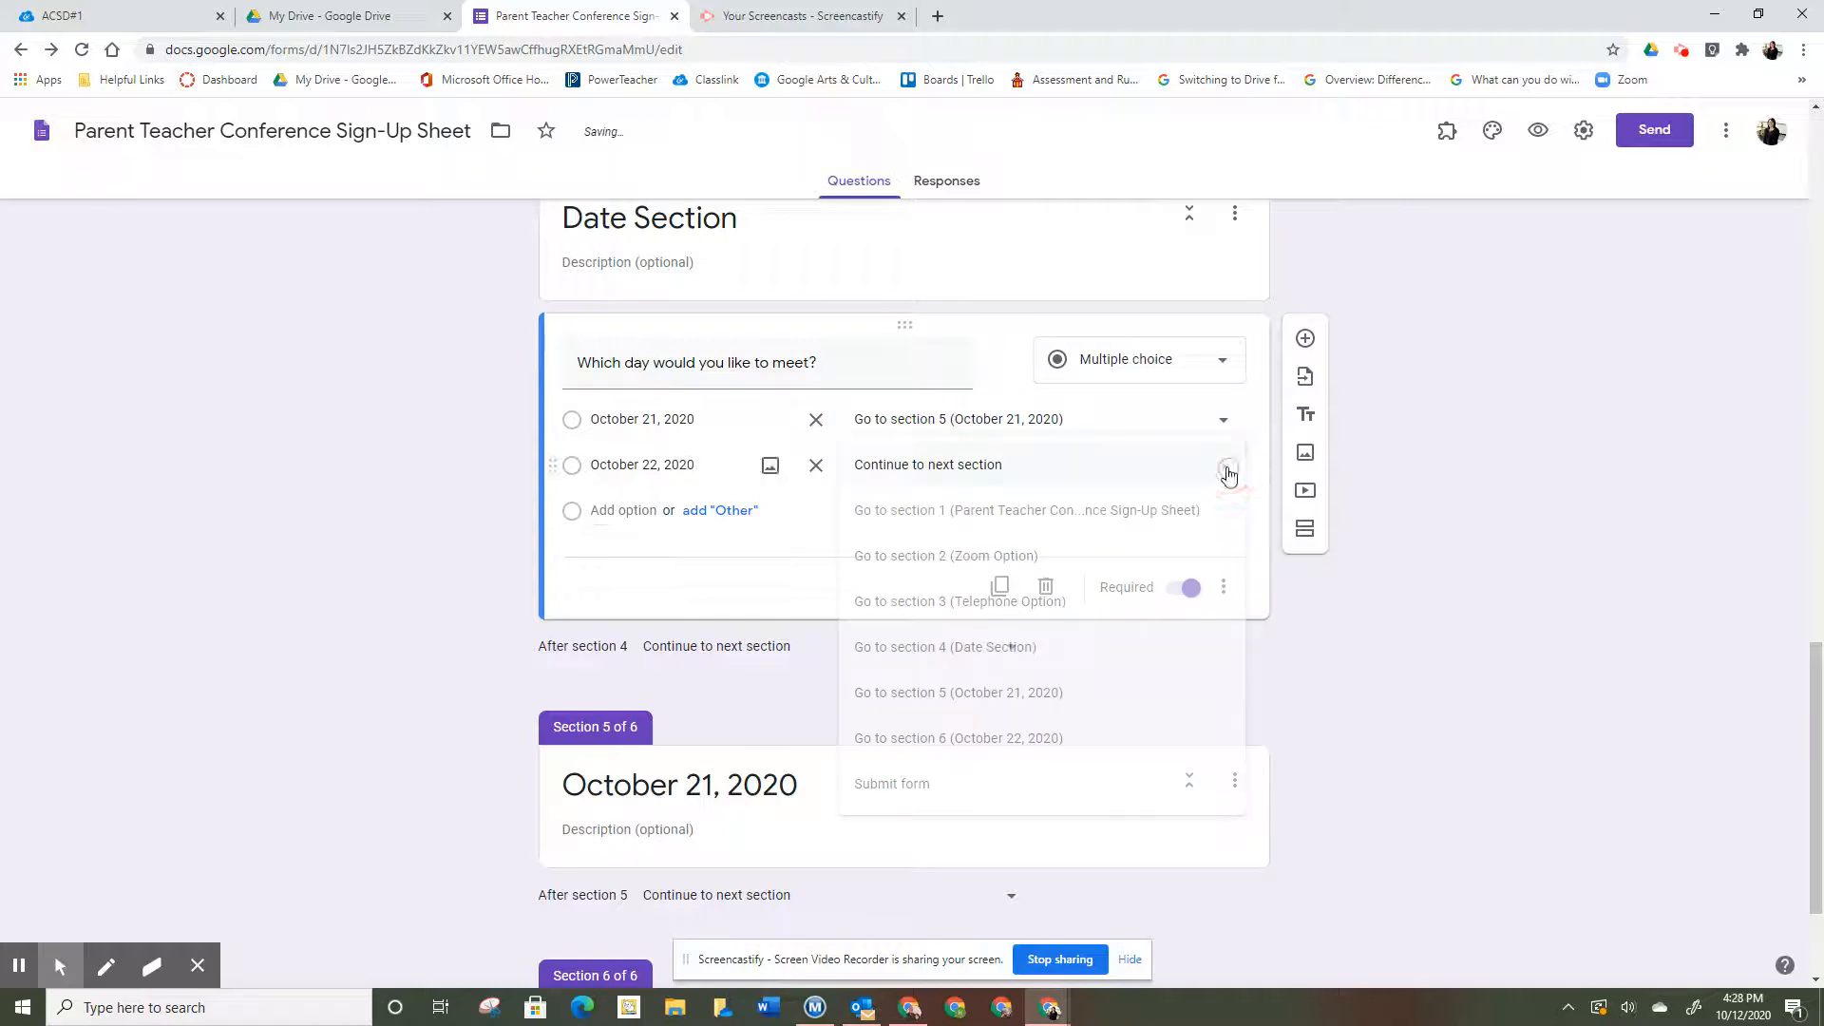
left_click(1165, 738)
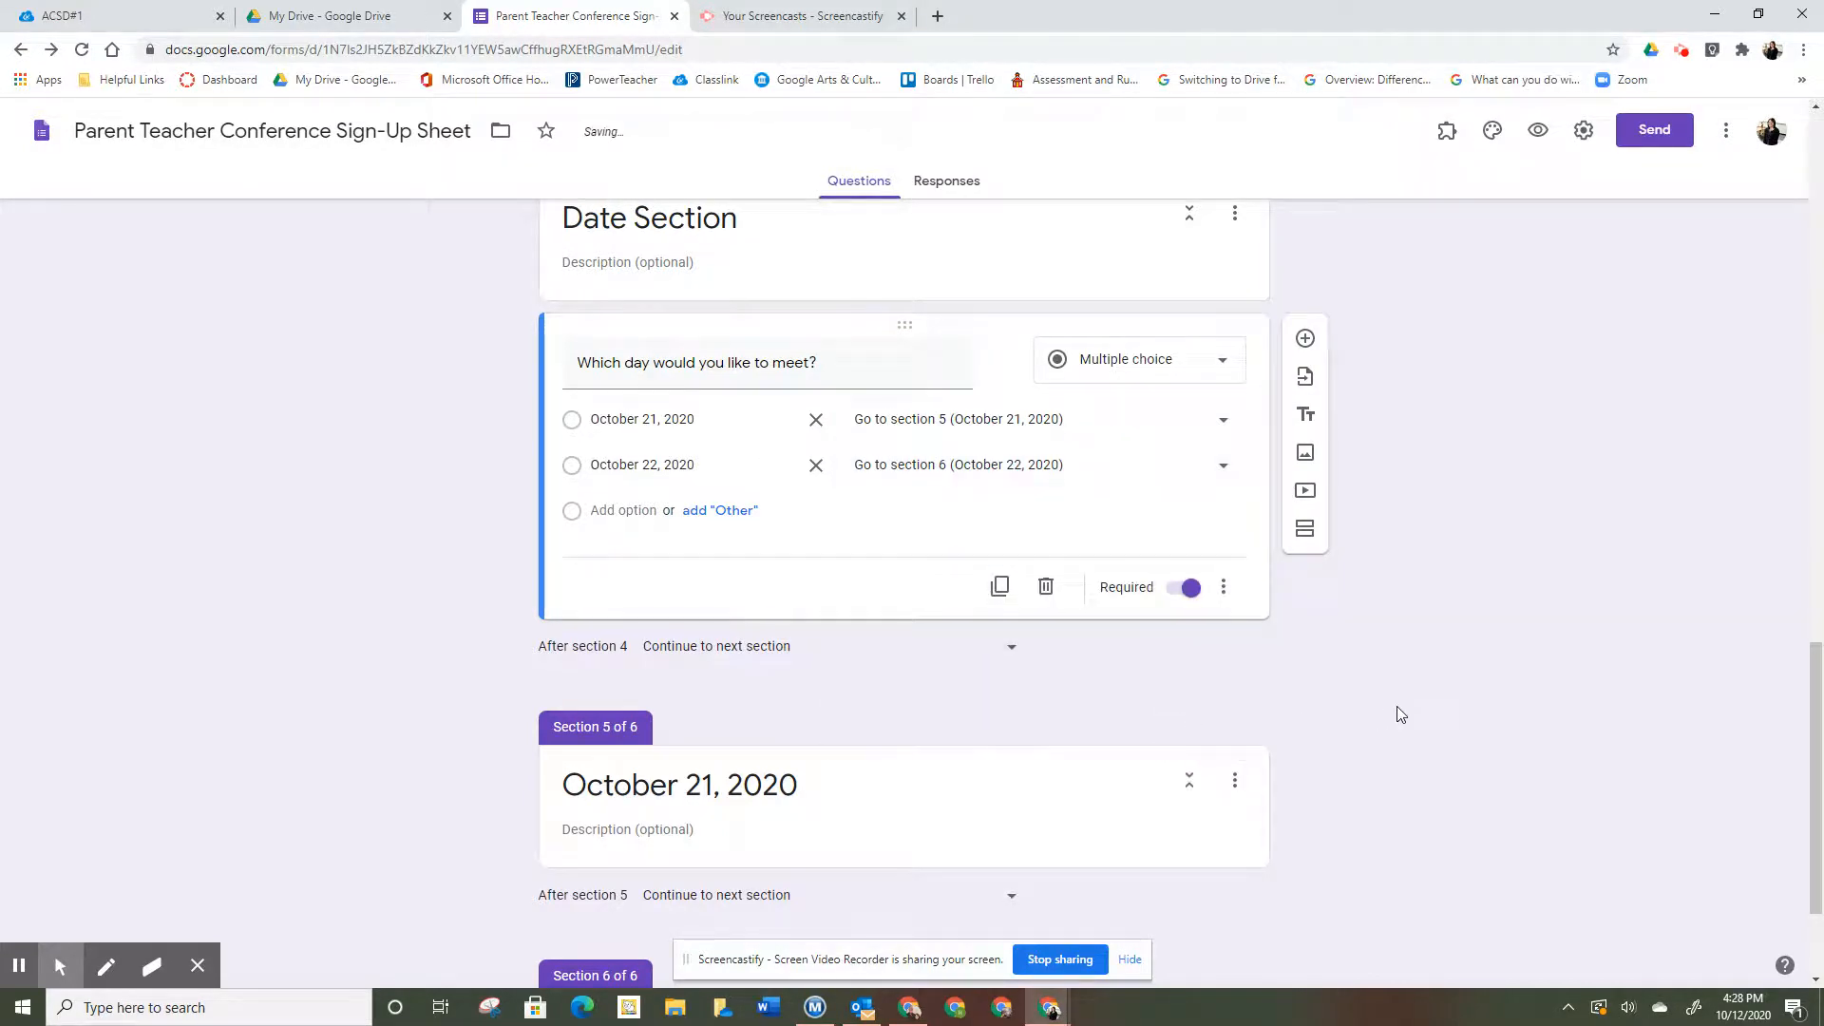
scroll(1400, 715, "down", 2)
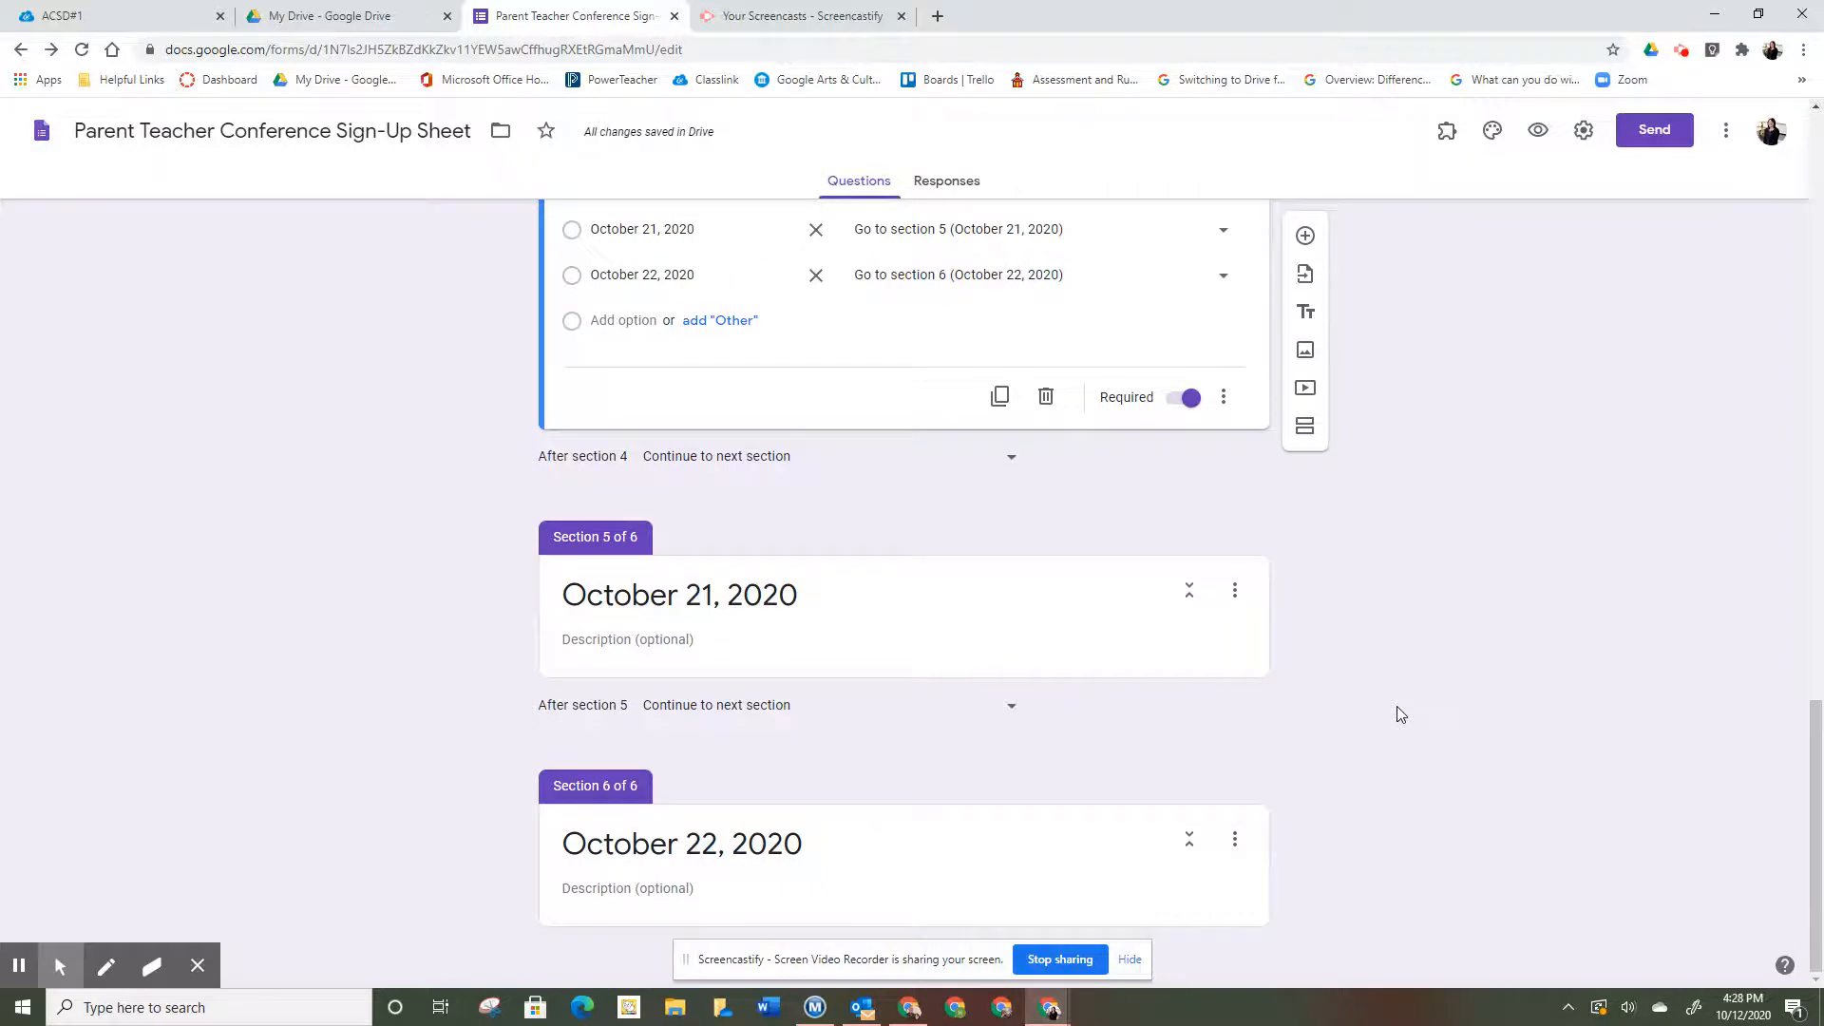
left_click(1235, 669)
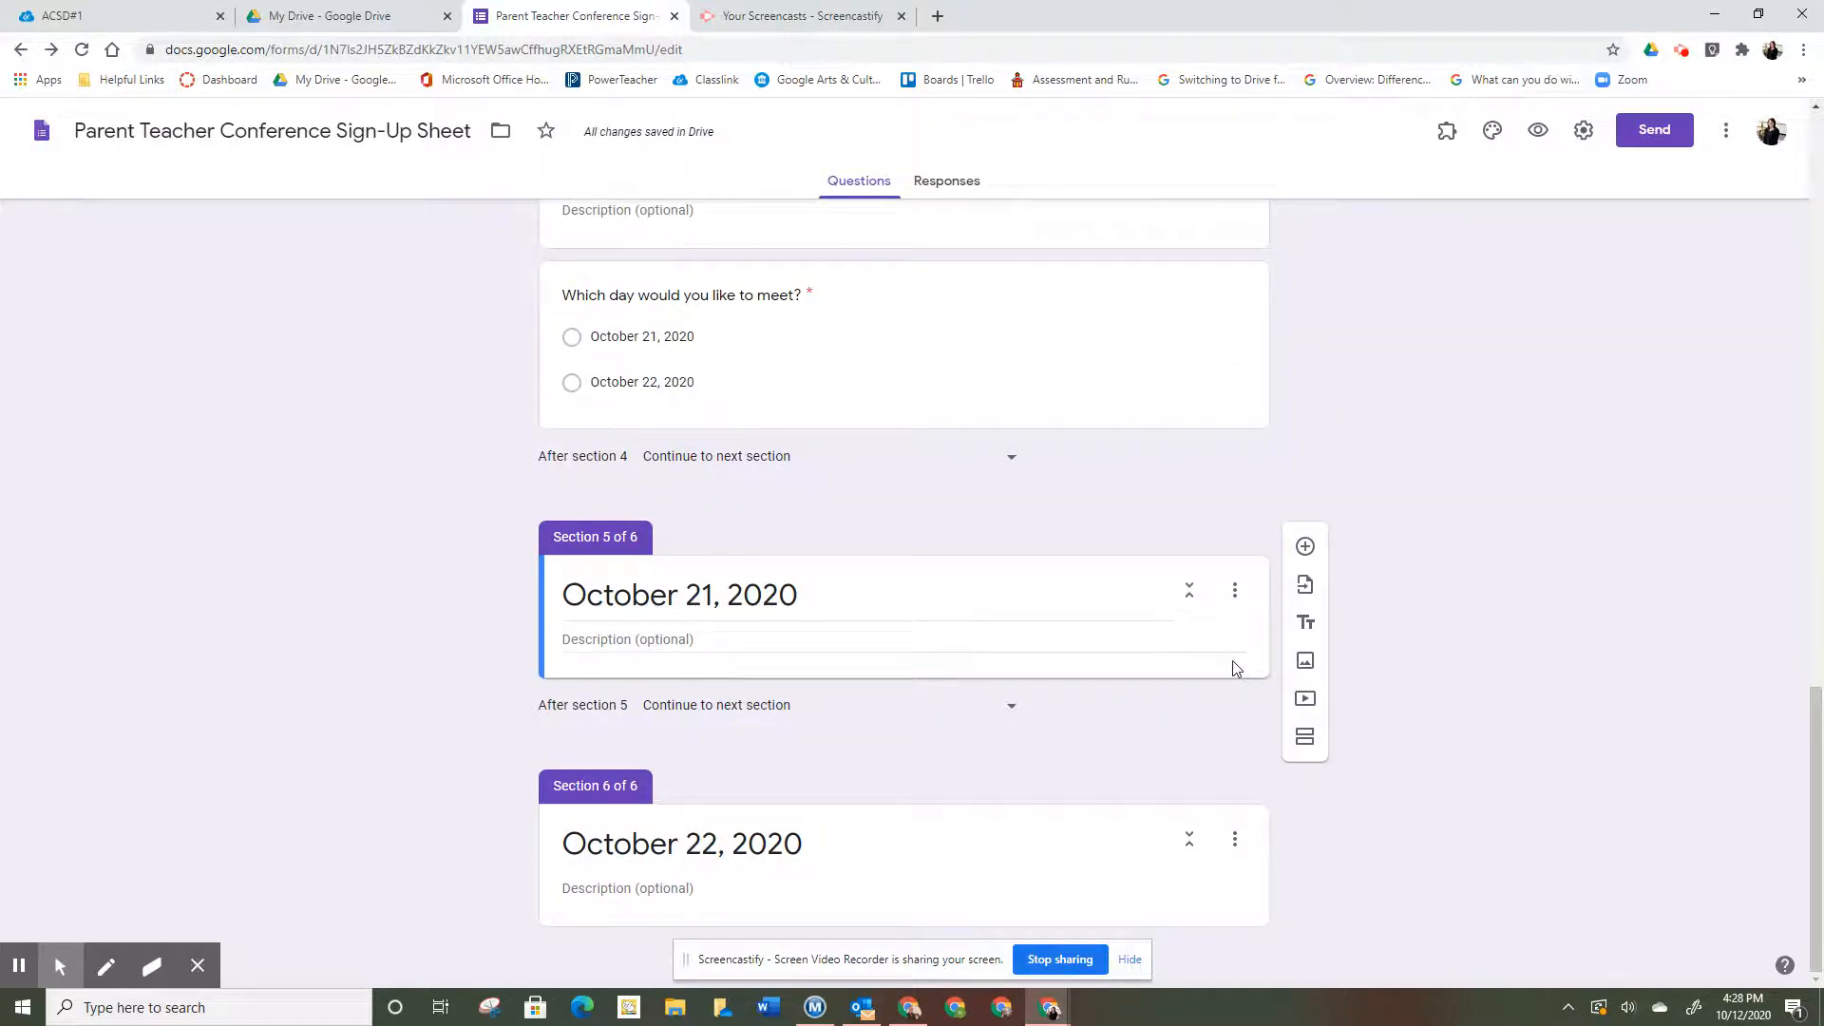
- Add 'What time would you like to meet?' to section 5 with slots 12 pm, 12:15 pm, 12:30 pm, 12:45 pm
left_click(1319, 547)
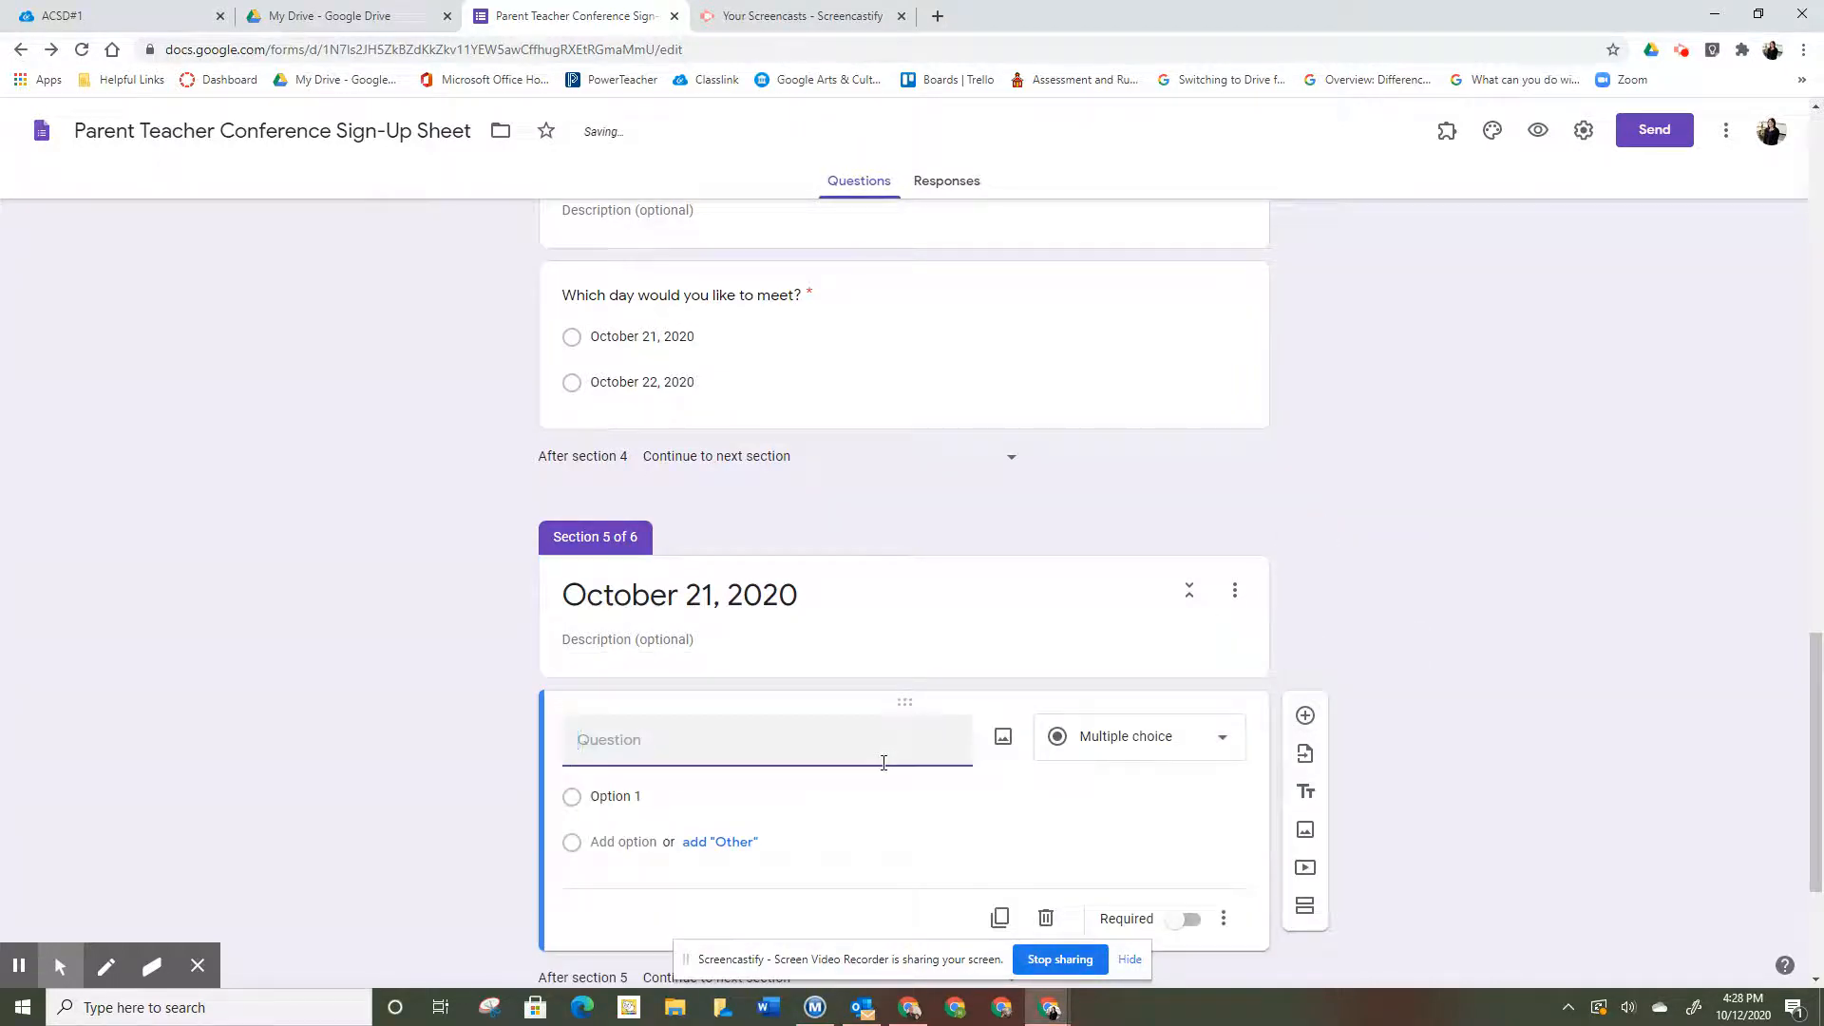
type("What time would you like to meet?")
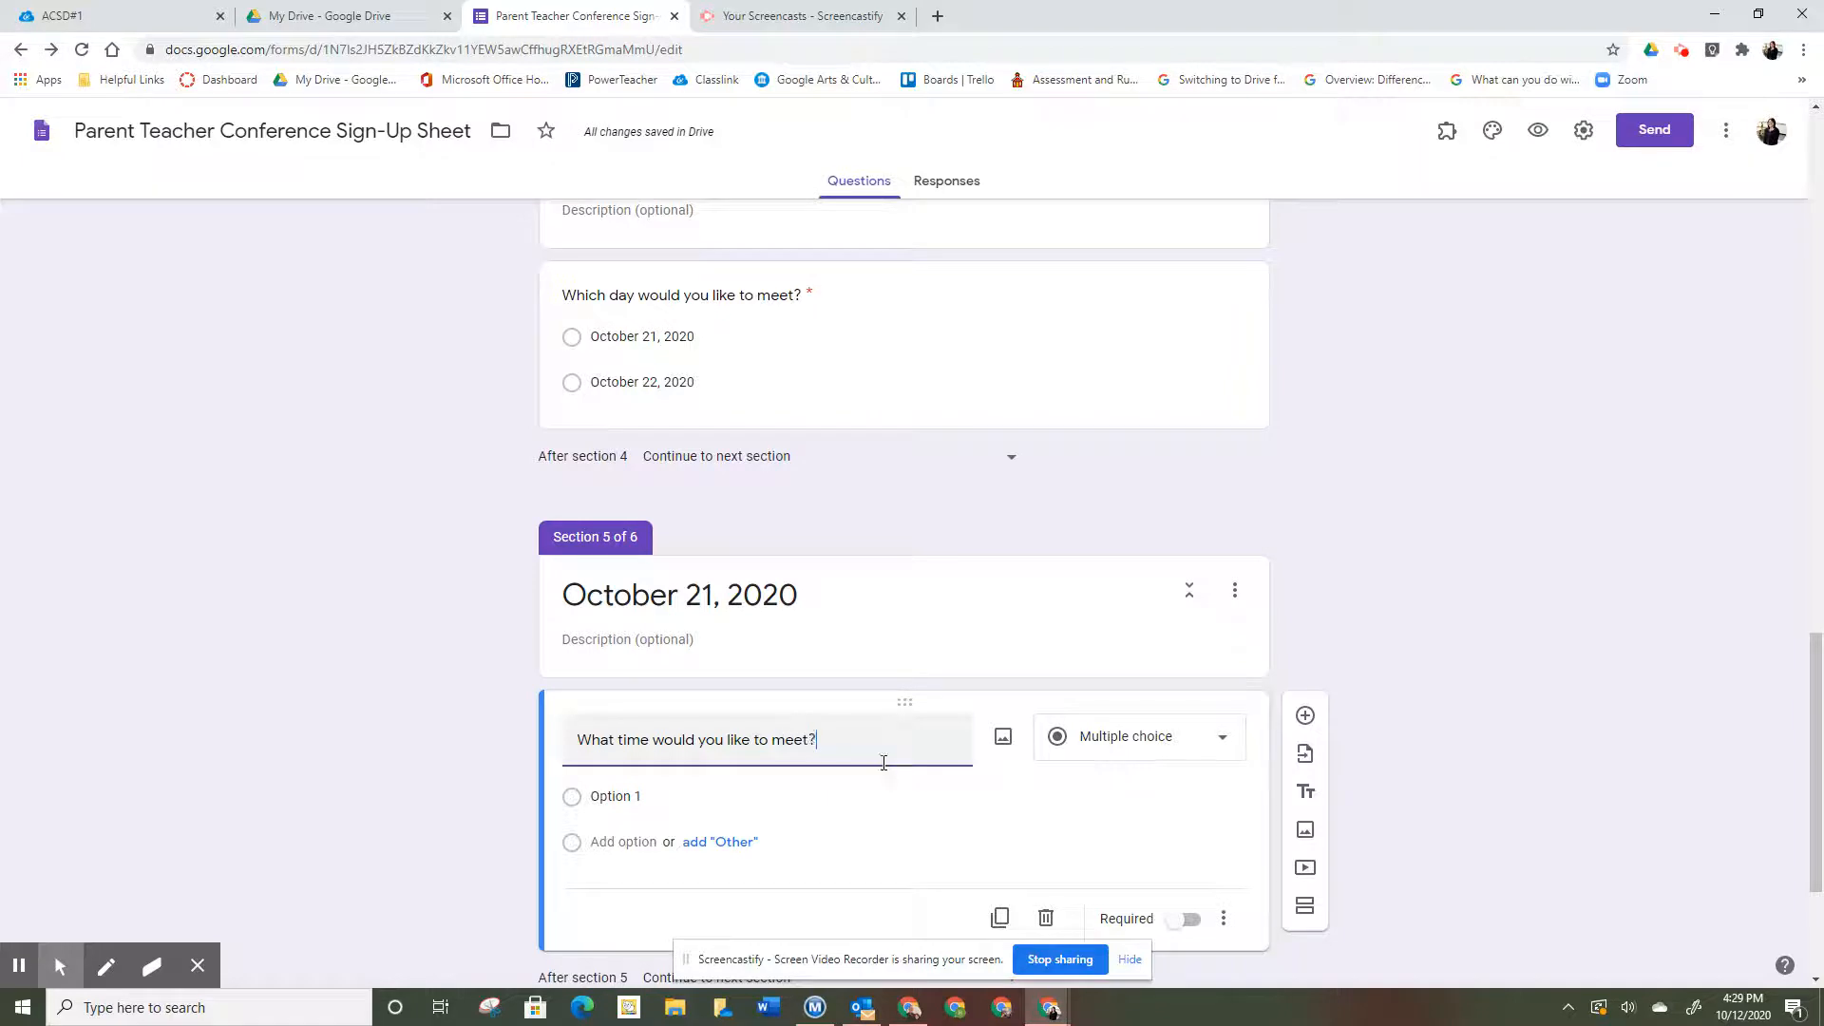
left_click(640, 796)
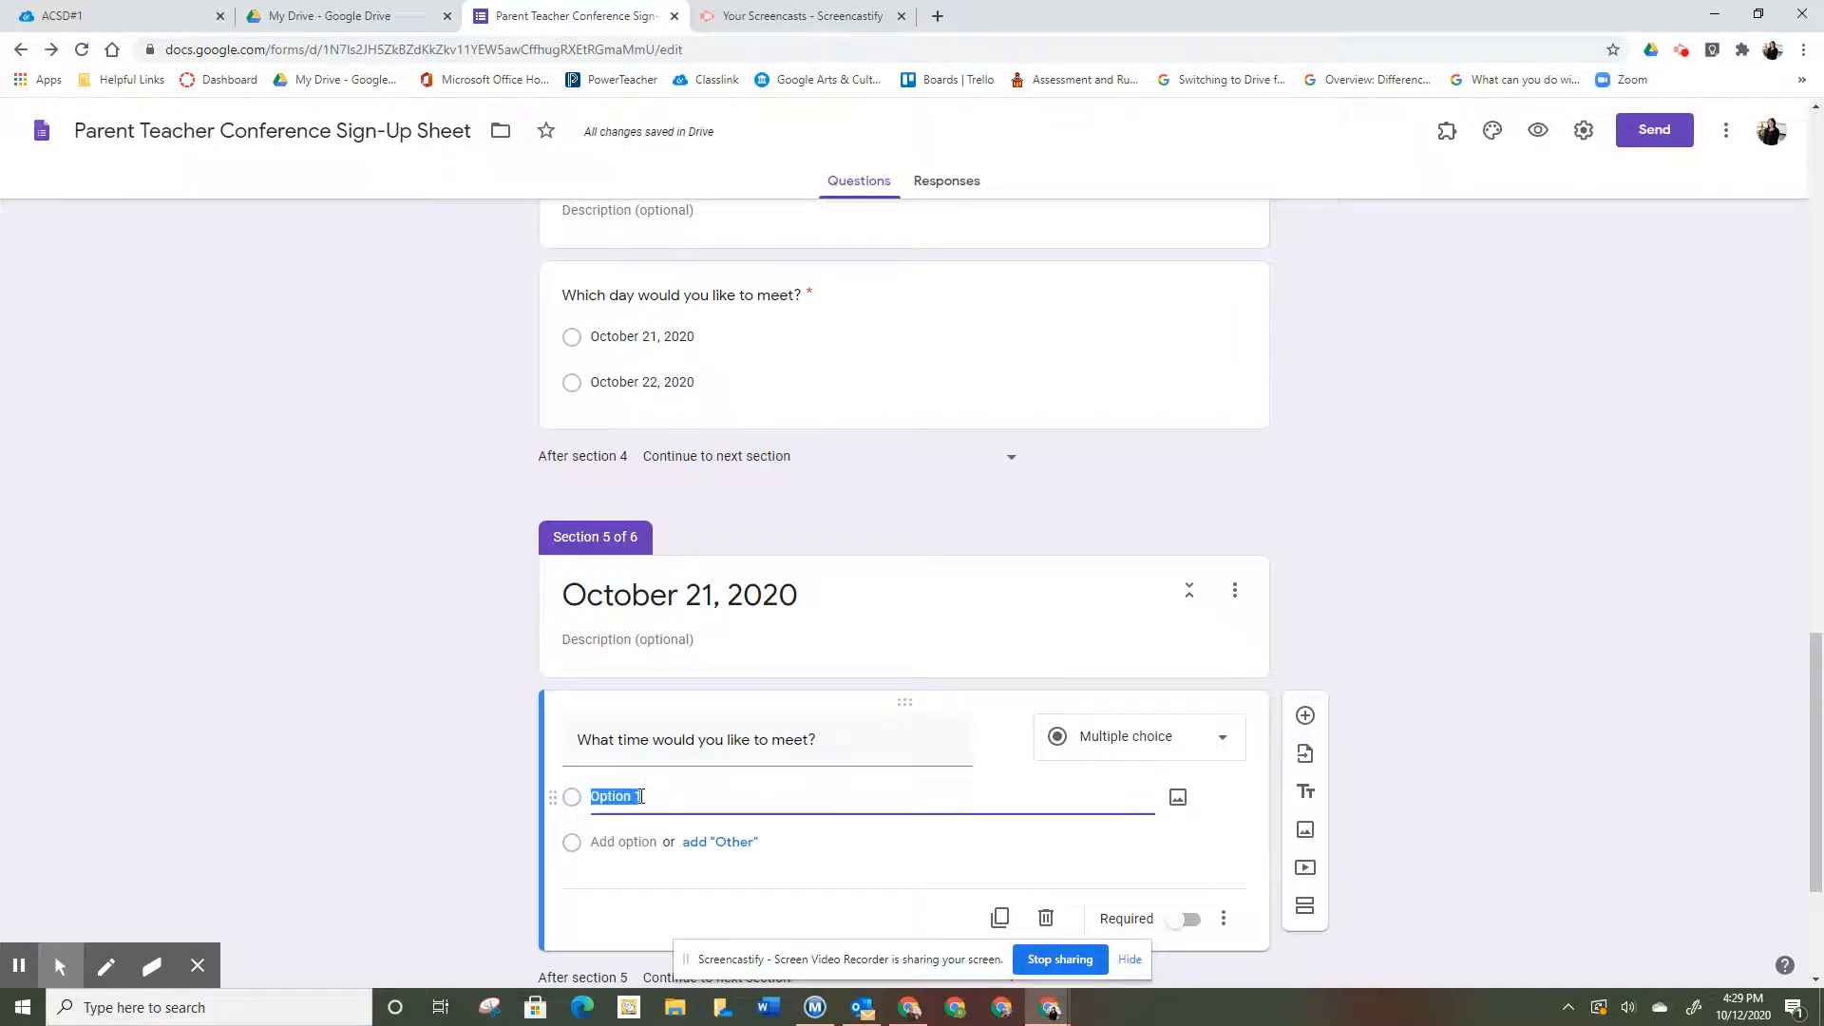
type("12 pm")
left_click(620, 845)
type("12:")
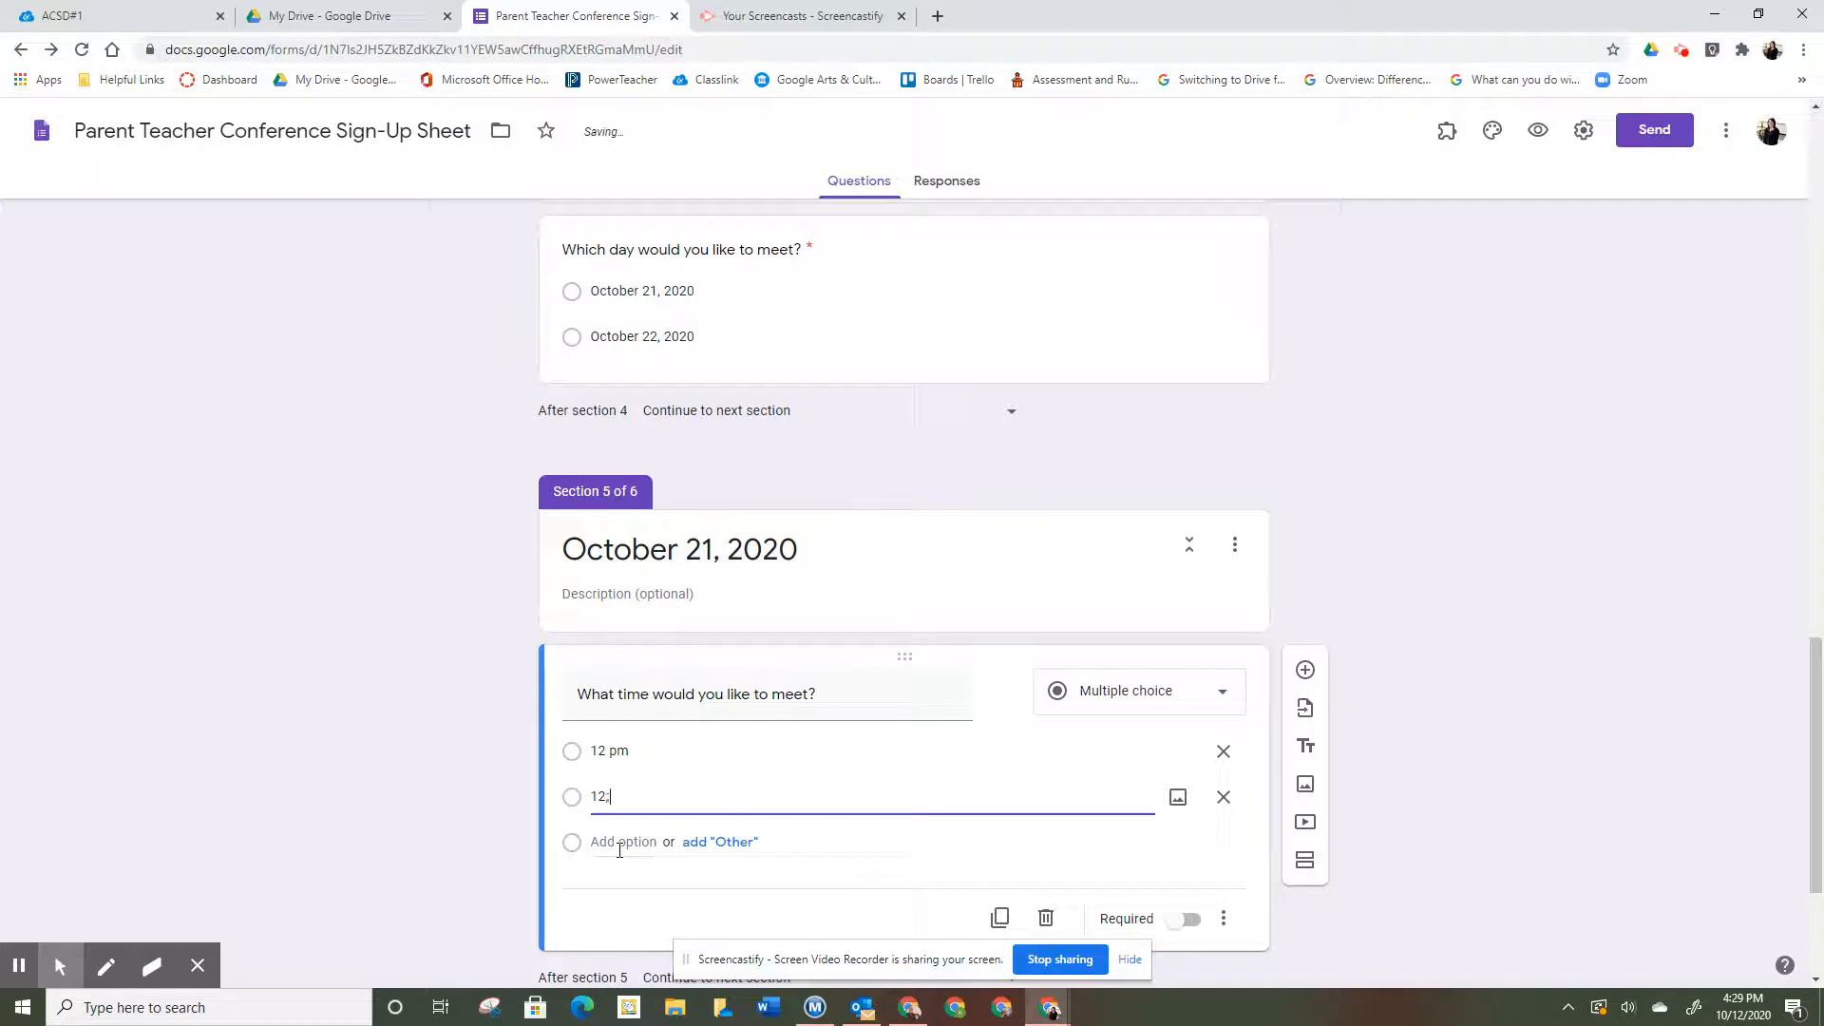
type("15 pm")
left_click(619, 846)
type("12")
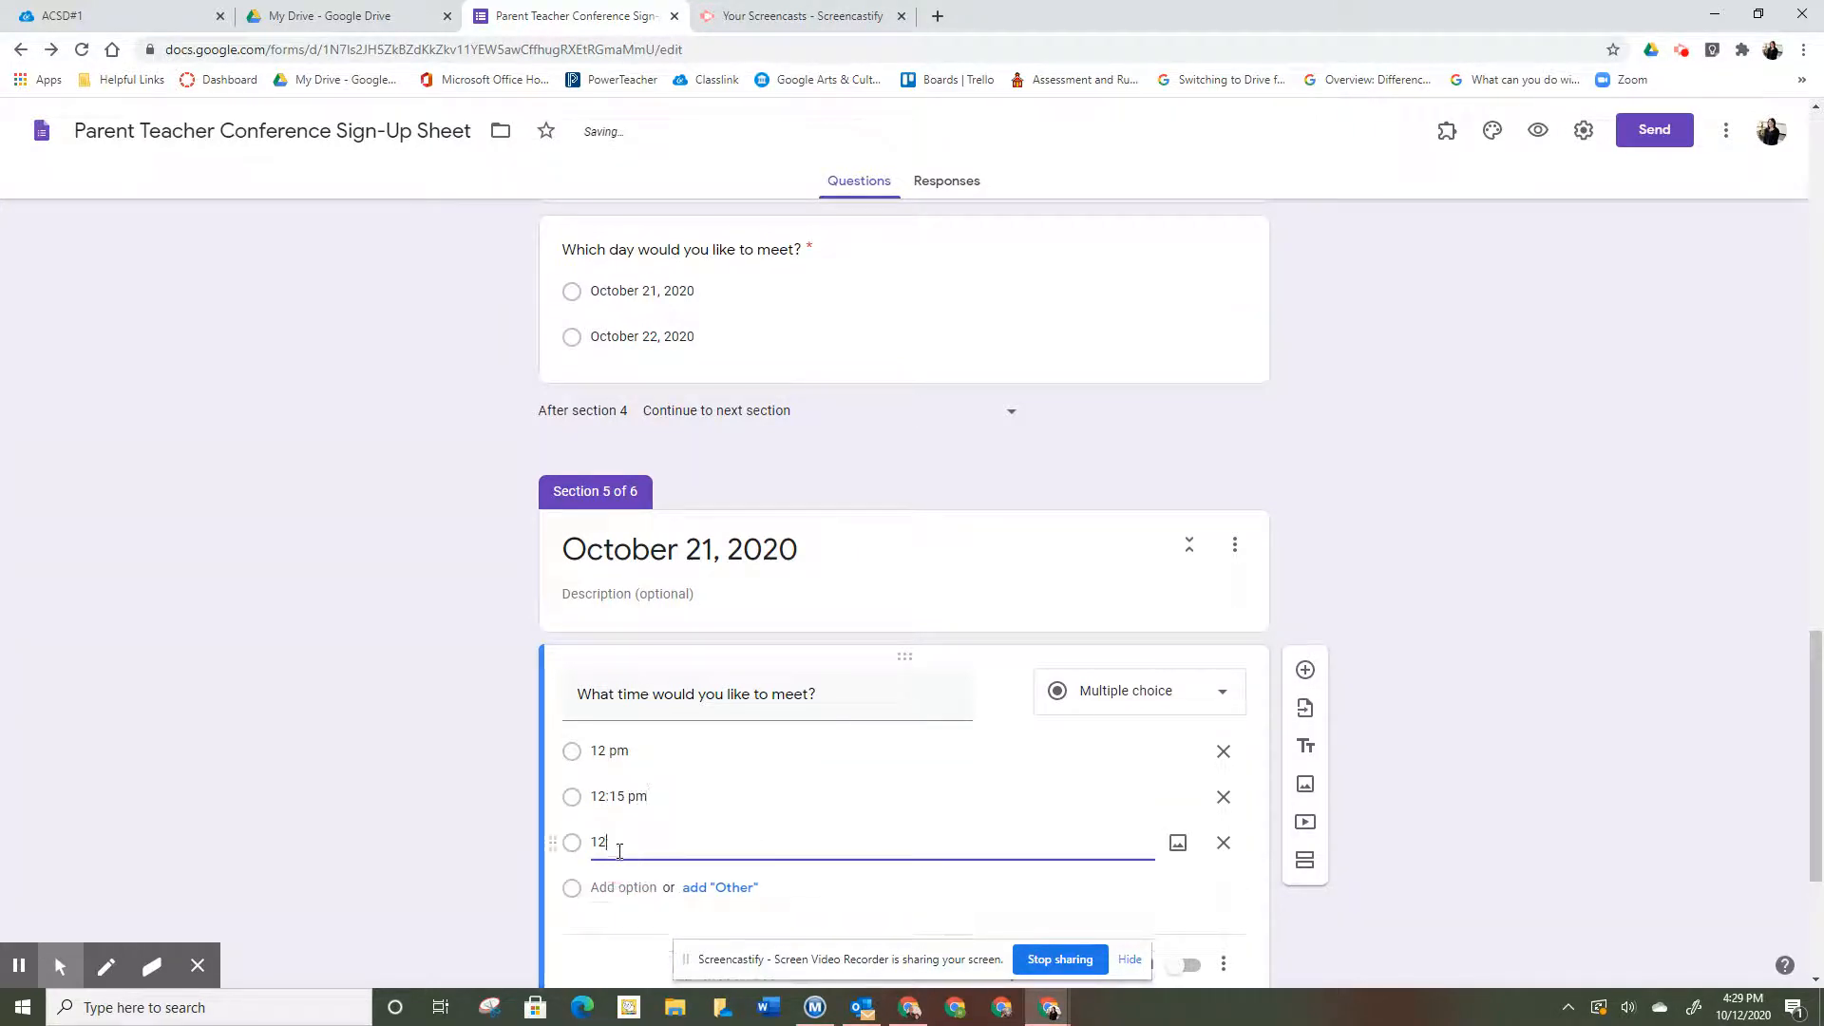
type(":30 pm")
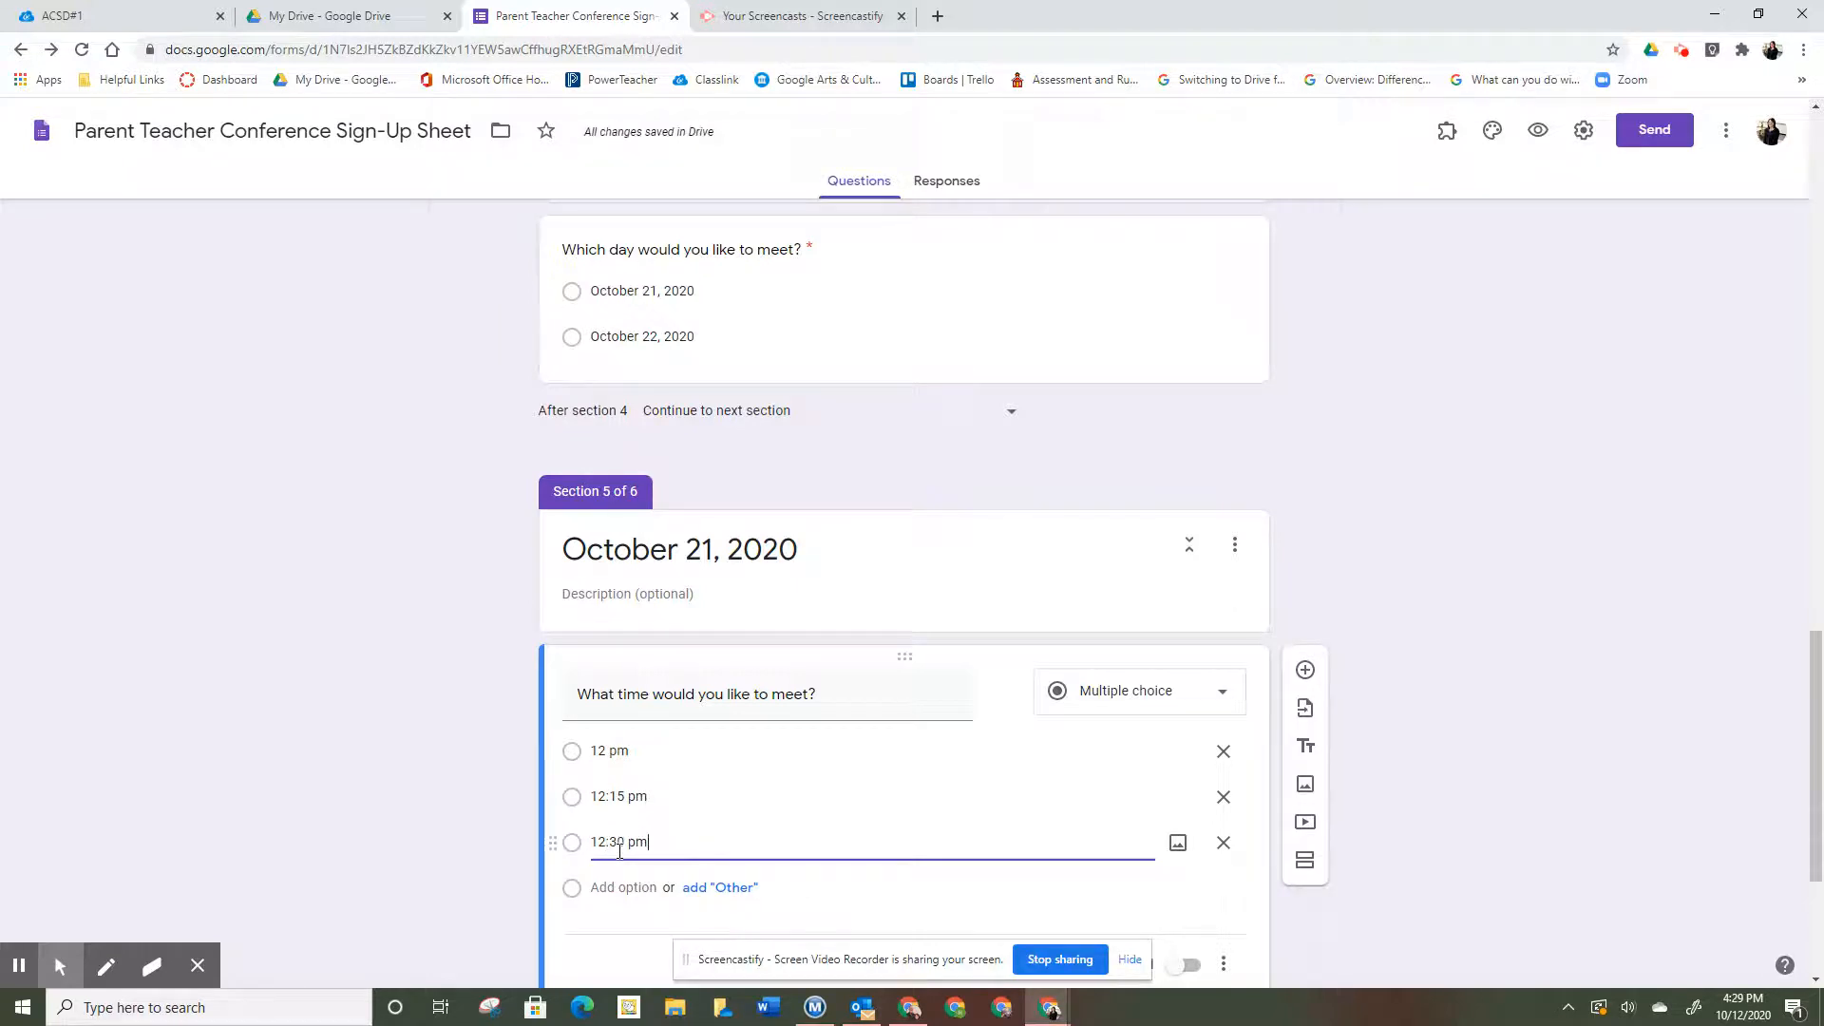
left_click(629, 892)
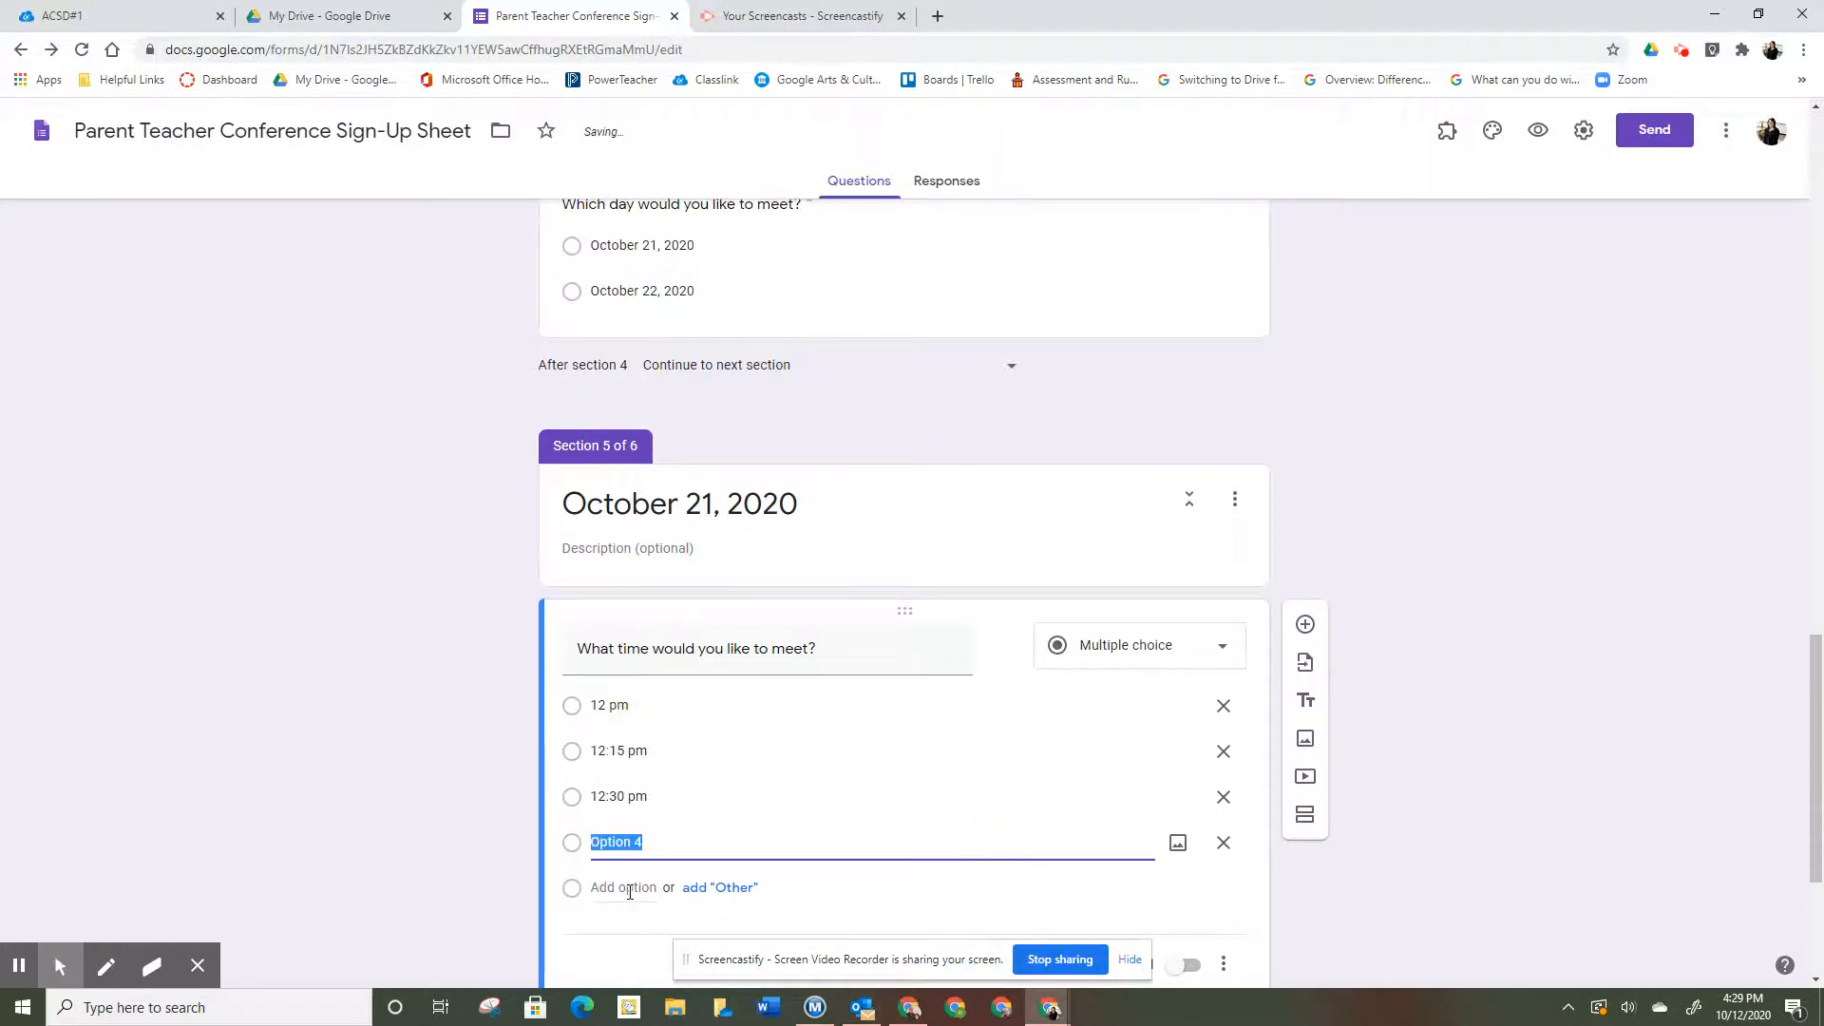
type("12:45")
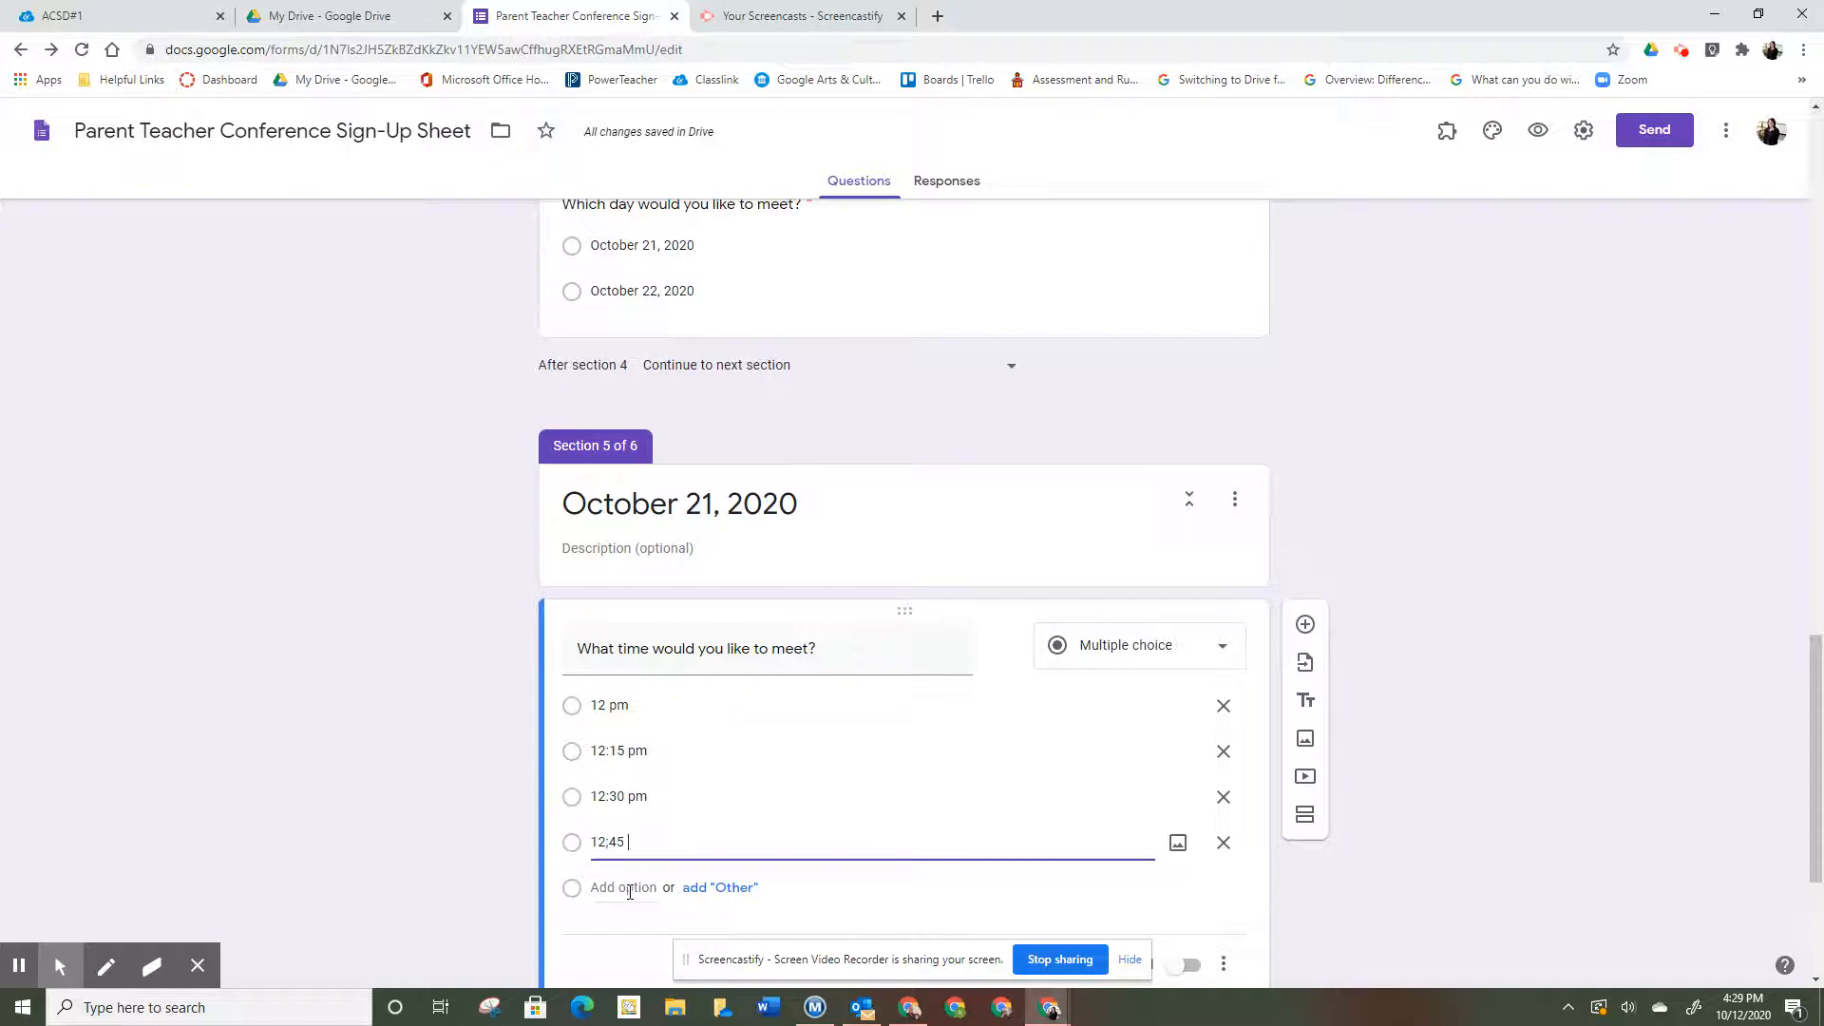
key("BackSpace")
key("BackSpace")
key("BackSpace")
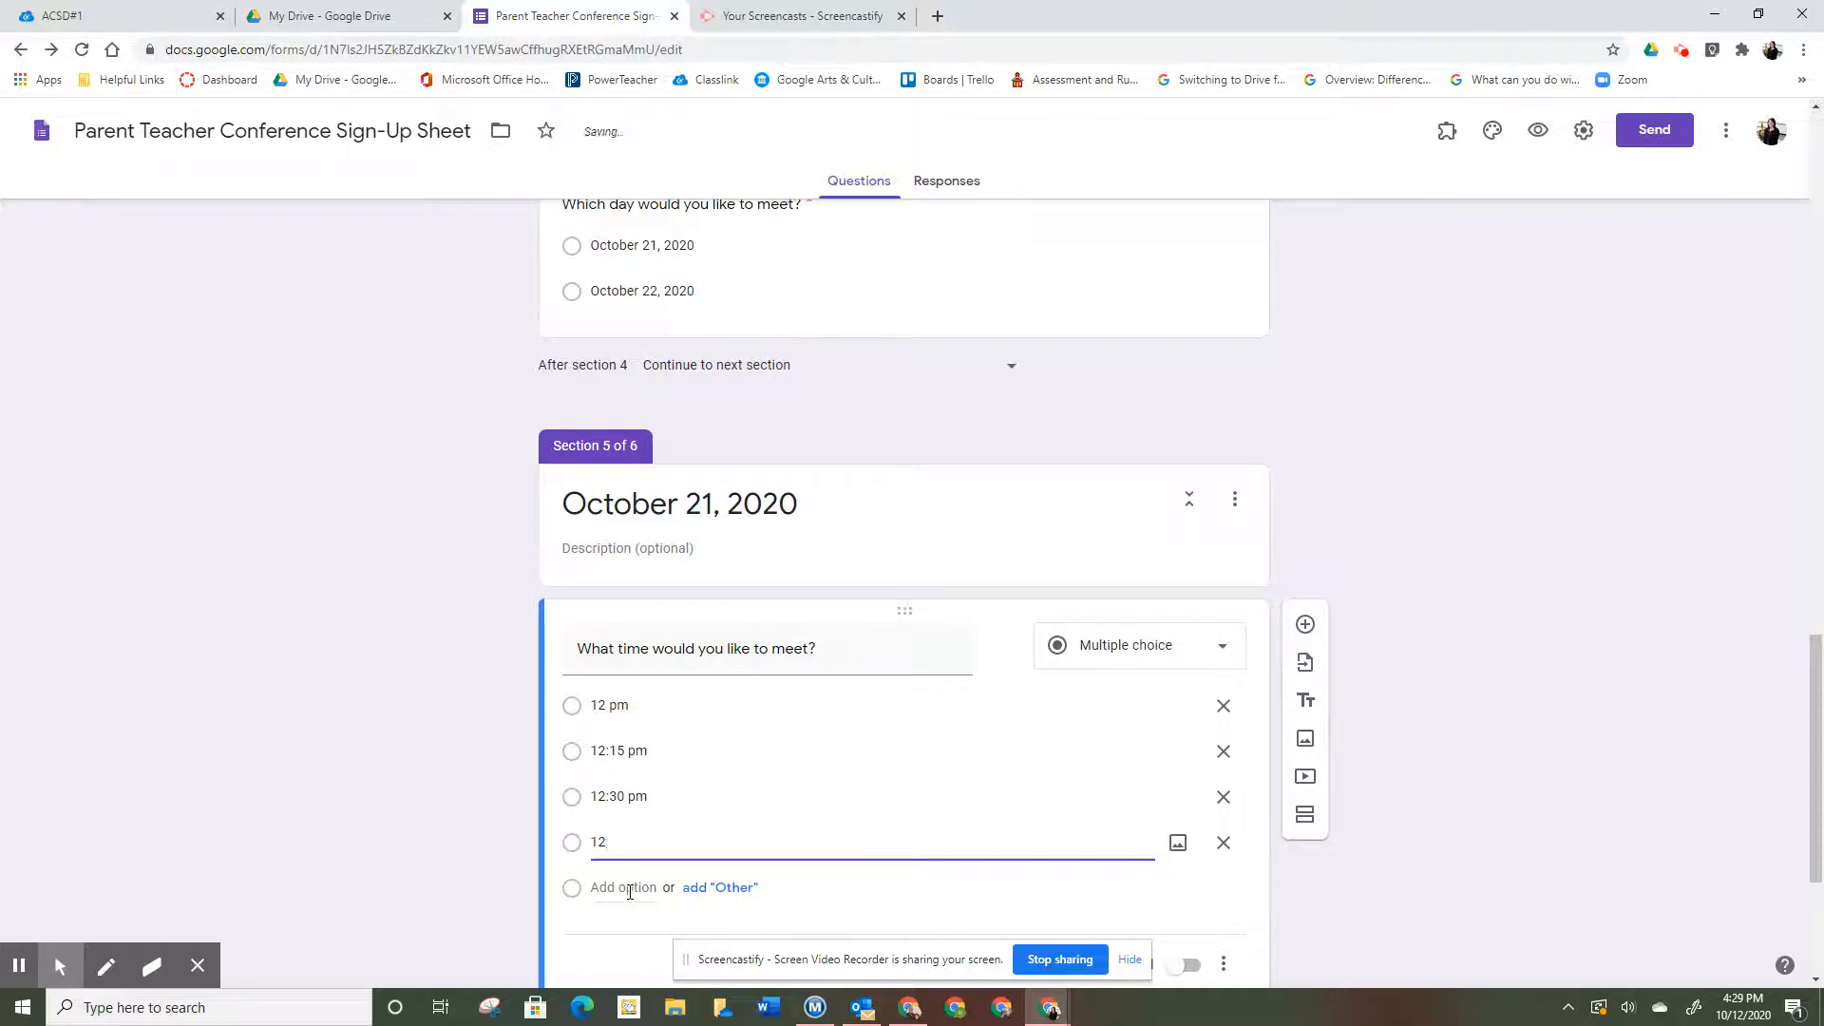
type(":45 pm")
scroll(647, 891, "down", 3)
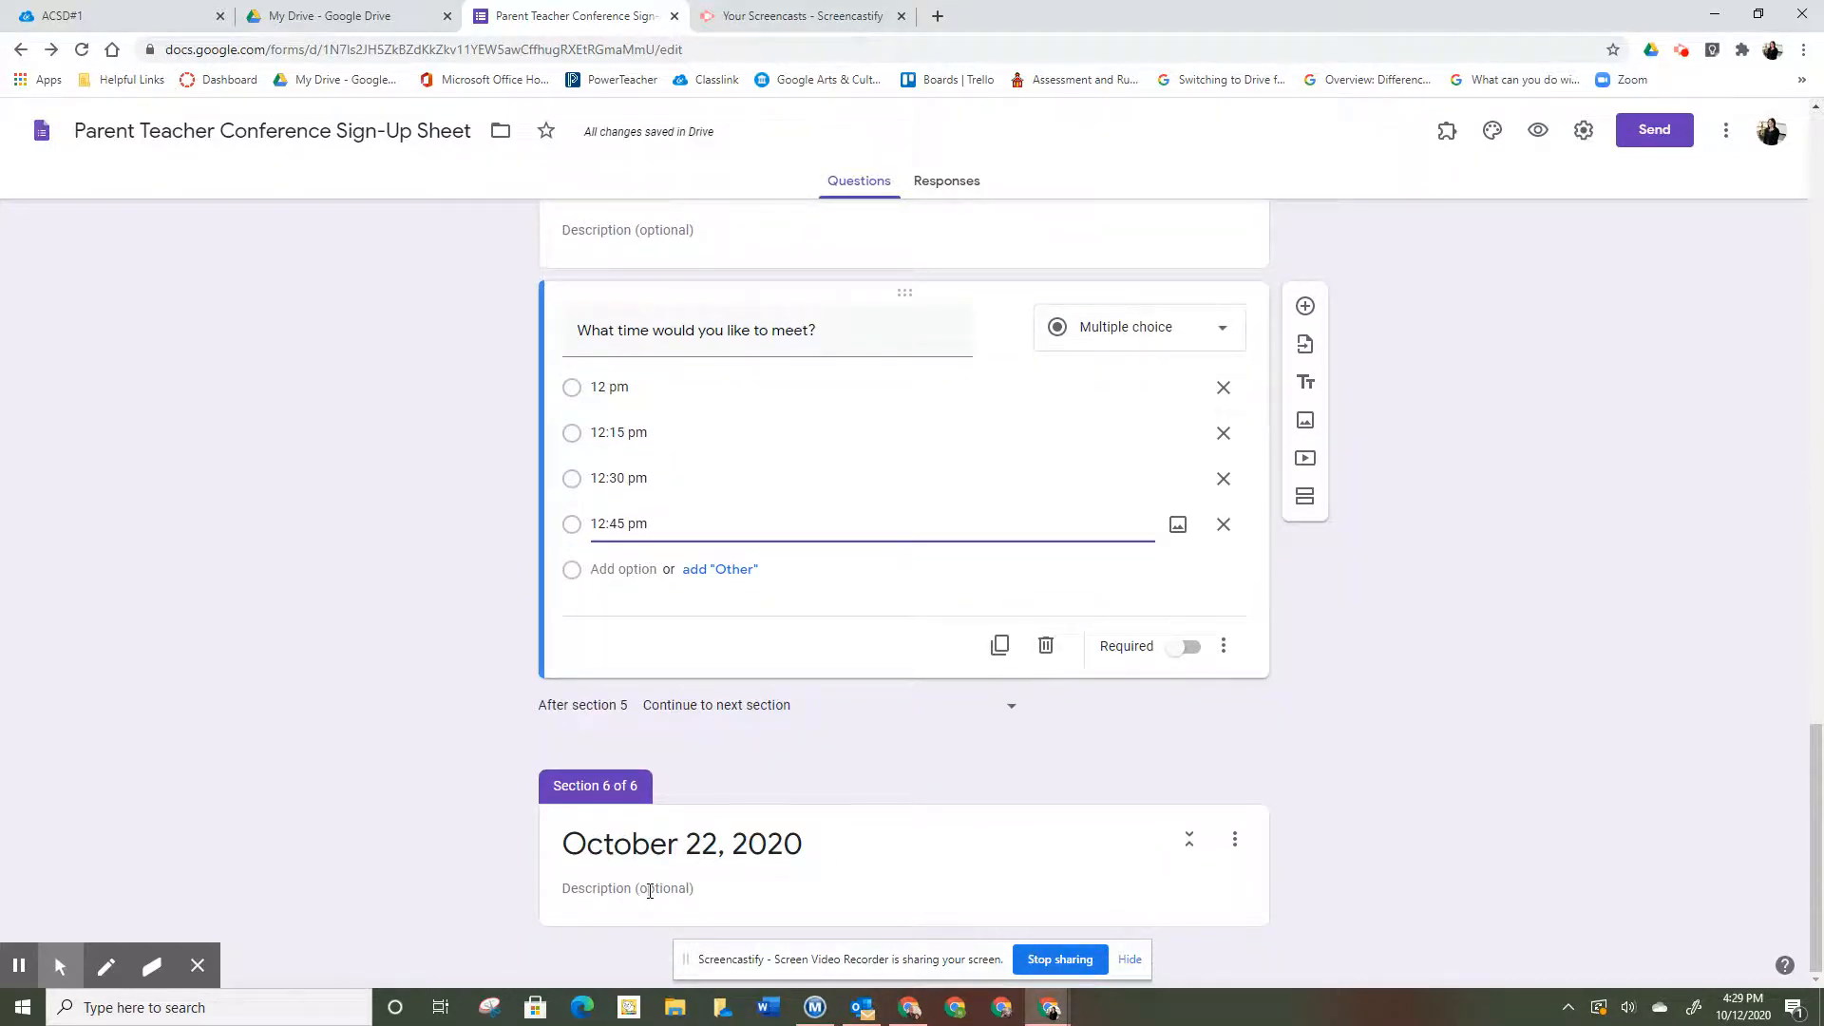
- Add 'What time would you like to meet?' to section 6 with slots 8:00, 8:15, 8:30, 8:45 and 9:00 am
left_click(1001, 864)
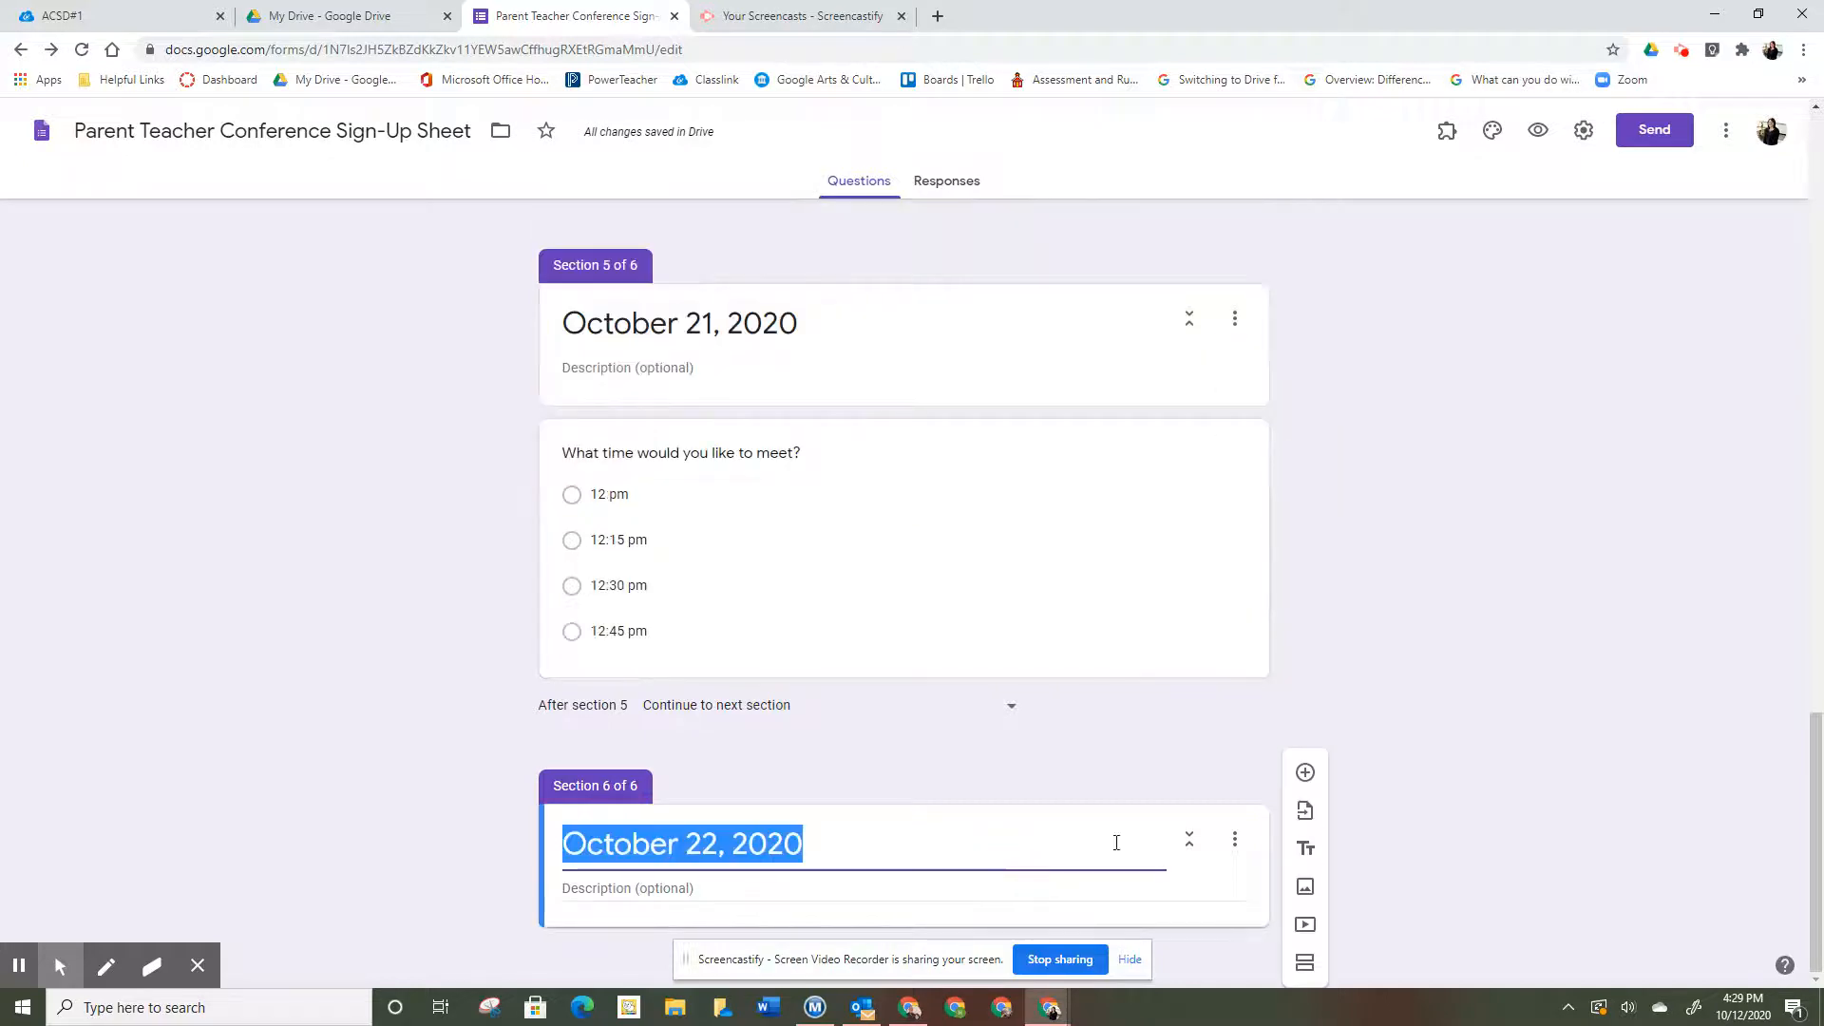
left_click(1304, 771)
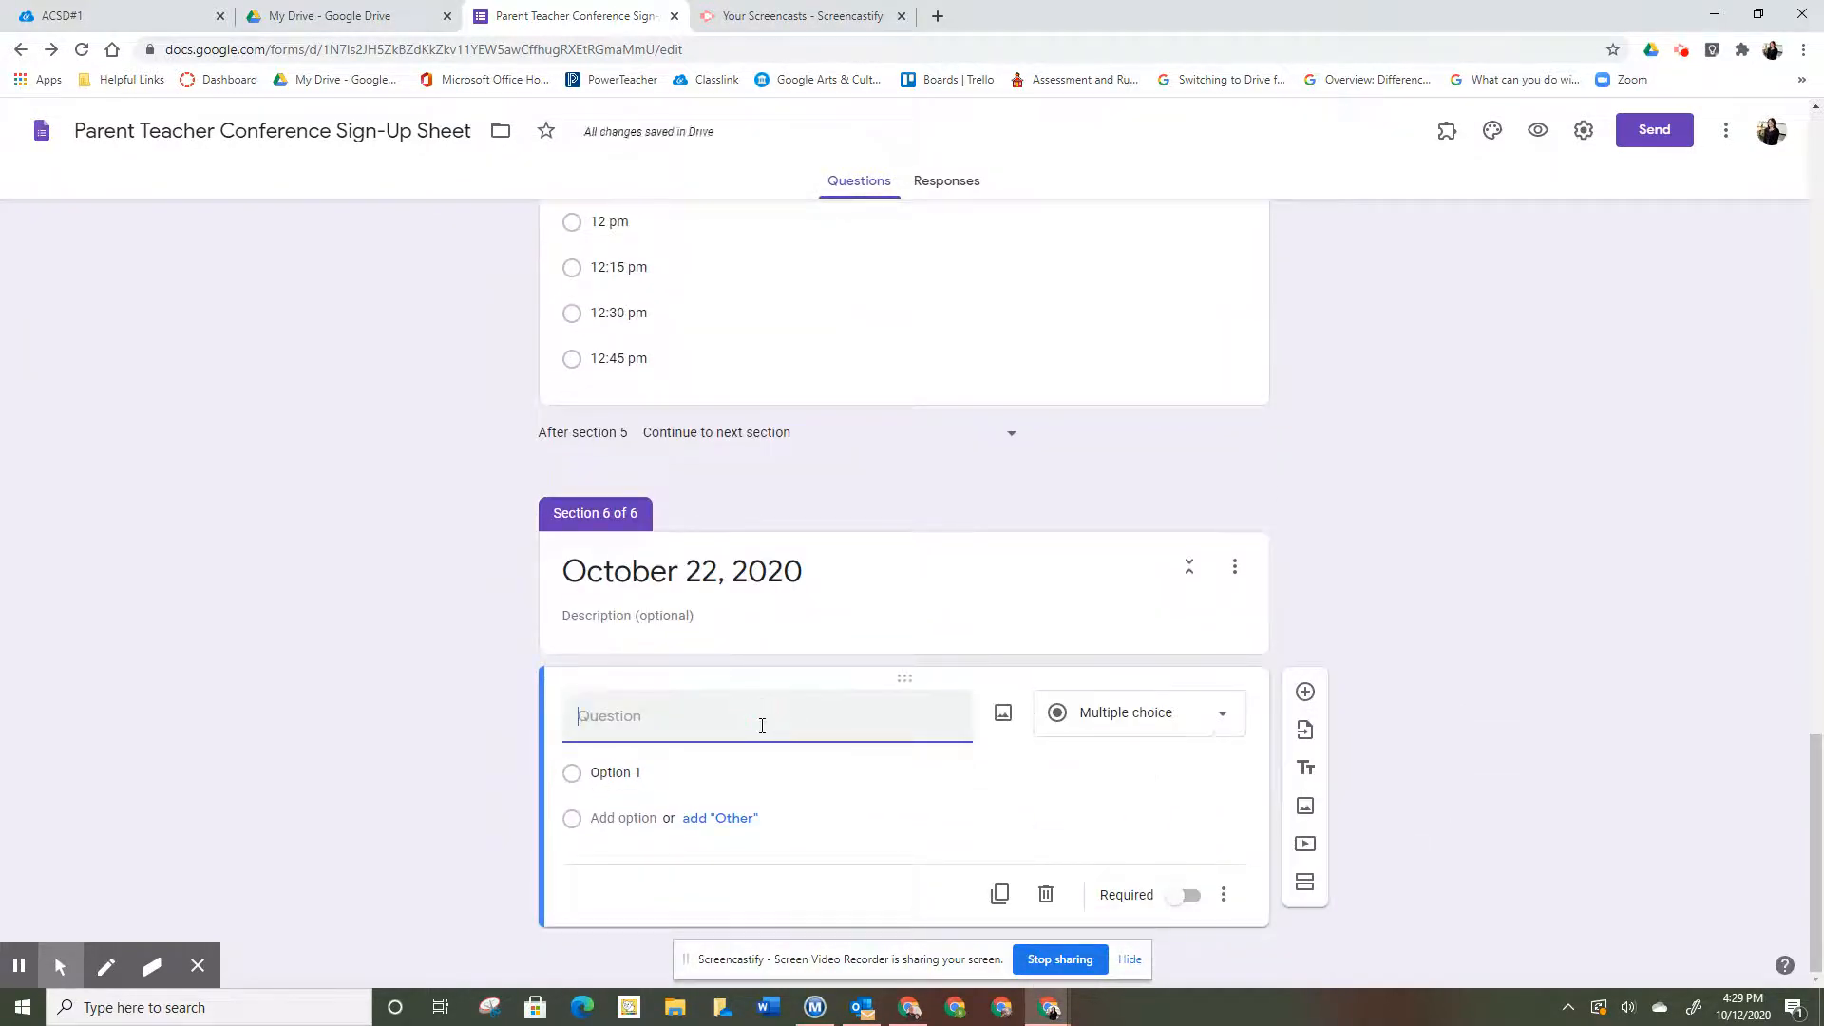
type("What time would you like to meet?")
left_click(617, 774)
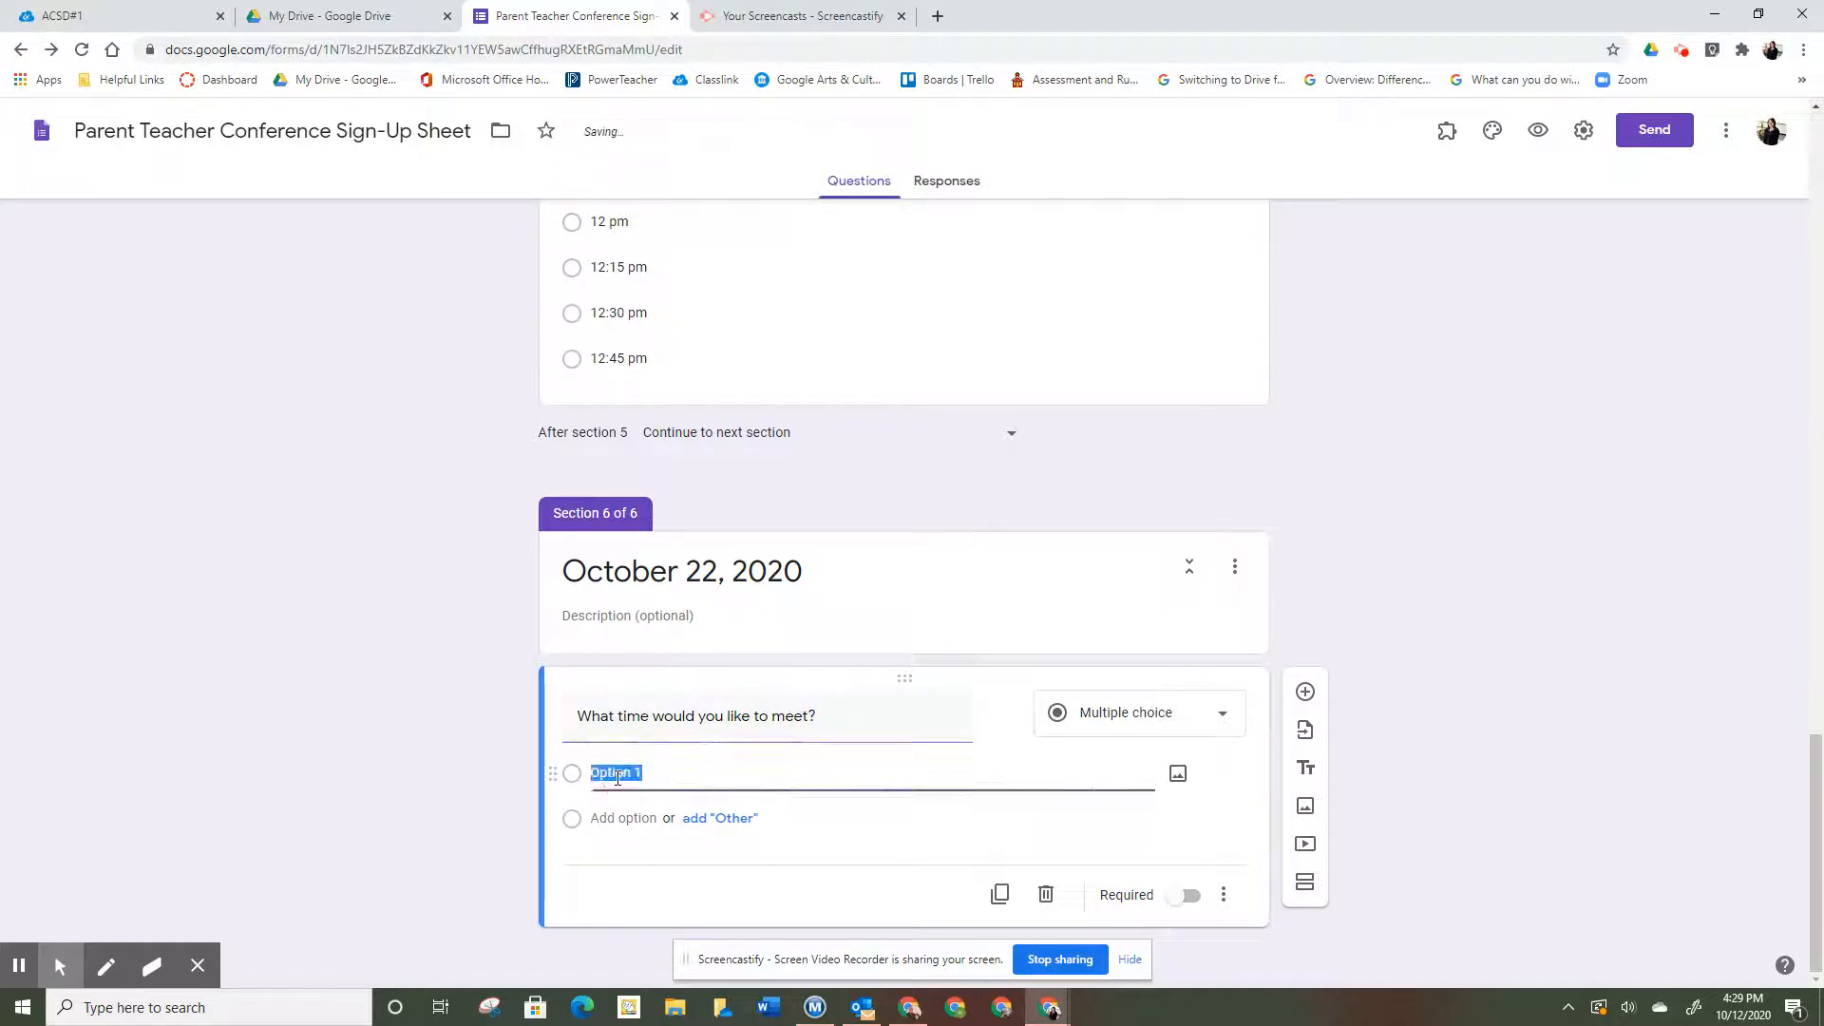
type("8:00 am")
left_click(625, 818)
type("*")
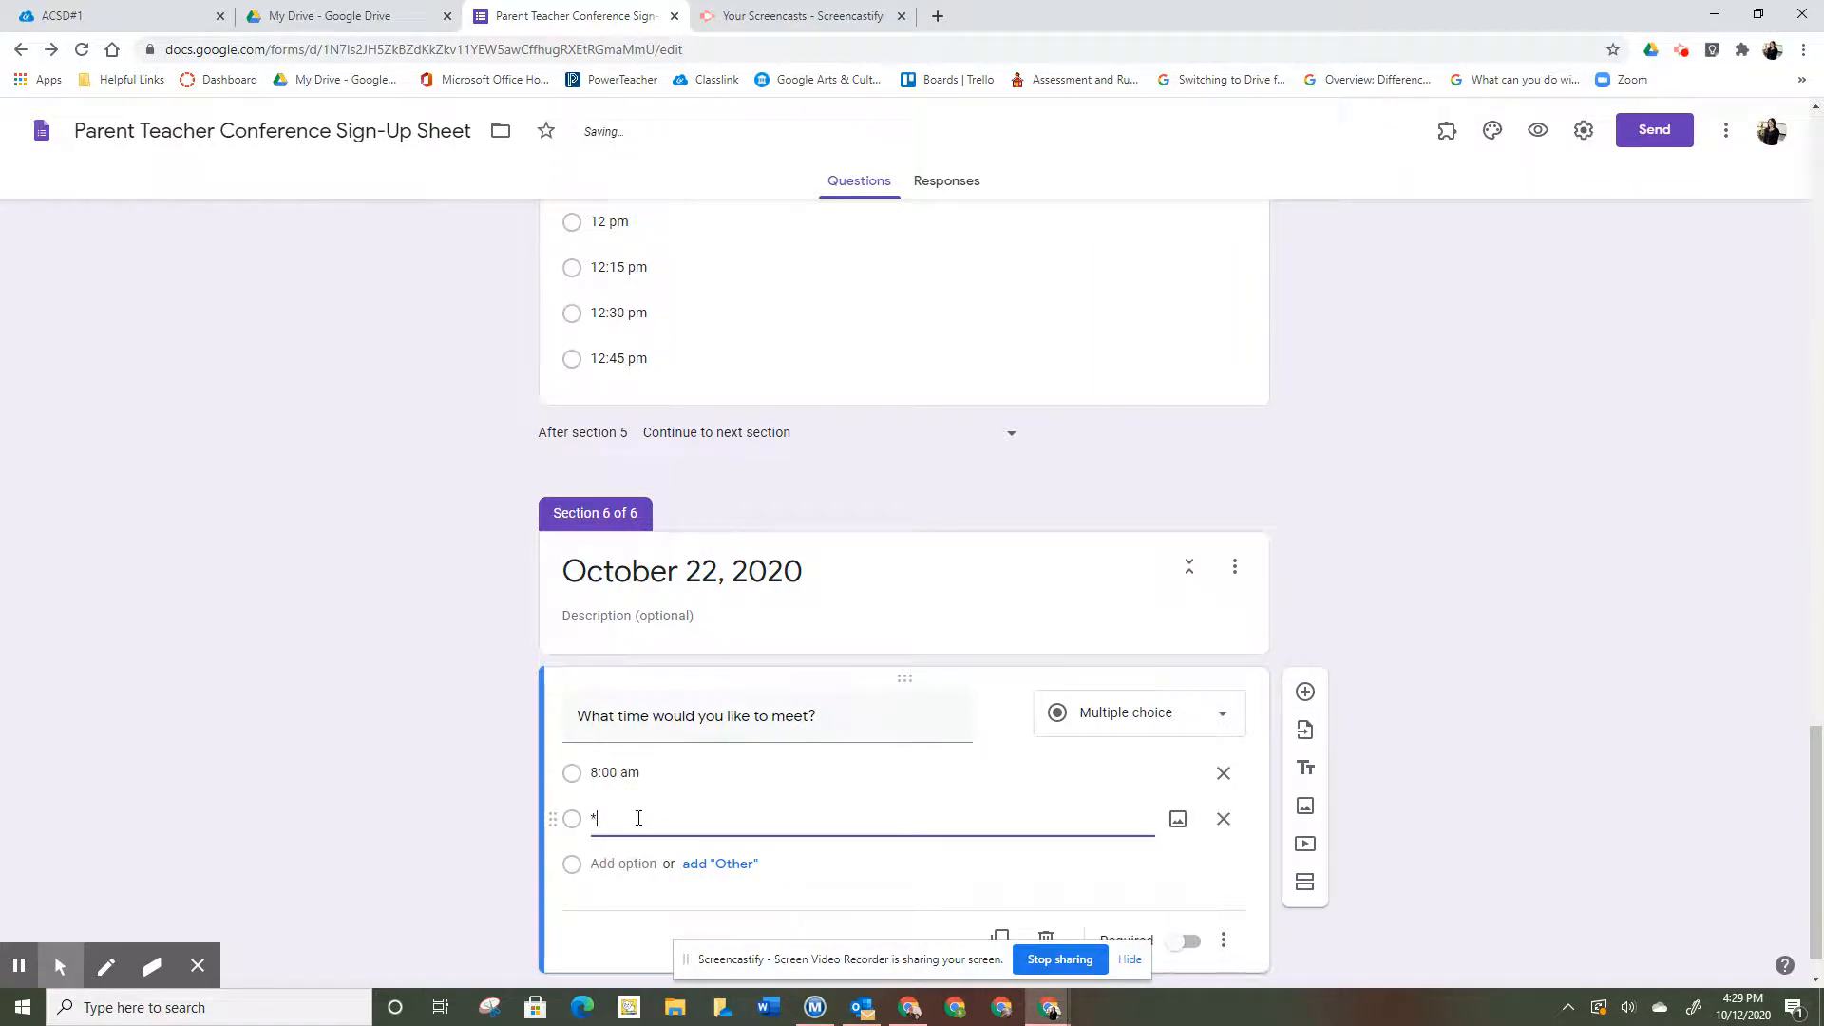
type(":15 am")
left_click(630, 863)
type("8:30 am")
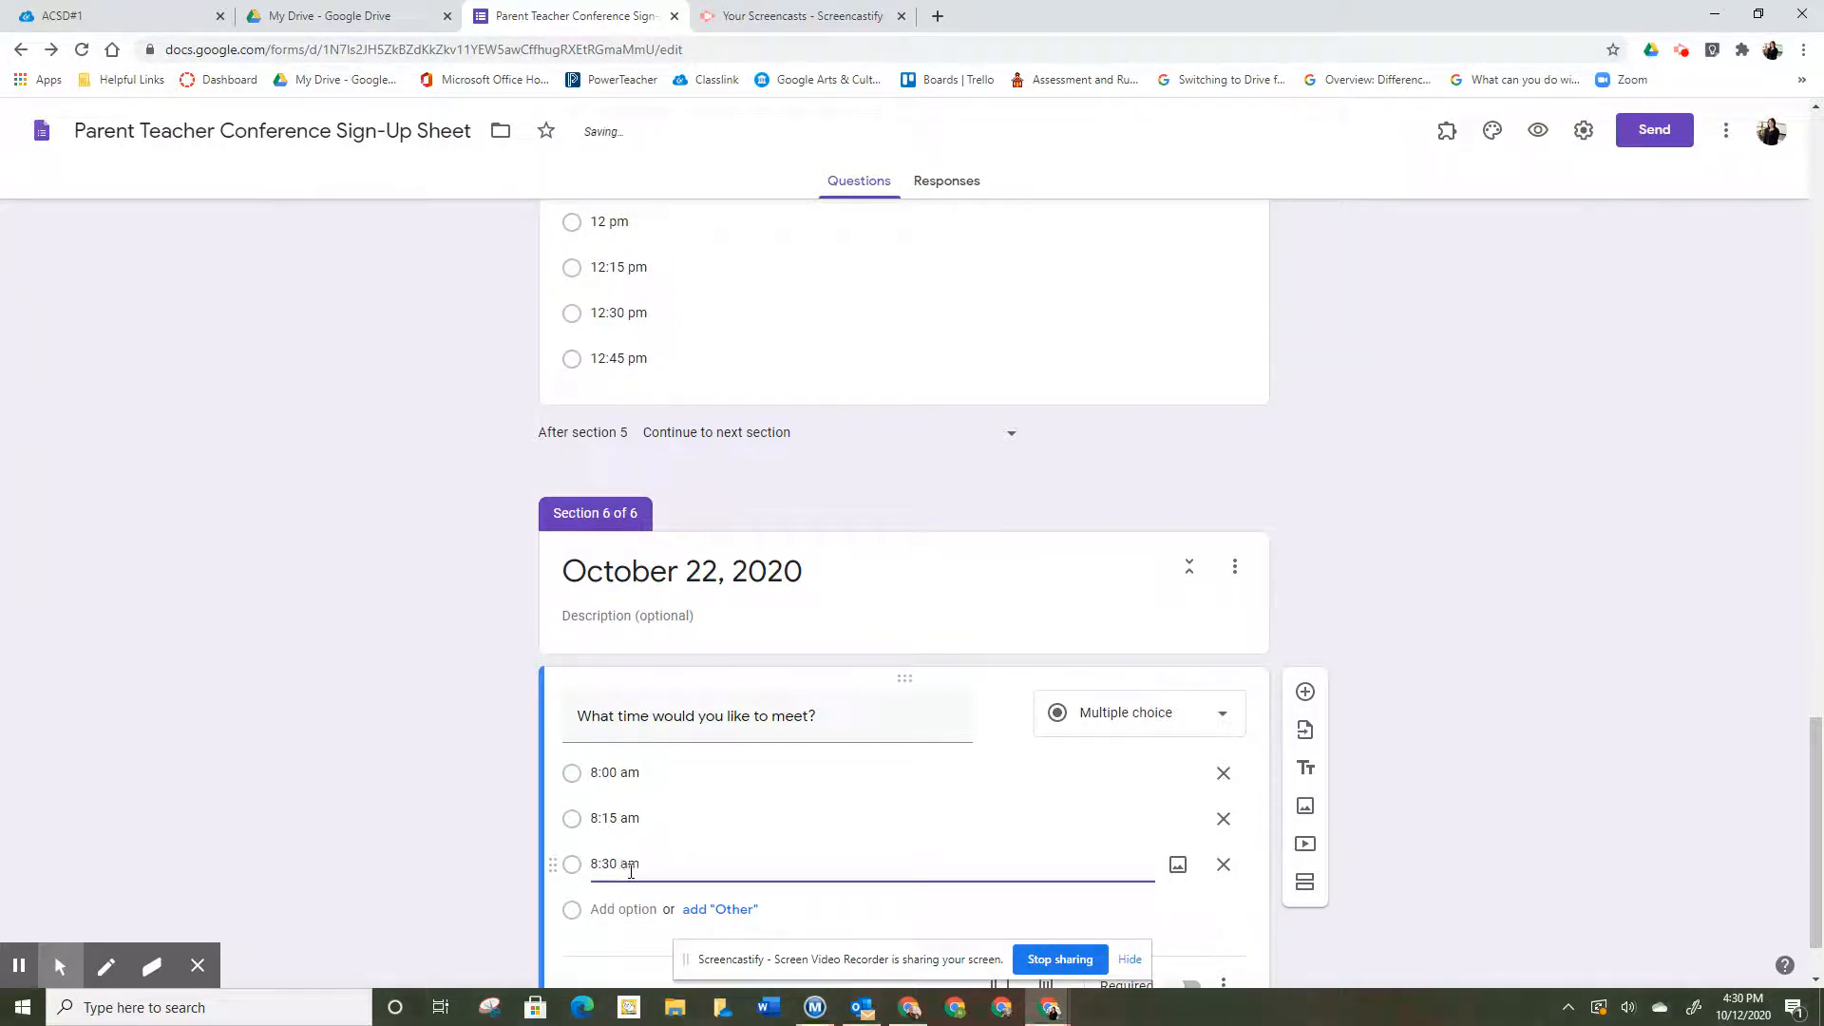
left_click(637, 914)
type("8:")
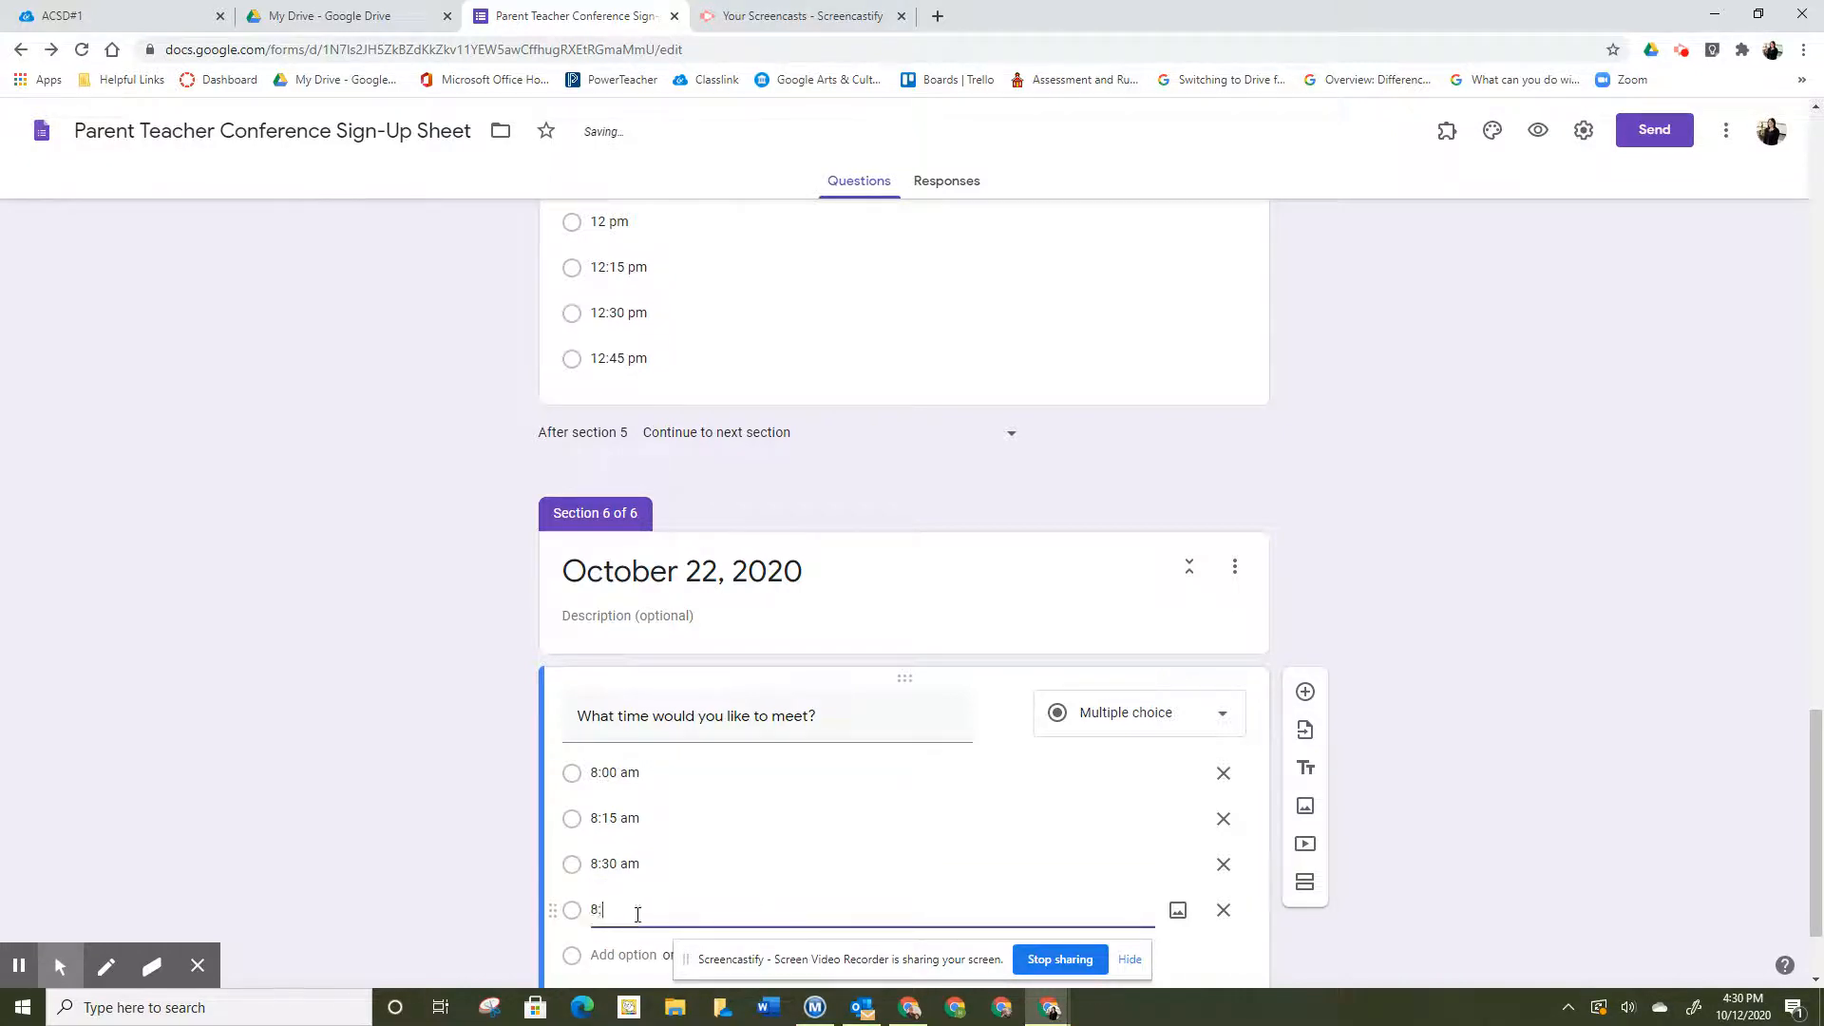
type("45 am")
left_click(635, 955)
type("9:00 am")
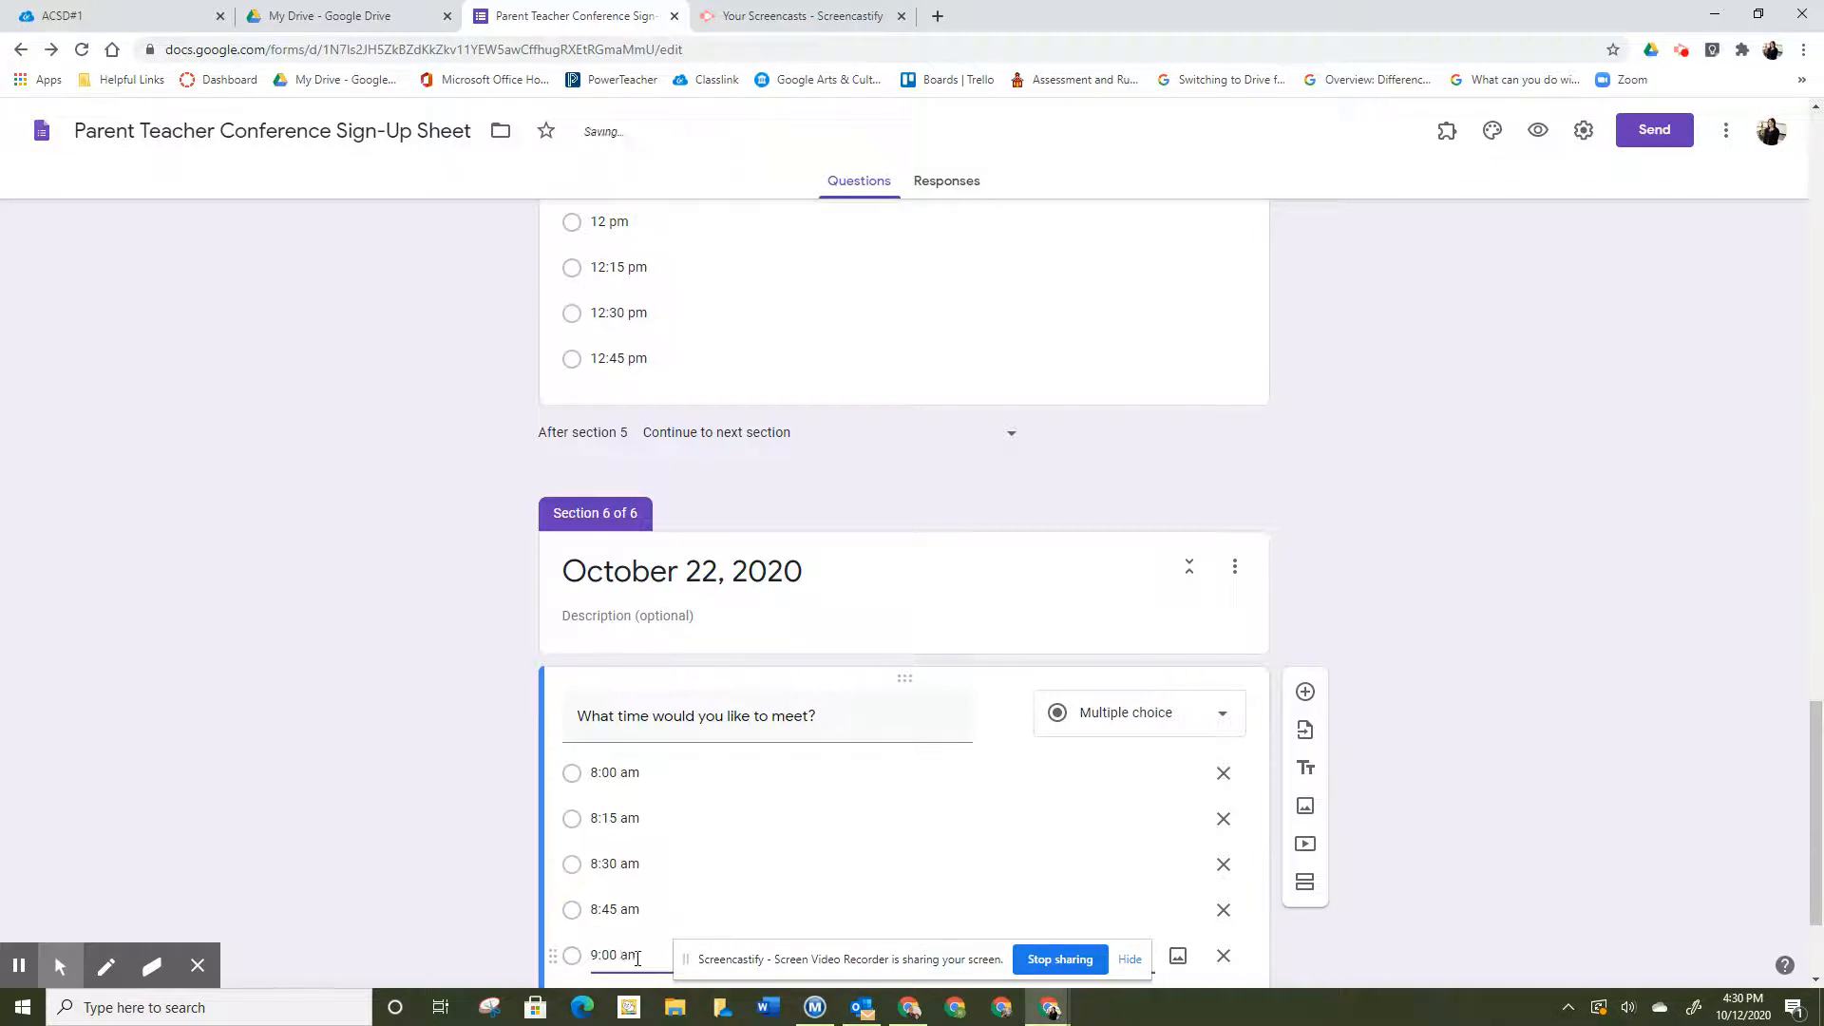
scroll(1335, 664, "up", 3)
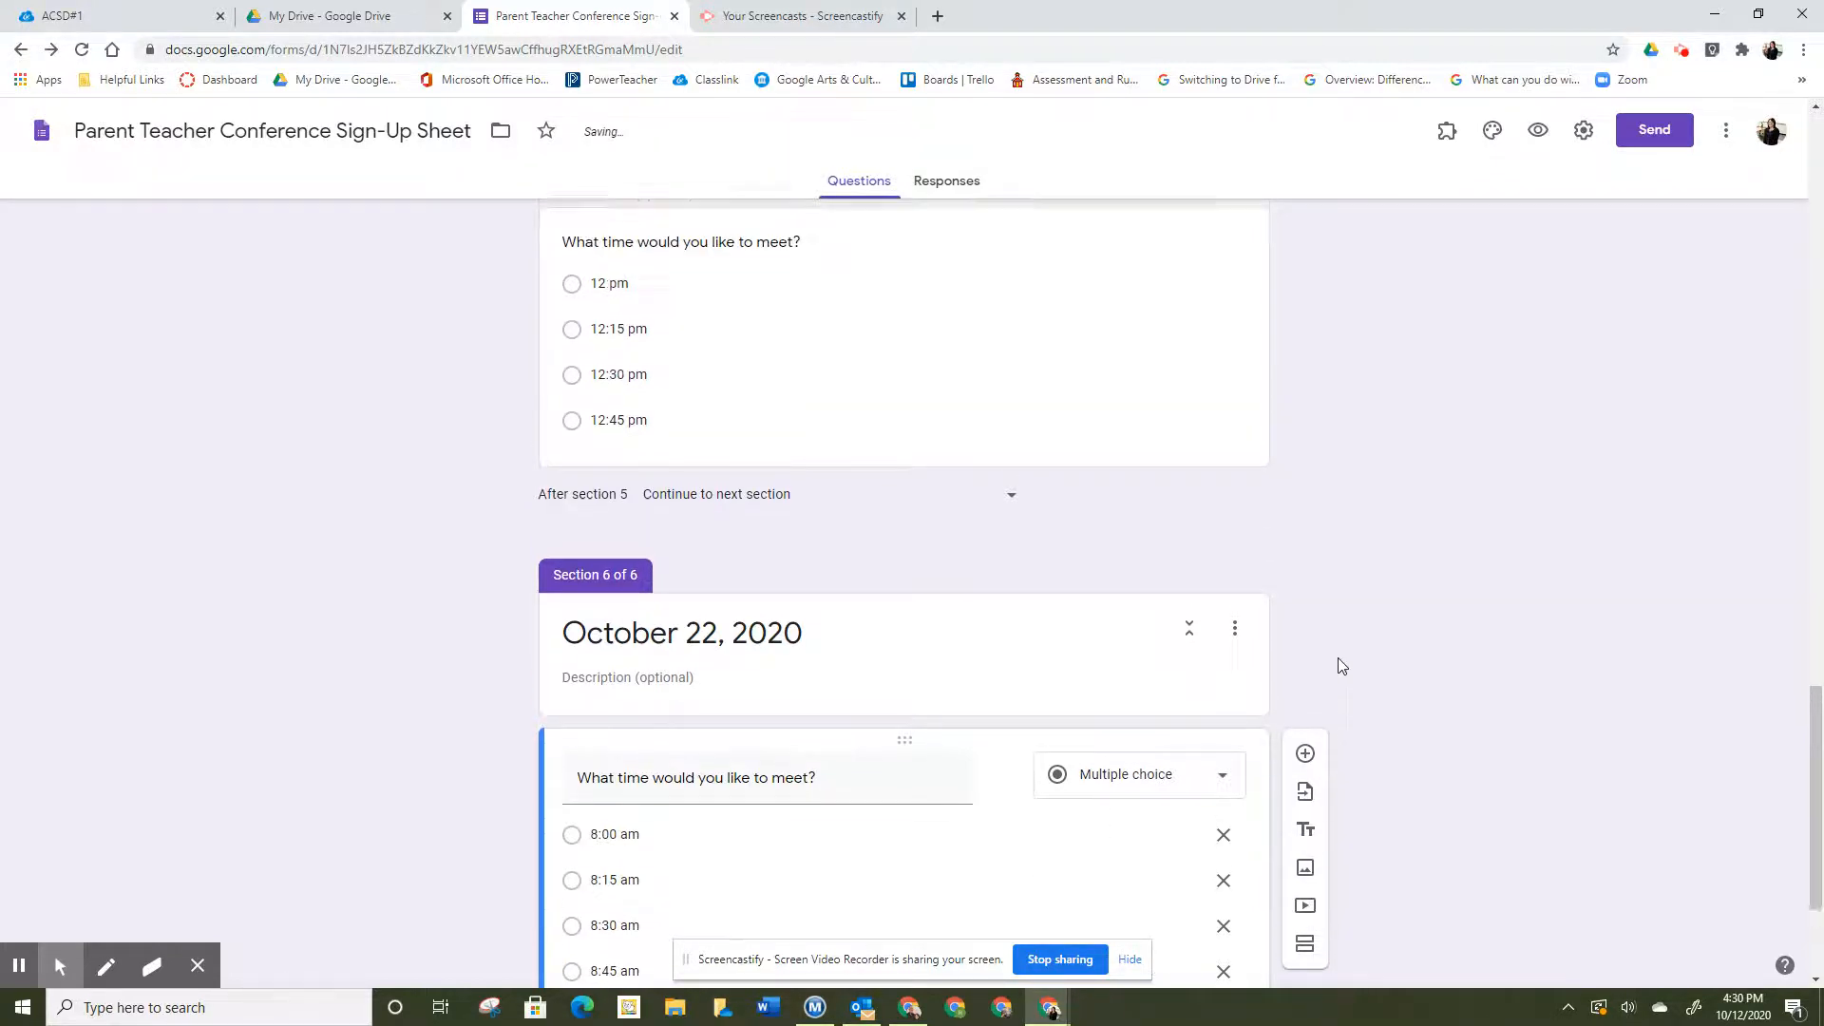
- Review the day question and the October 21 time question, then show the installed add-ons list
scroll(1340, 663, "up", 3)
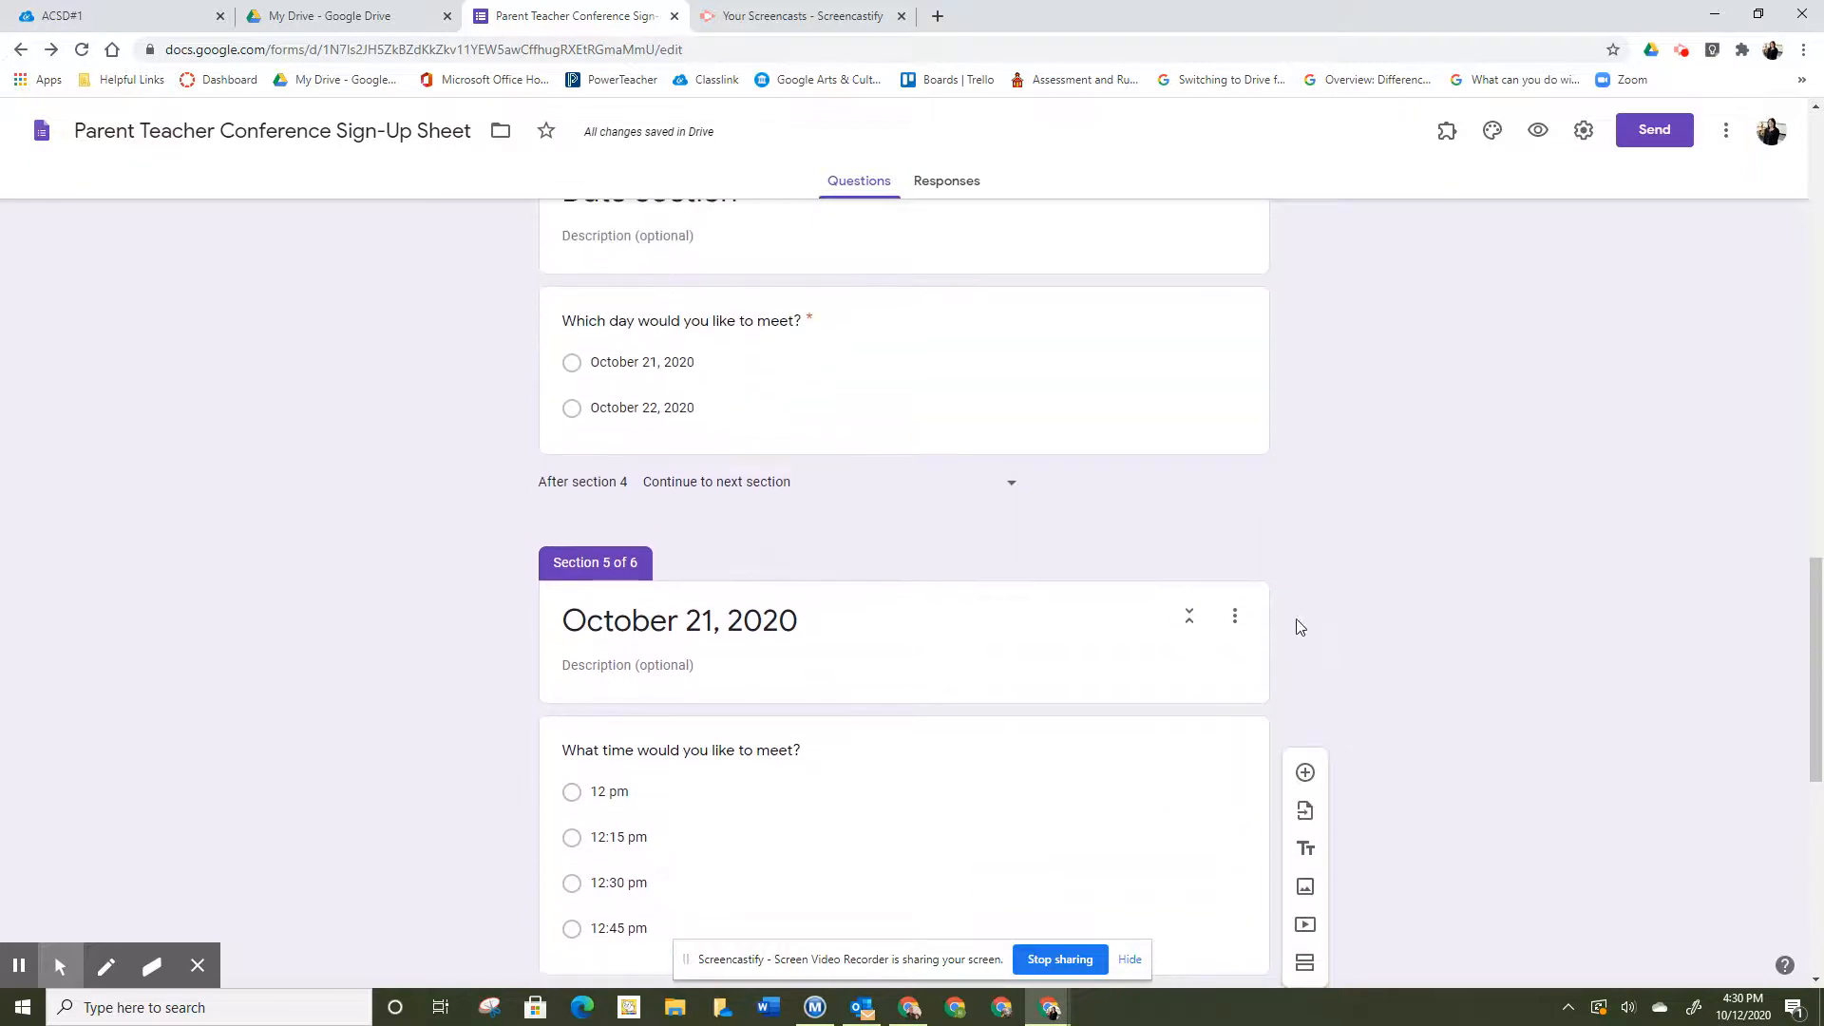
left_click(1134, 413)
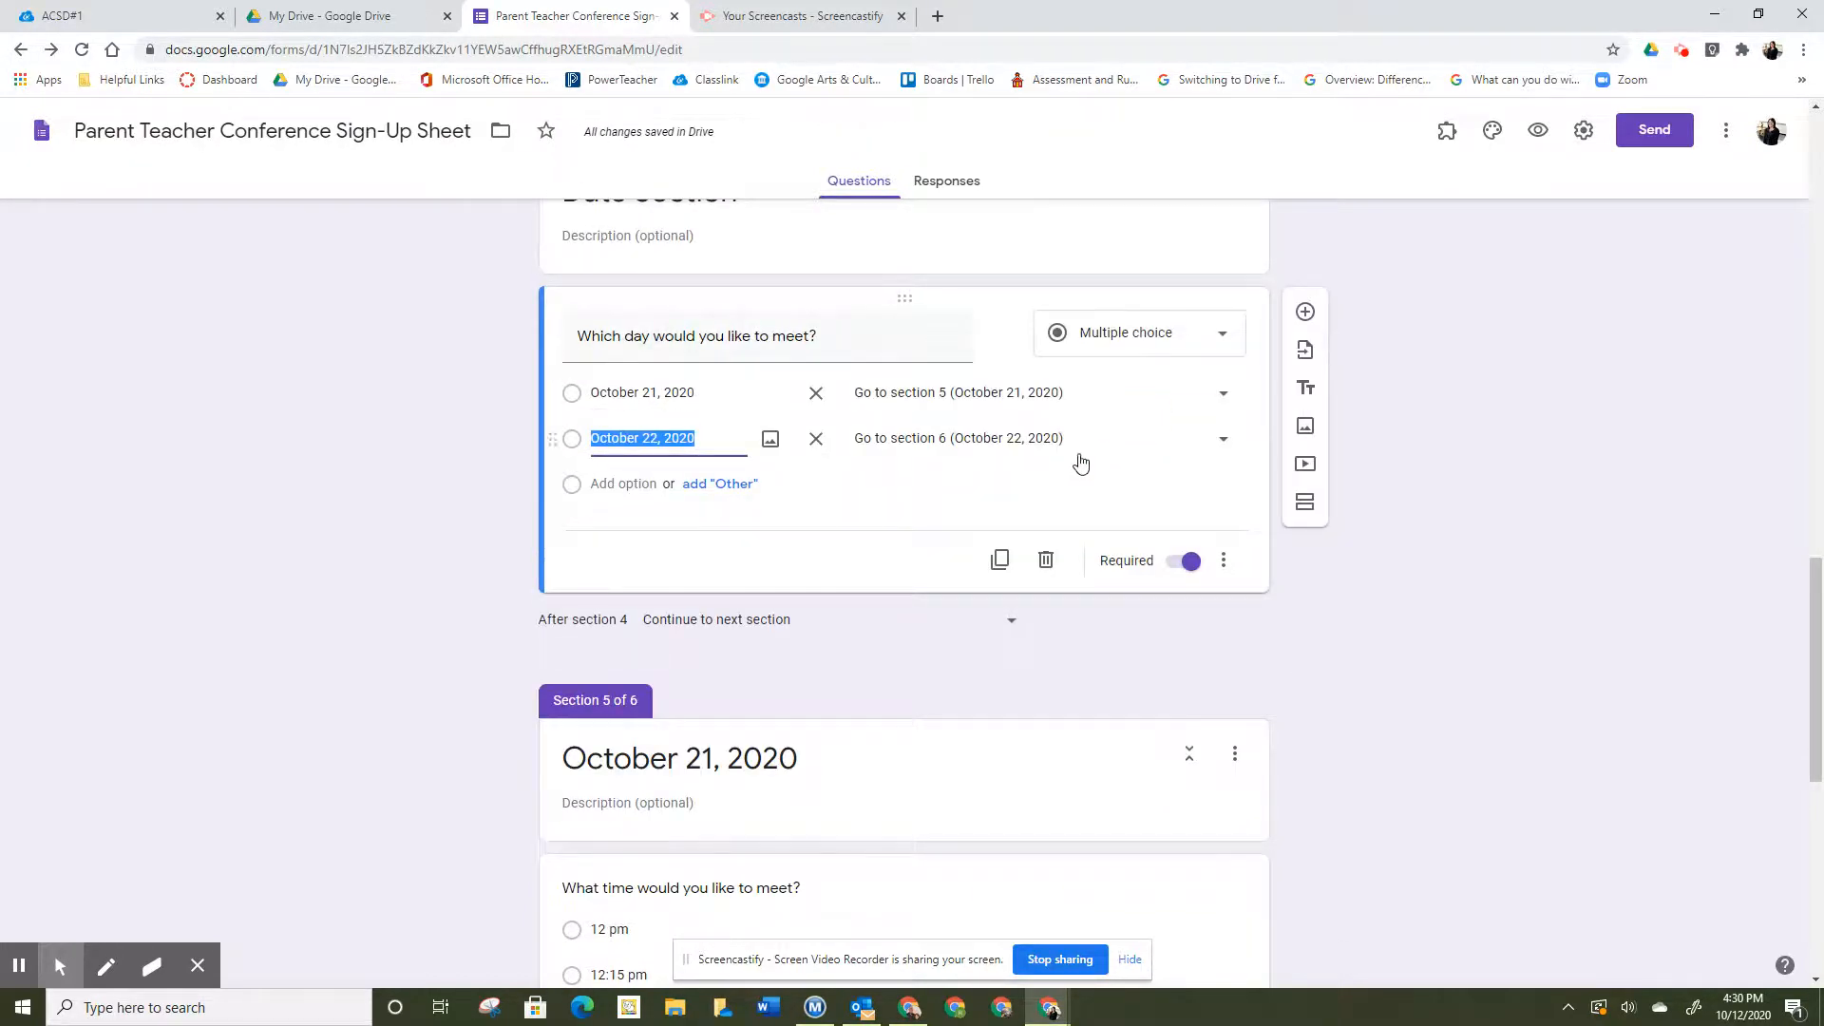
scroll(994, 697, "down", 4)
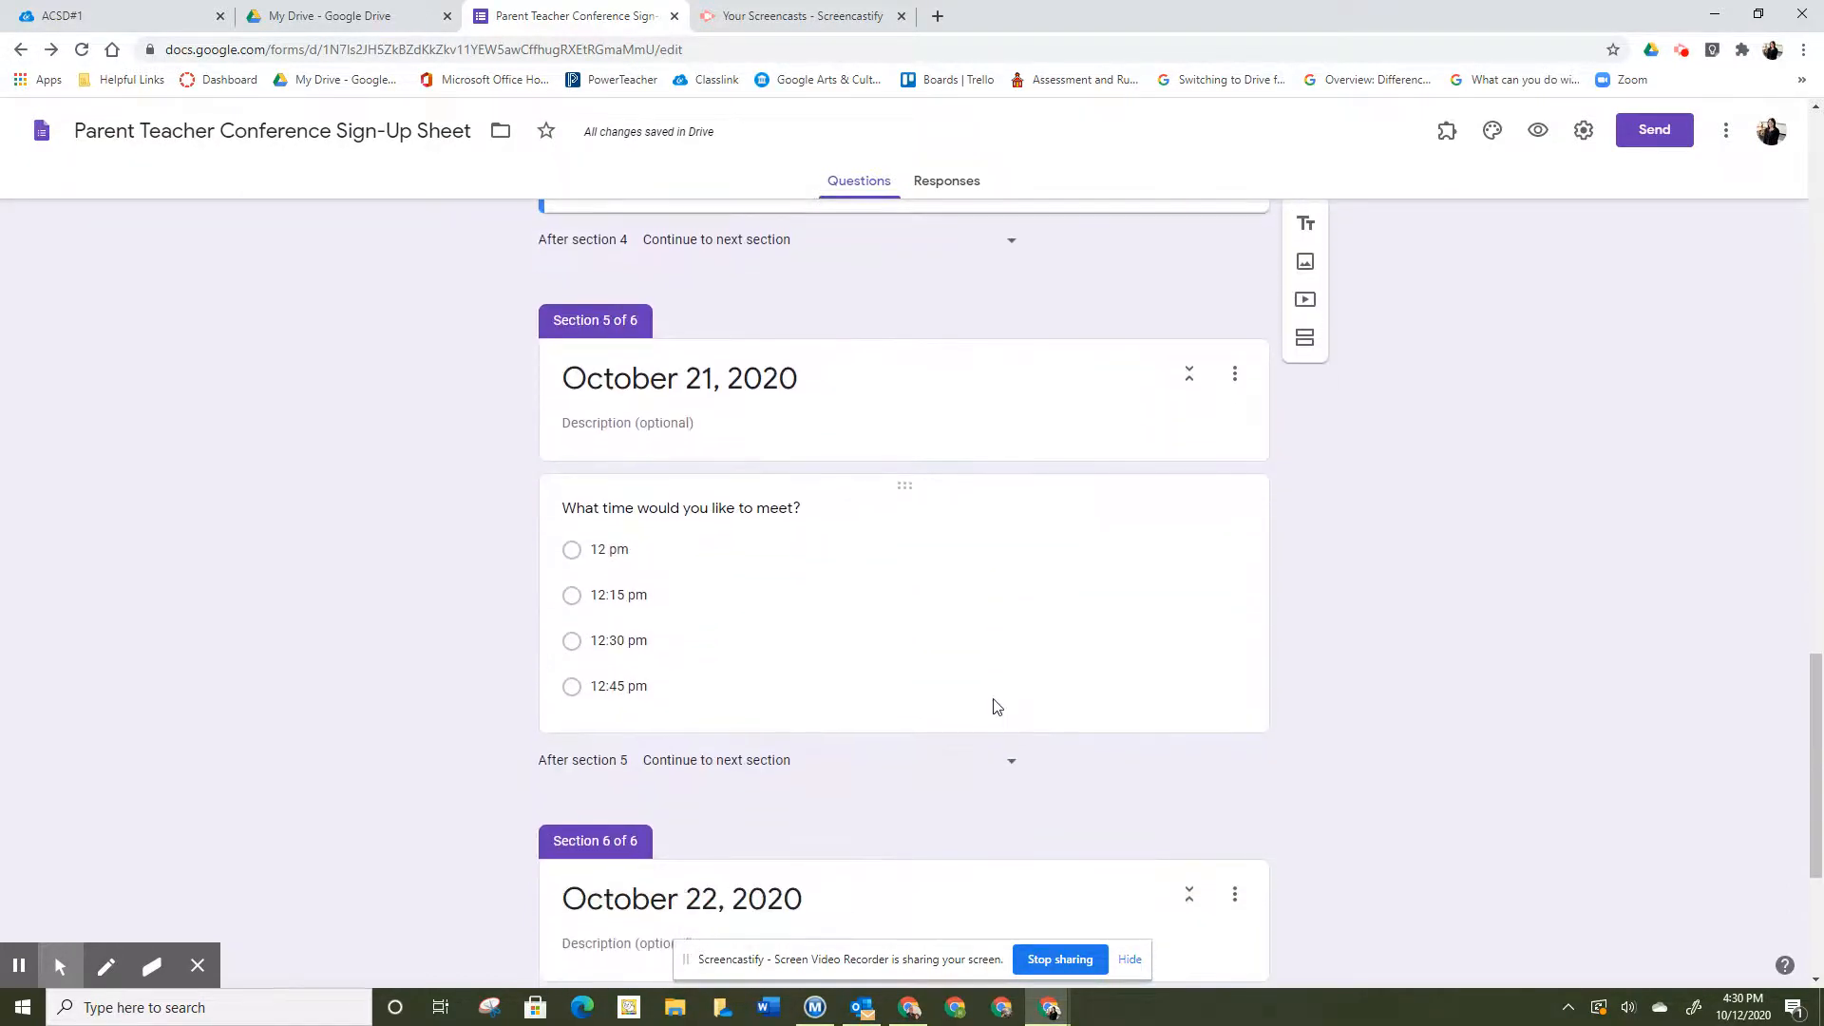
left_click(999, 634)
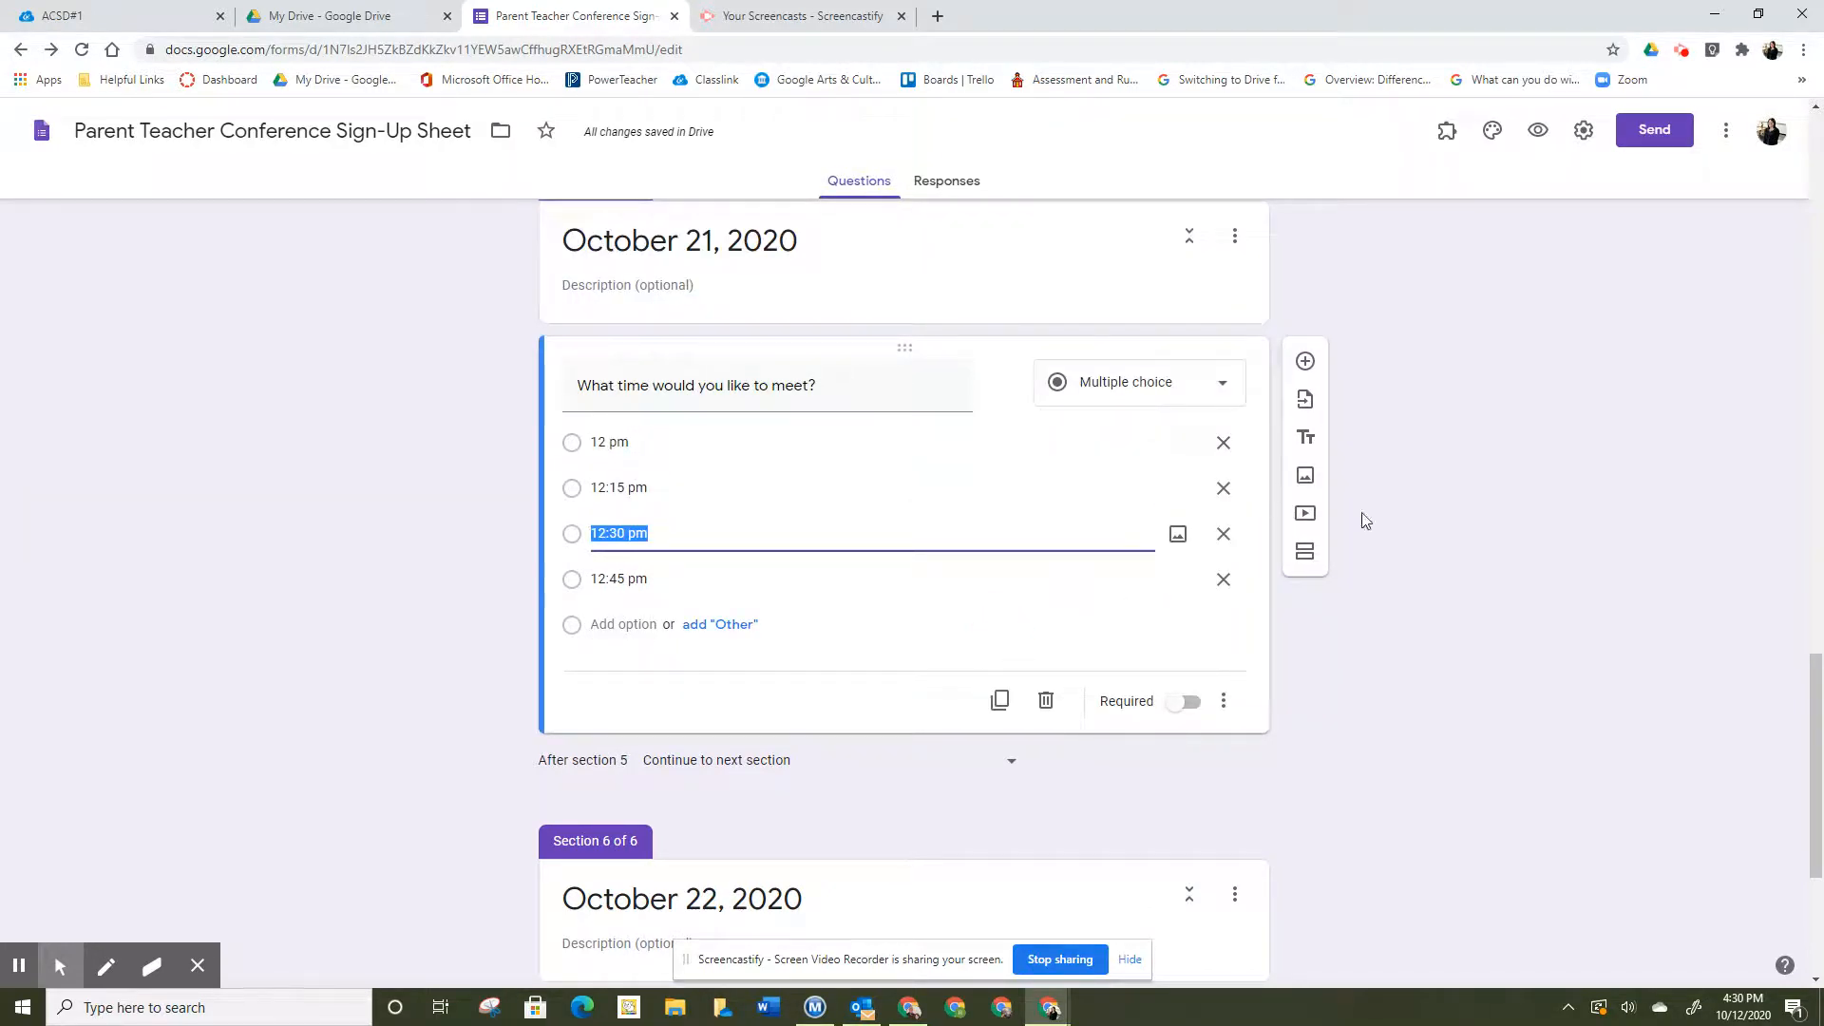
left_click(1448, 136)
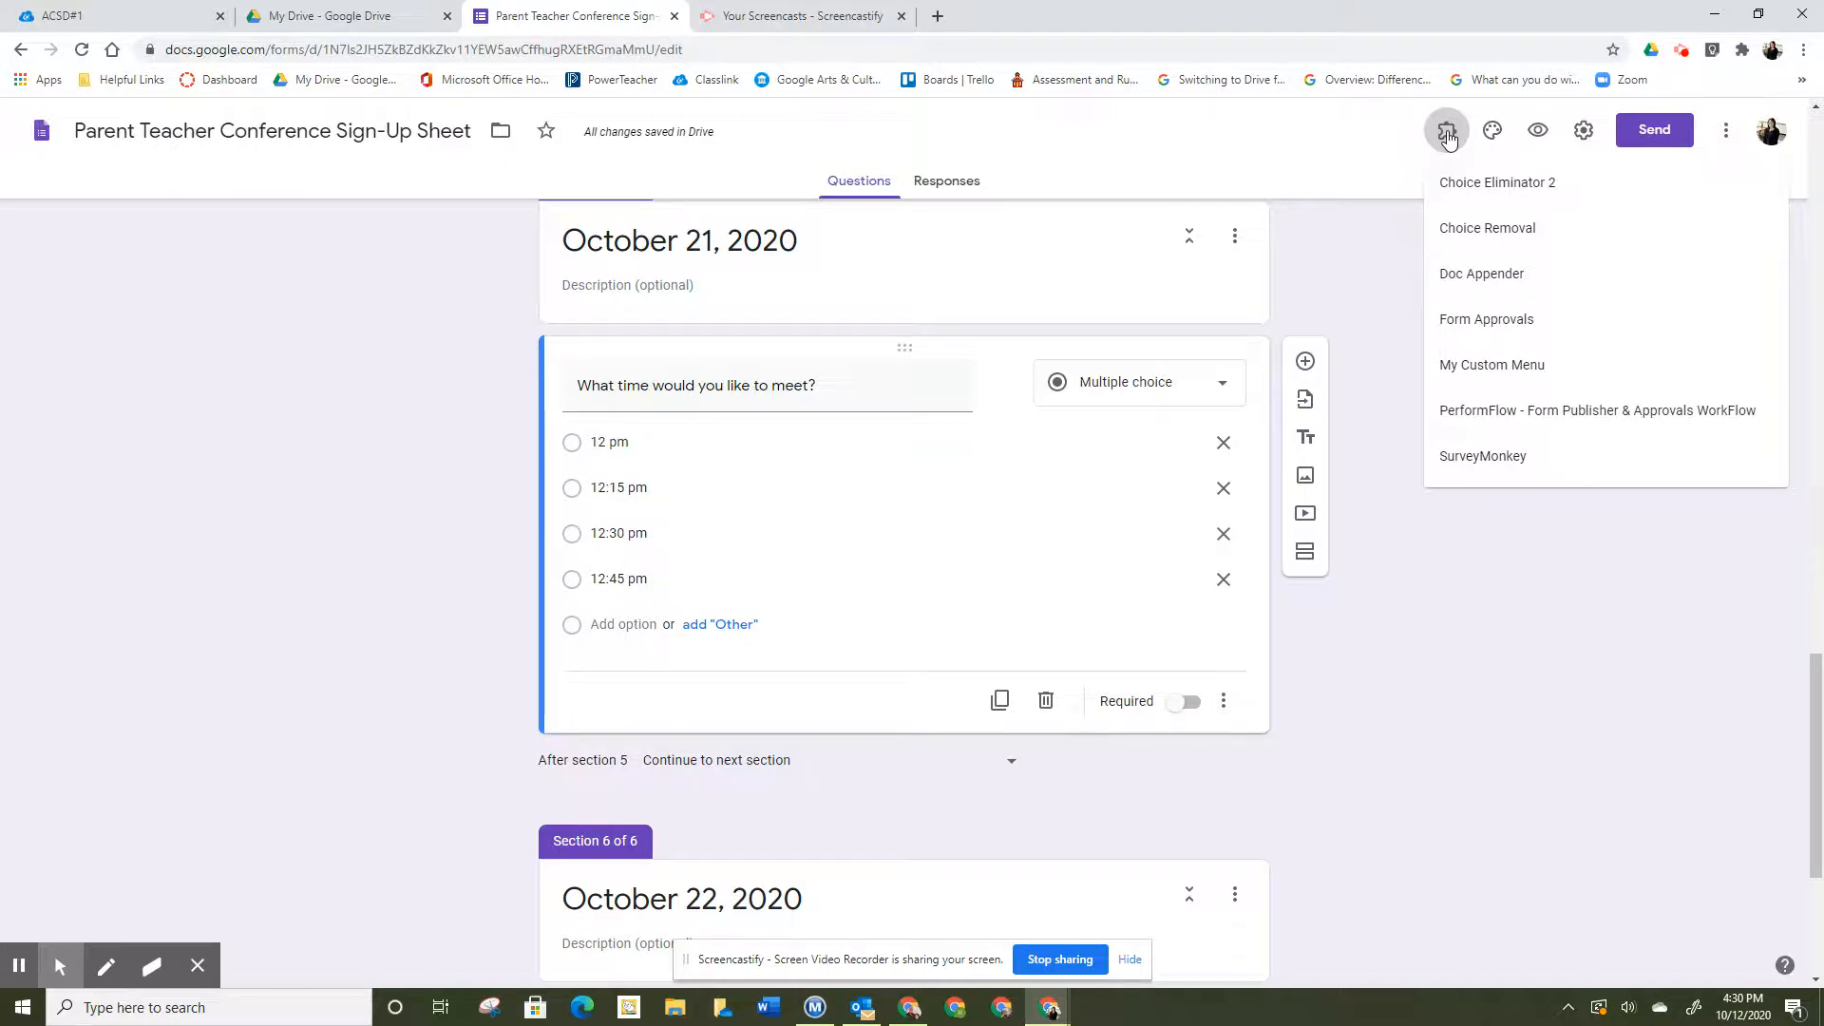
- Launch Choice Eliminator 2's Configure panel and dismiss the author's note
left_click(1468, 190)
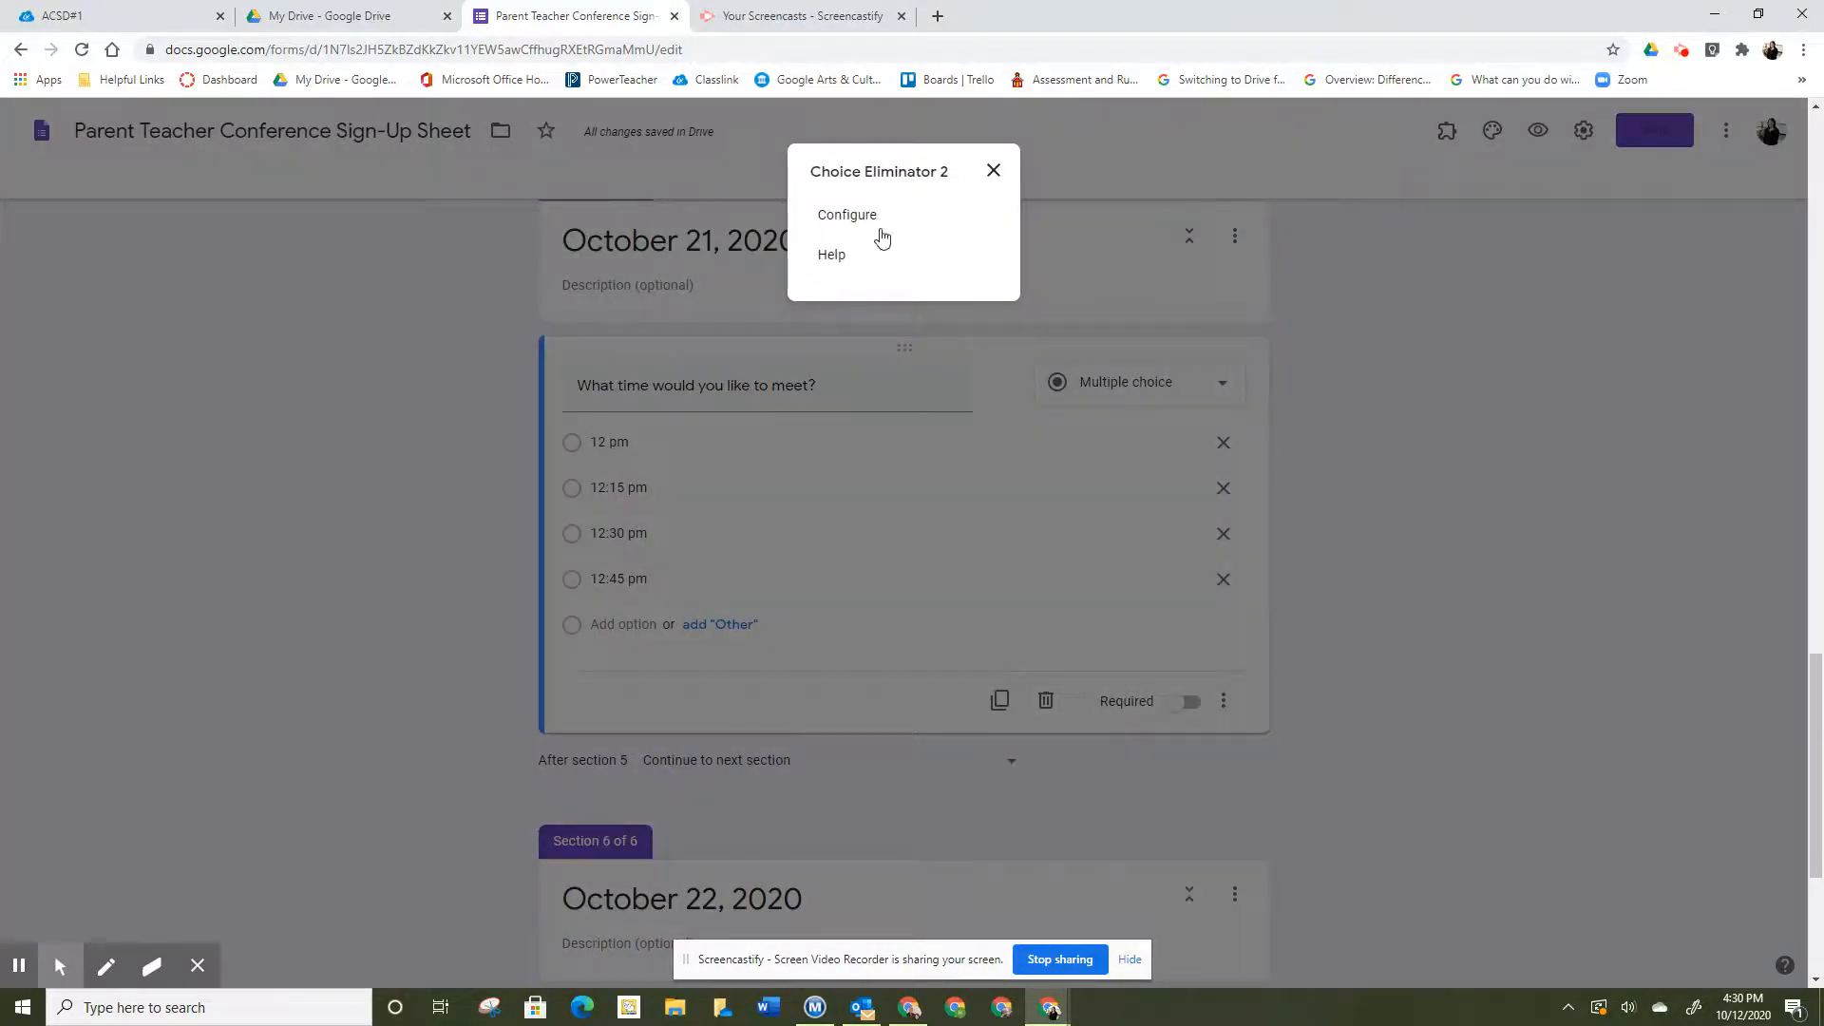
left_click(849, 216)
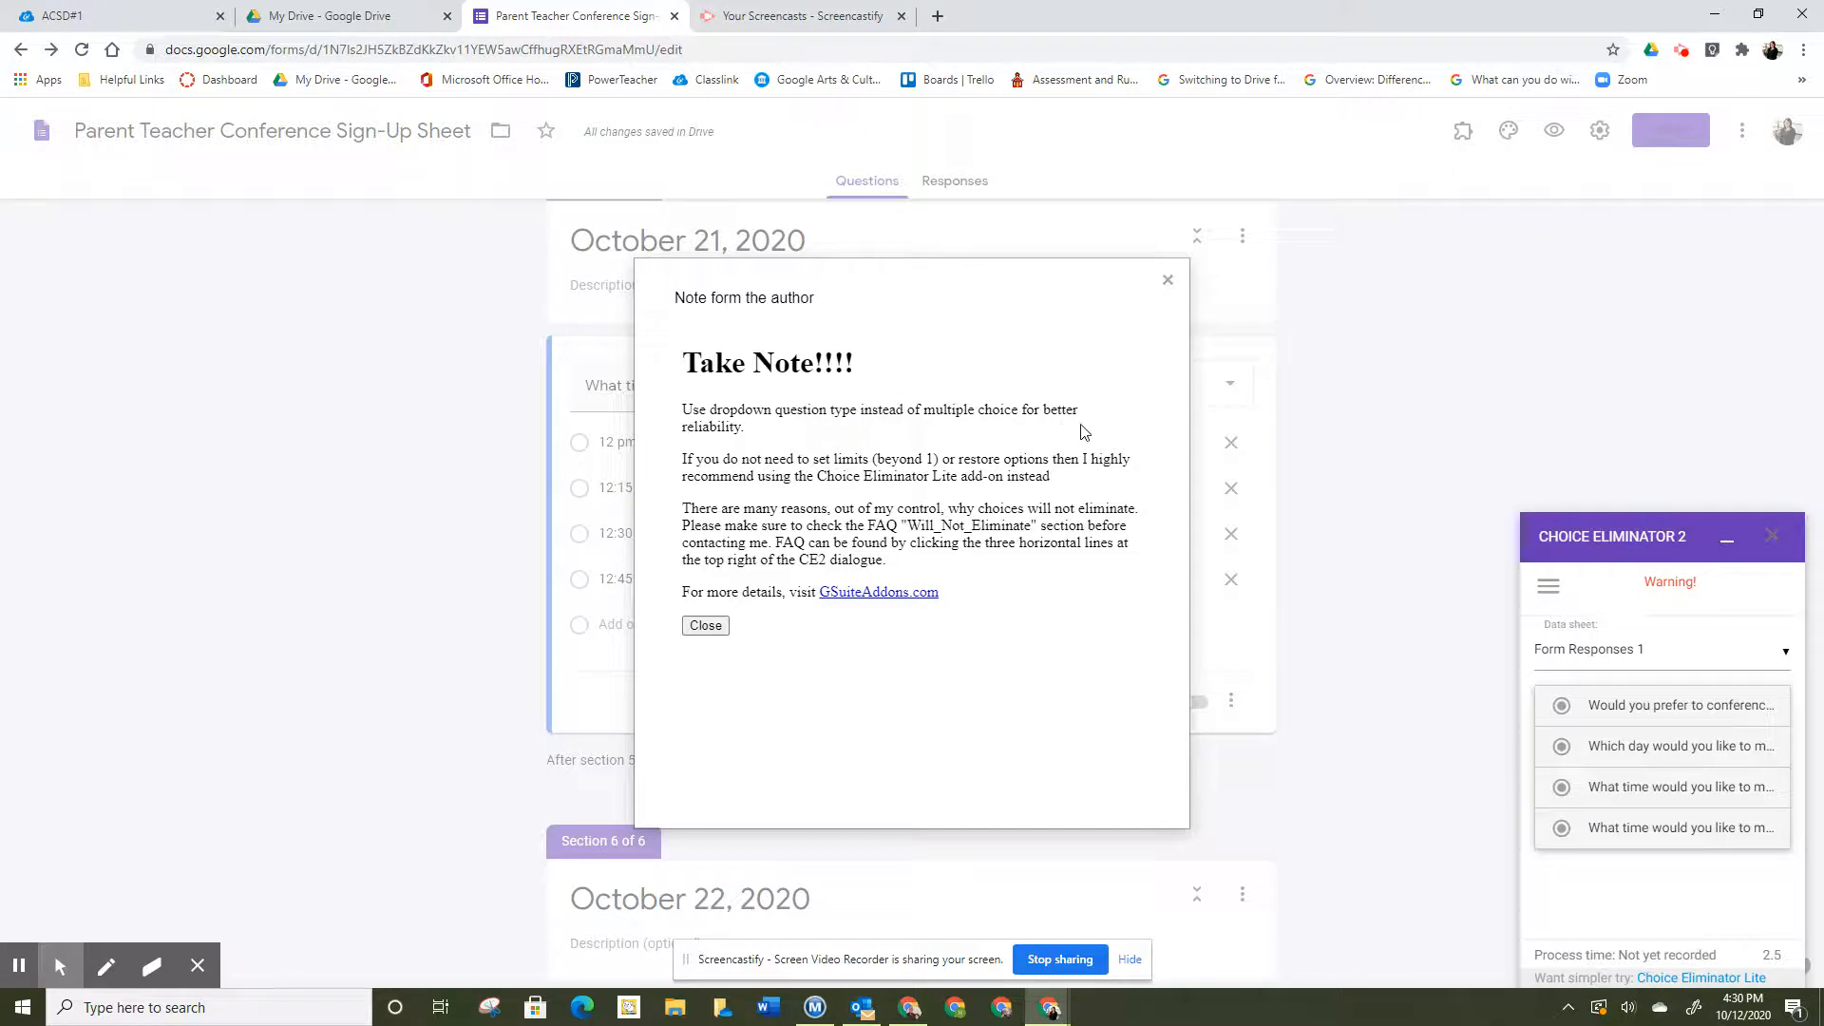
left_click(706, 626)
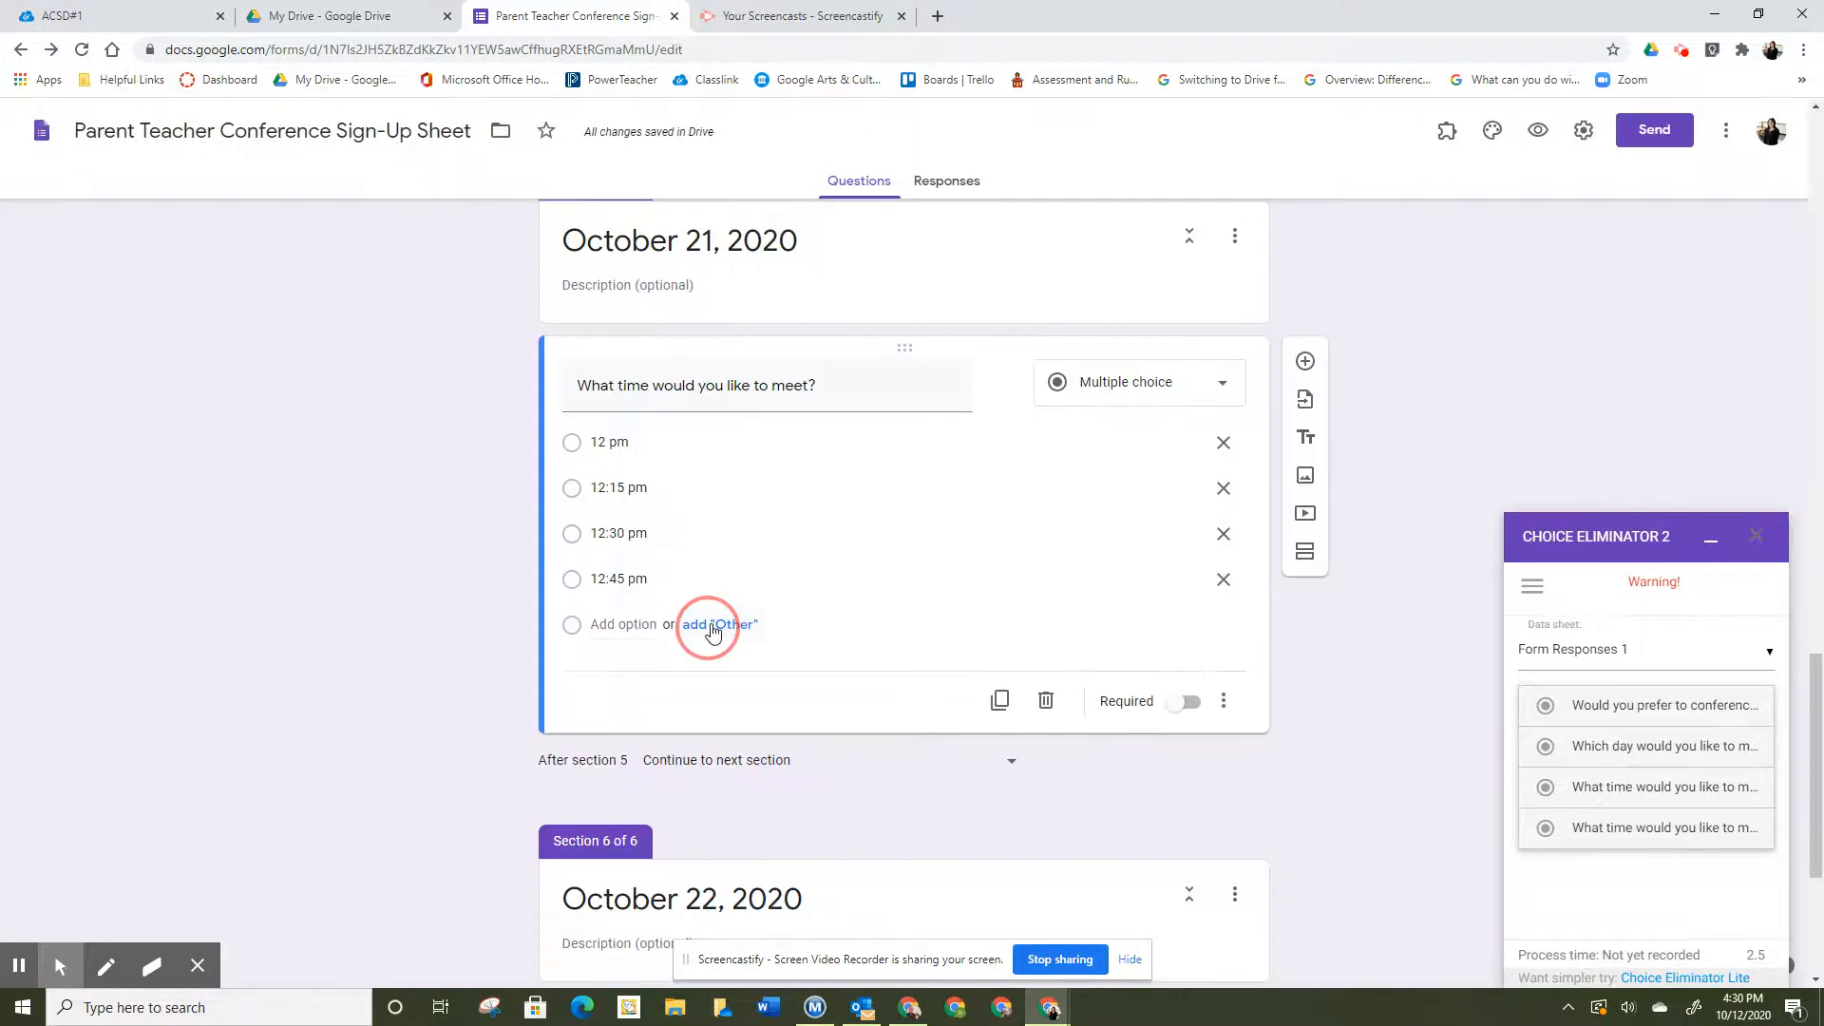
- Change both the October 21 and October 22 time questions to Dropdown type
left_click(1223, 390)
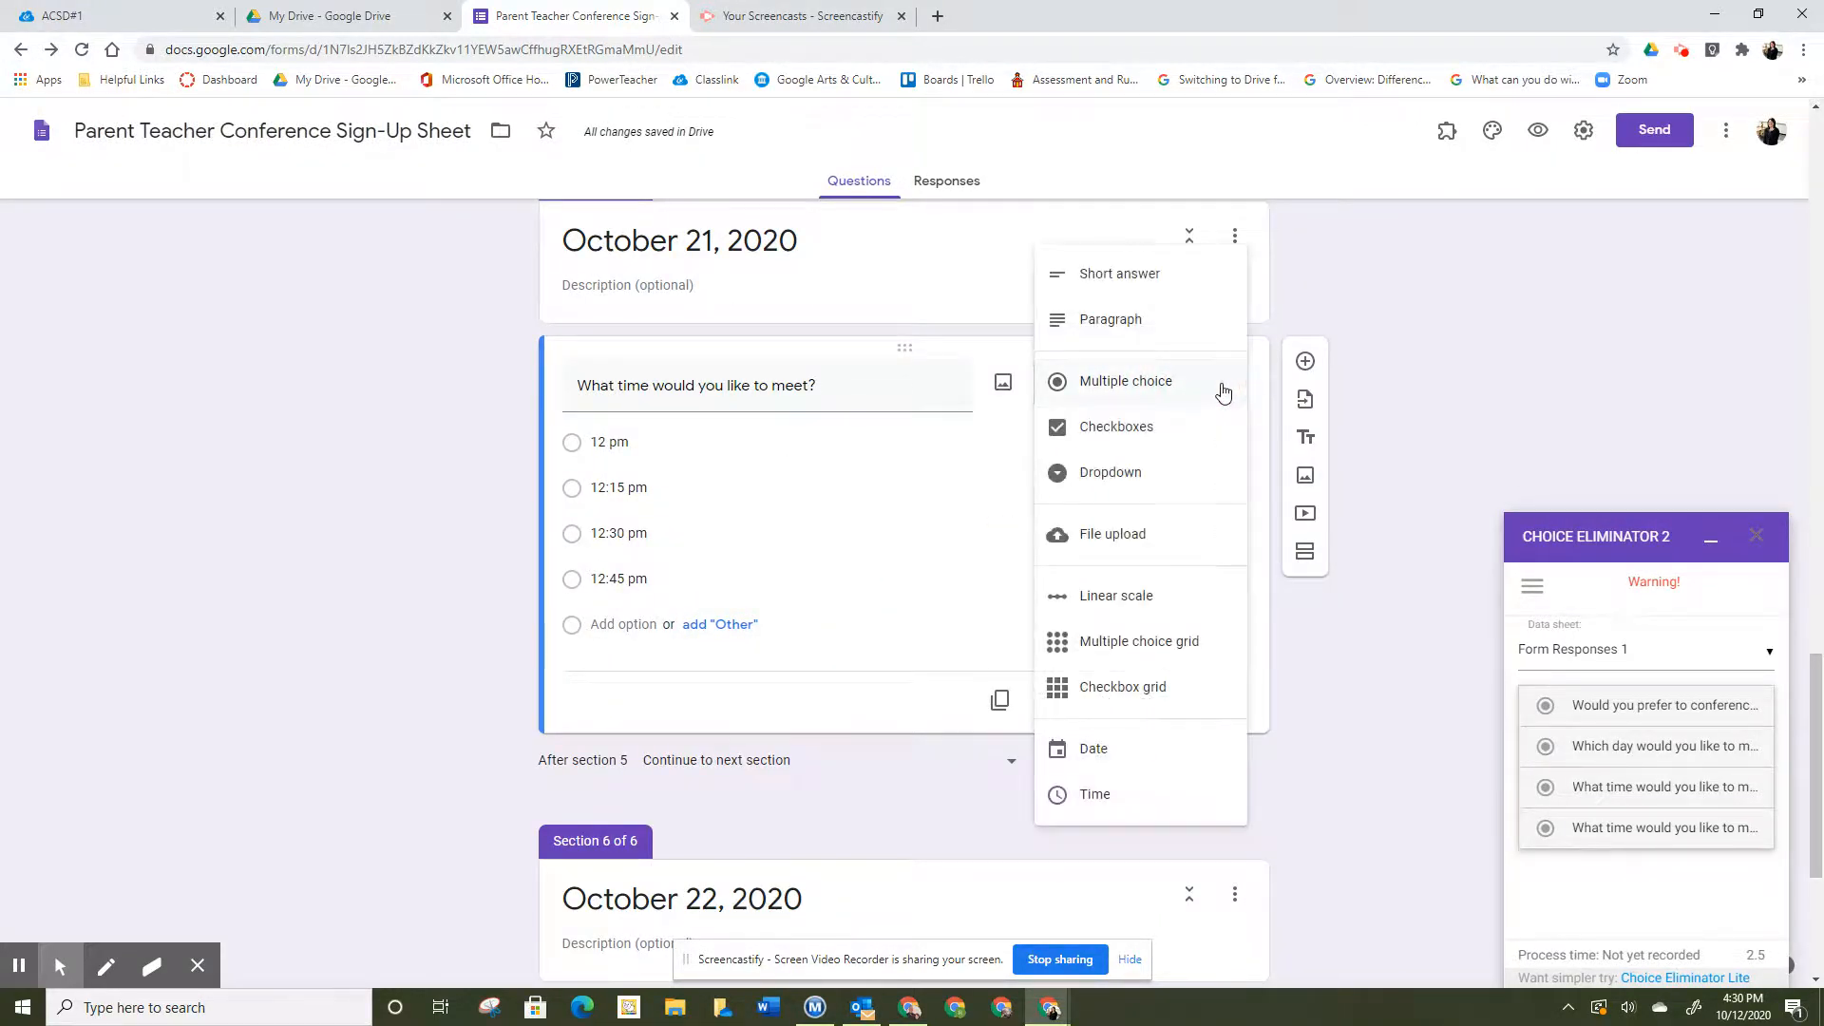
left_click(1167, 475)
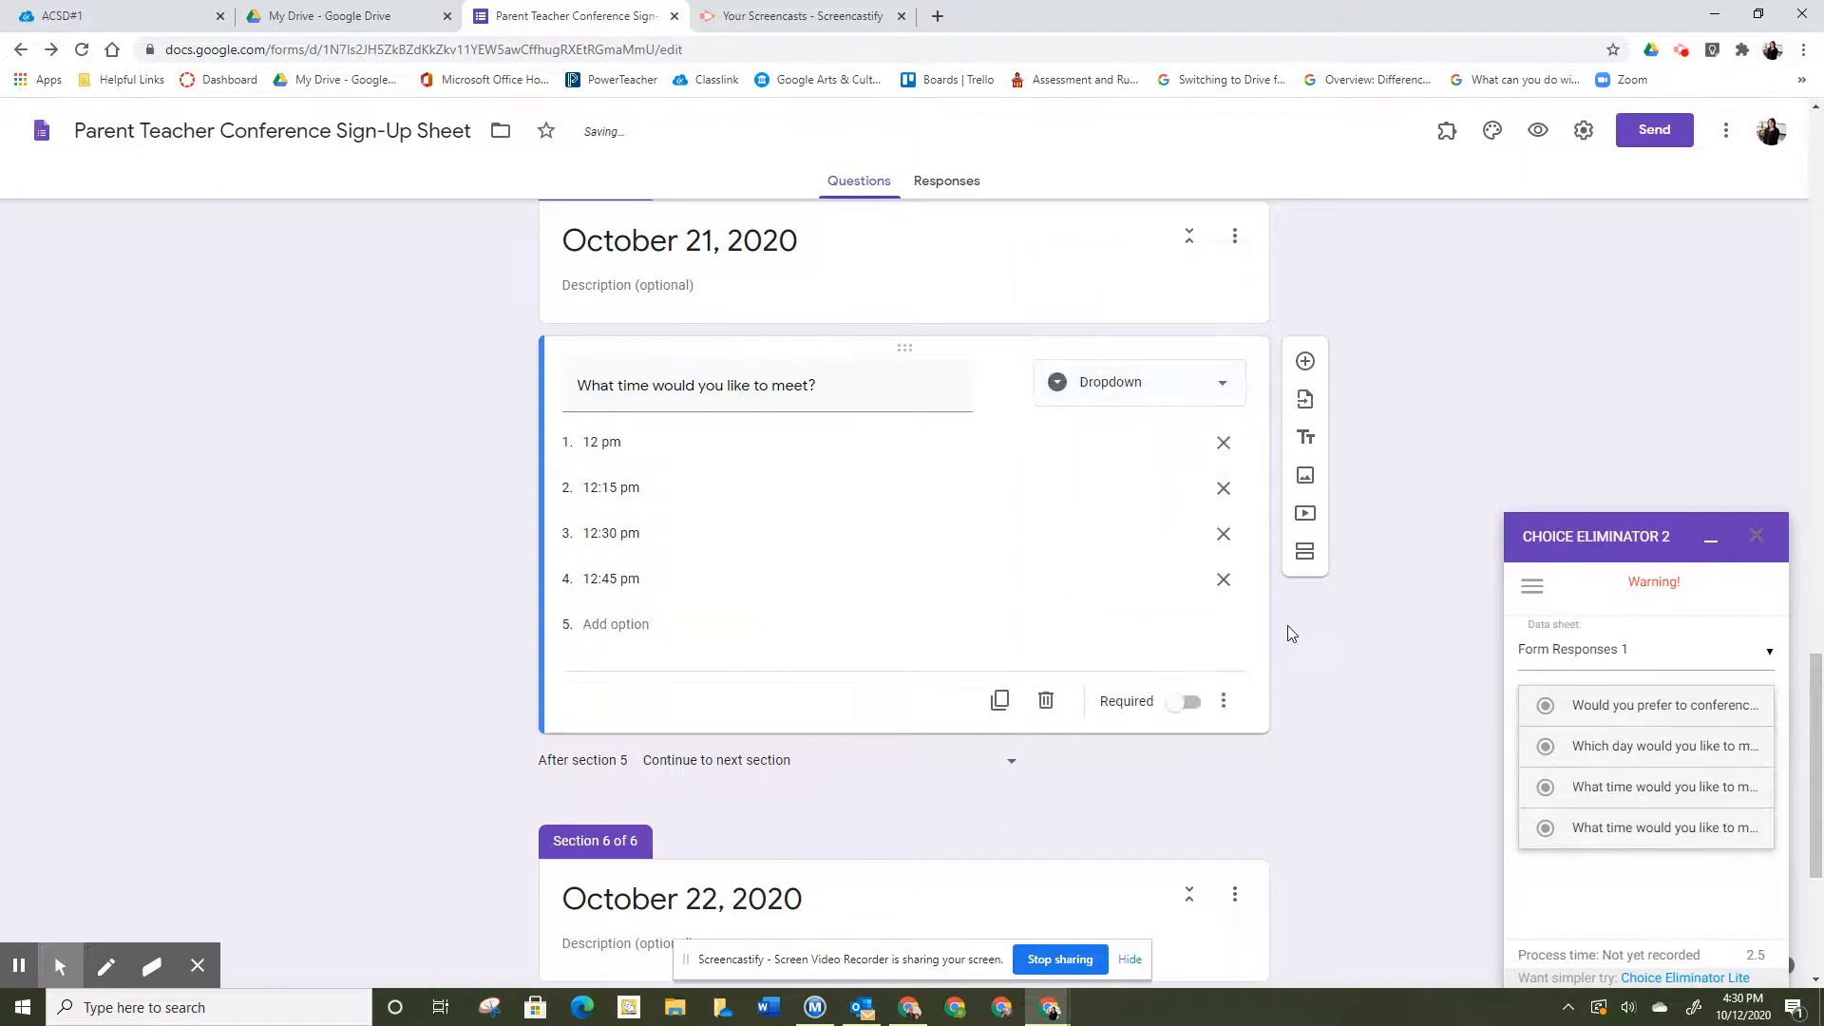
scroll(1290, 634, "down", 3)
left_click(1185, 732)
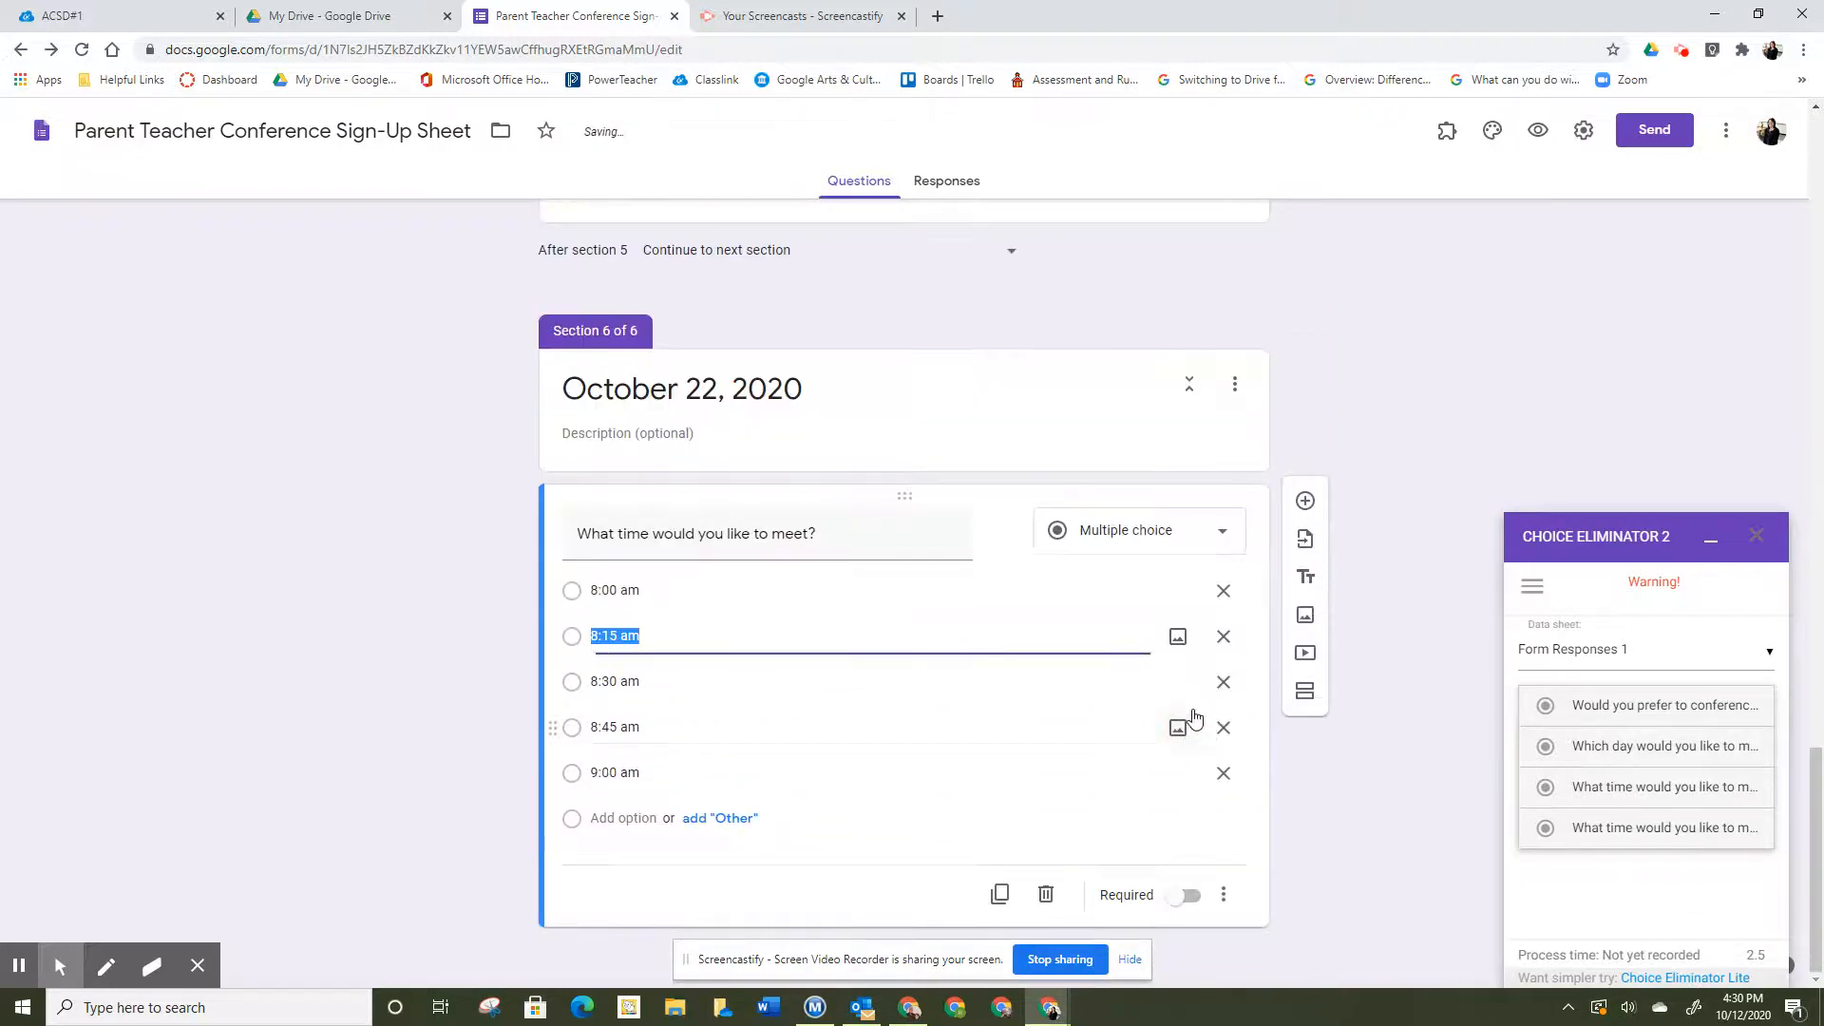
left_click(1219, 542)
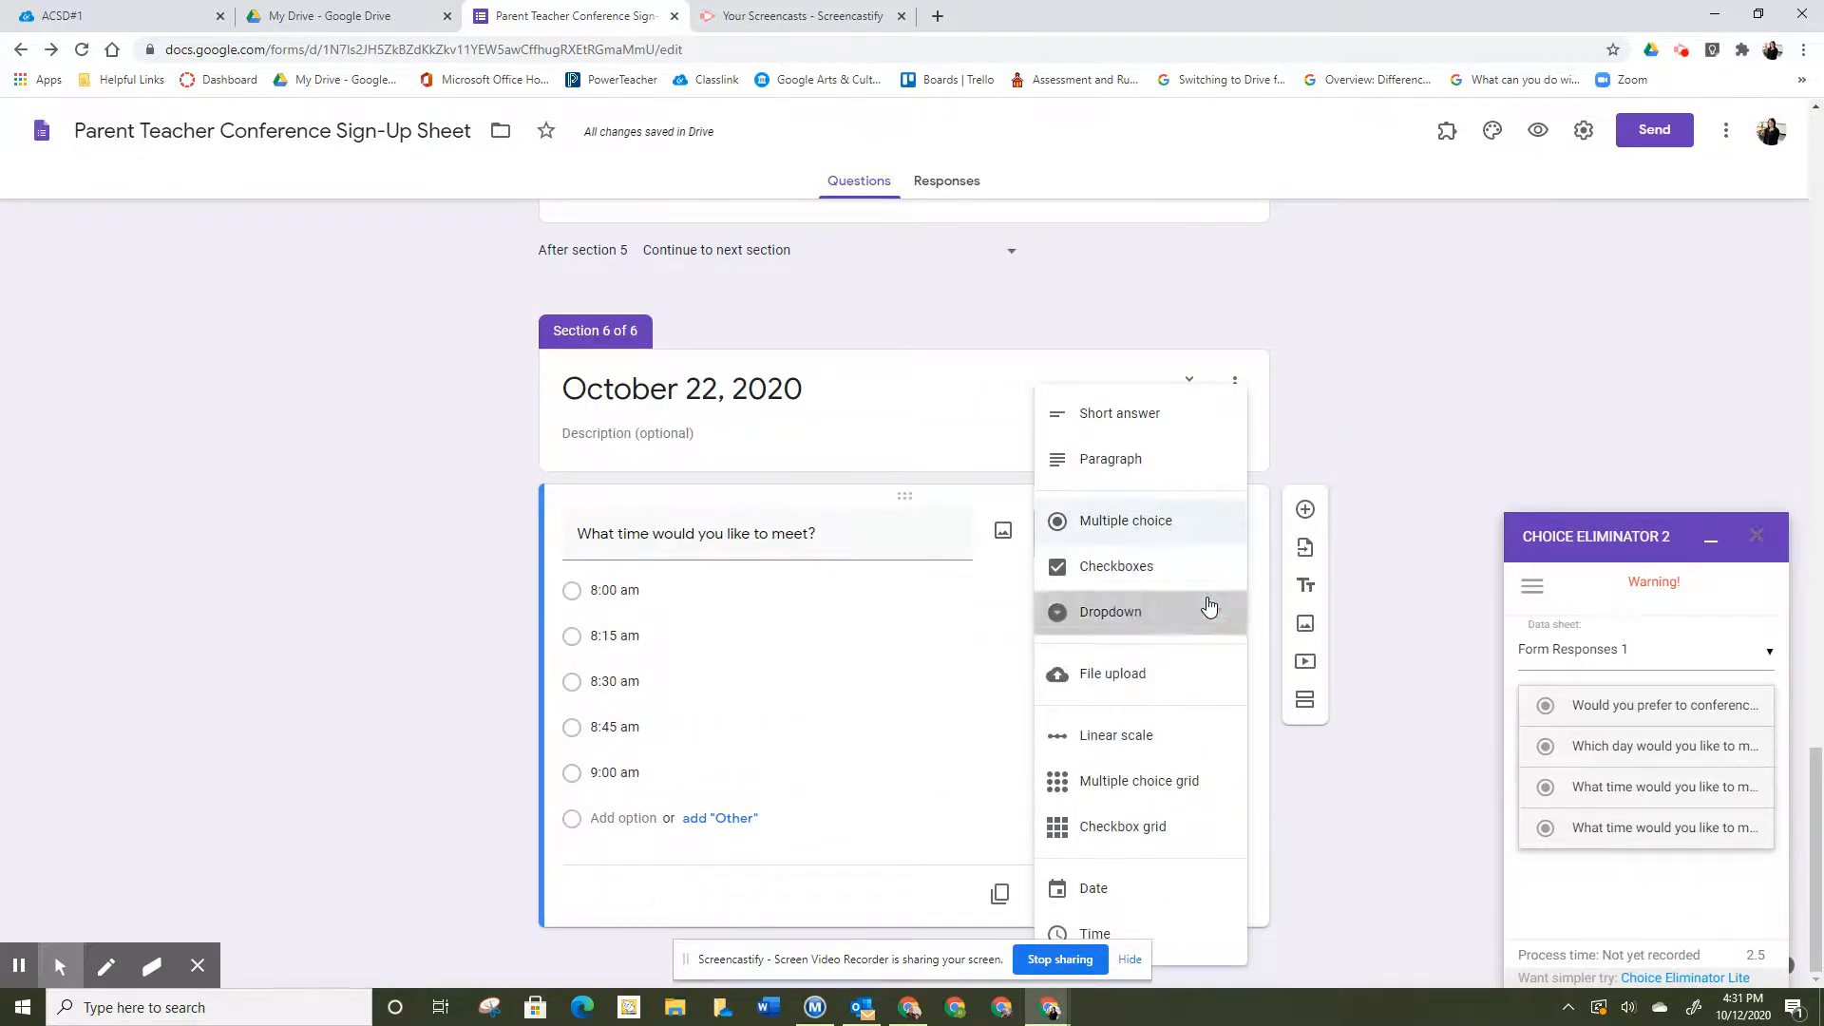
left_click(1206, 611)
scroll(1344, 527, "up", 3)
- Retitle the time questions to end 'on 10/21?' and 'on 10/22?', then close the add-on panel
left_click(1229, 511)
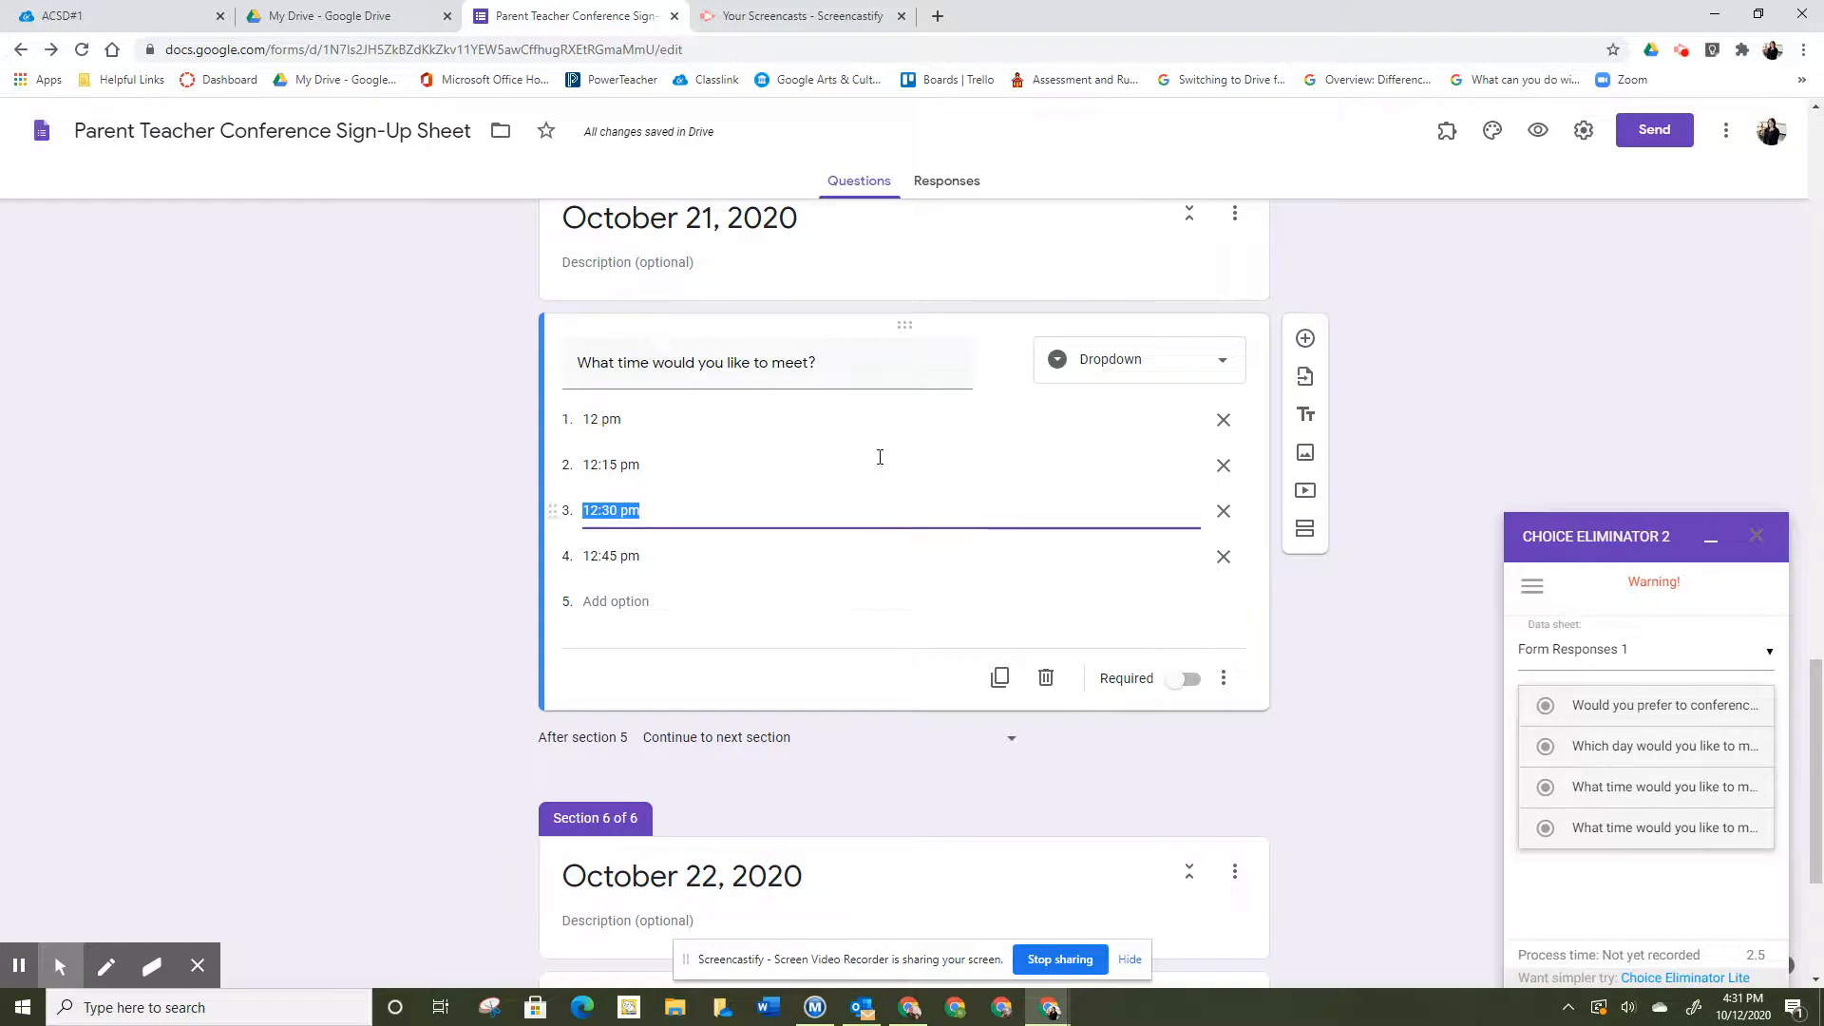
left_click(854, 358)
left_click(854, 358)
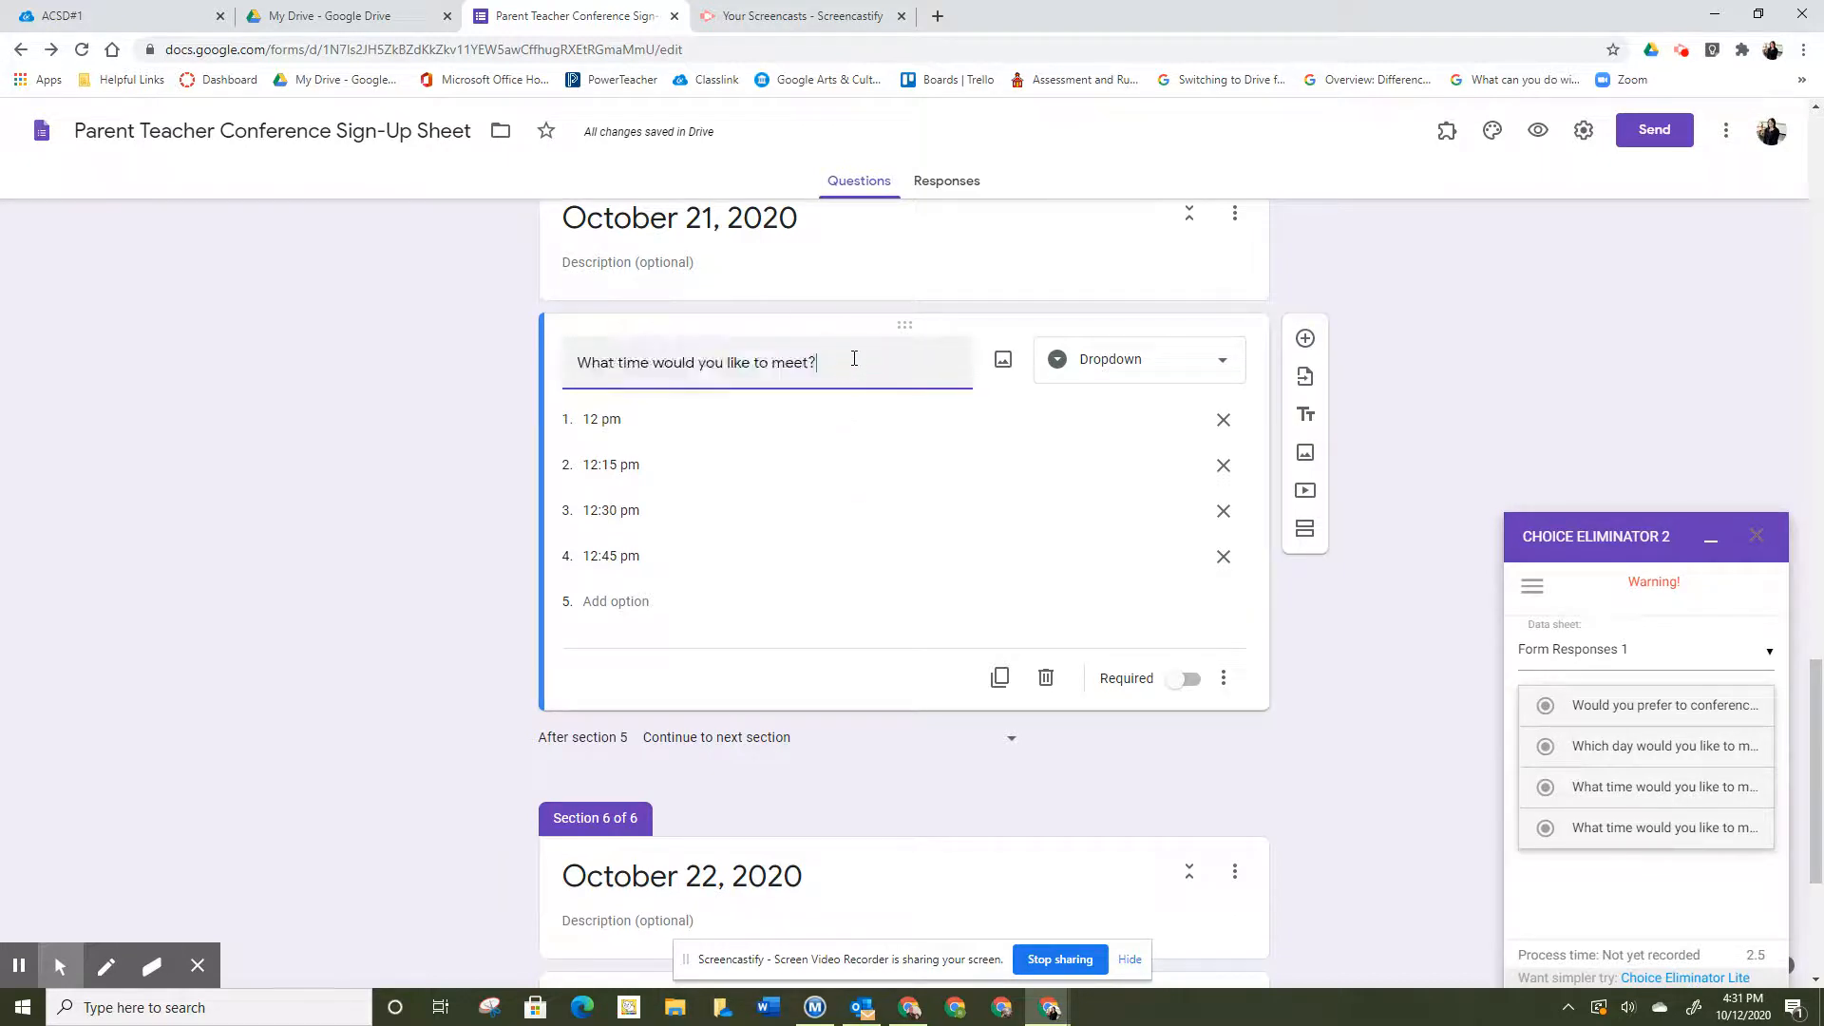
key("BackSpace")
type("on 10/21?")
scroll(865, 418, "down", 4)
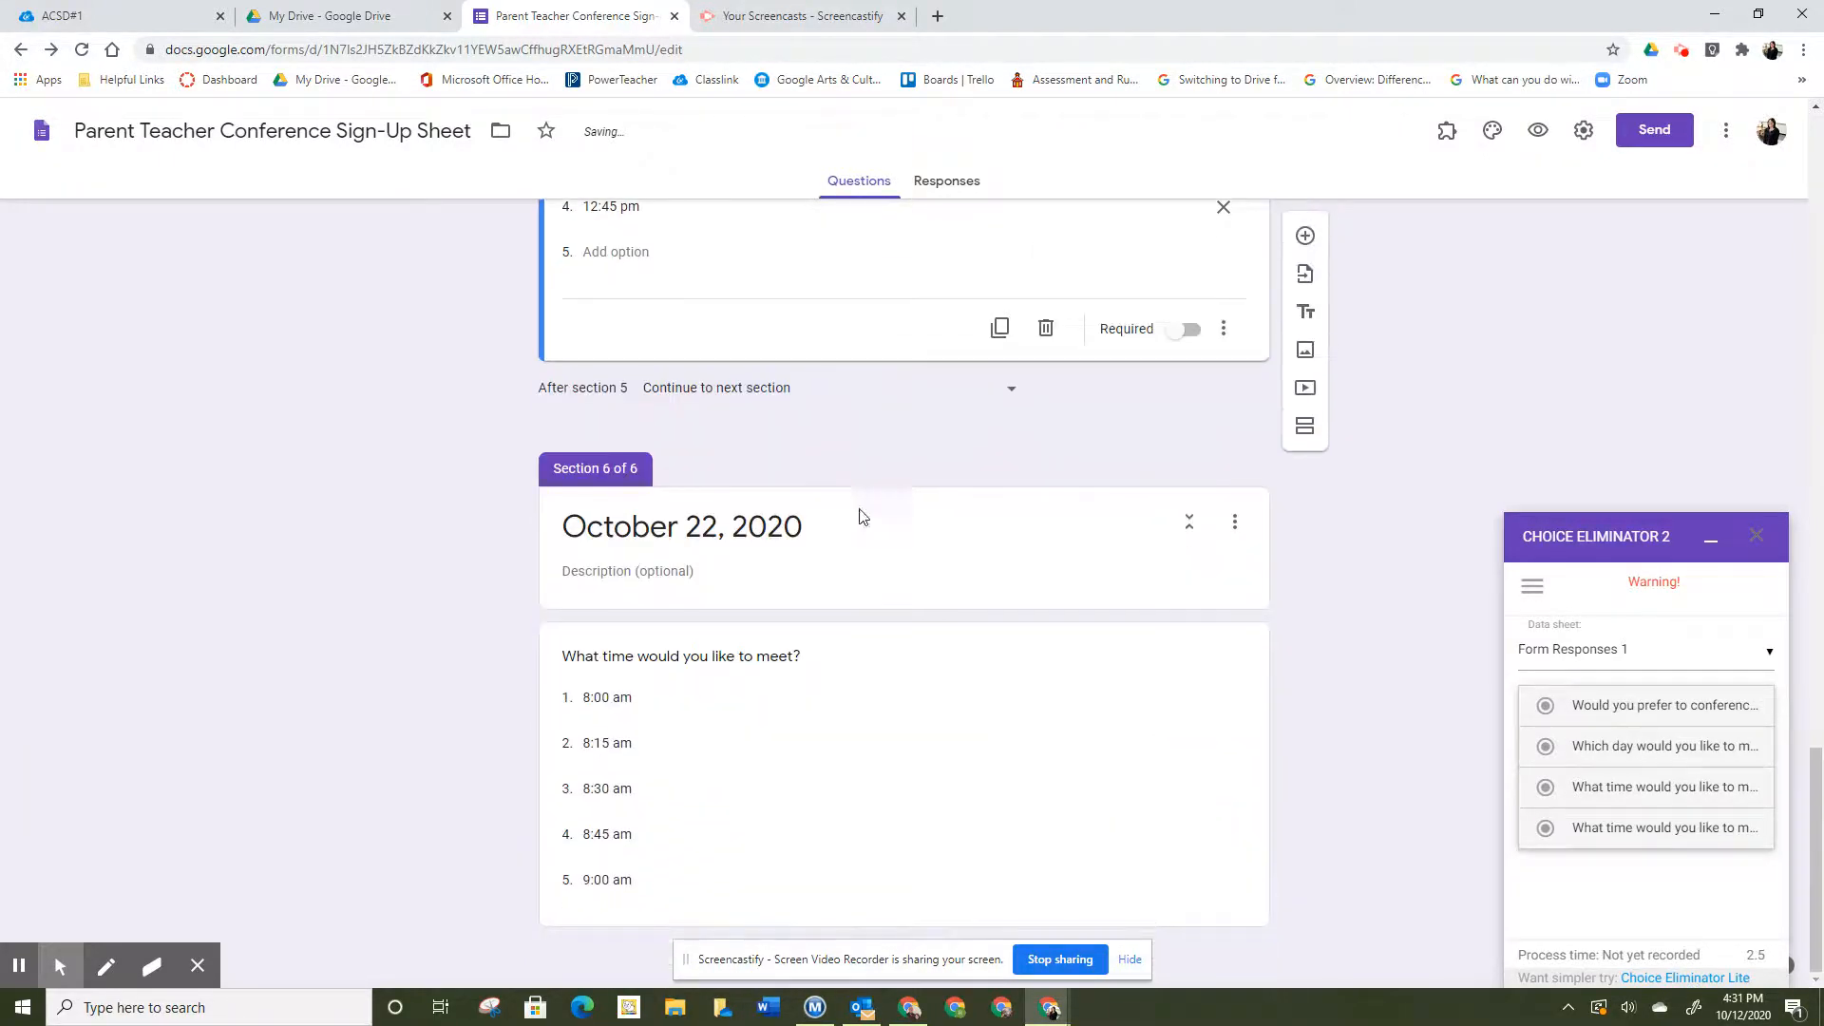
left_click(864, 676)
left_click(856, 530)
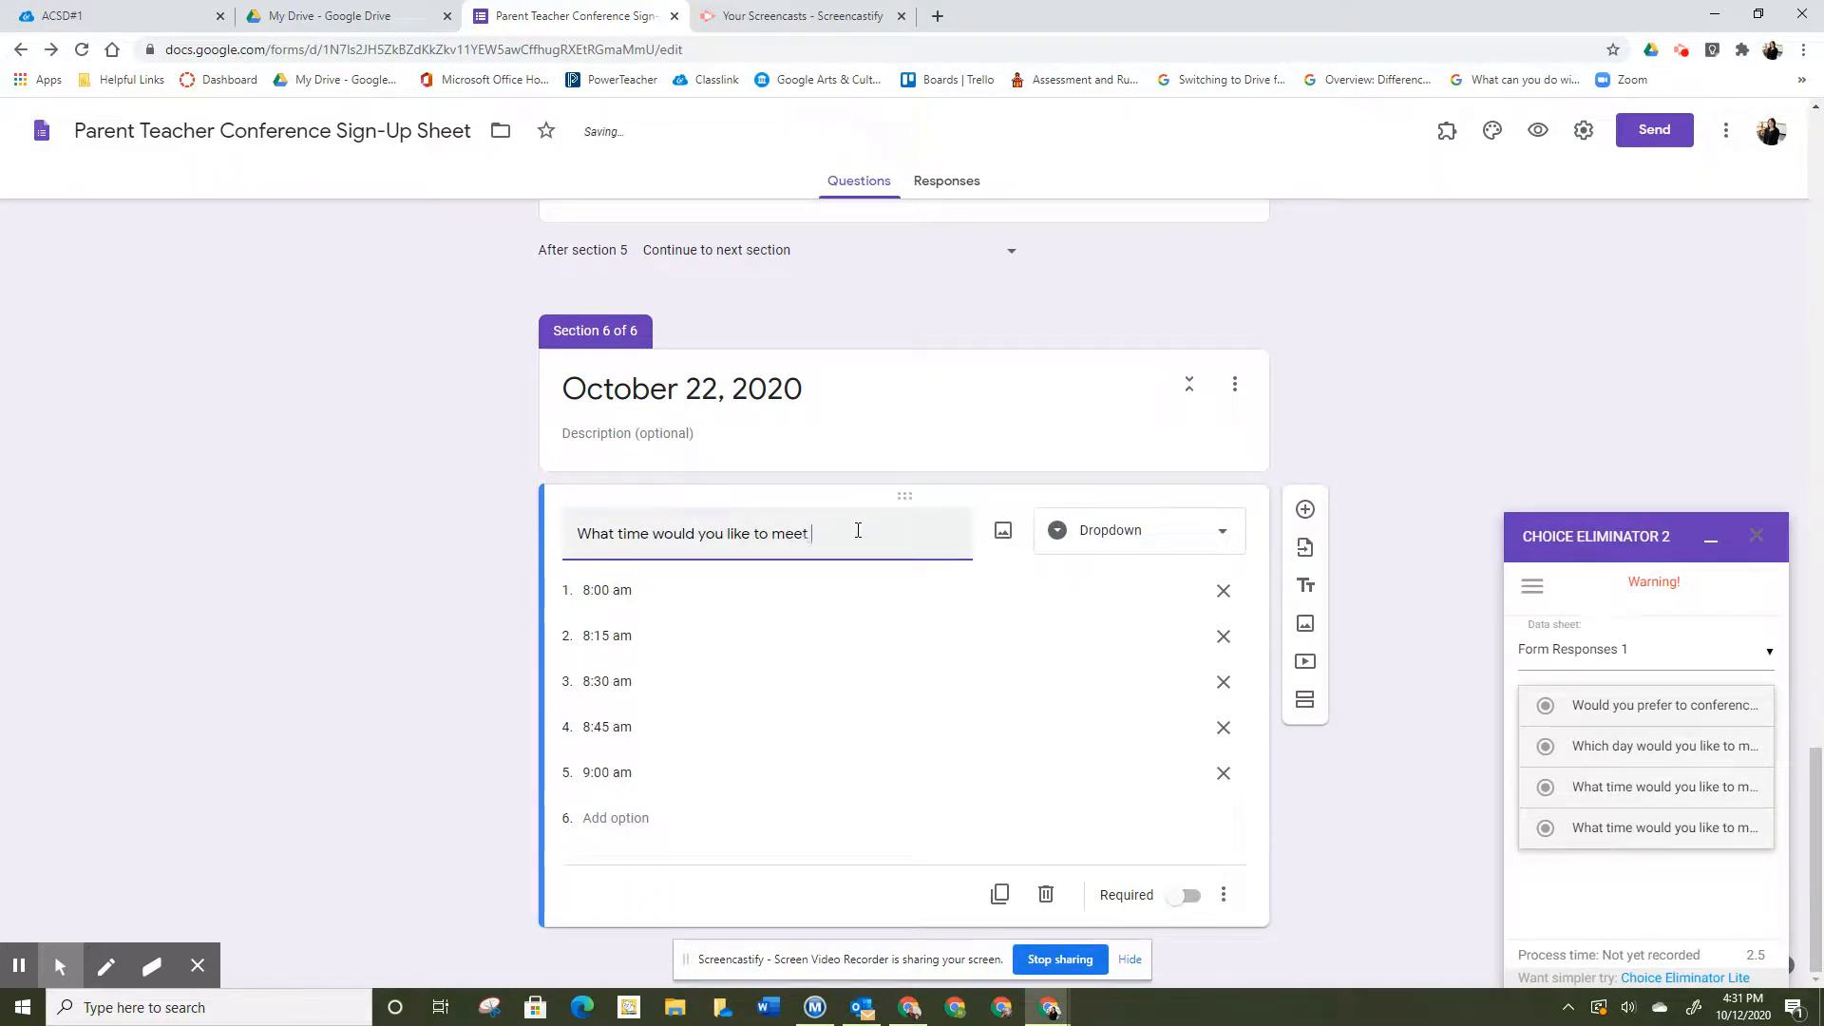
type("t on 10/22")
left_click(1758, 537)
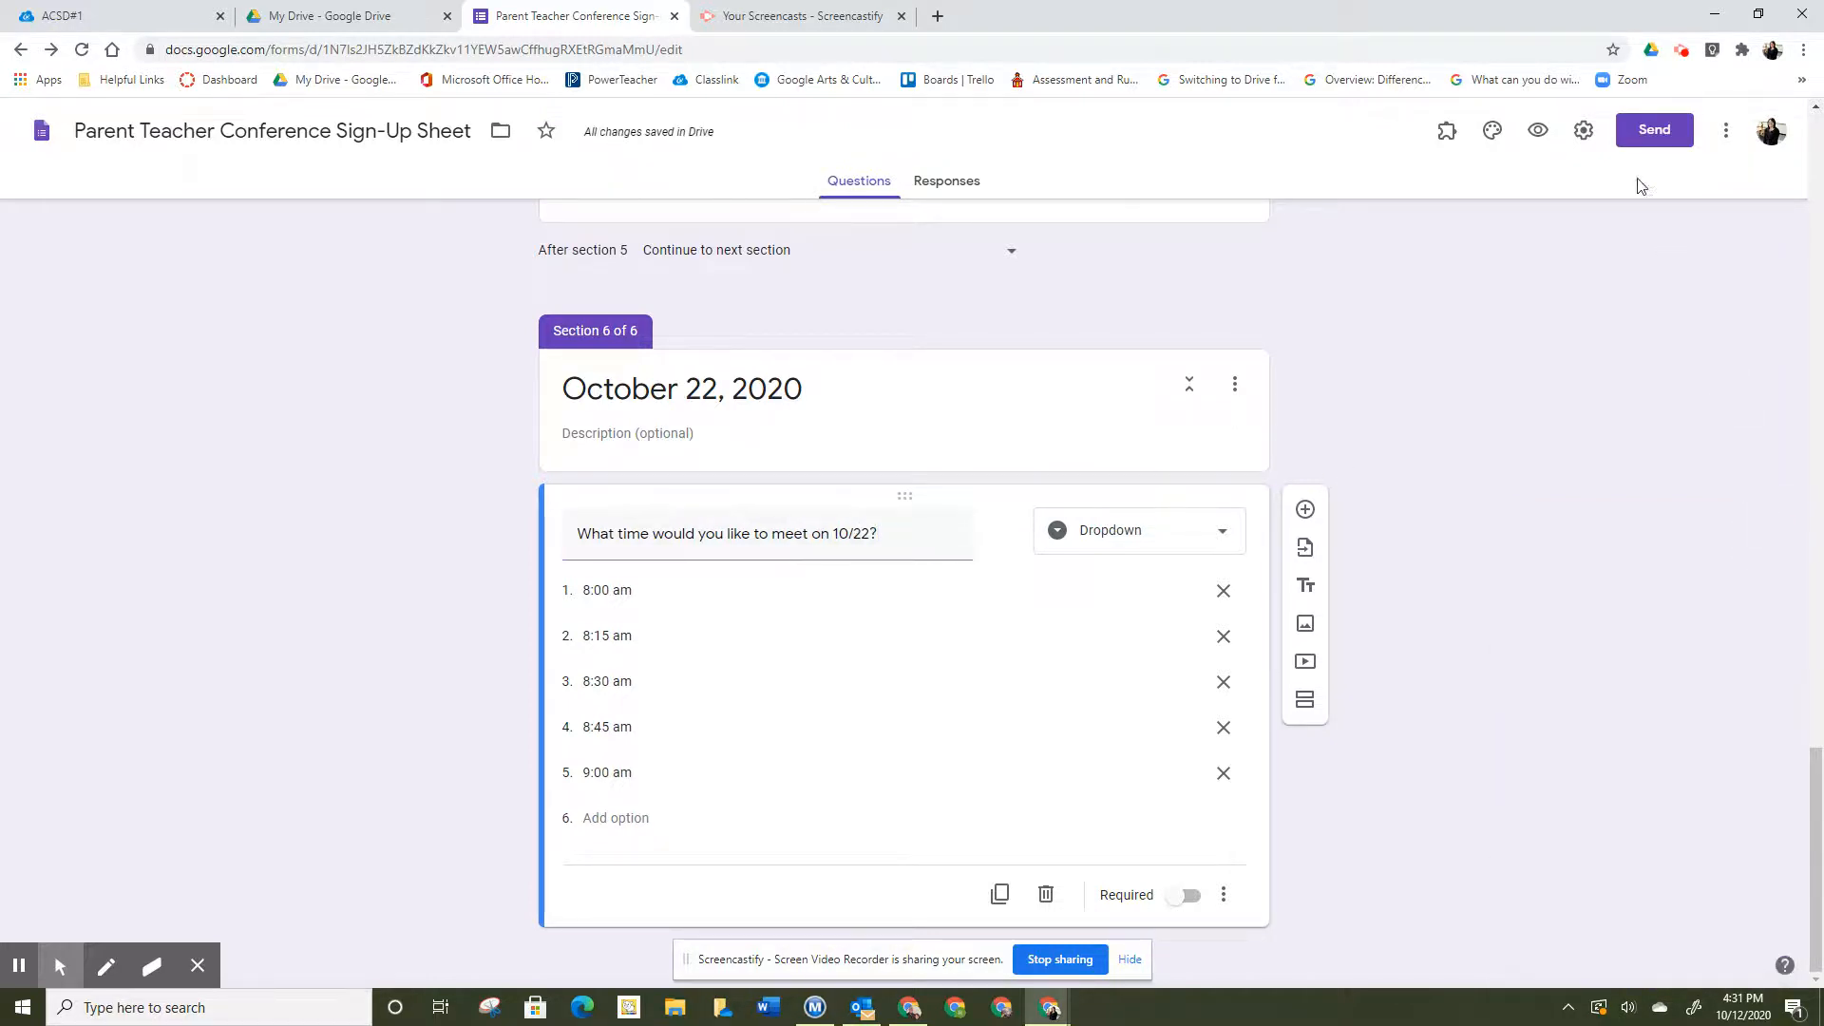
- Reopen Choice Eliminator 2's Configure panel and dismiss the author's note
left_click(1445, 133)
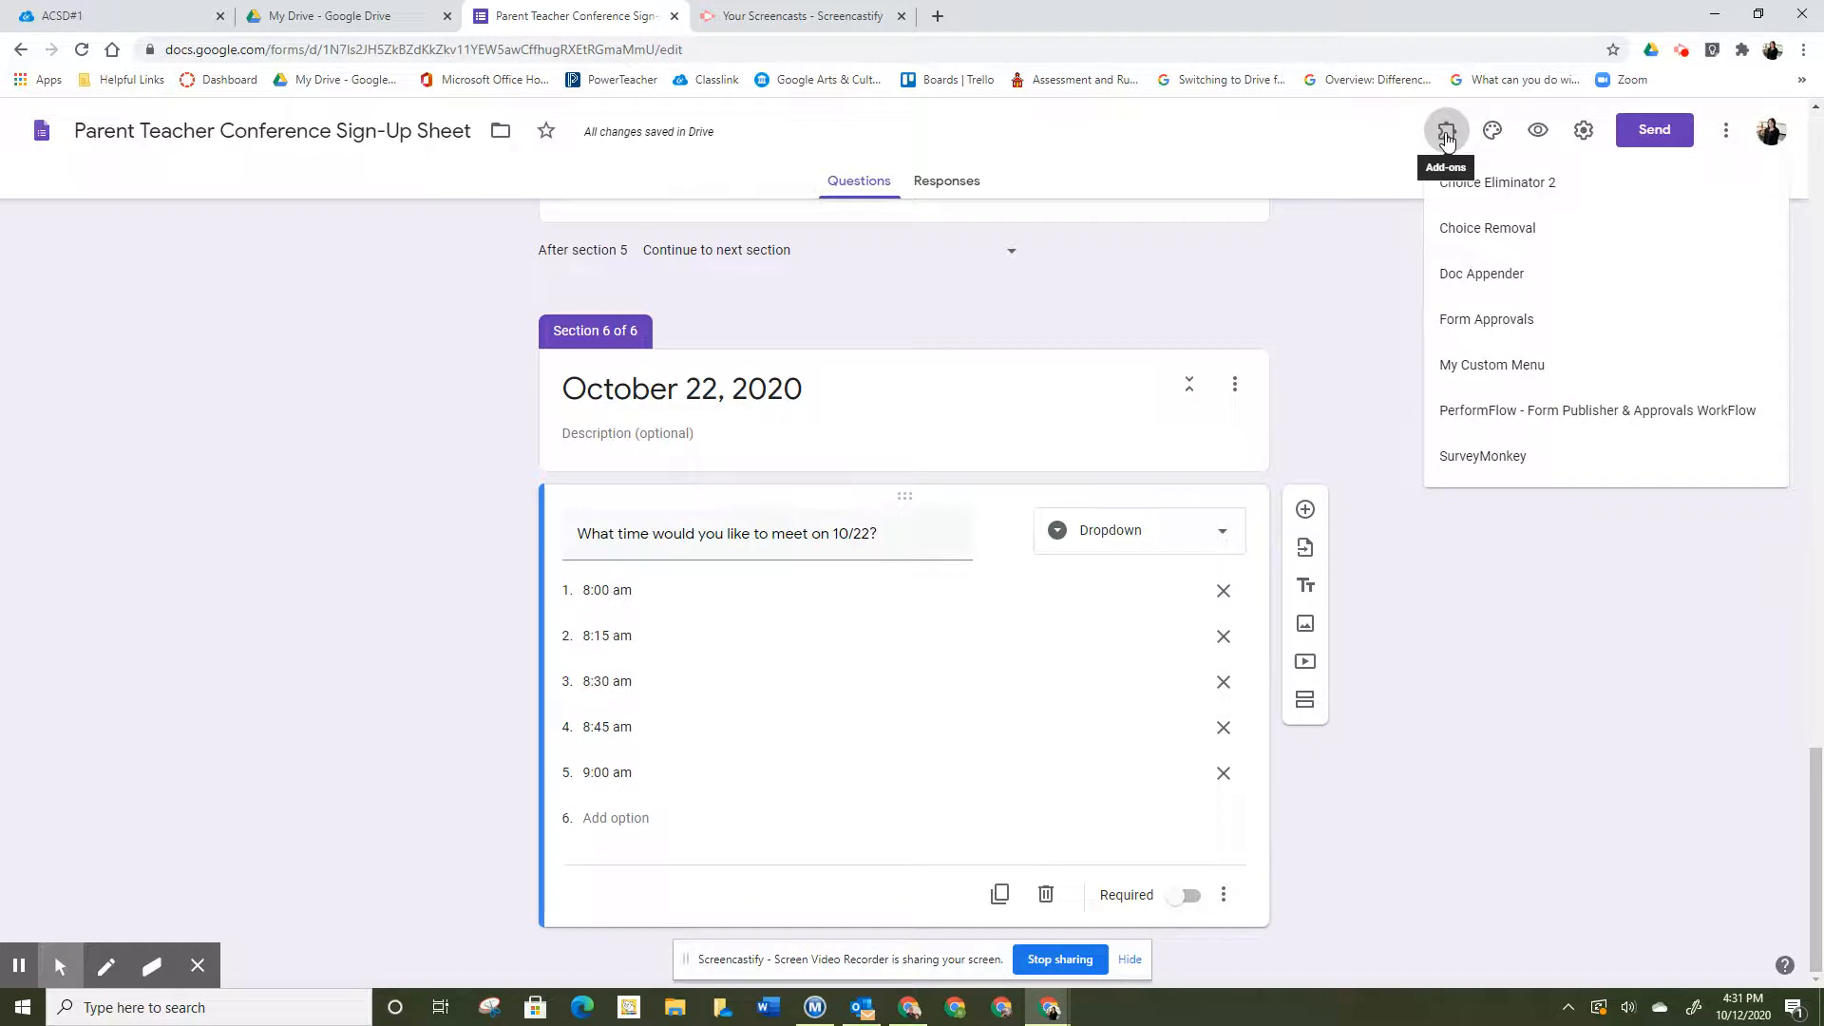
left_click(1498, 183)
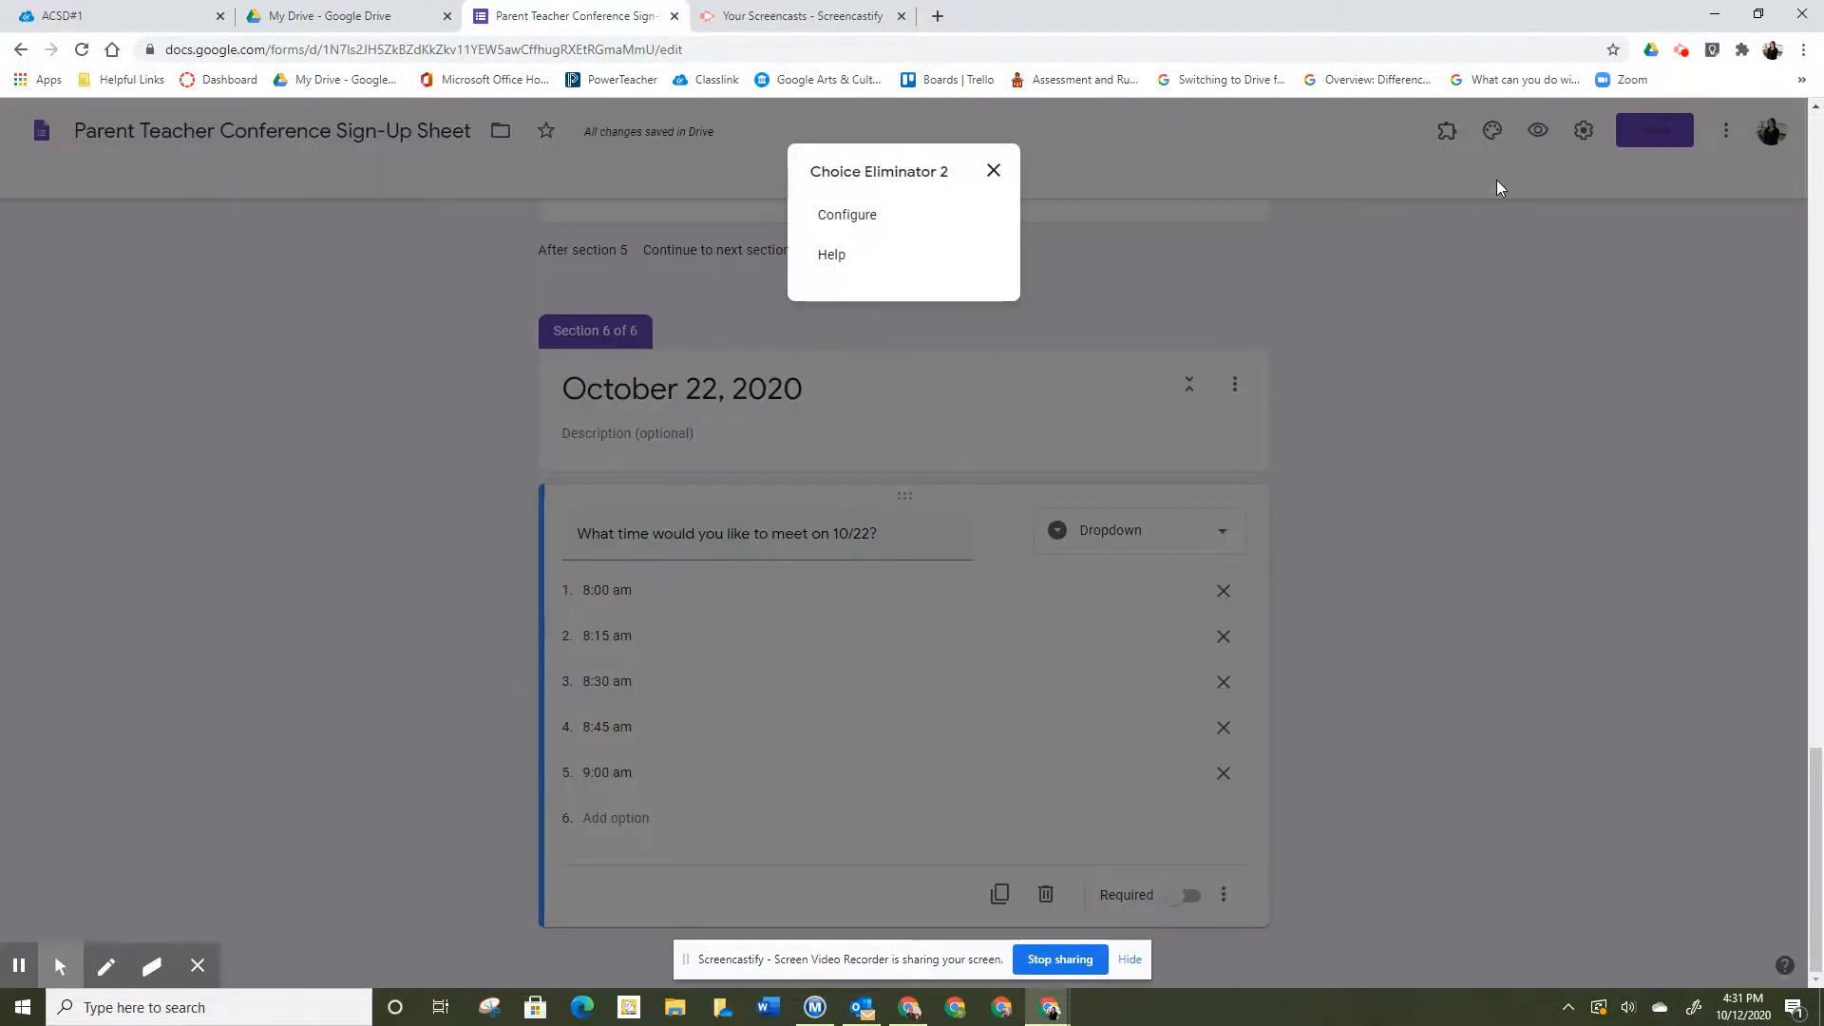
left_click(855, 214)
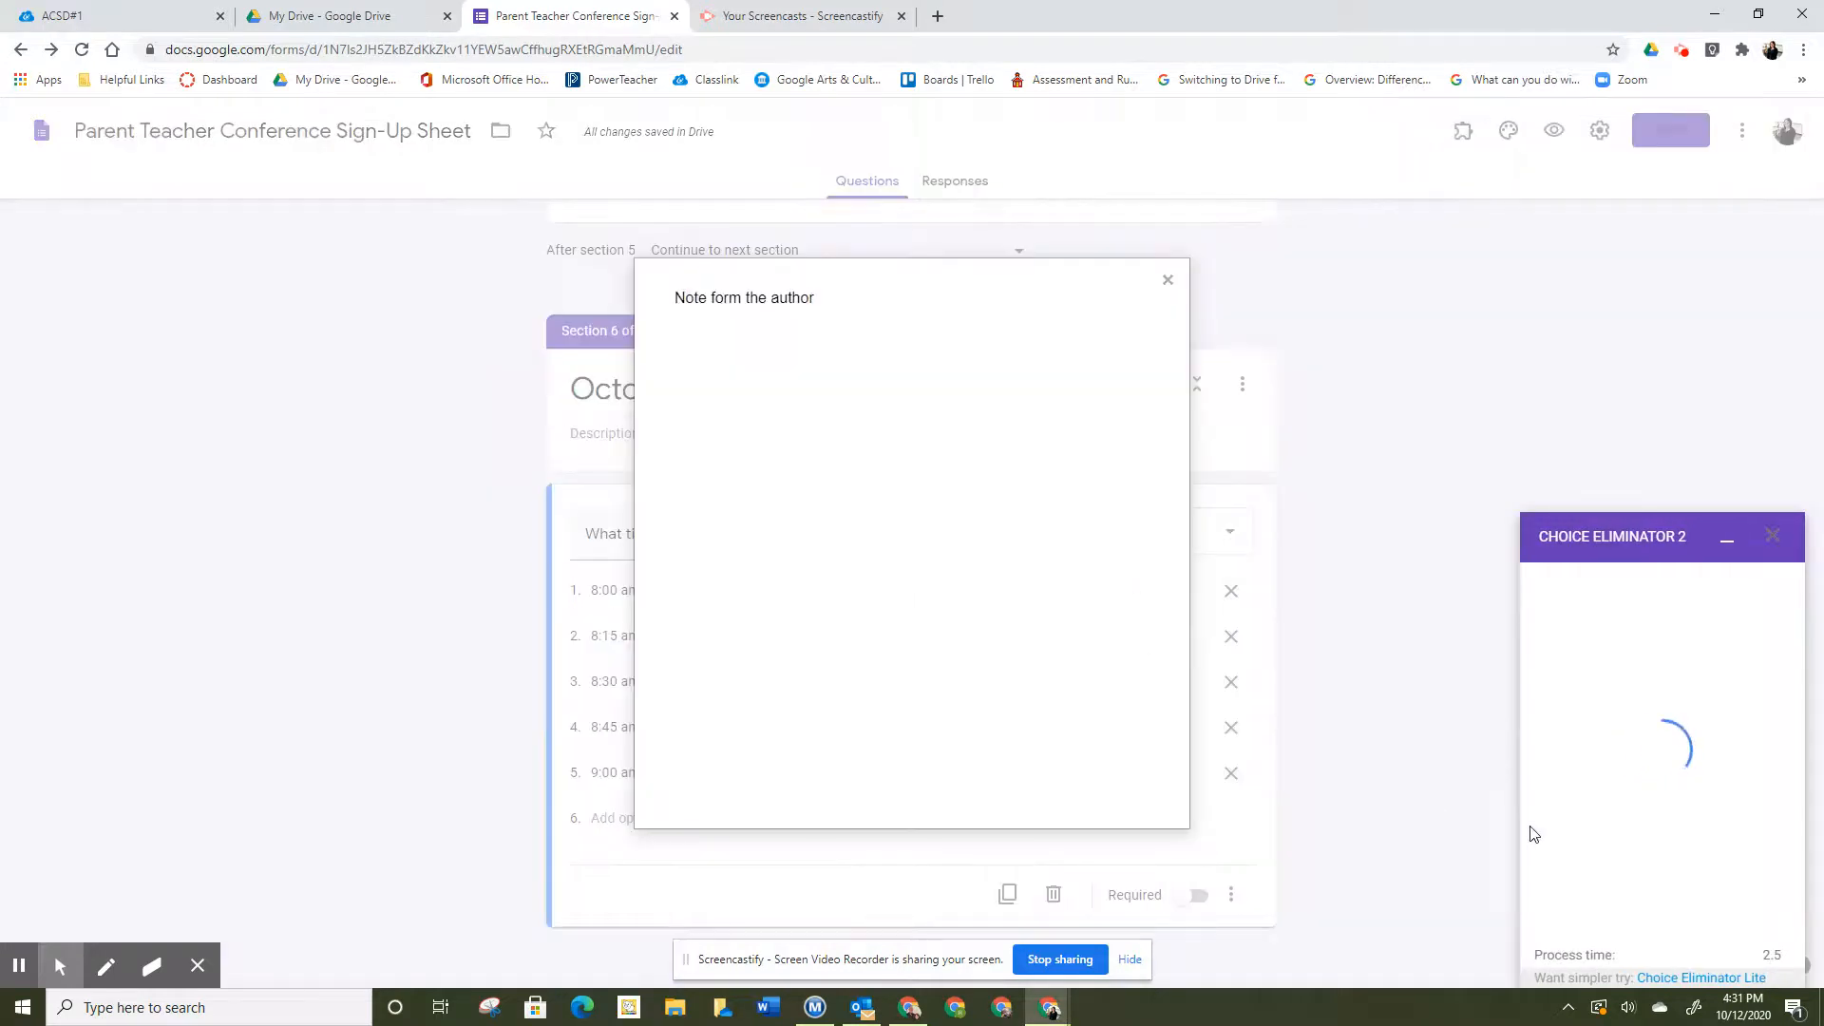
left_click(690, 627)
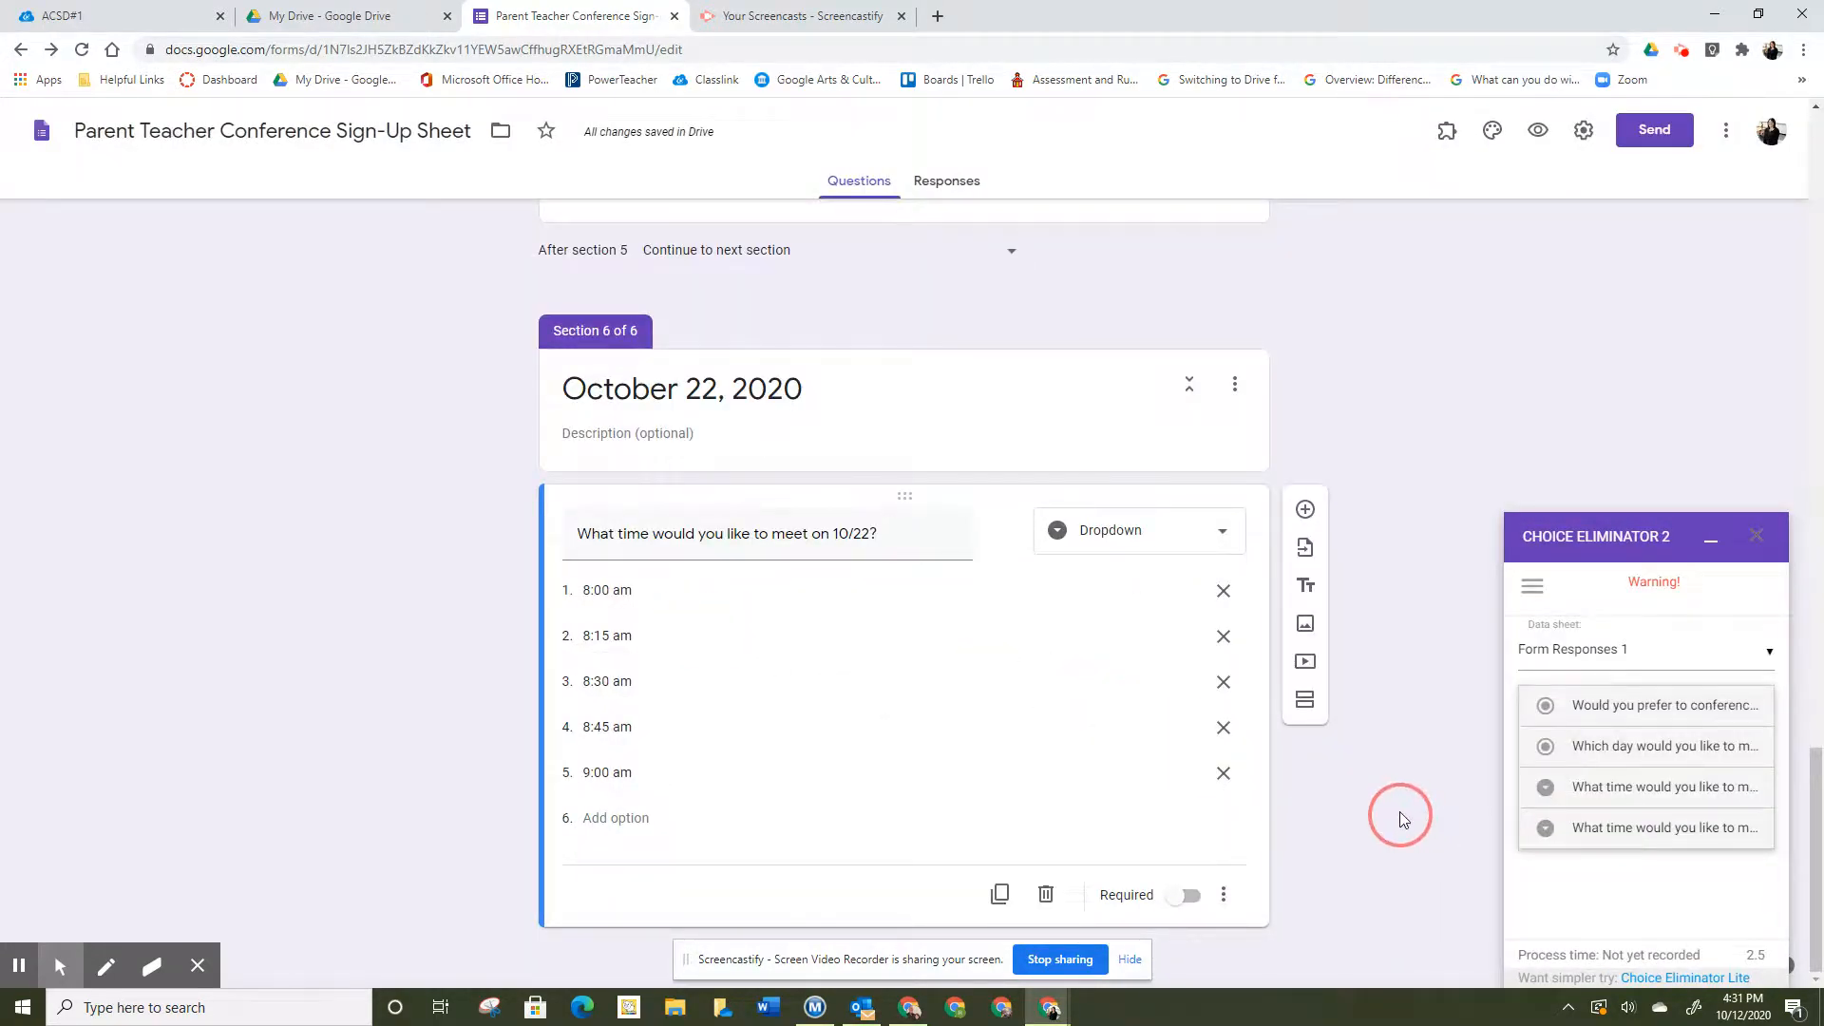
- Turn on Eliminate Choices for both the 10/21 and 10/22 time questions, then close the panel
left_click(1626, 789)
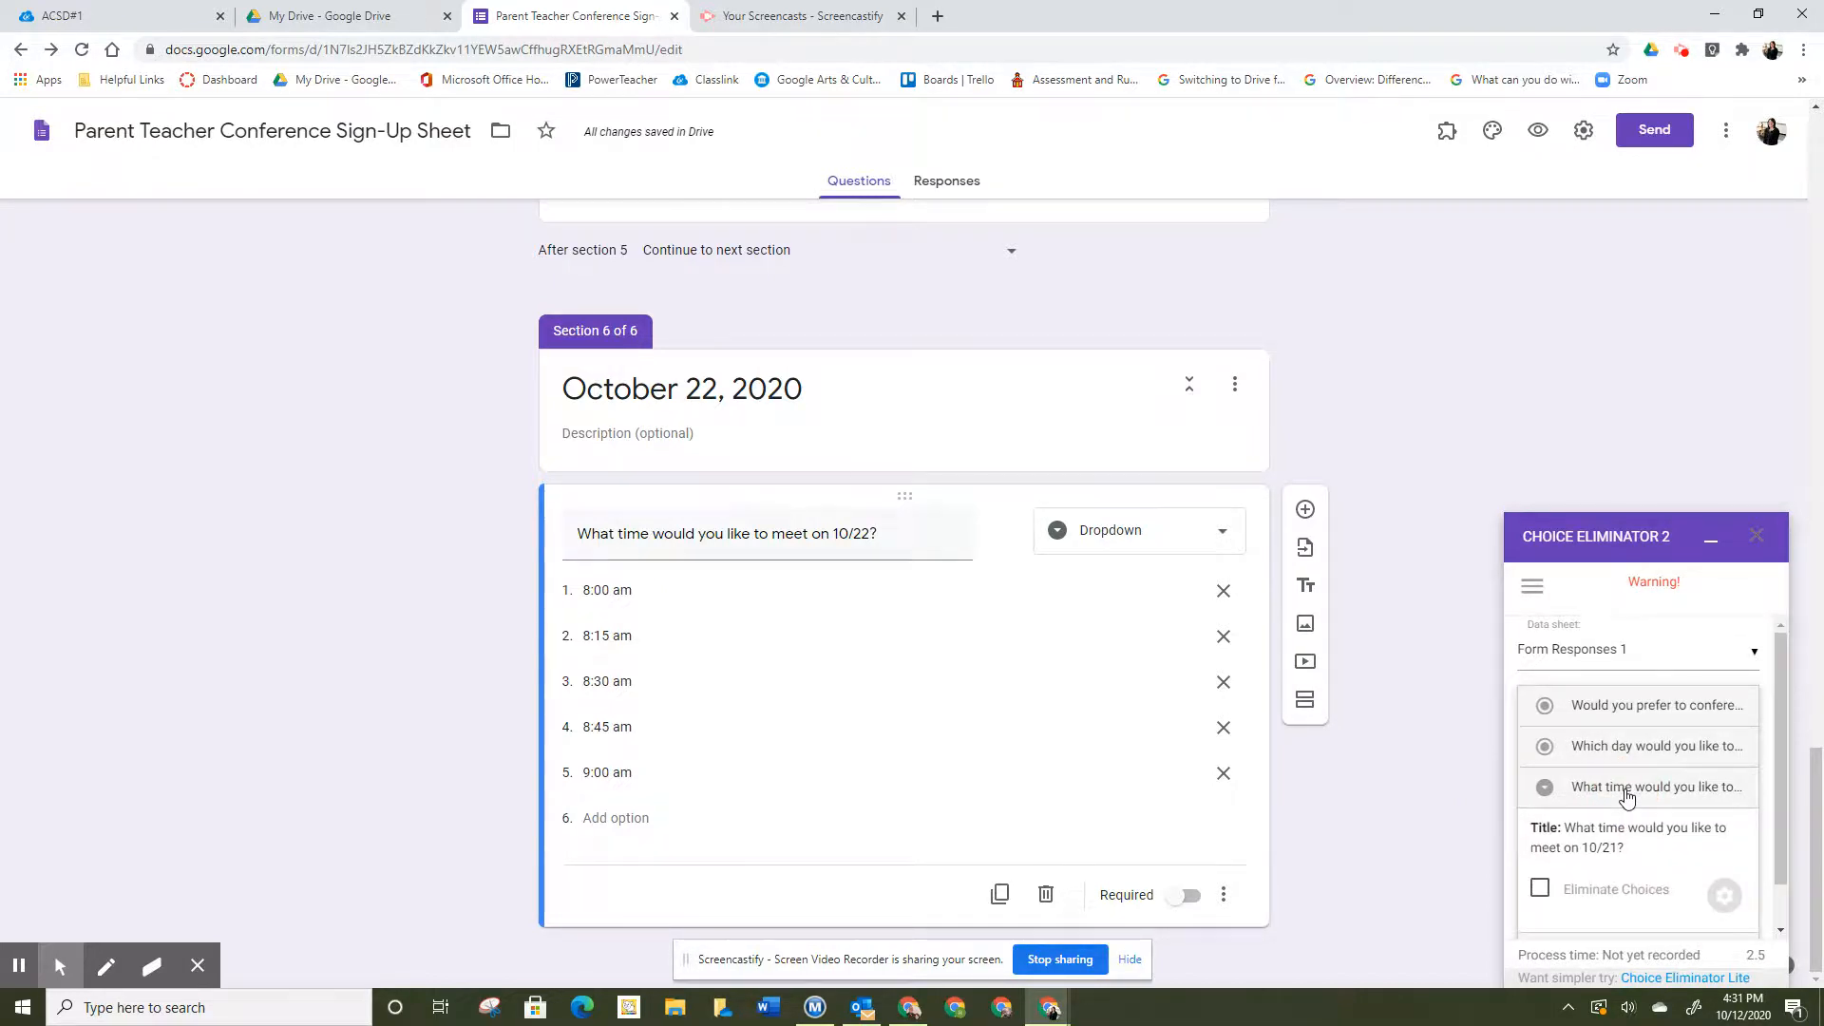
left_click(1539, 890)
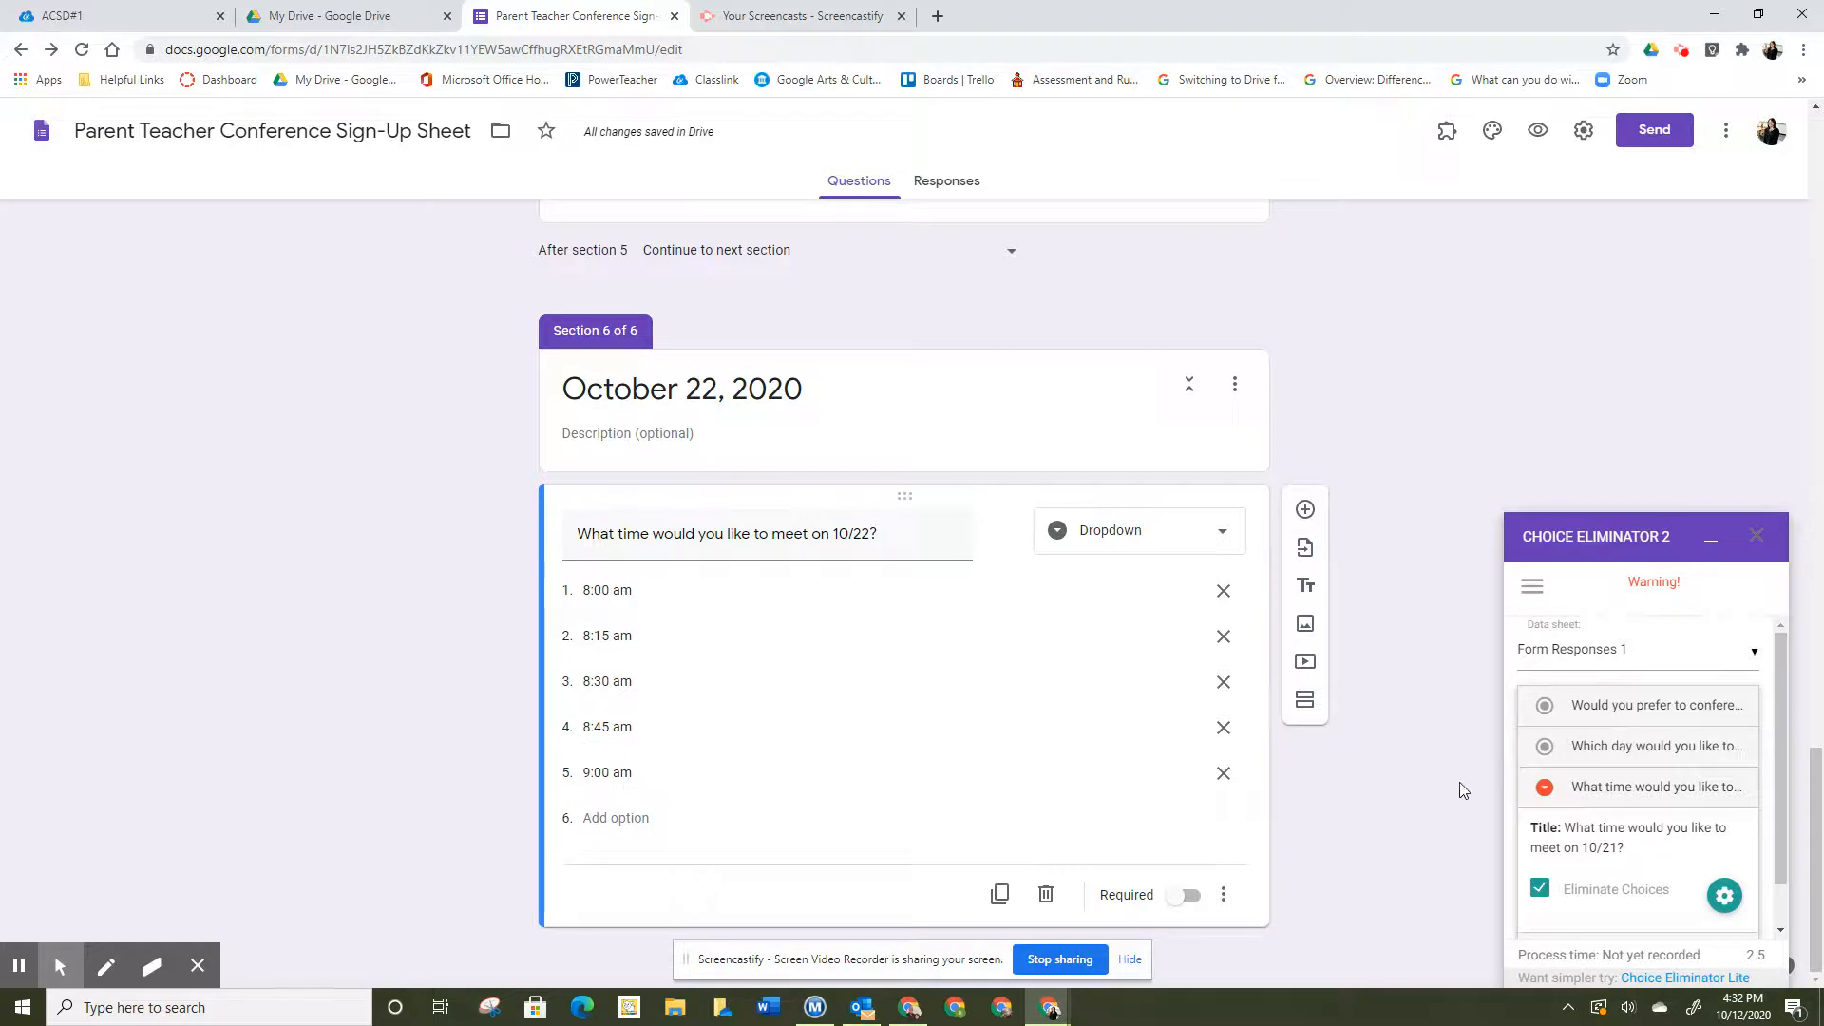
left_click(1781, 746)
left_click_drag(1782, 740, 1795, 826)
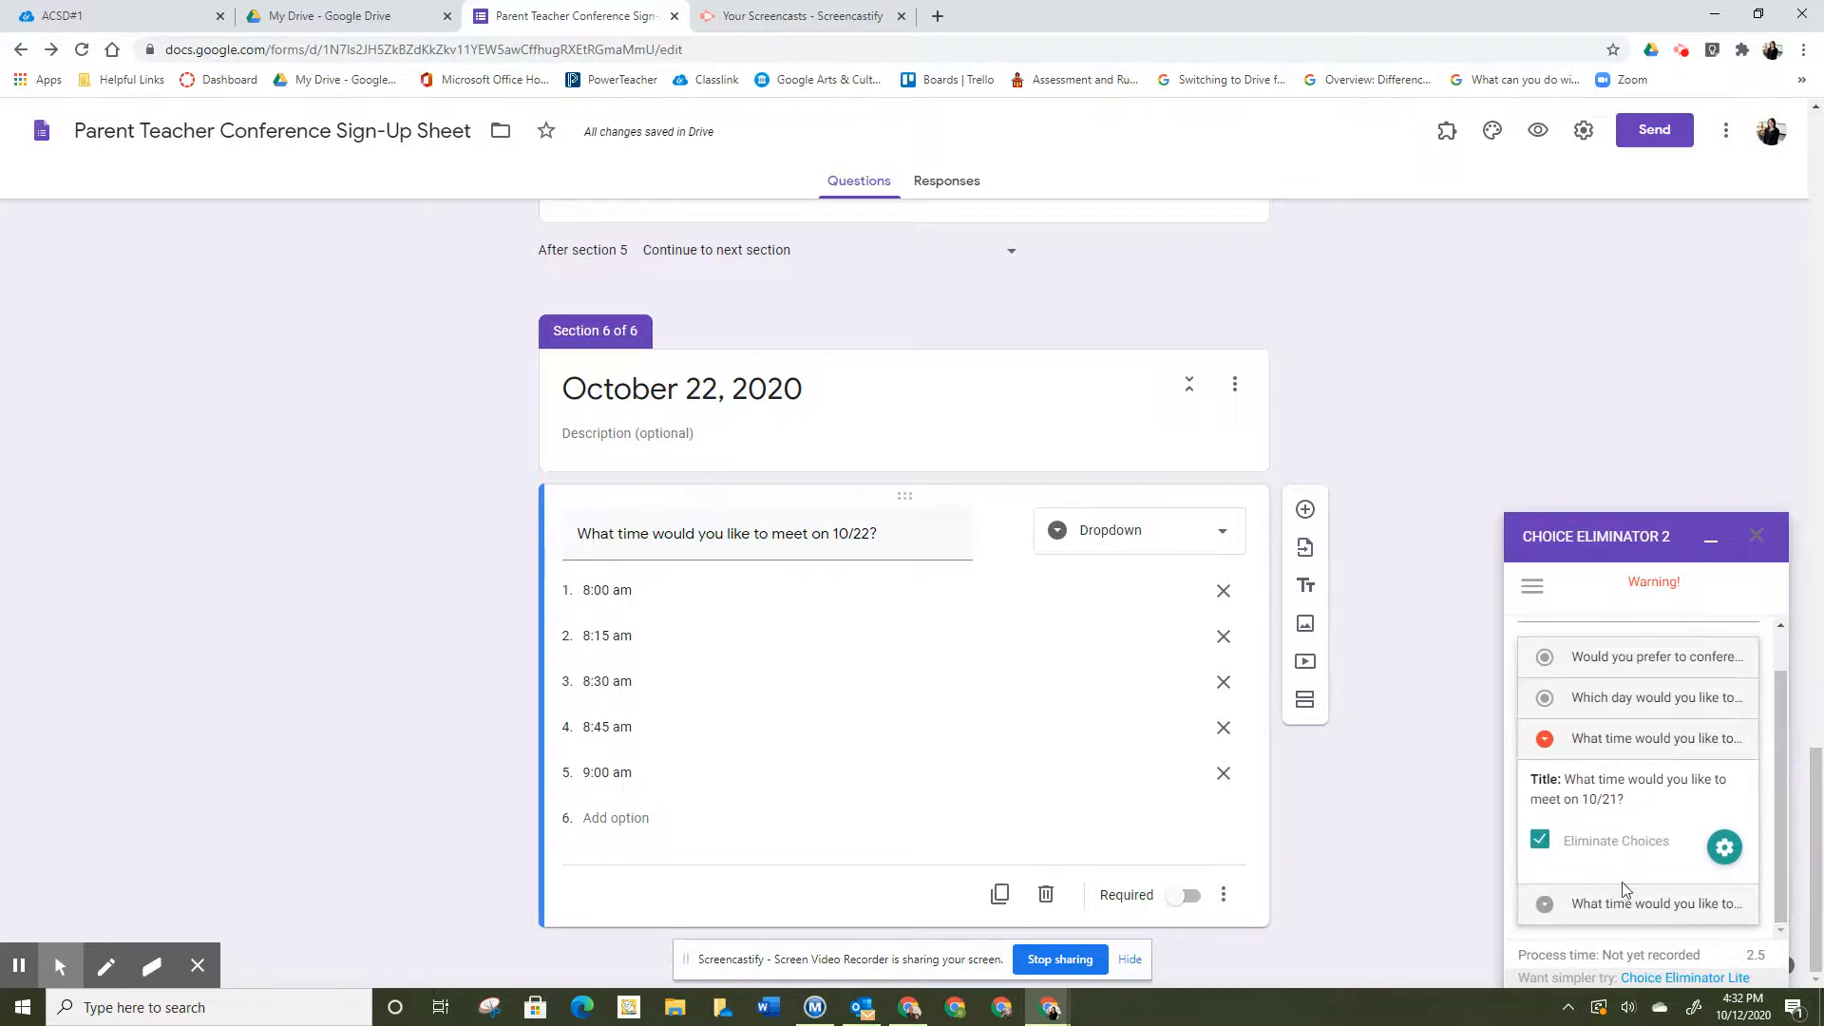
left_click(1552, 905)
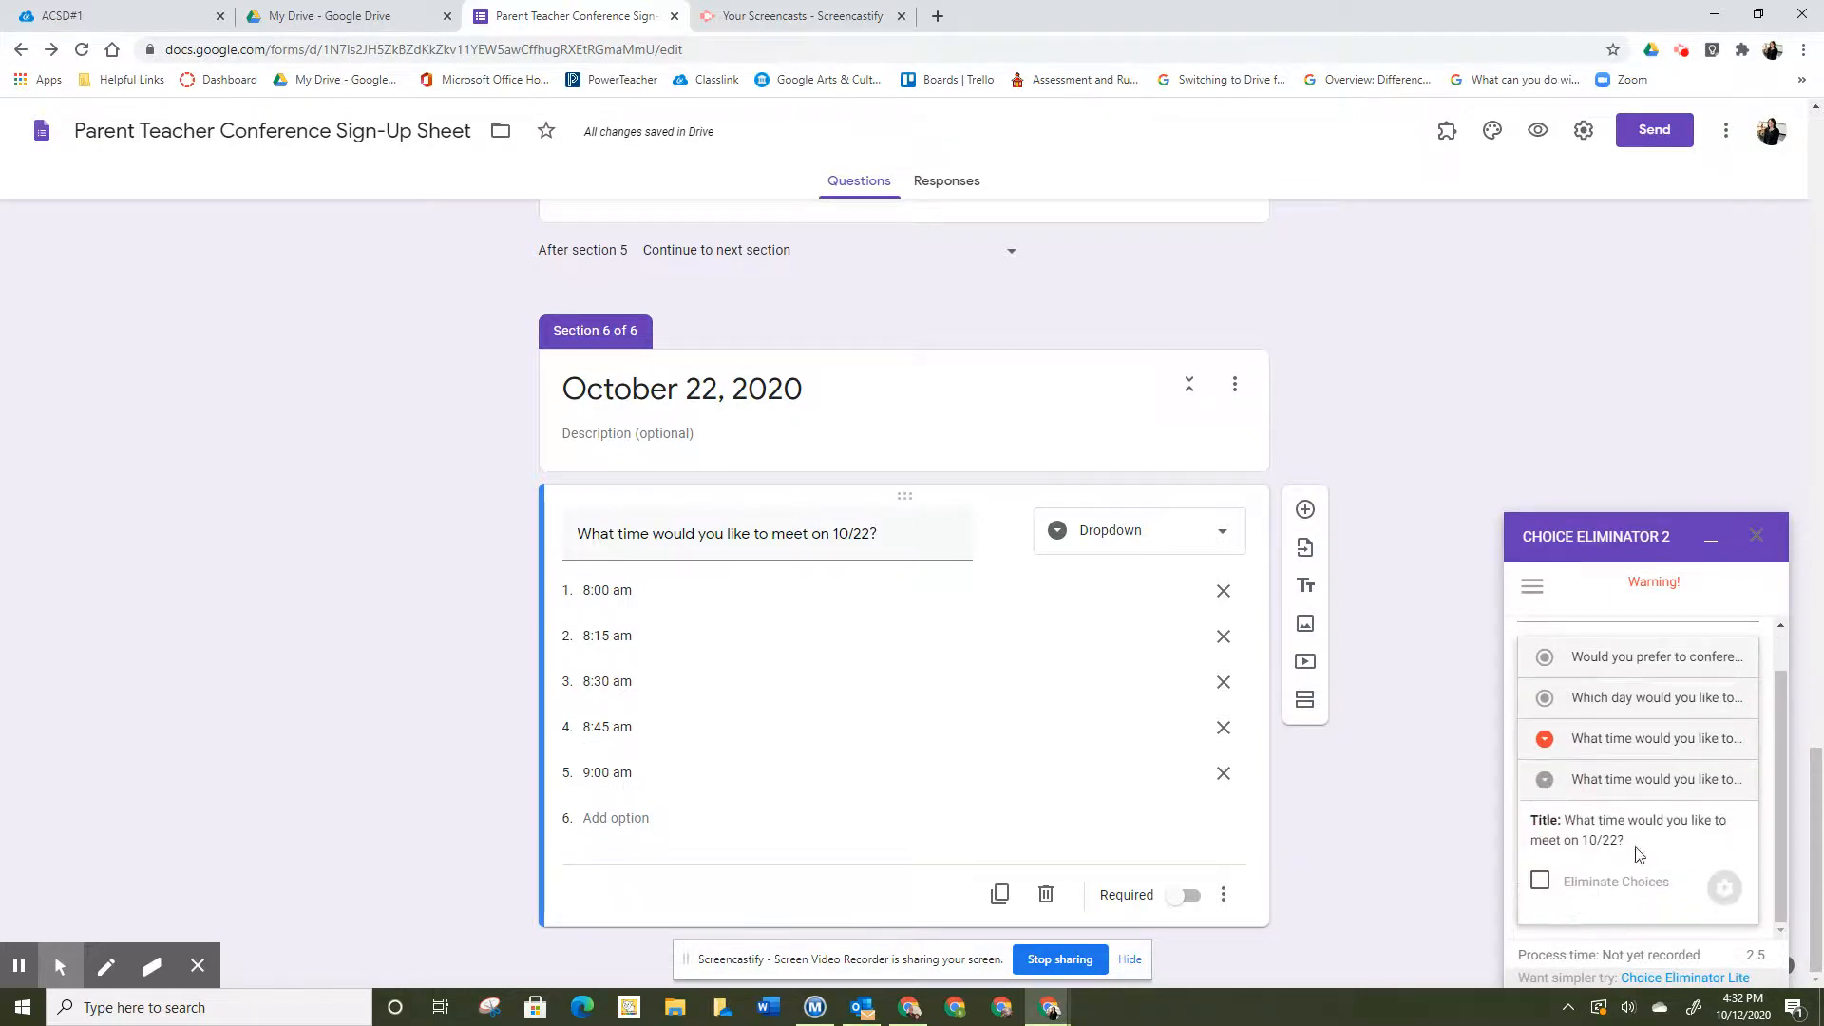
left_click(1540, 881)
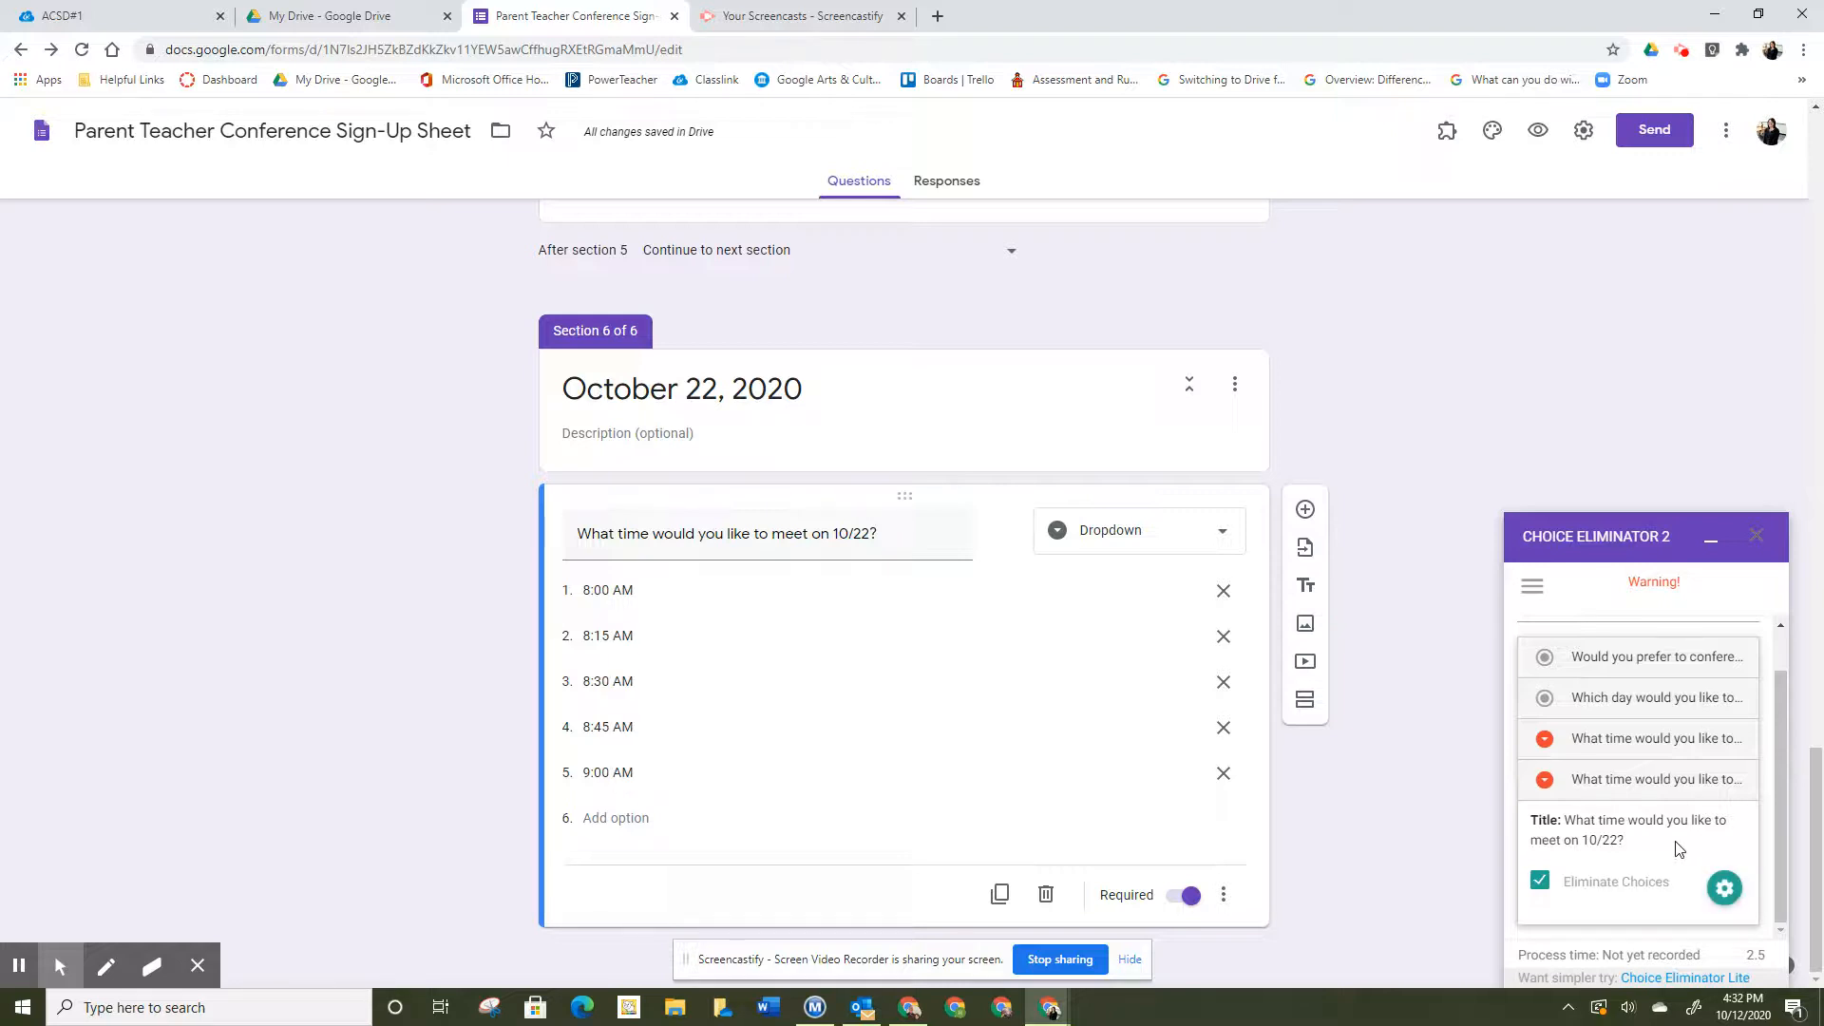
left_click(1757, 539)
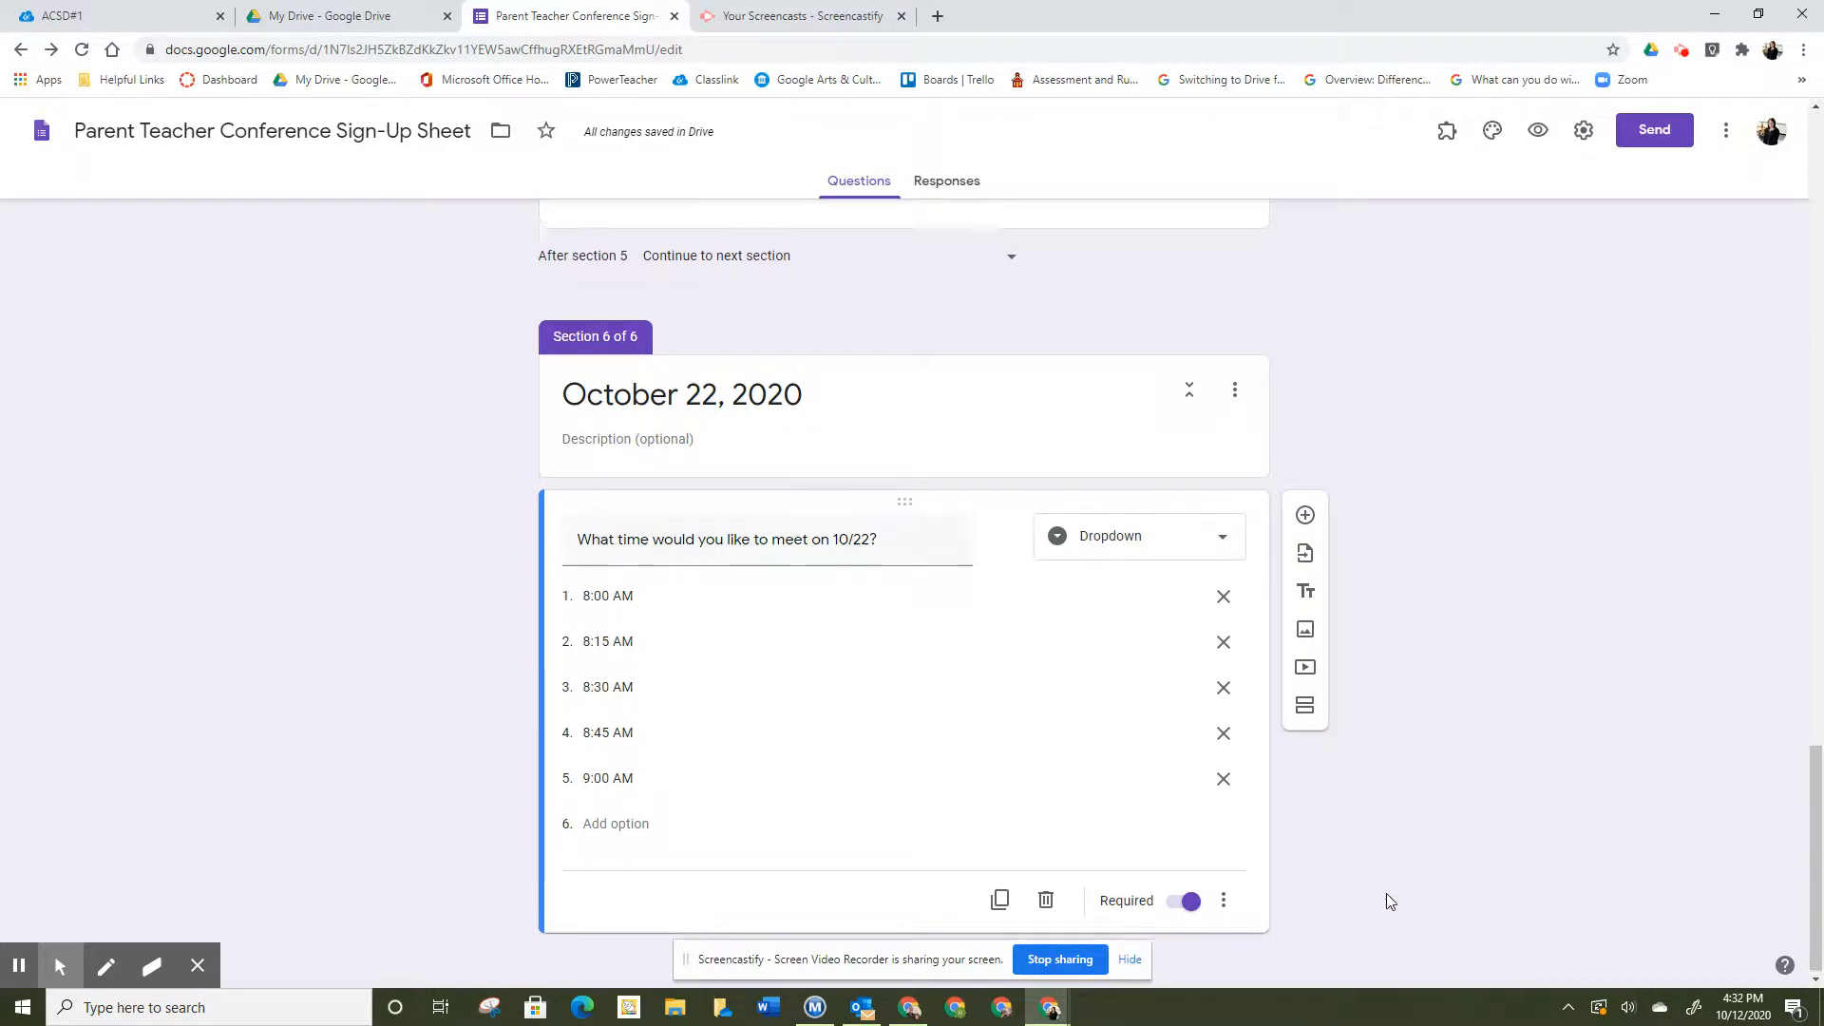
- Set the 'After section 5' destination to Submit form instead of continuing to section 6
scroll(1386, 894, "up", 4)
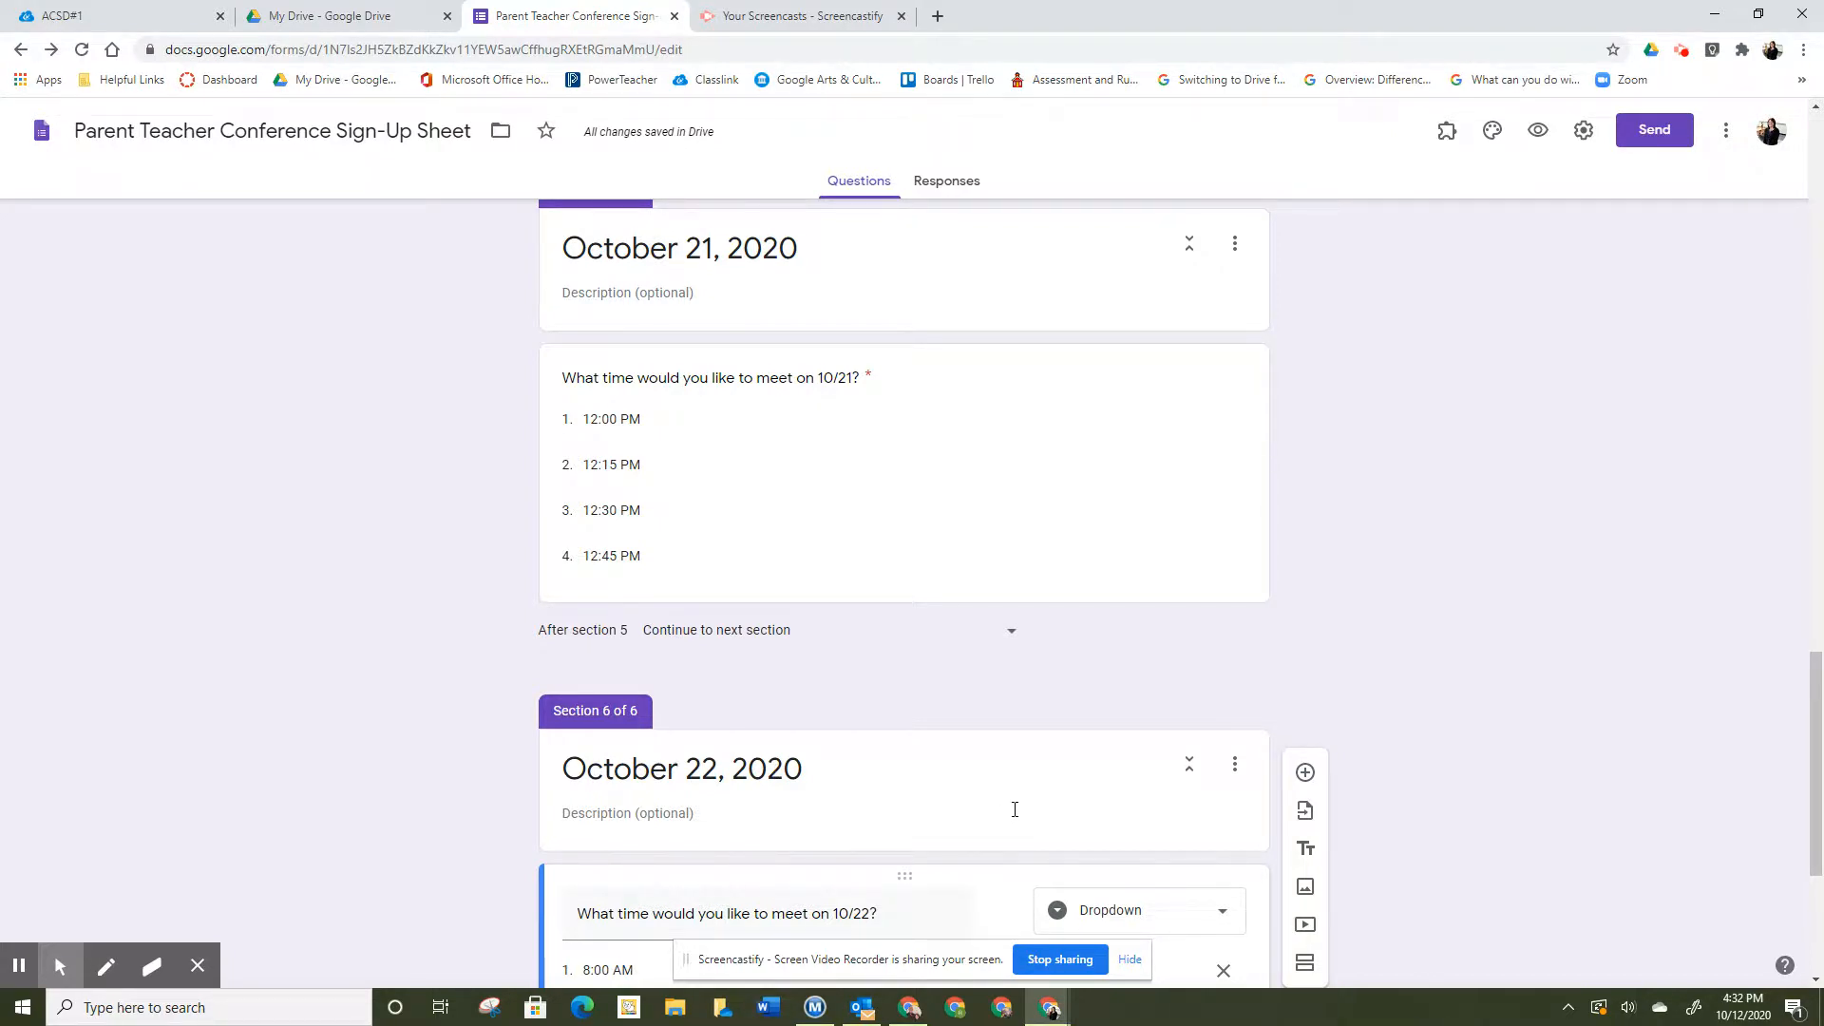
left_click(1013, 635)
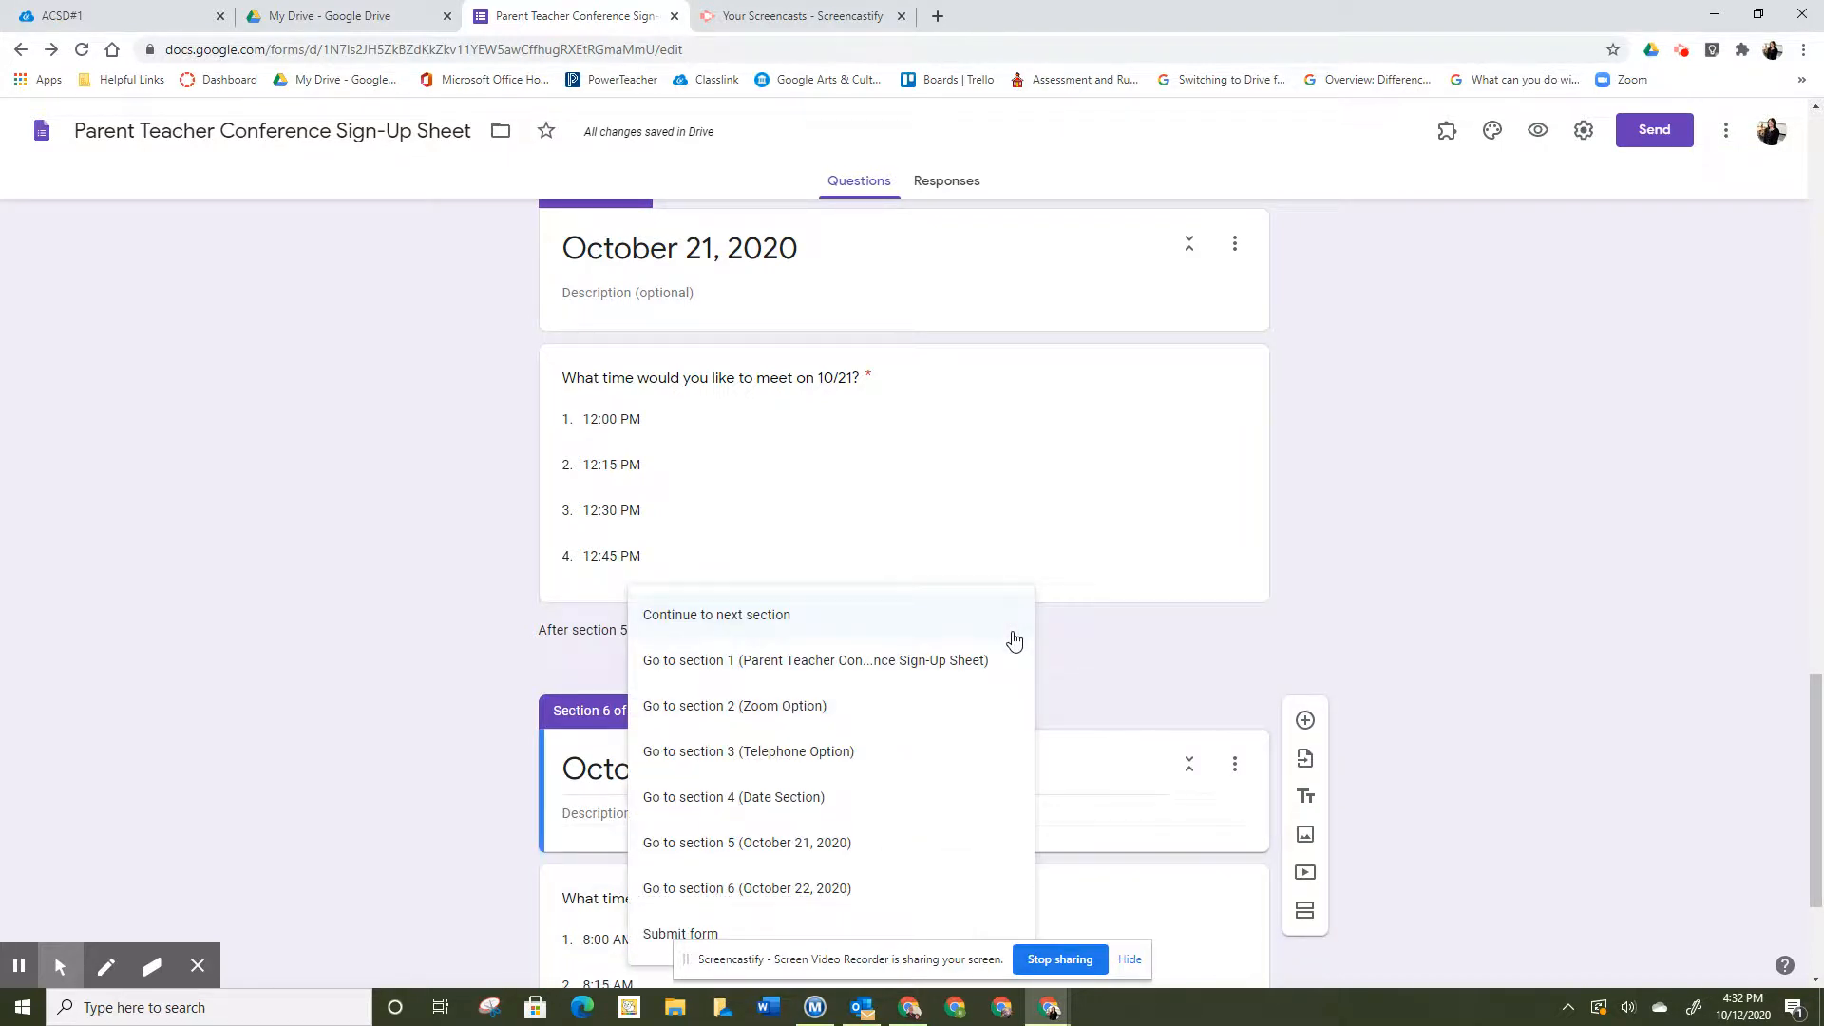
left_click(662, 932)
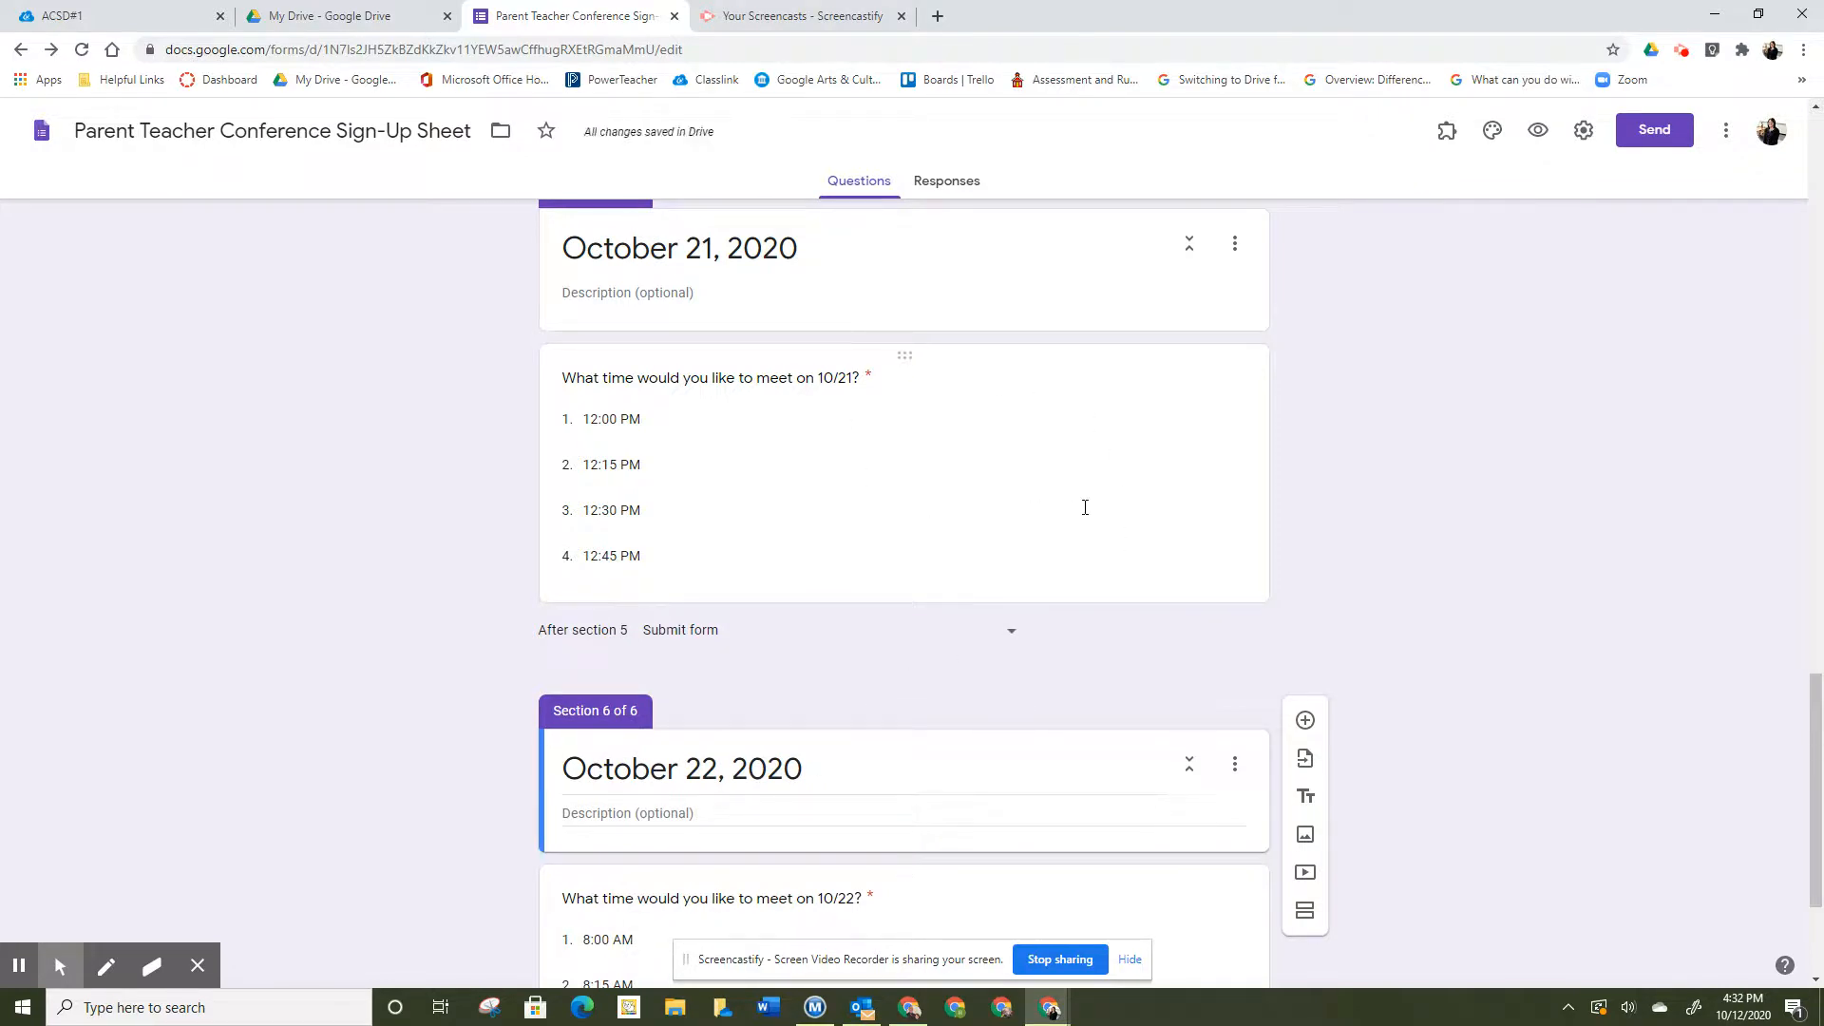
scroll(1512, 741, "down", 3)
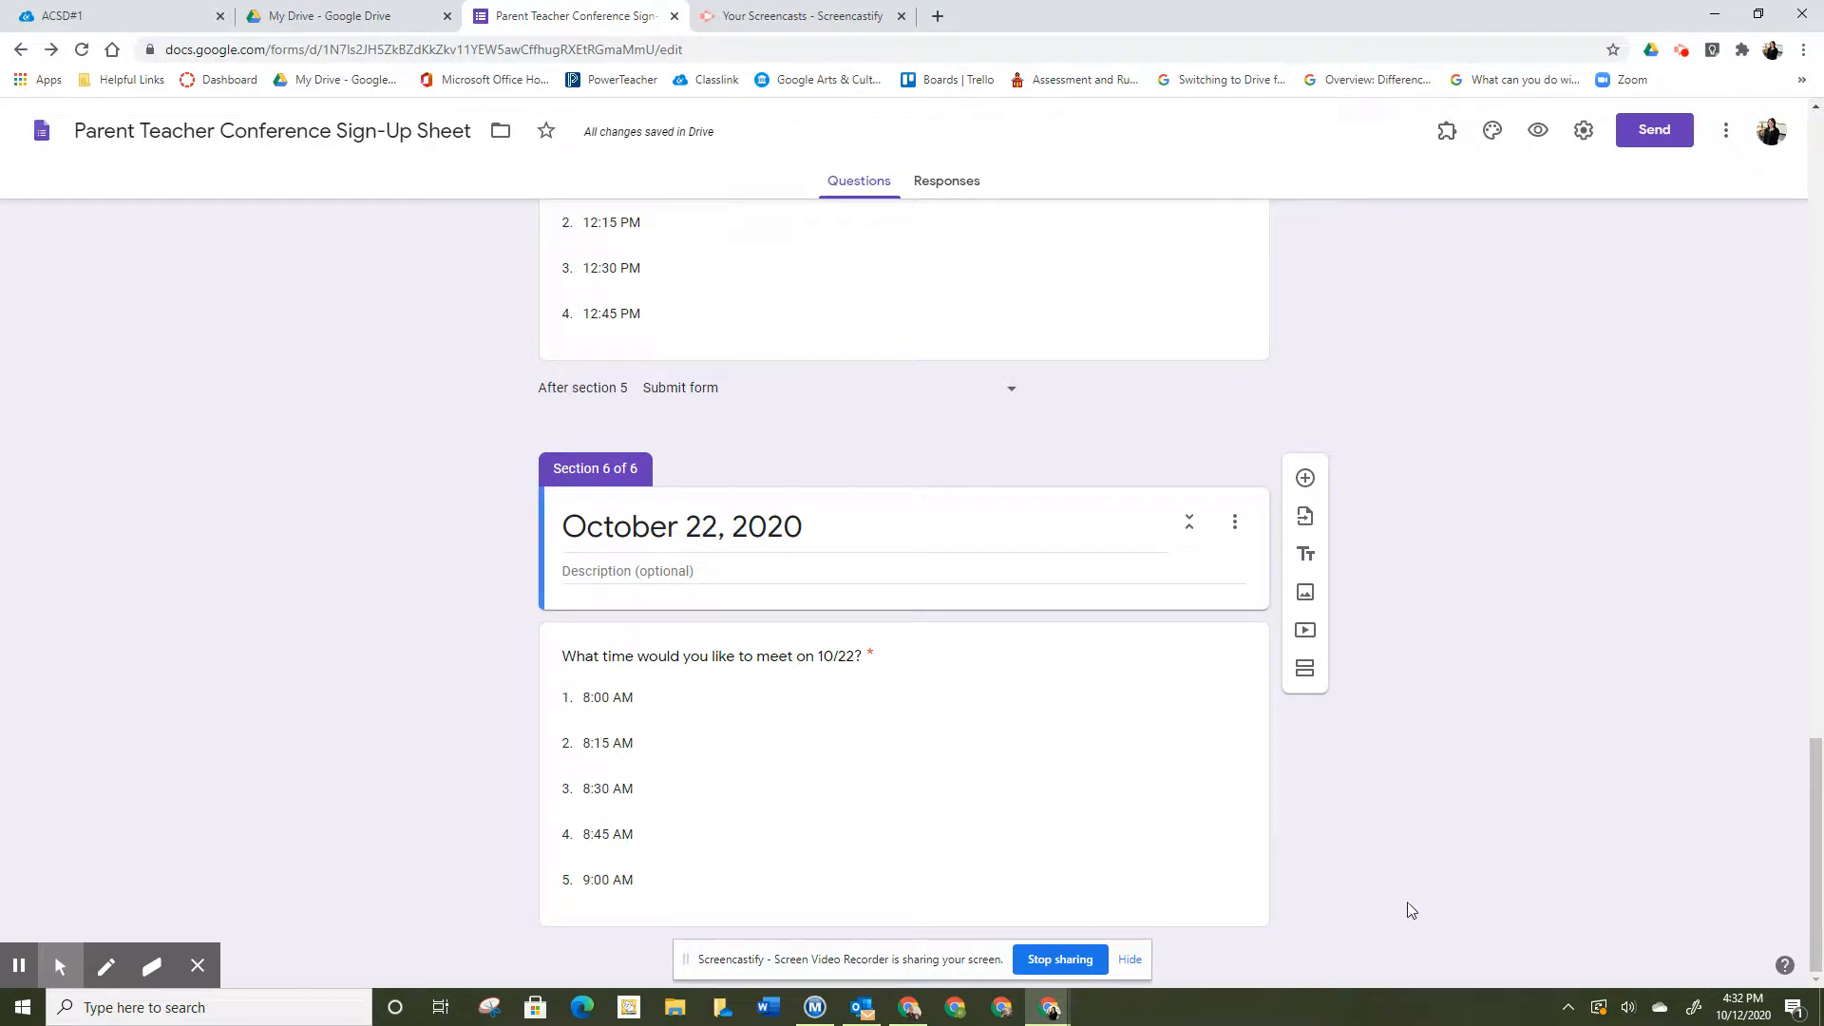
- Set the form's header image to the colored pencils theme image
left_click(1494, 132)
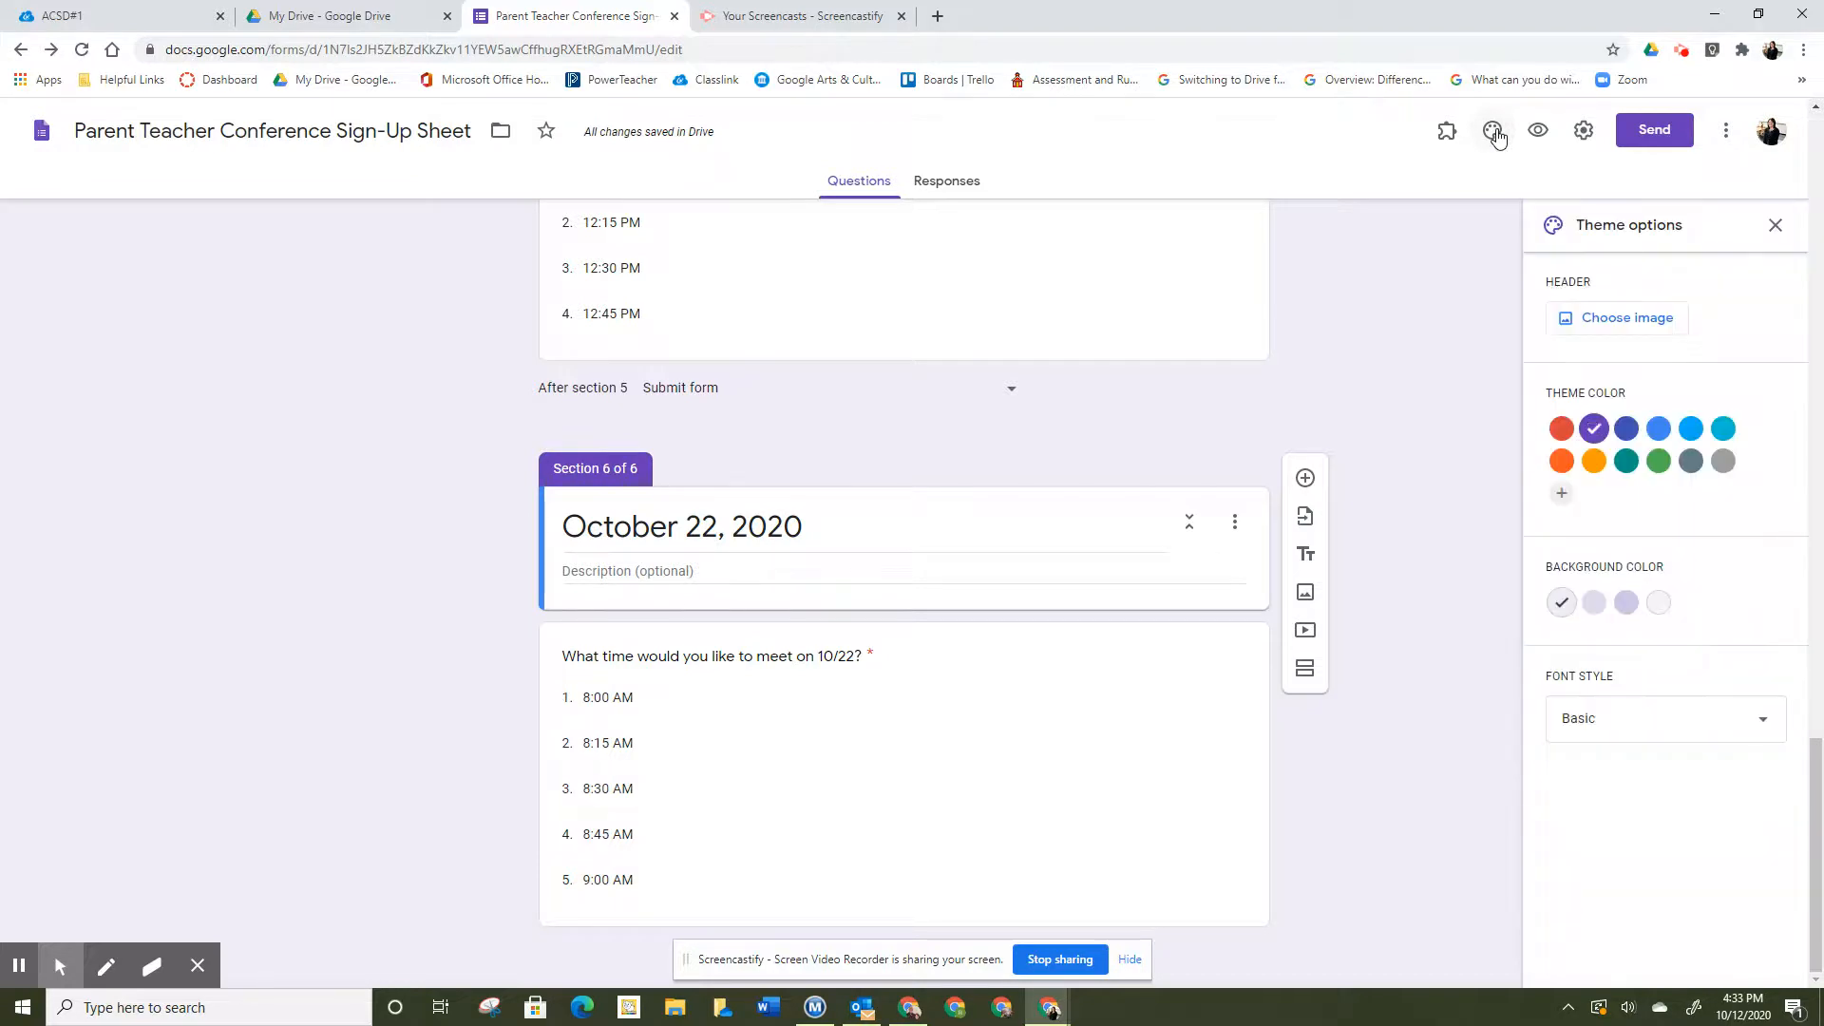
left_click(1619, 318)
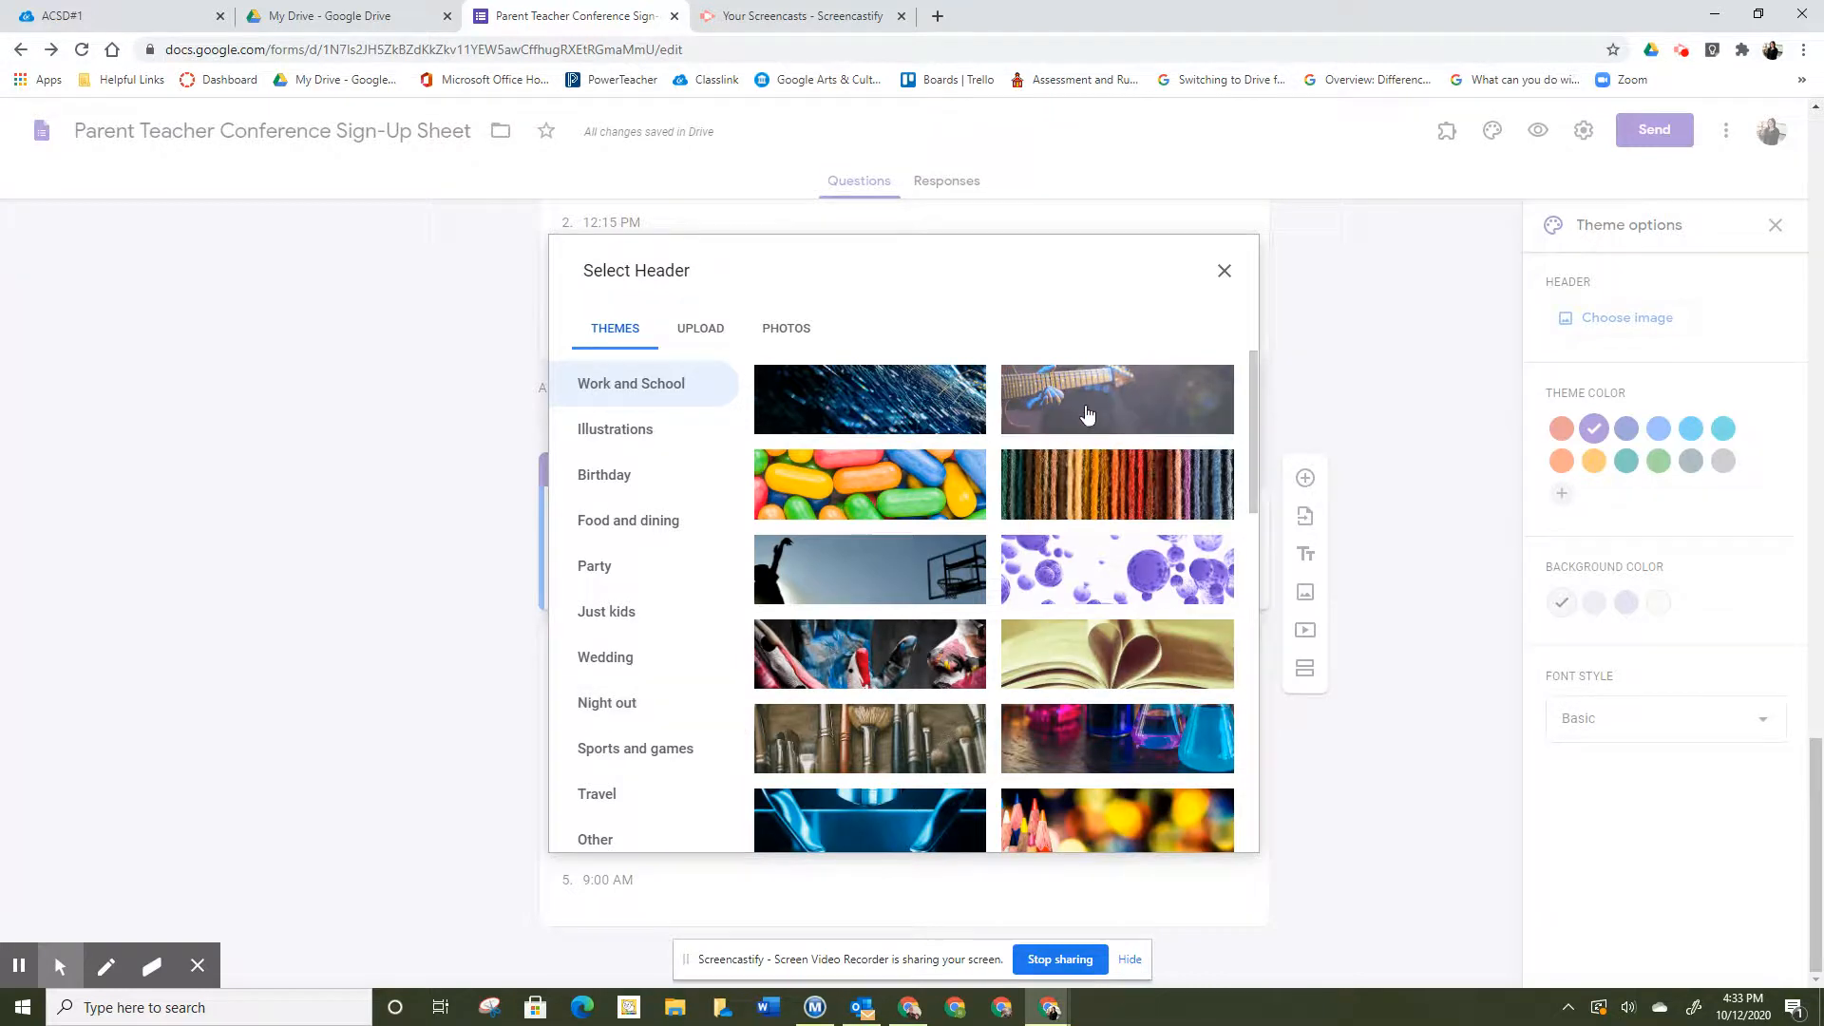
scroll(1045, 418, "down", 4)
left_click(1192, 439)
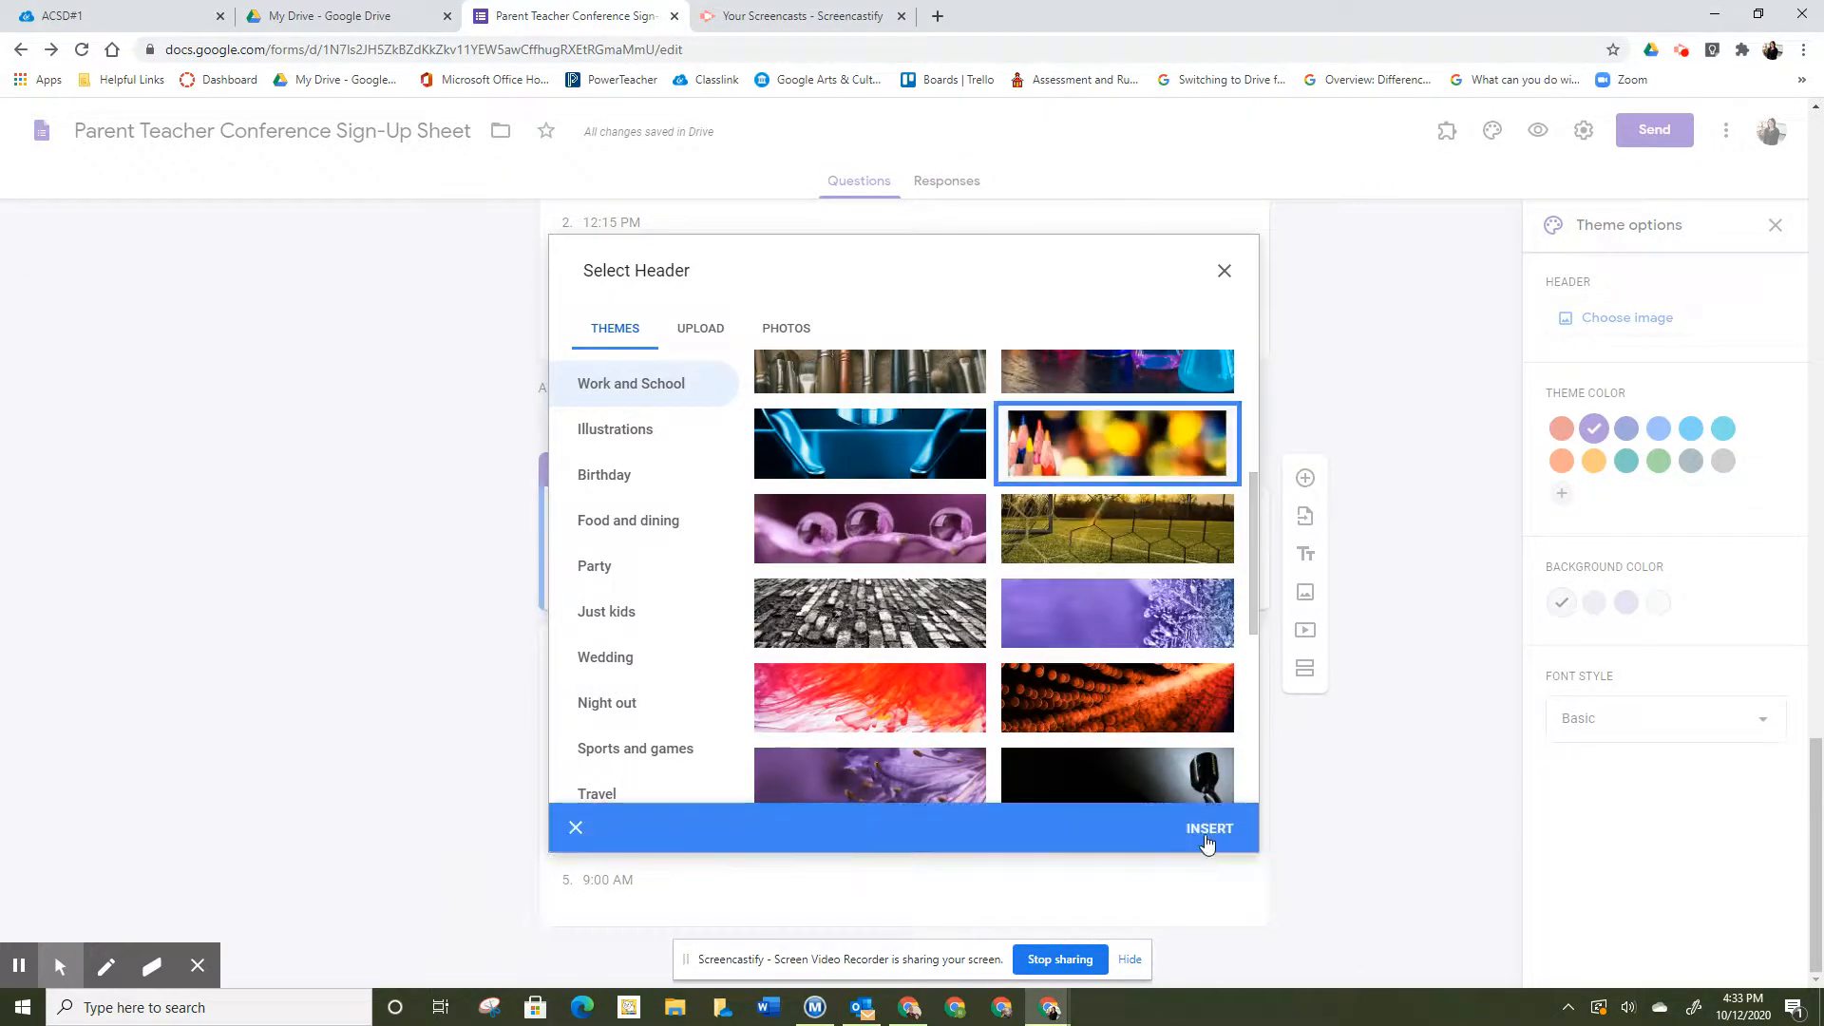
left_click(1210, 830)
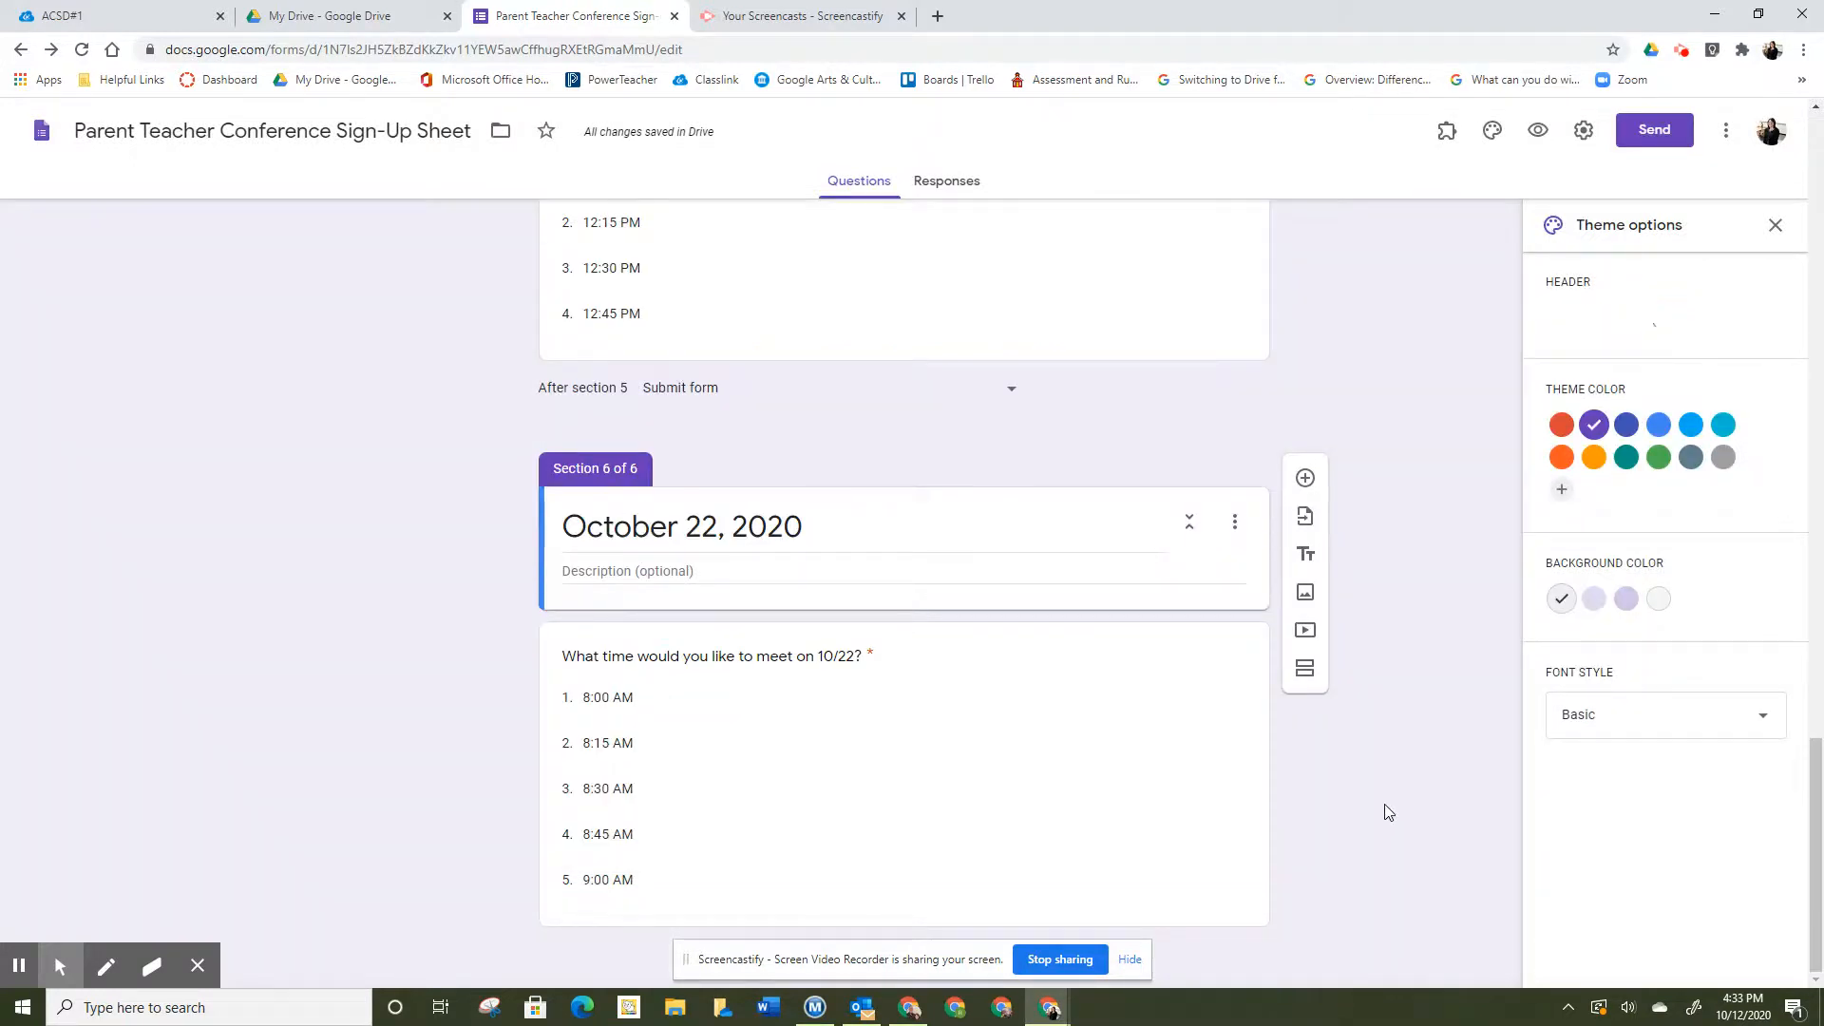
scroll(1387, 810, "up", 20)
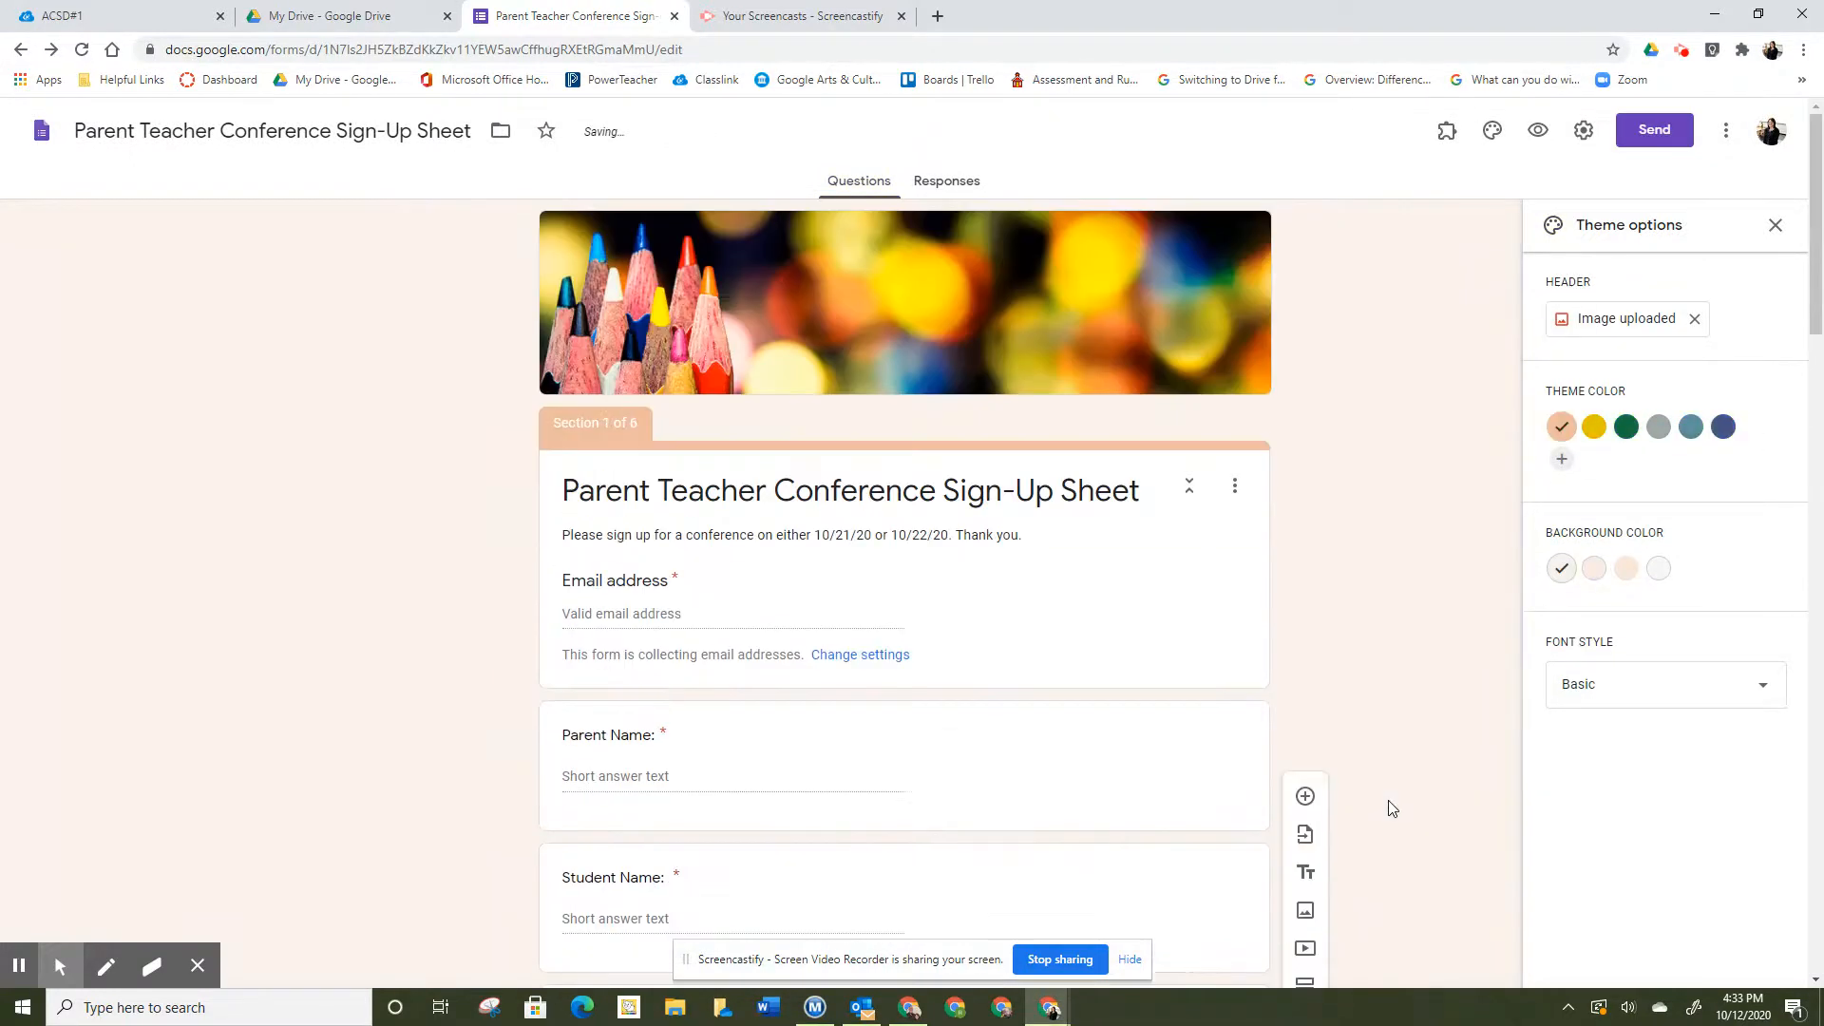
- Choose a dark blue theme colour, a darker grey background and the Formal font style
left_click(1723, 427)
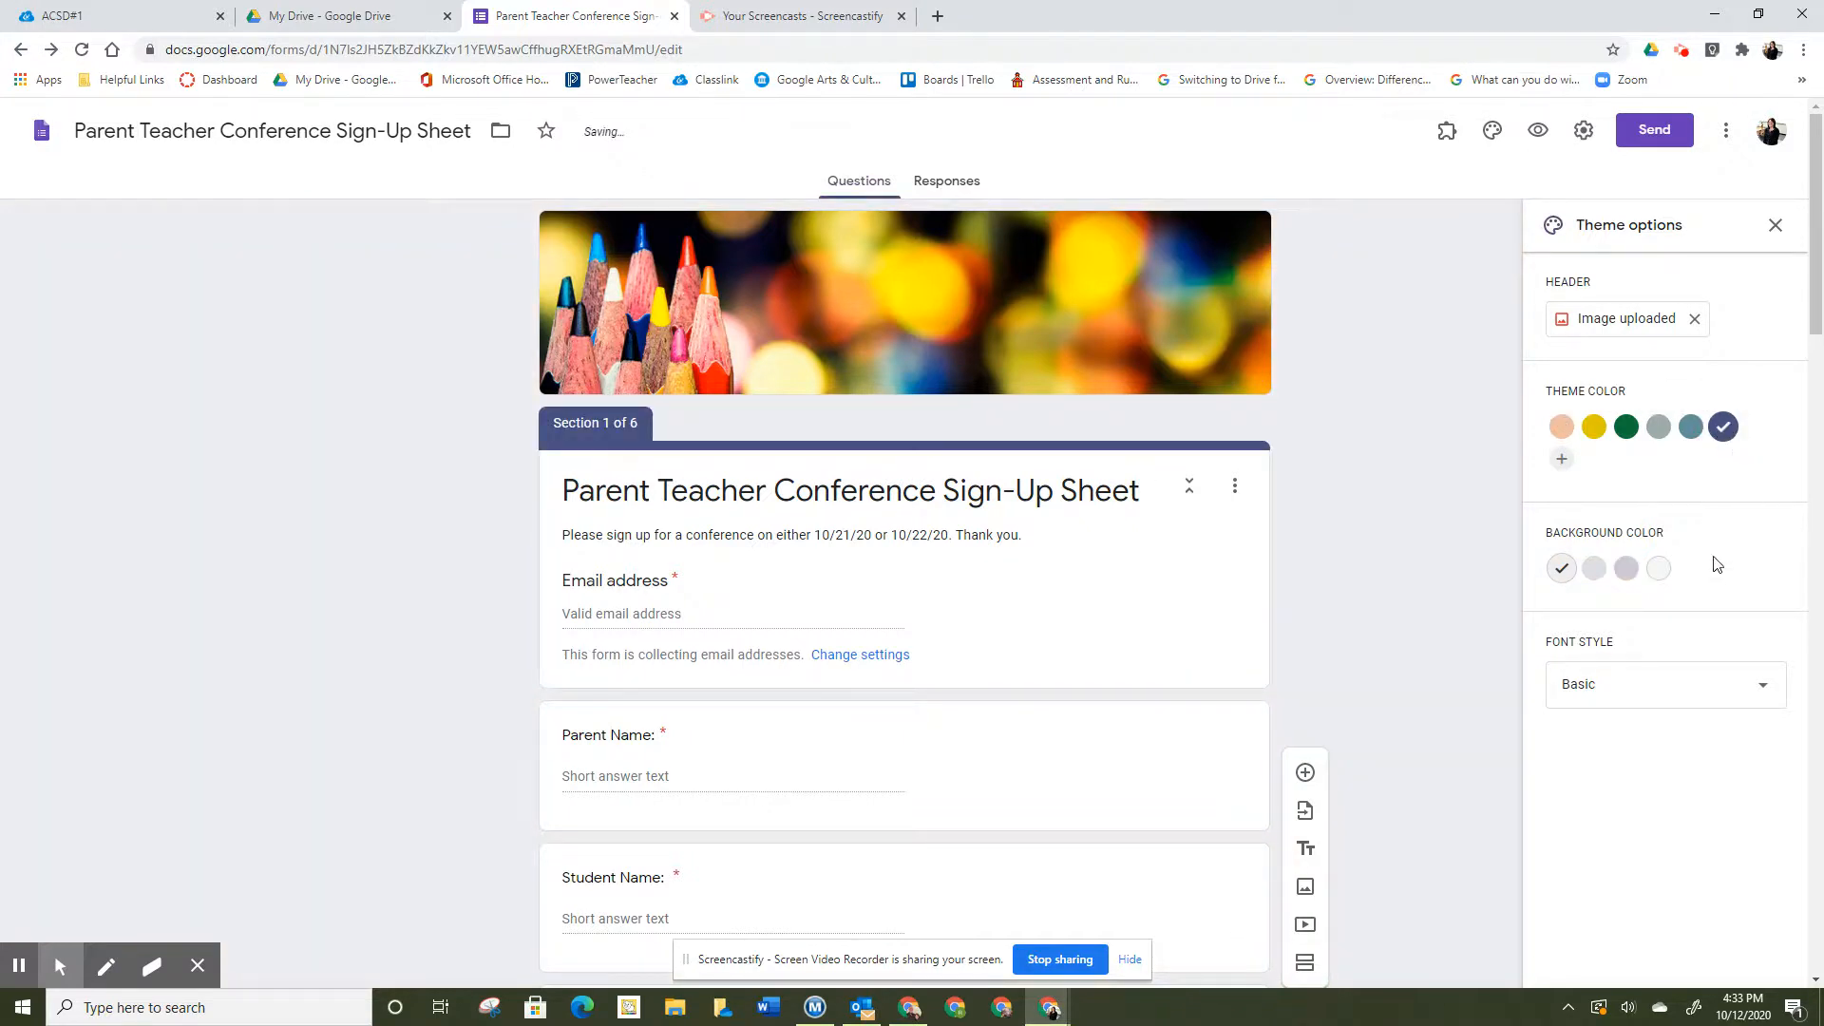
left_click(1626, 568)
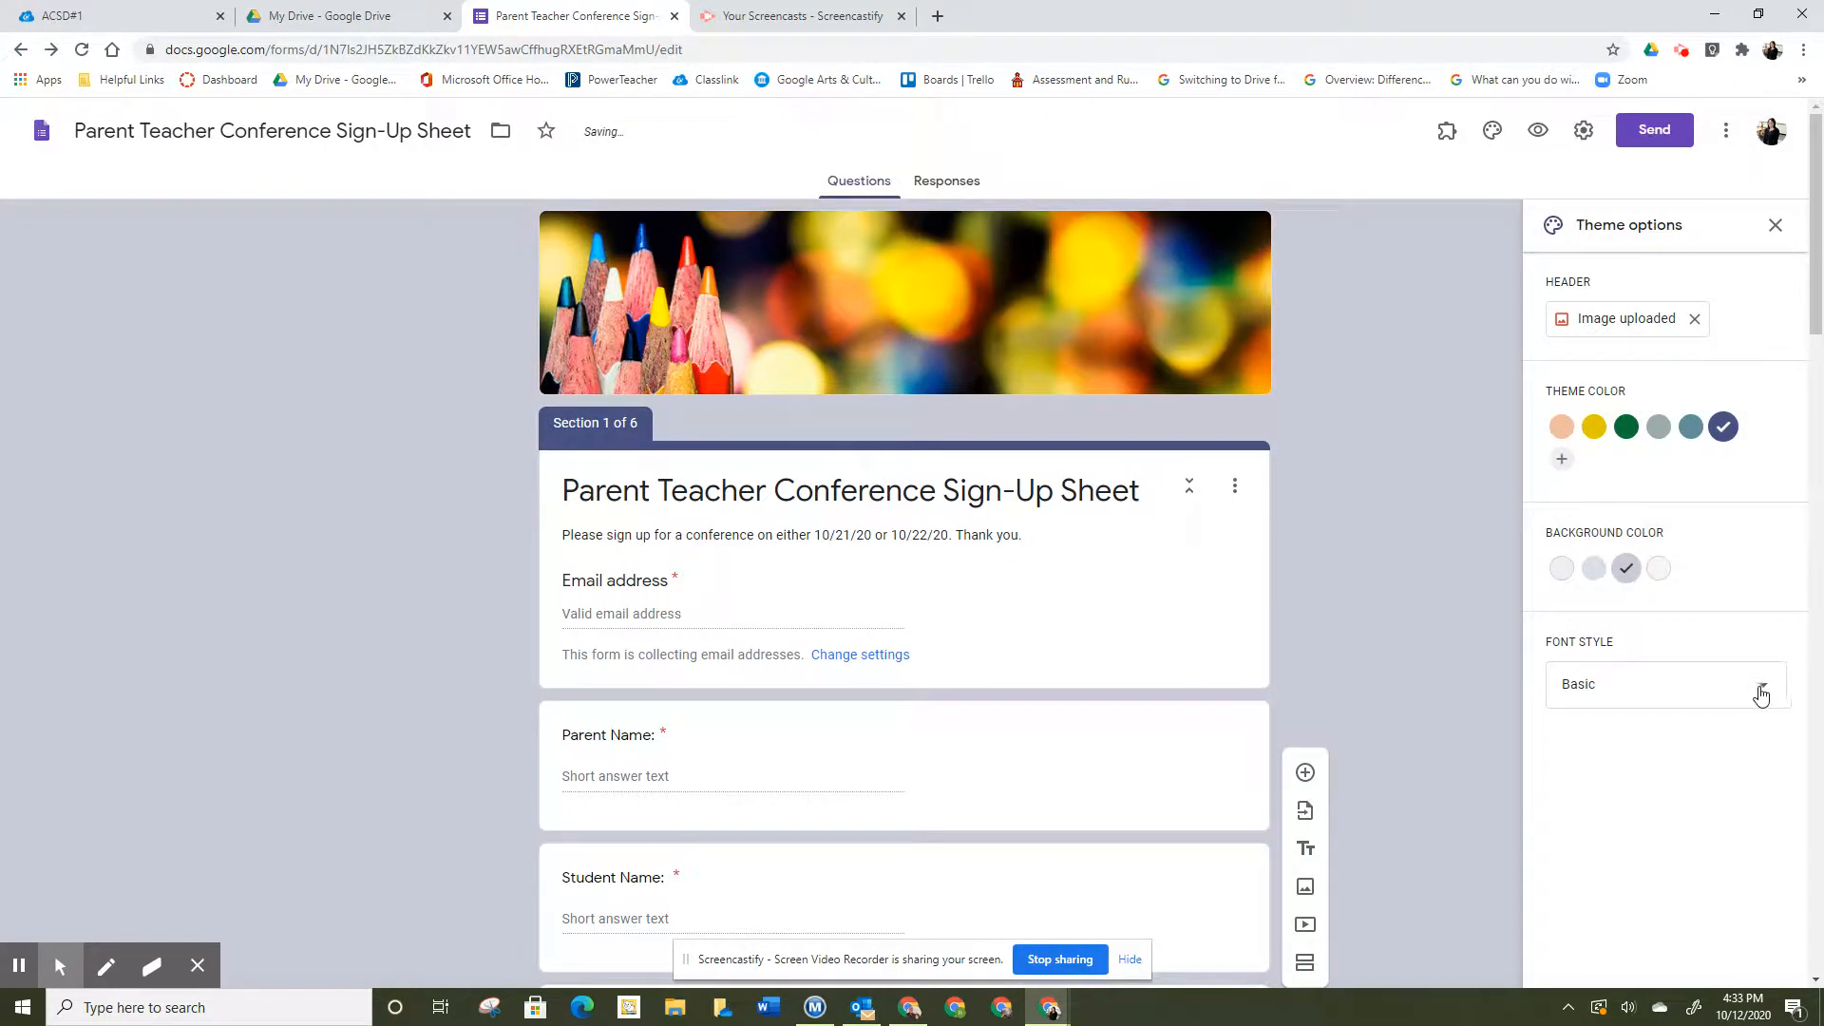
left_click(1758, 695)
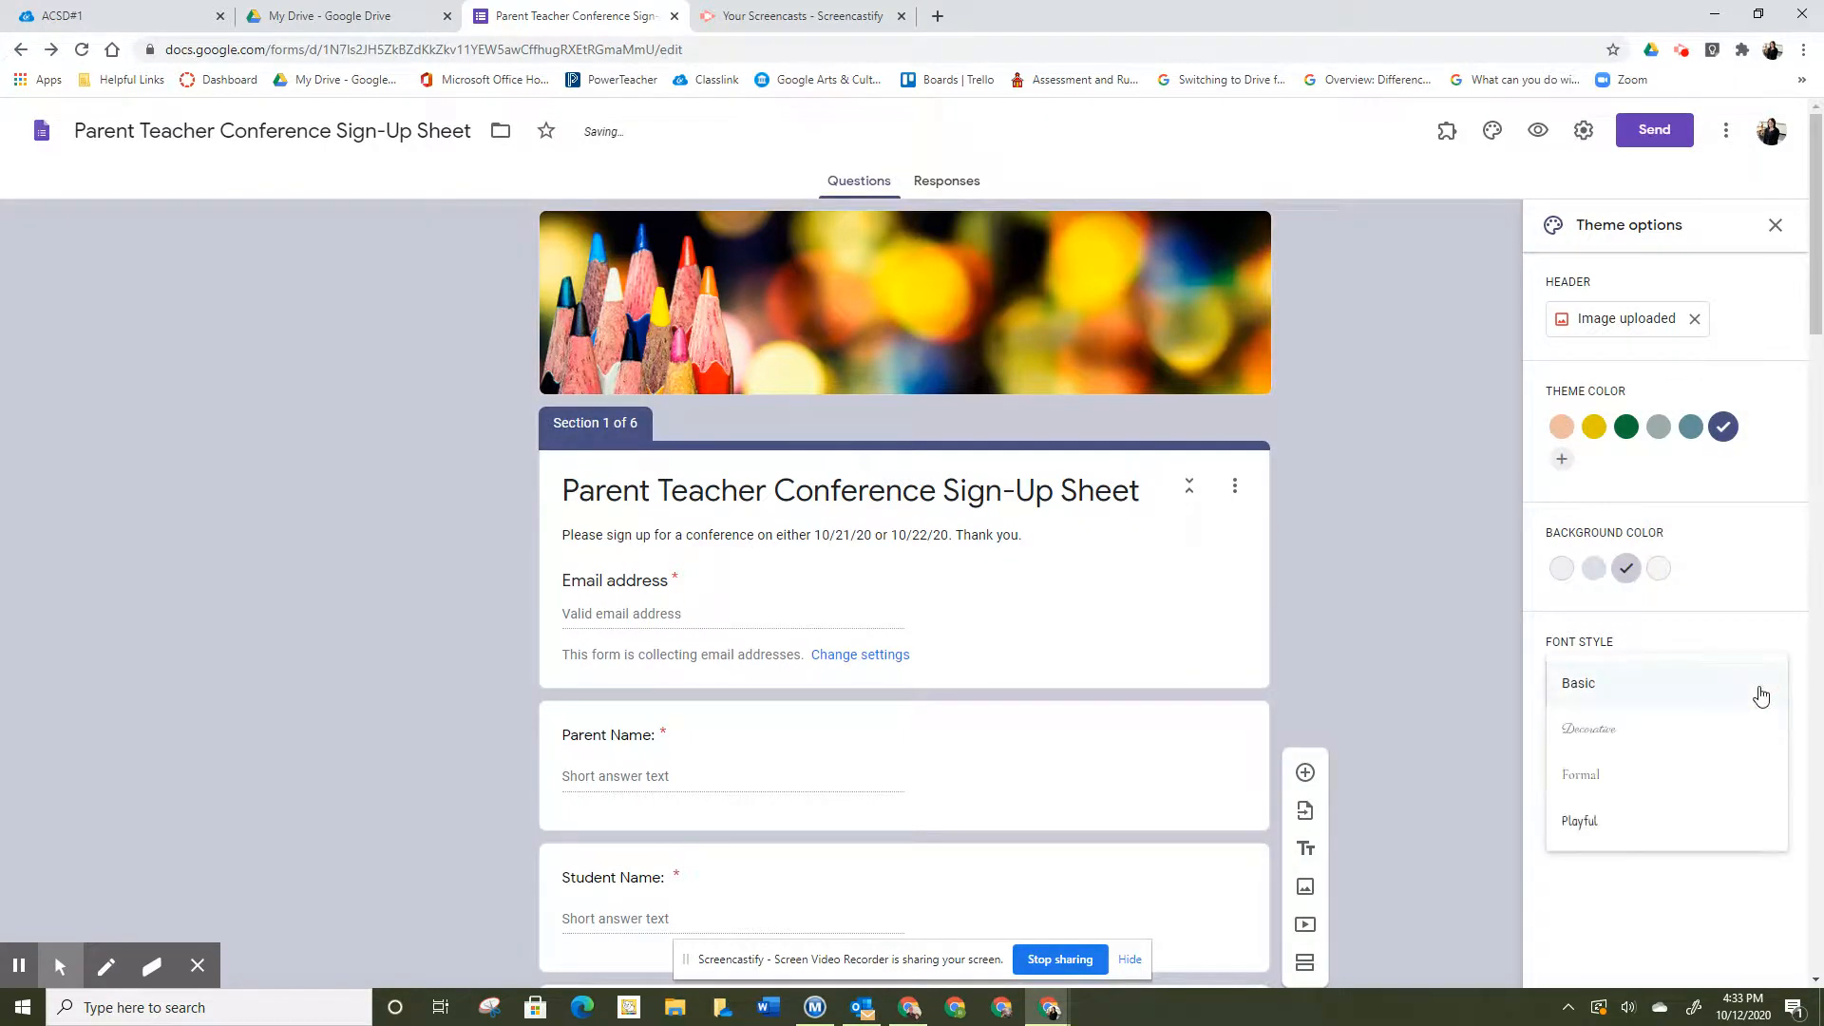
left_click(1729, 768)
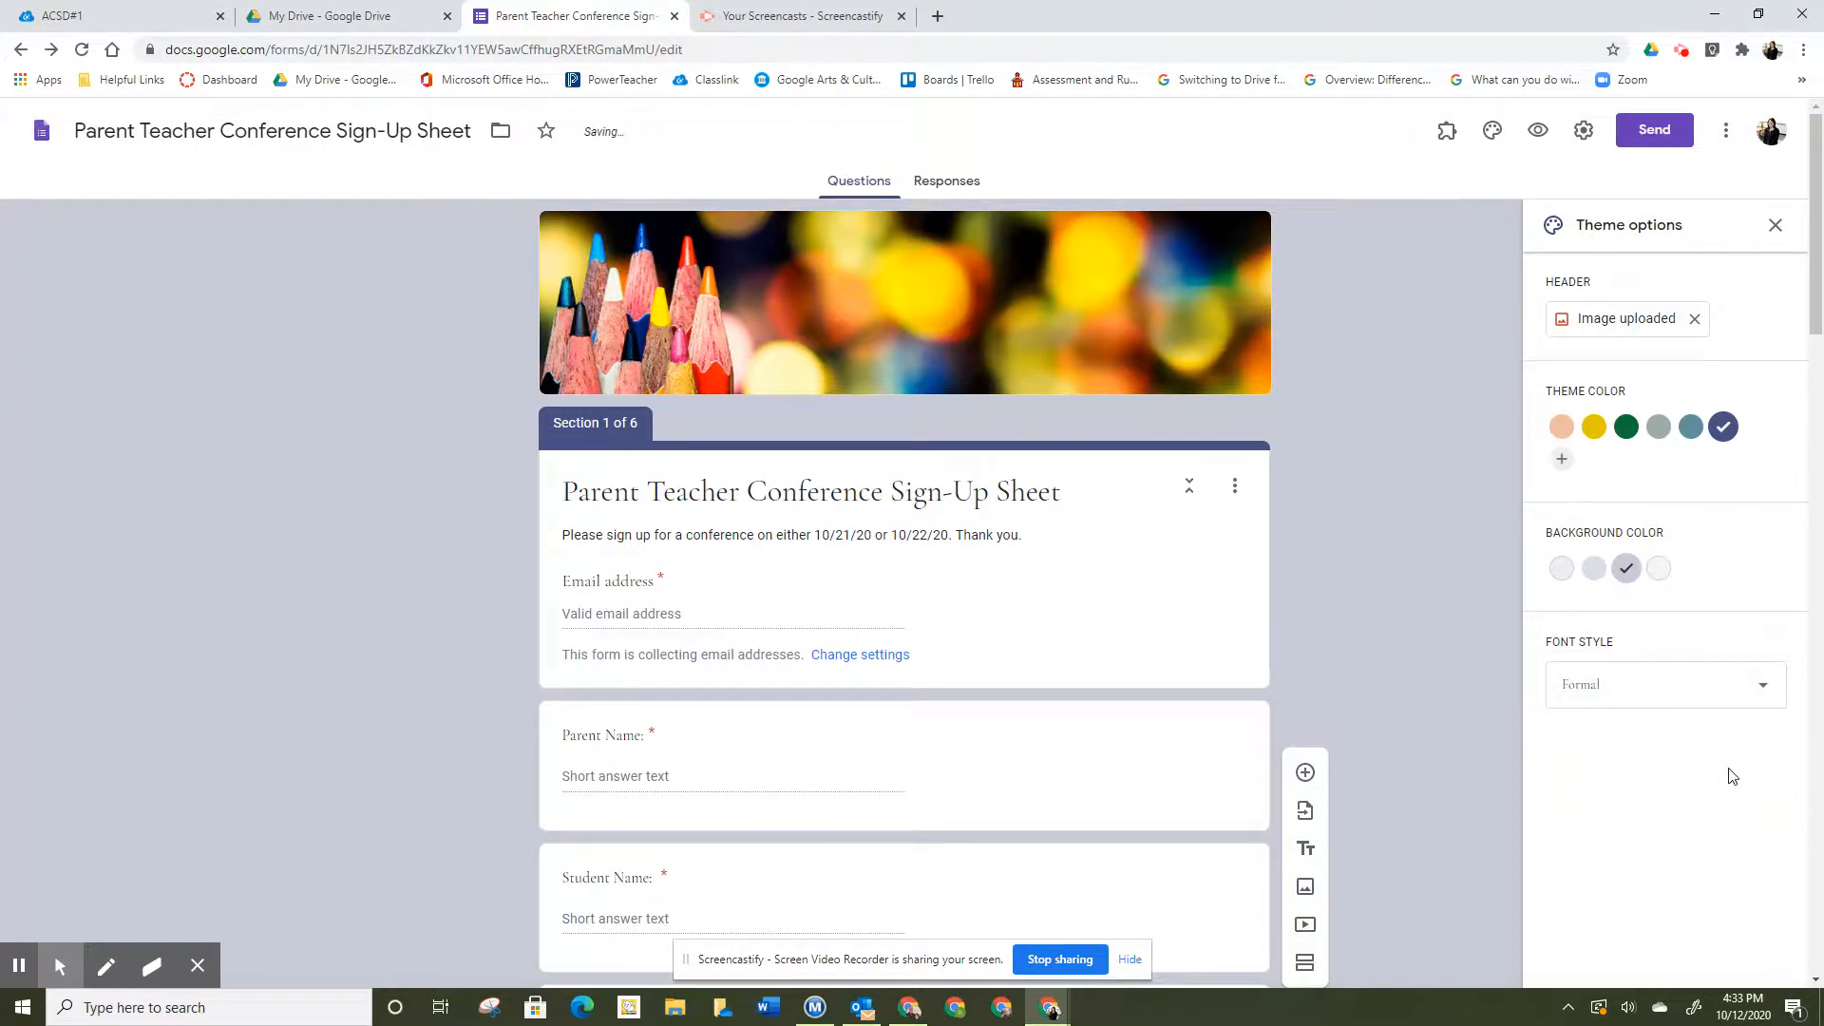
left_click(1778, 227)
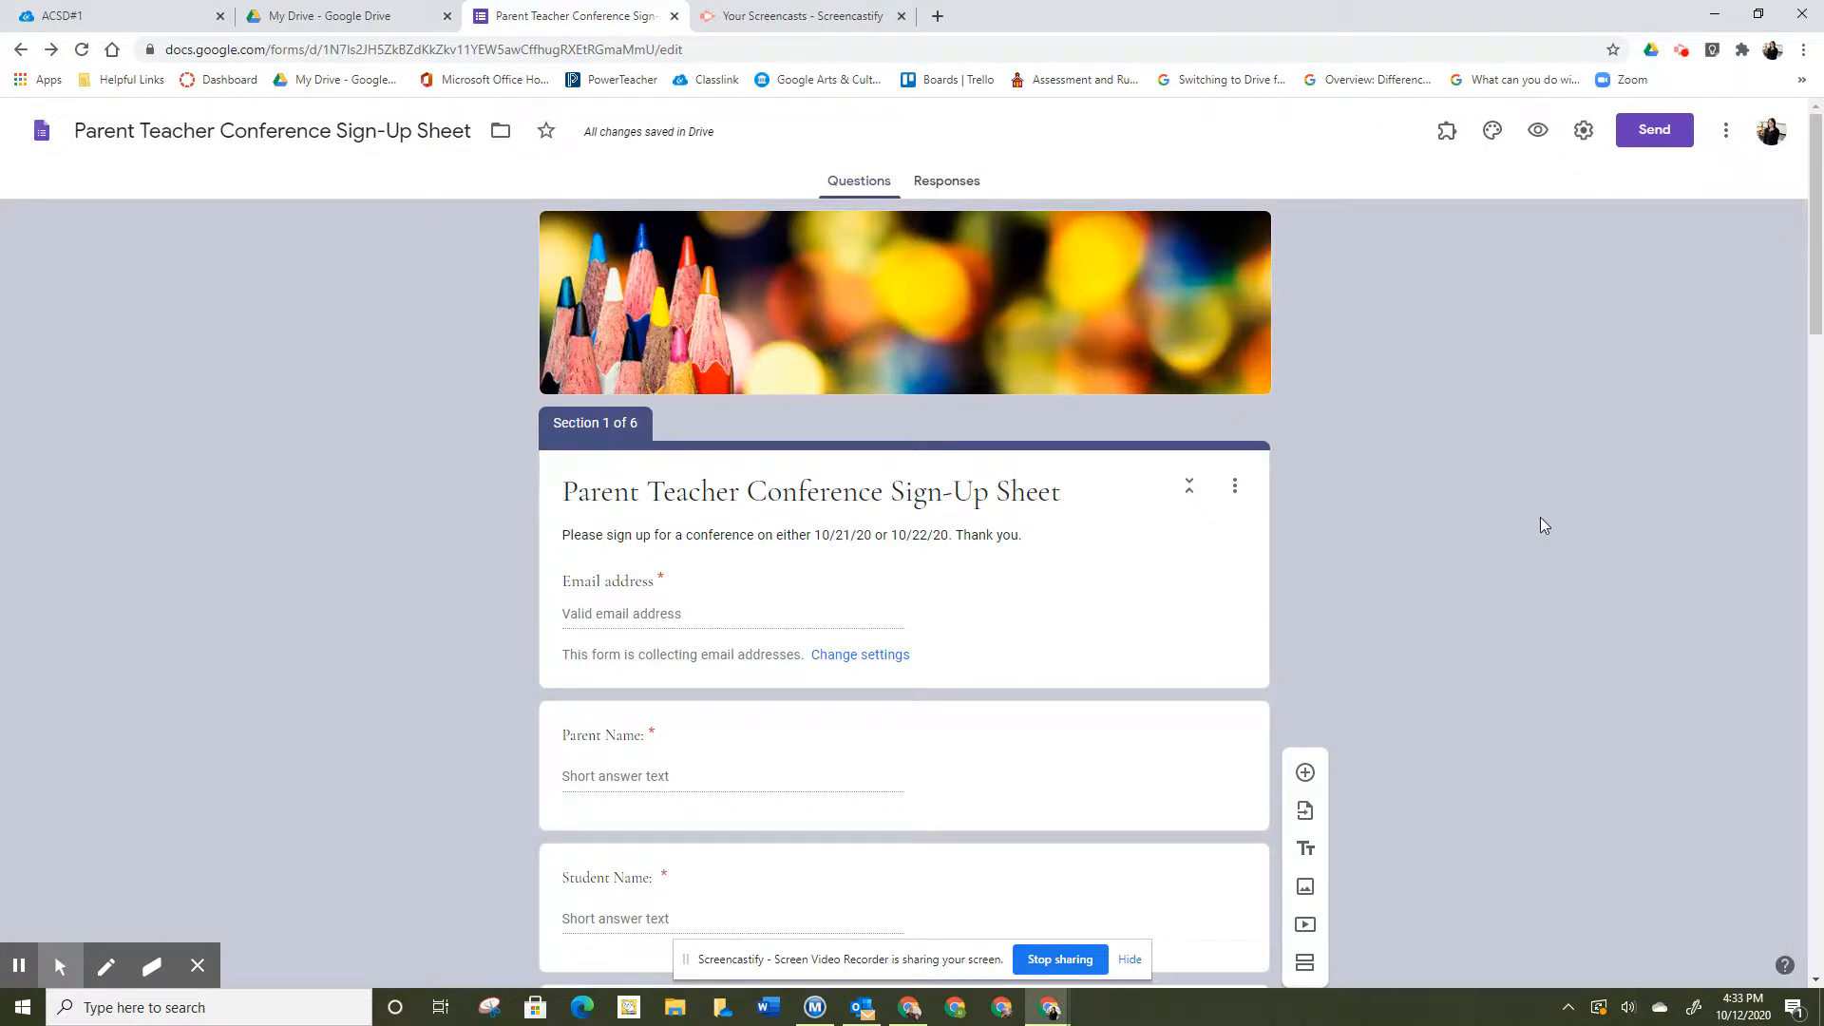
- Preview the form and enter the respondent's email, parent name and student name
left_click(1538, 133)
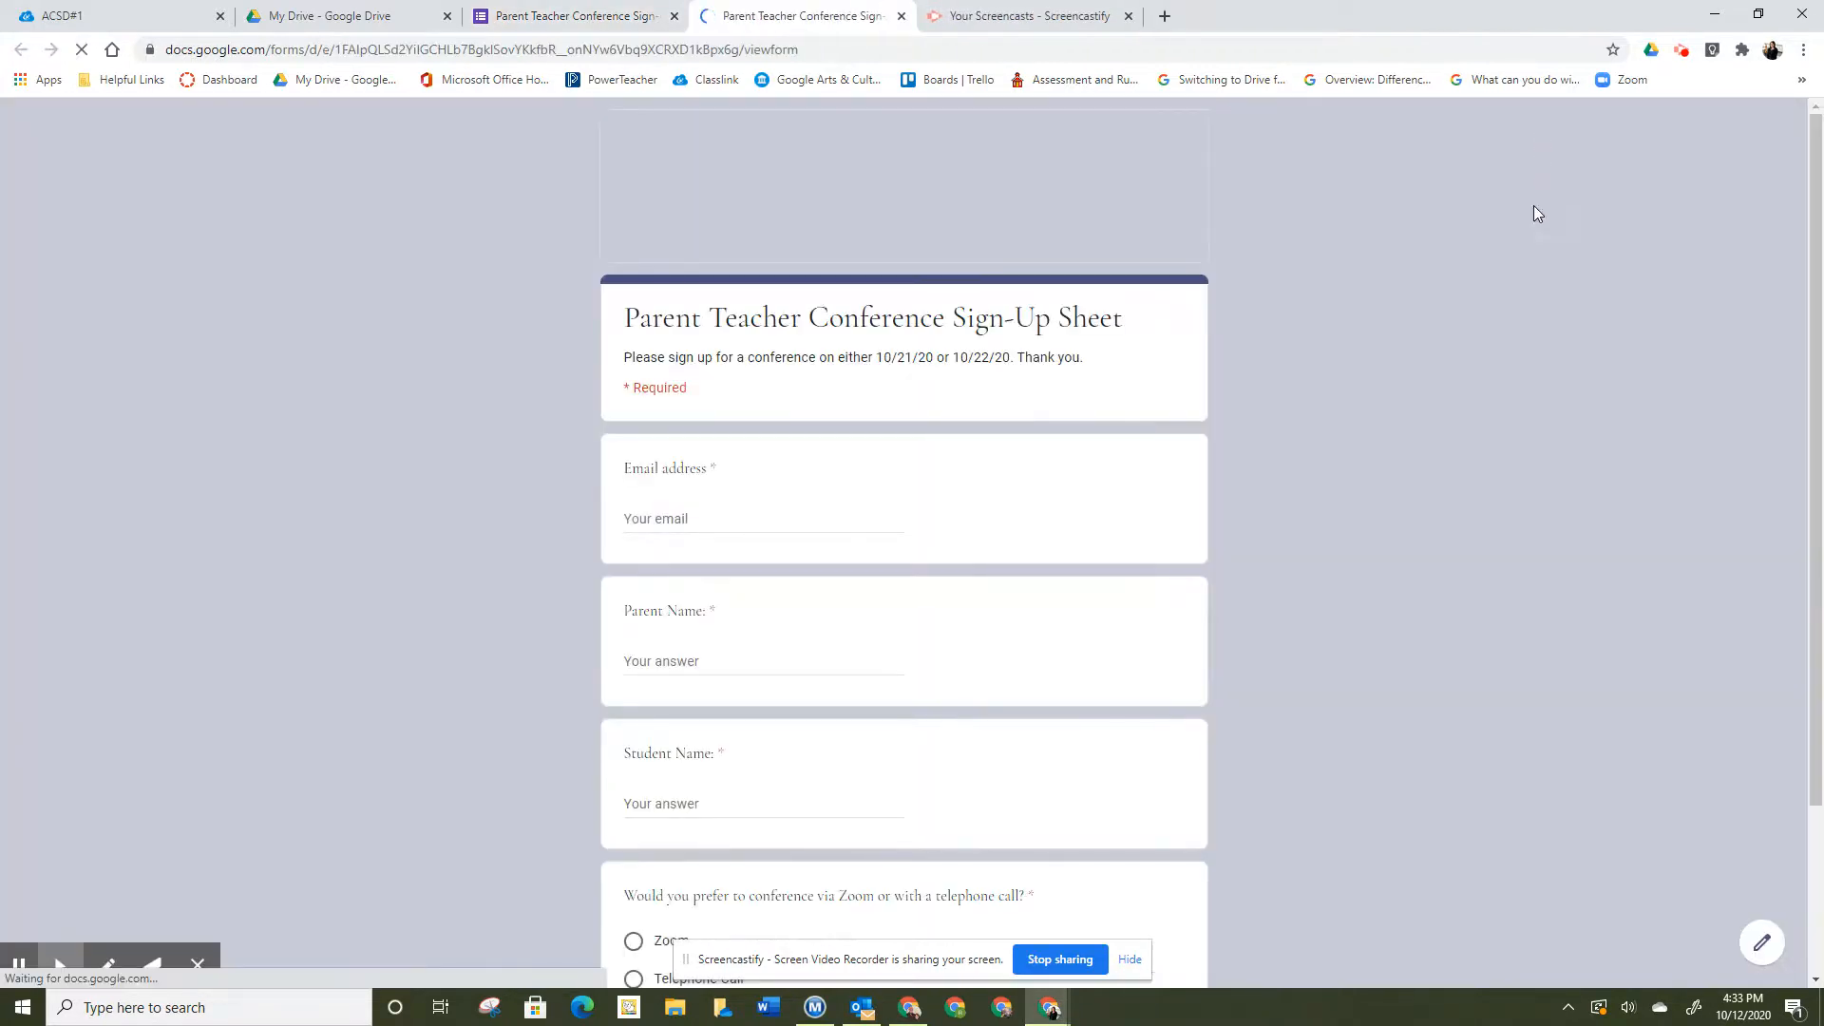
left_click(662, 516)
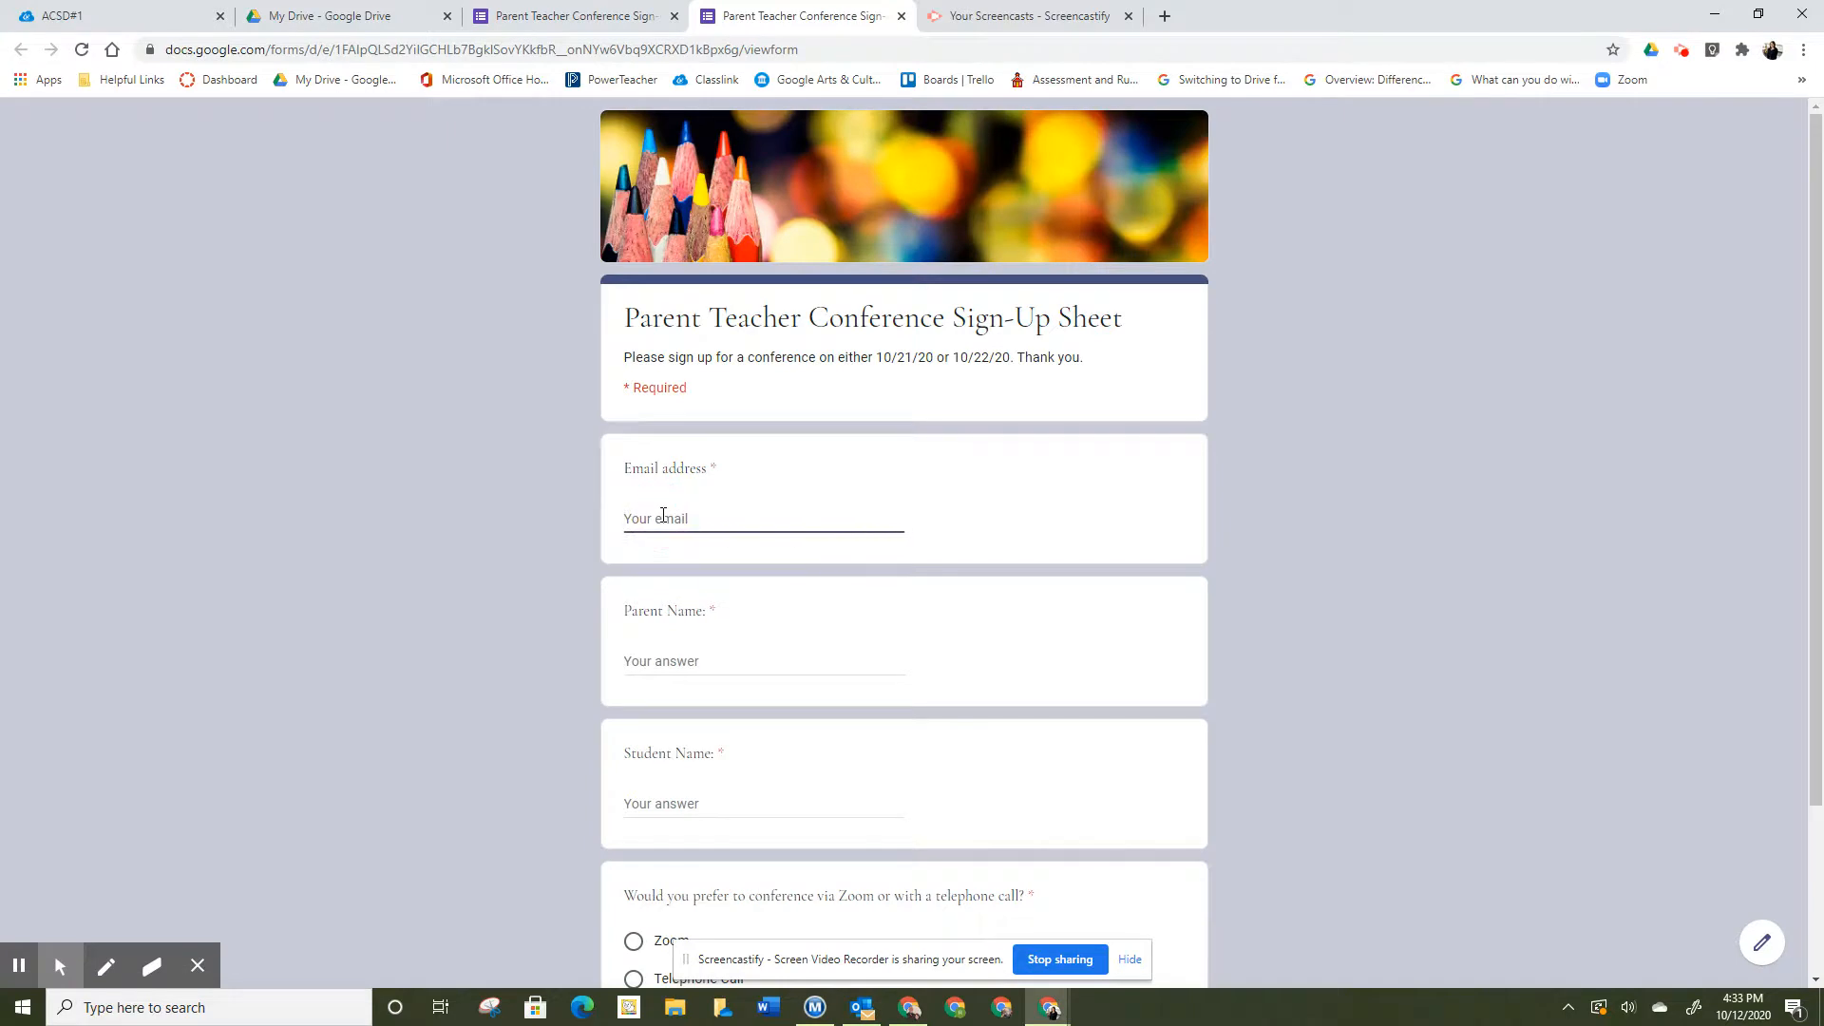
left_click(639, 656)
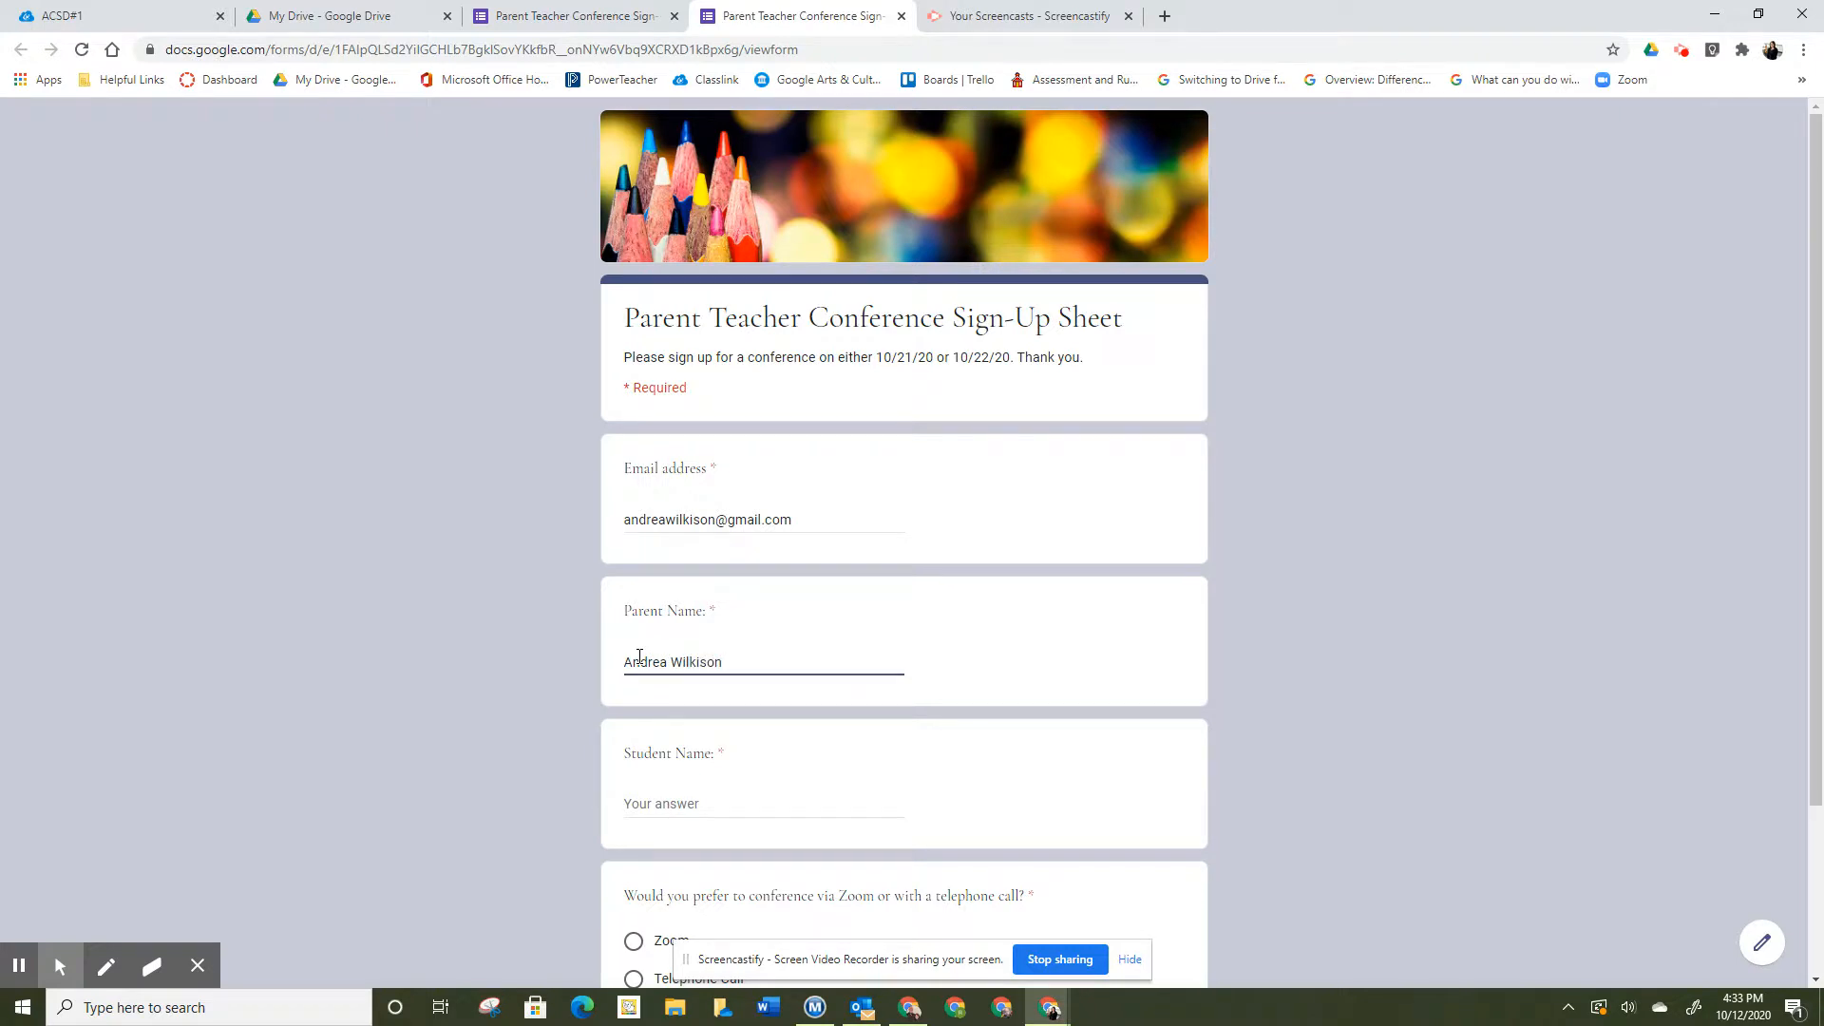
left_click(677, 798)
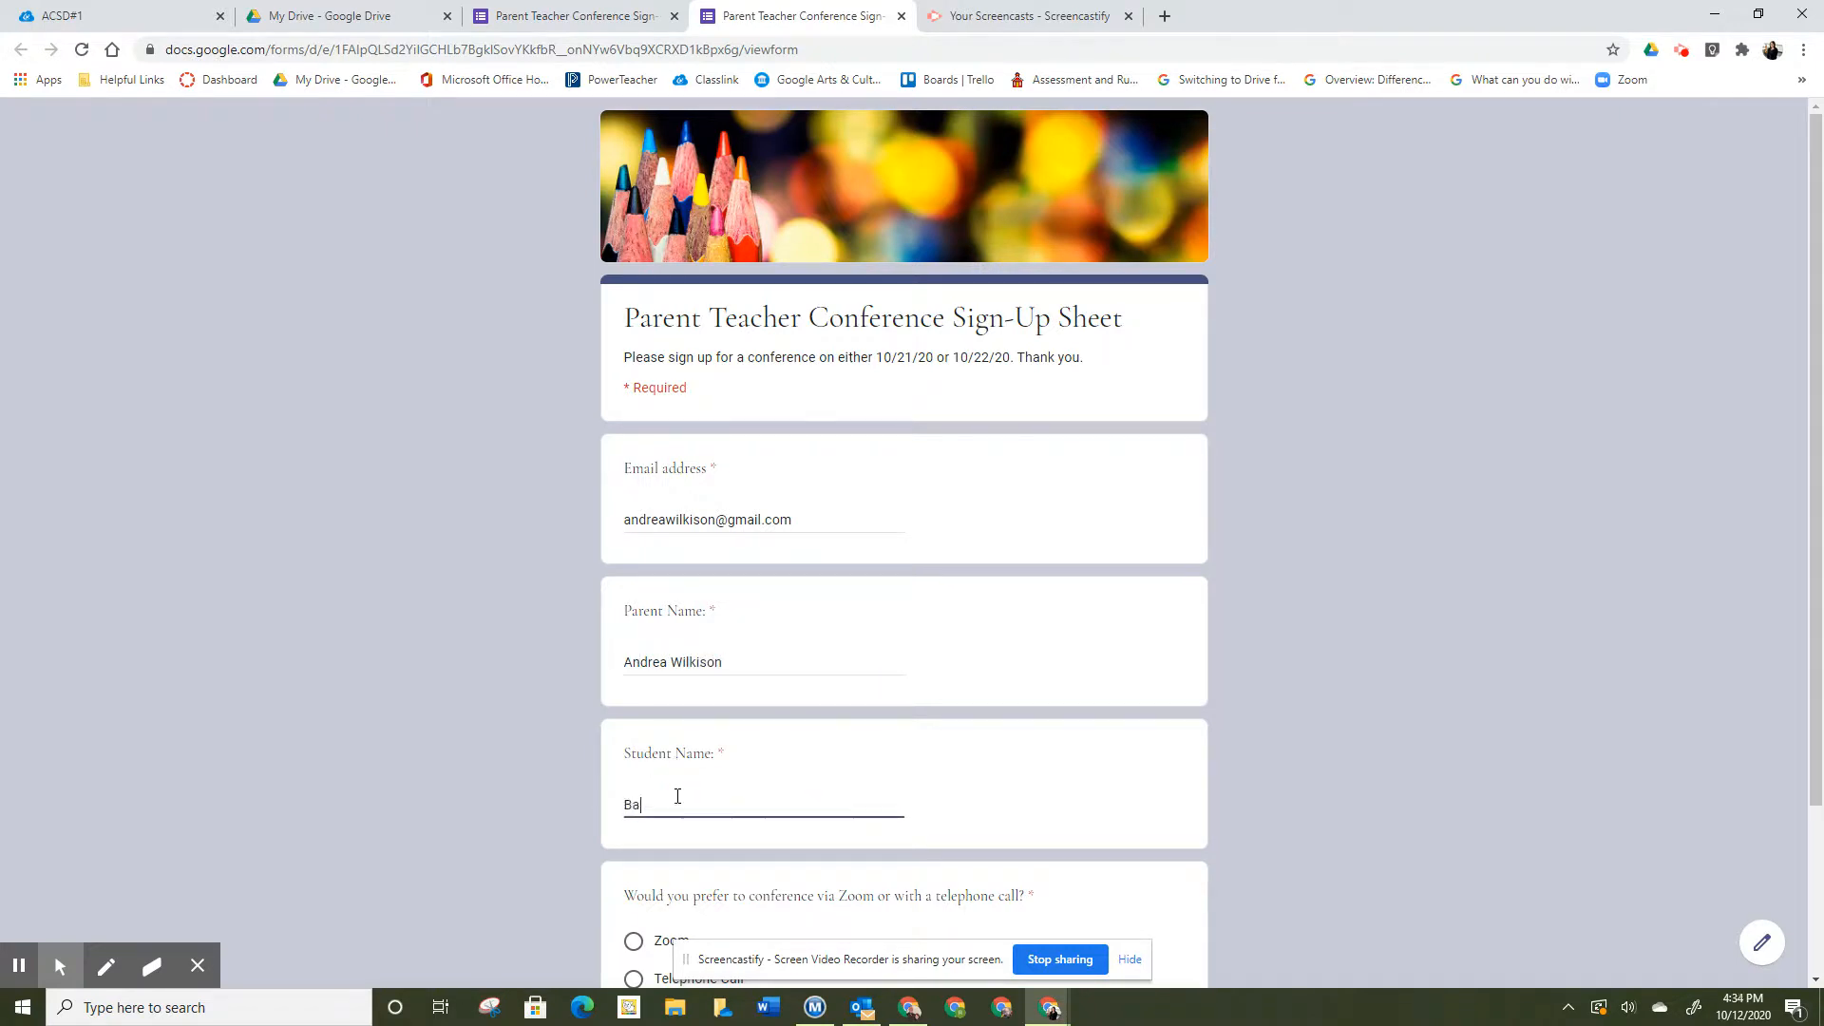
- Choose Telephone Call as the conference method and enter a phone number
scroll(985, 798, "down", 3)
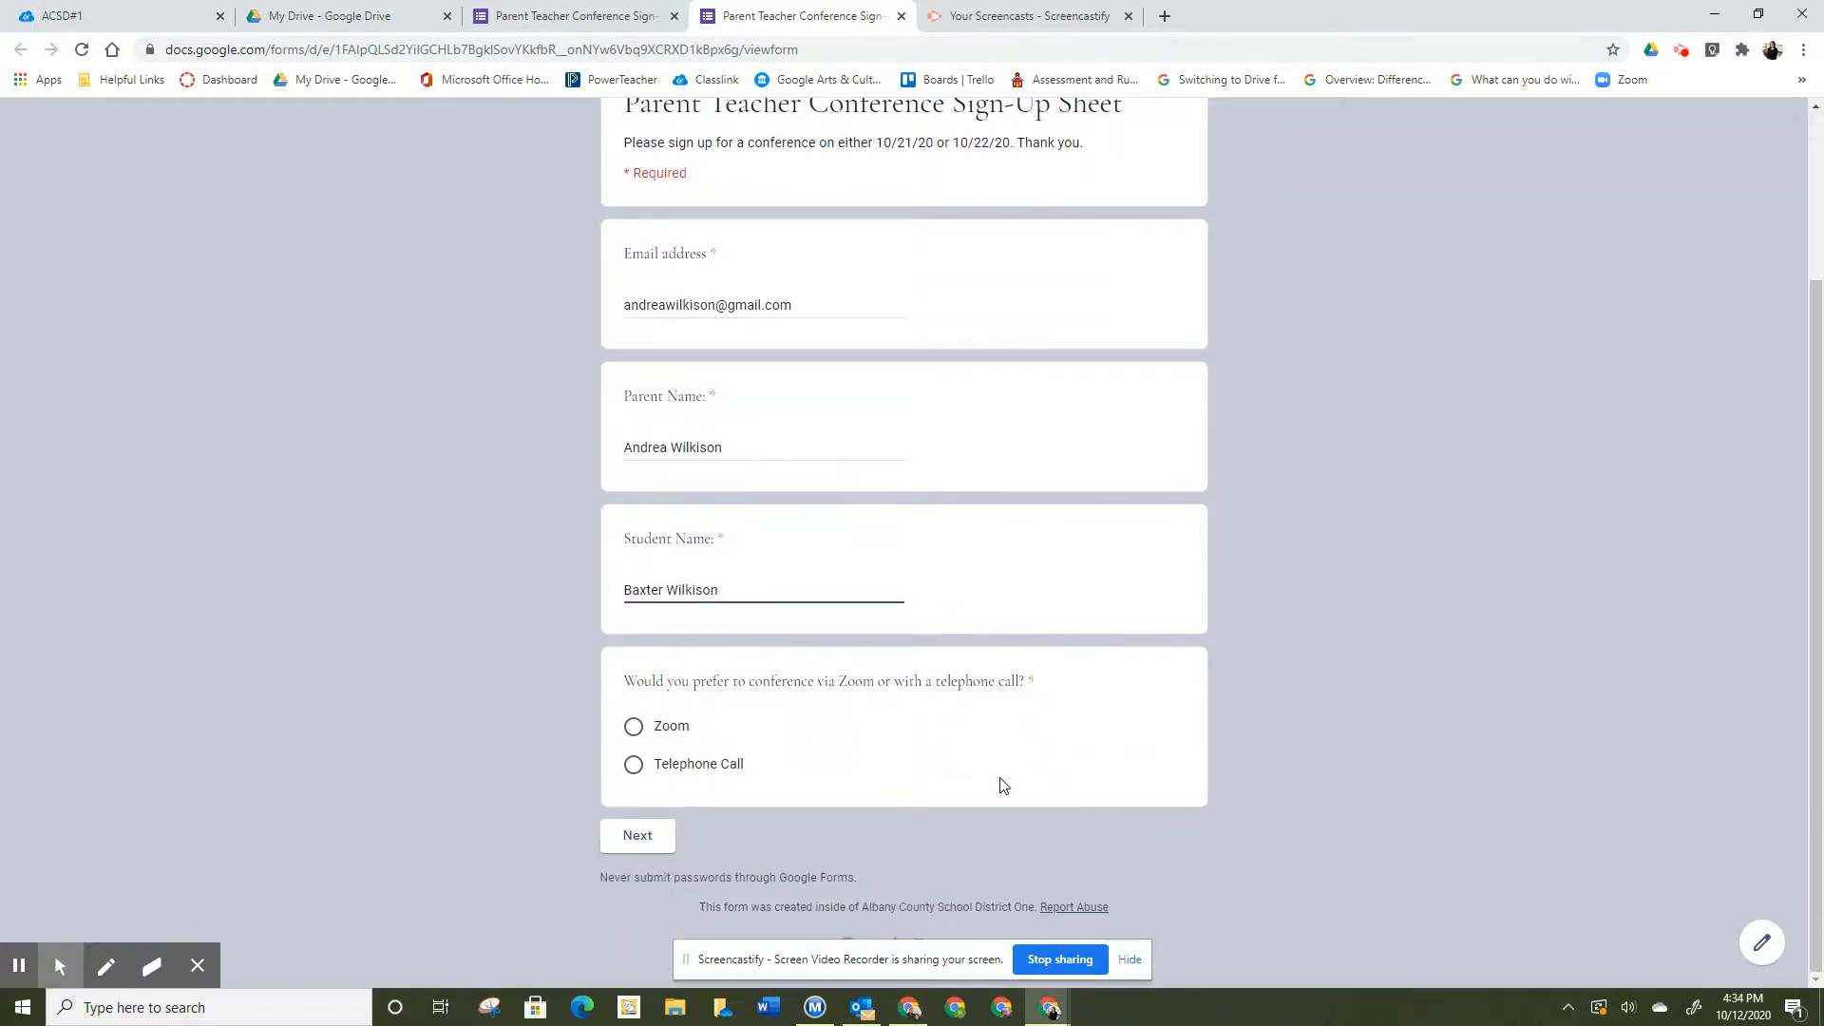
left_click(633, 765)
left_click(645, 836)
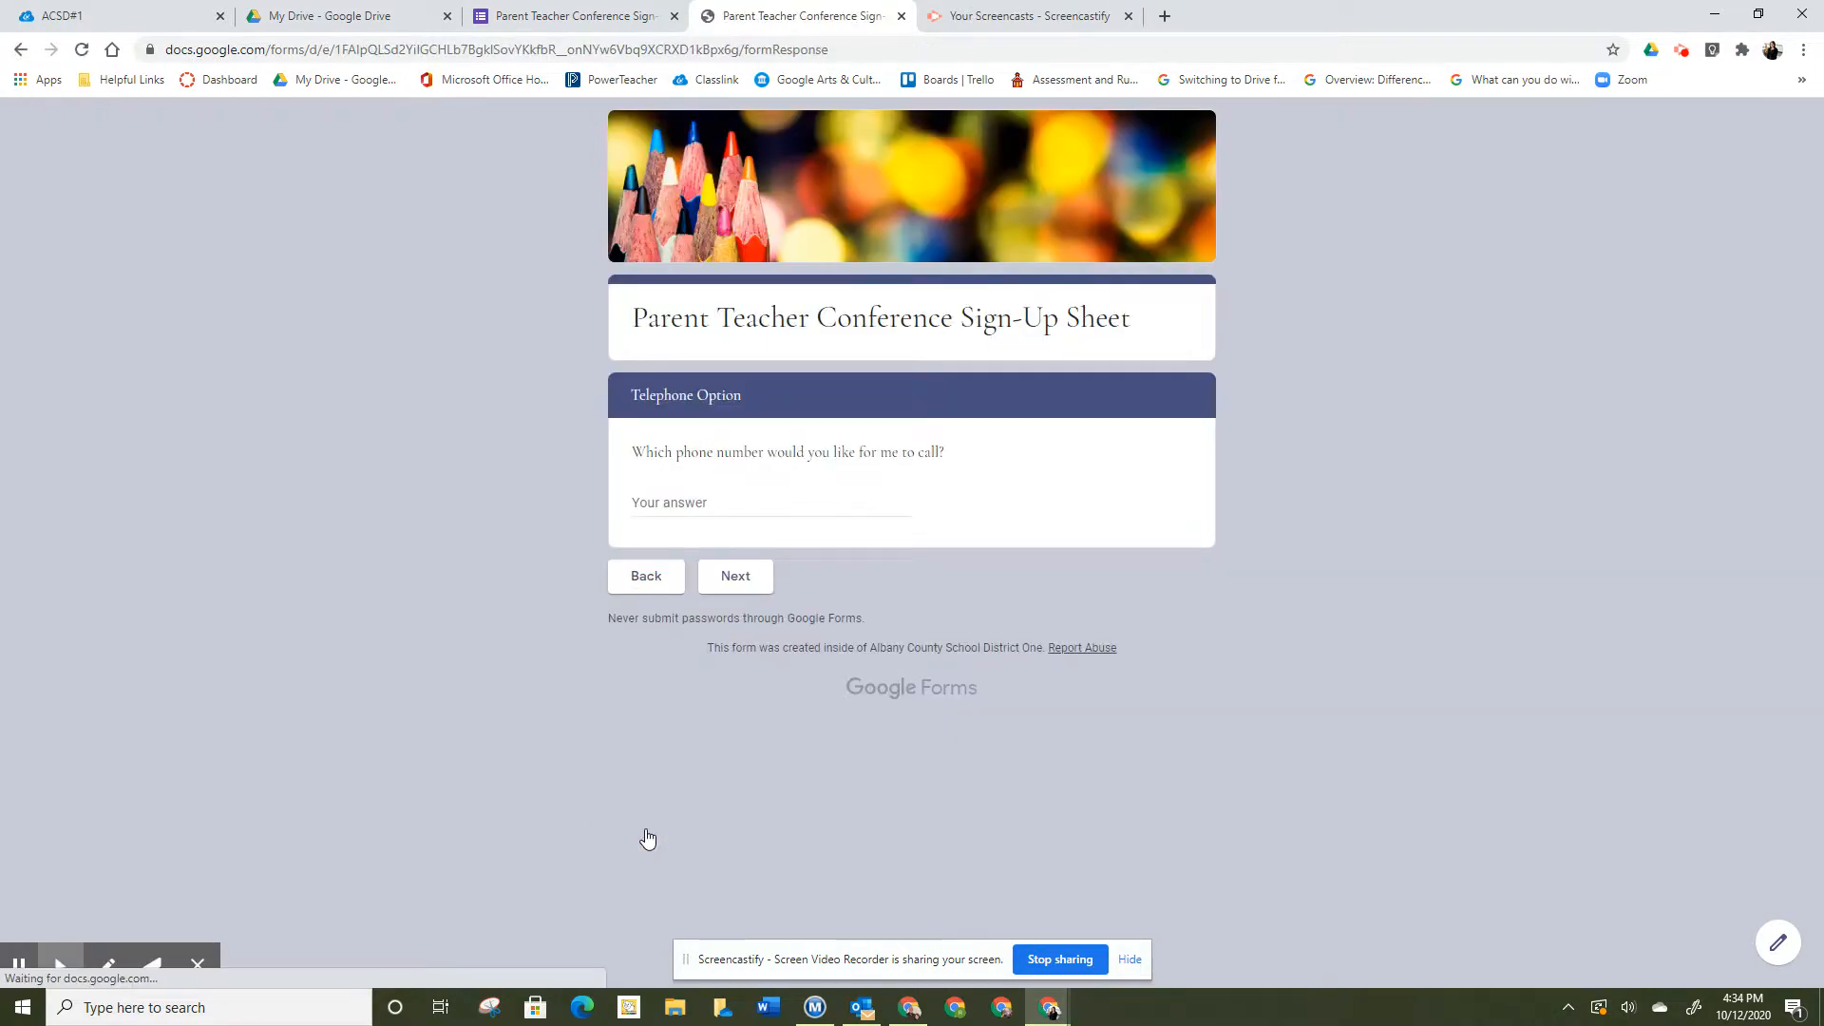
left_click(705, 494)
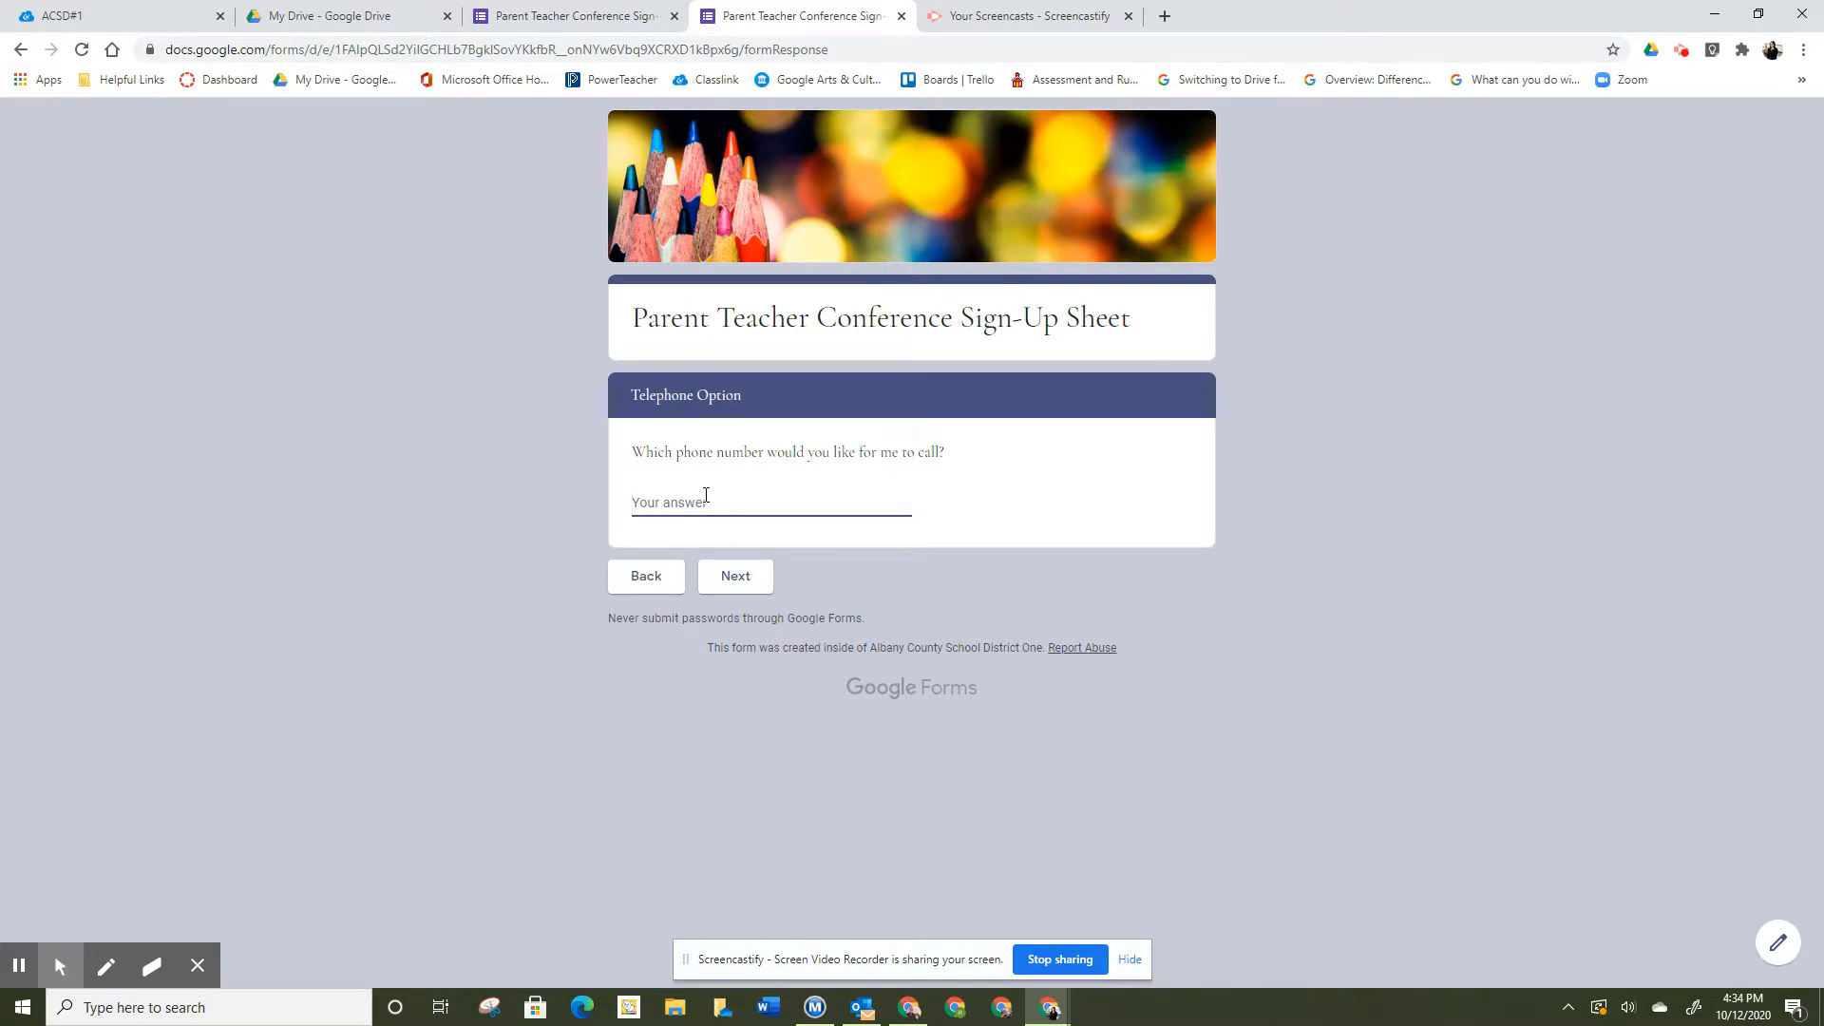
type("867-5309")
left_click(728, 572)
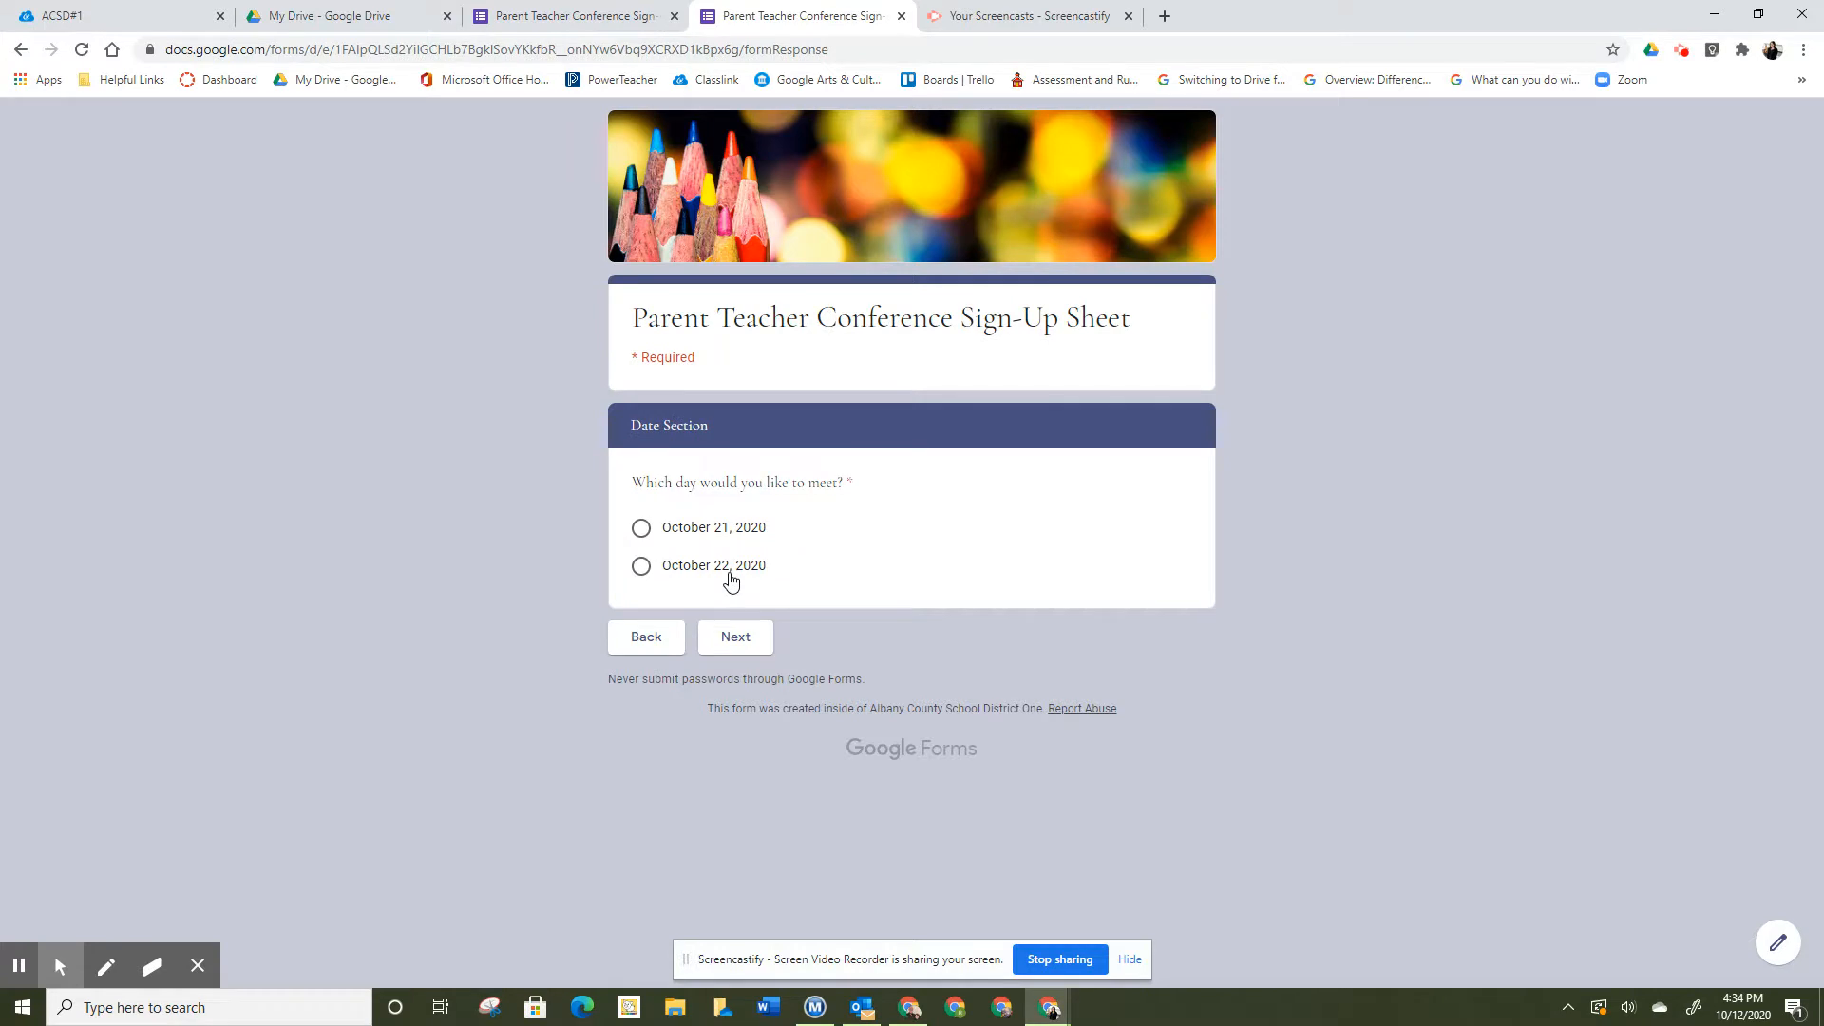
- Pick October 22, 2020 as the meeting day and 8:00 AM as the time
left_click(642, 567)
left_click(739, 640)
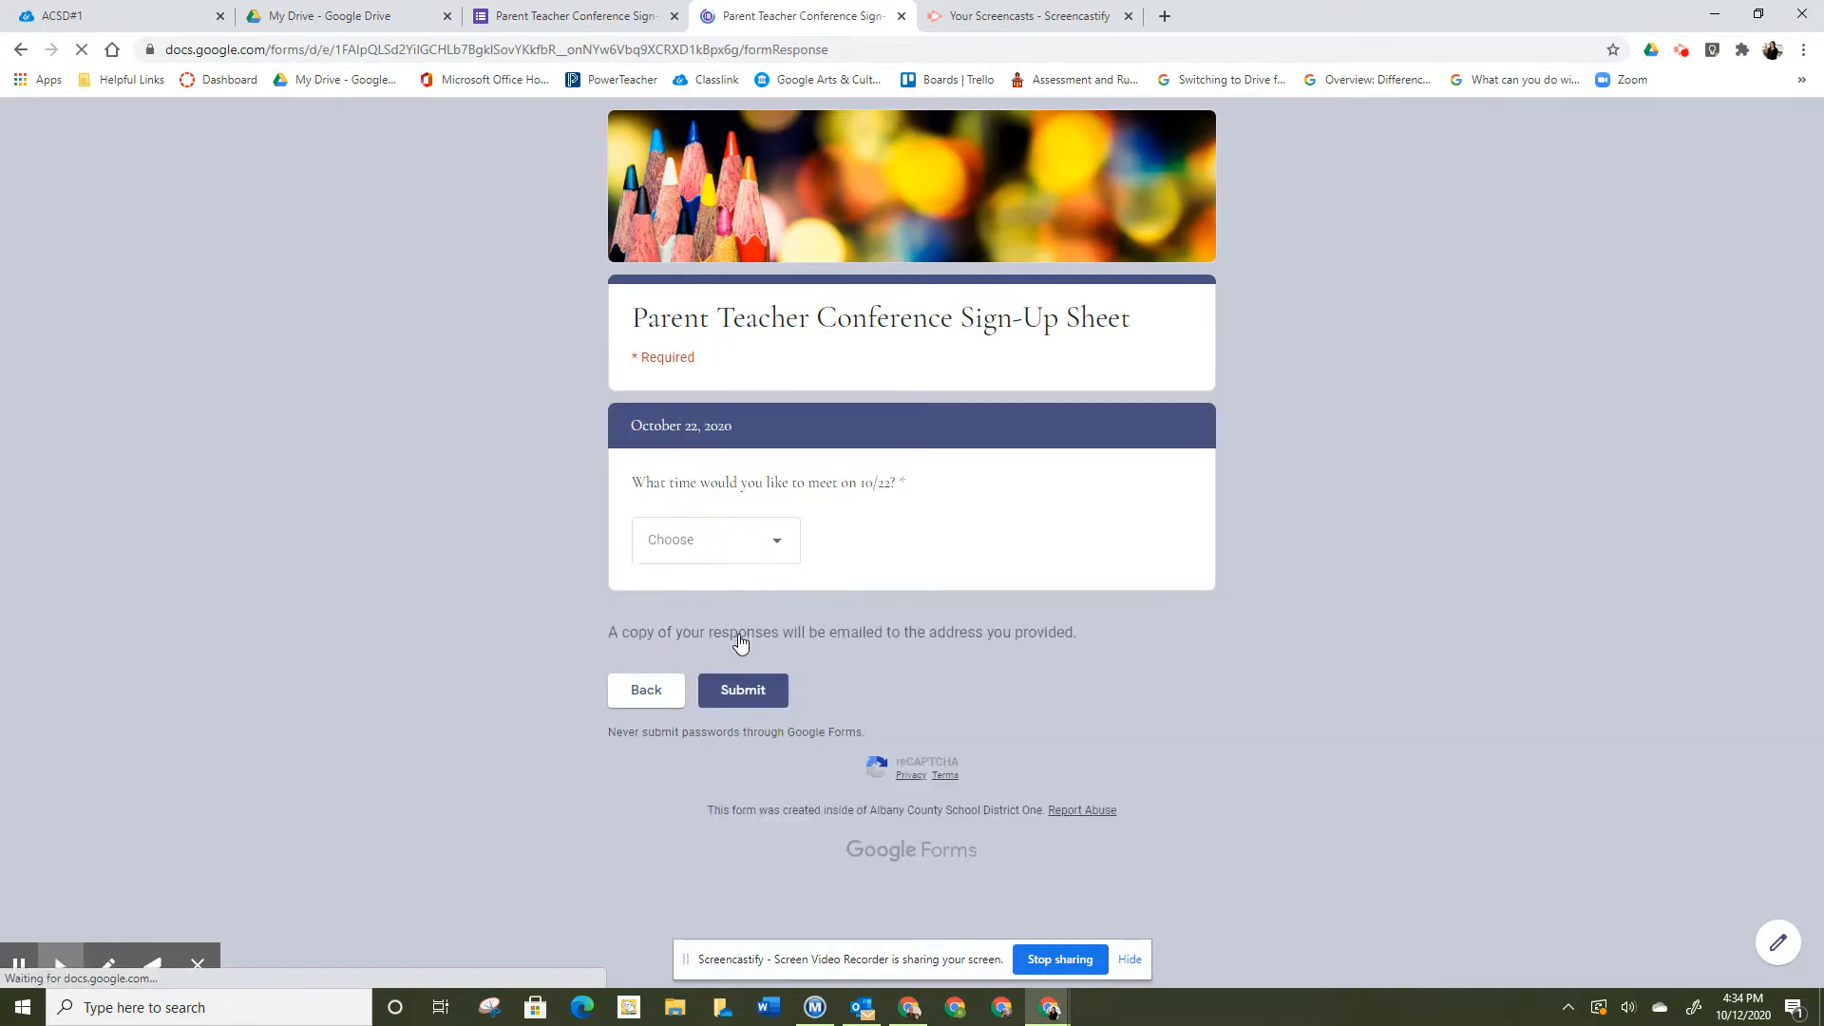
left_click(776, 543)
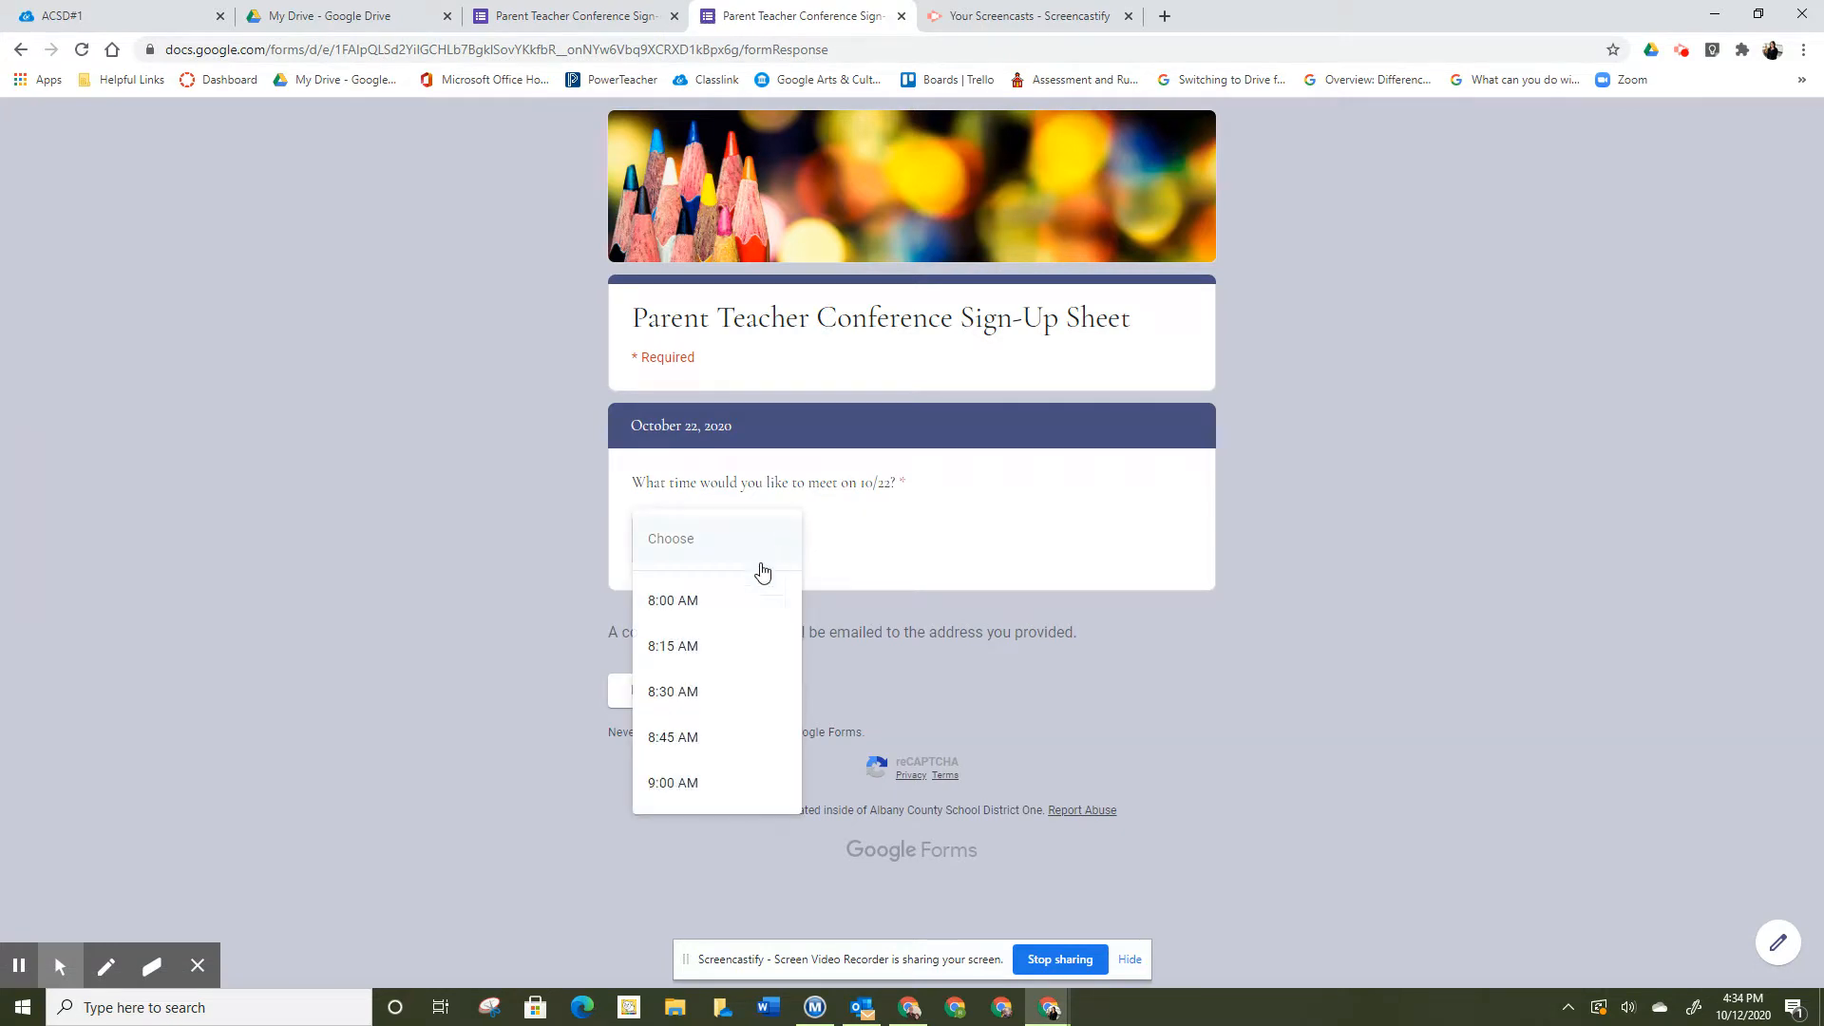
left_click(750, 601)
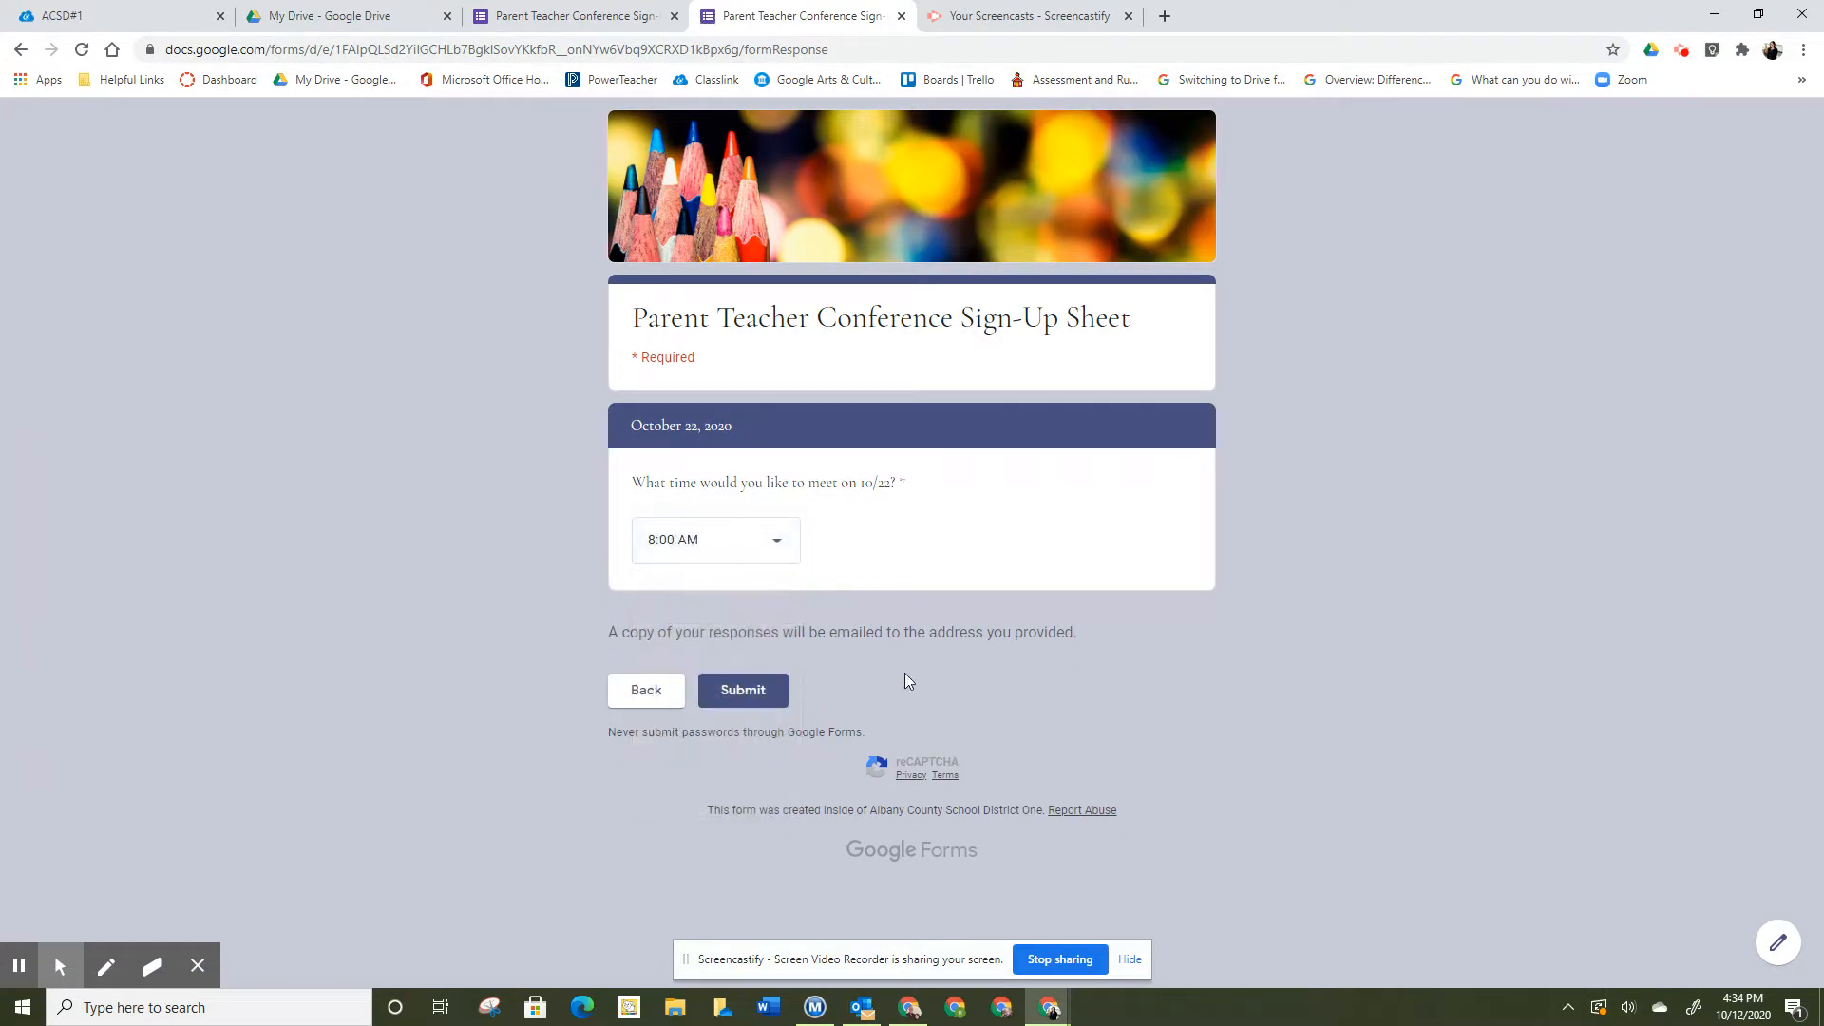
- Submit the response and pass the traffic-light reCAPTCHA challenge
left_click(752, 684)
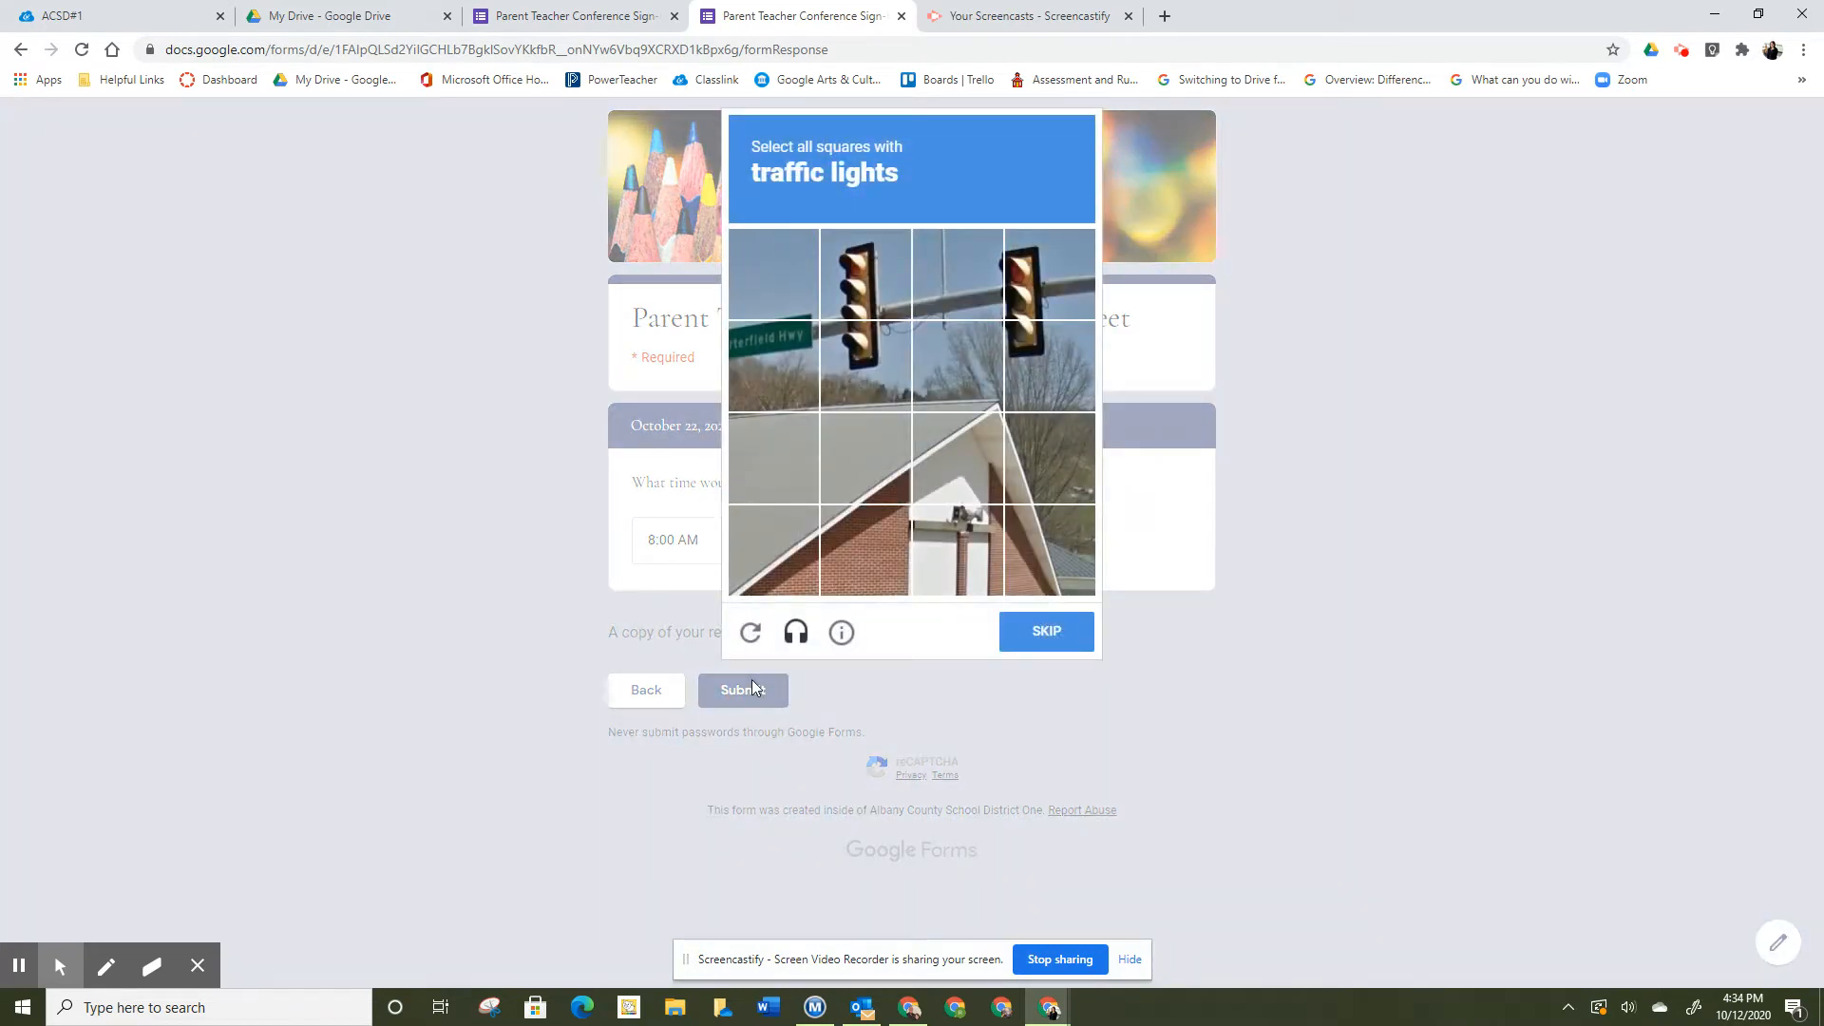
left_click(864, 390)
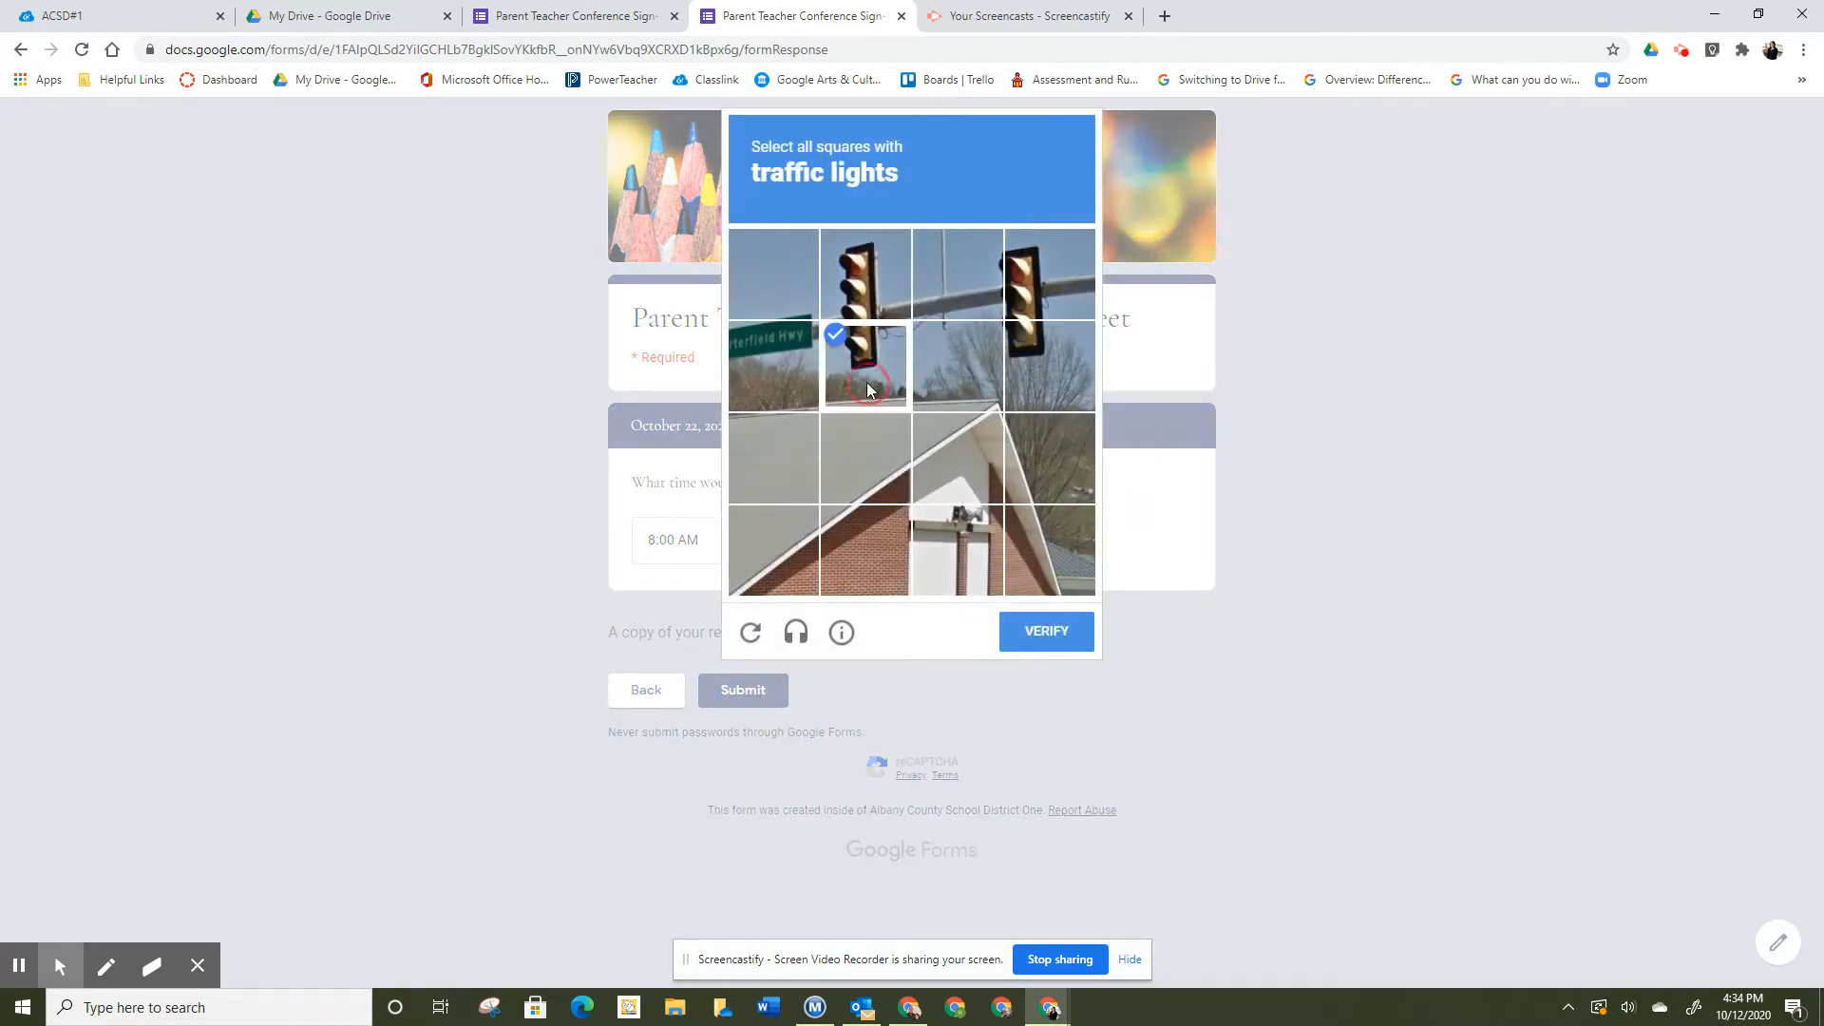
left_click(878, 289)
left_click(1033, 283)
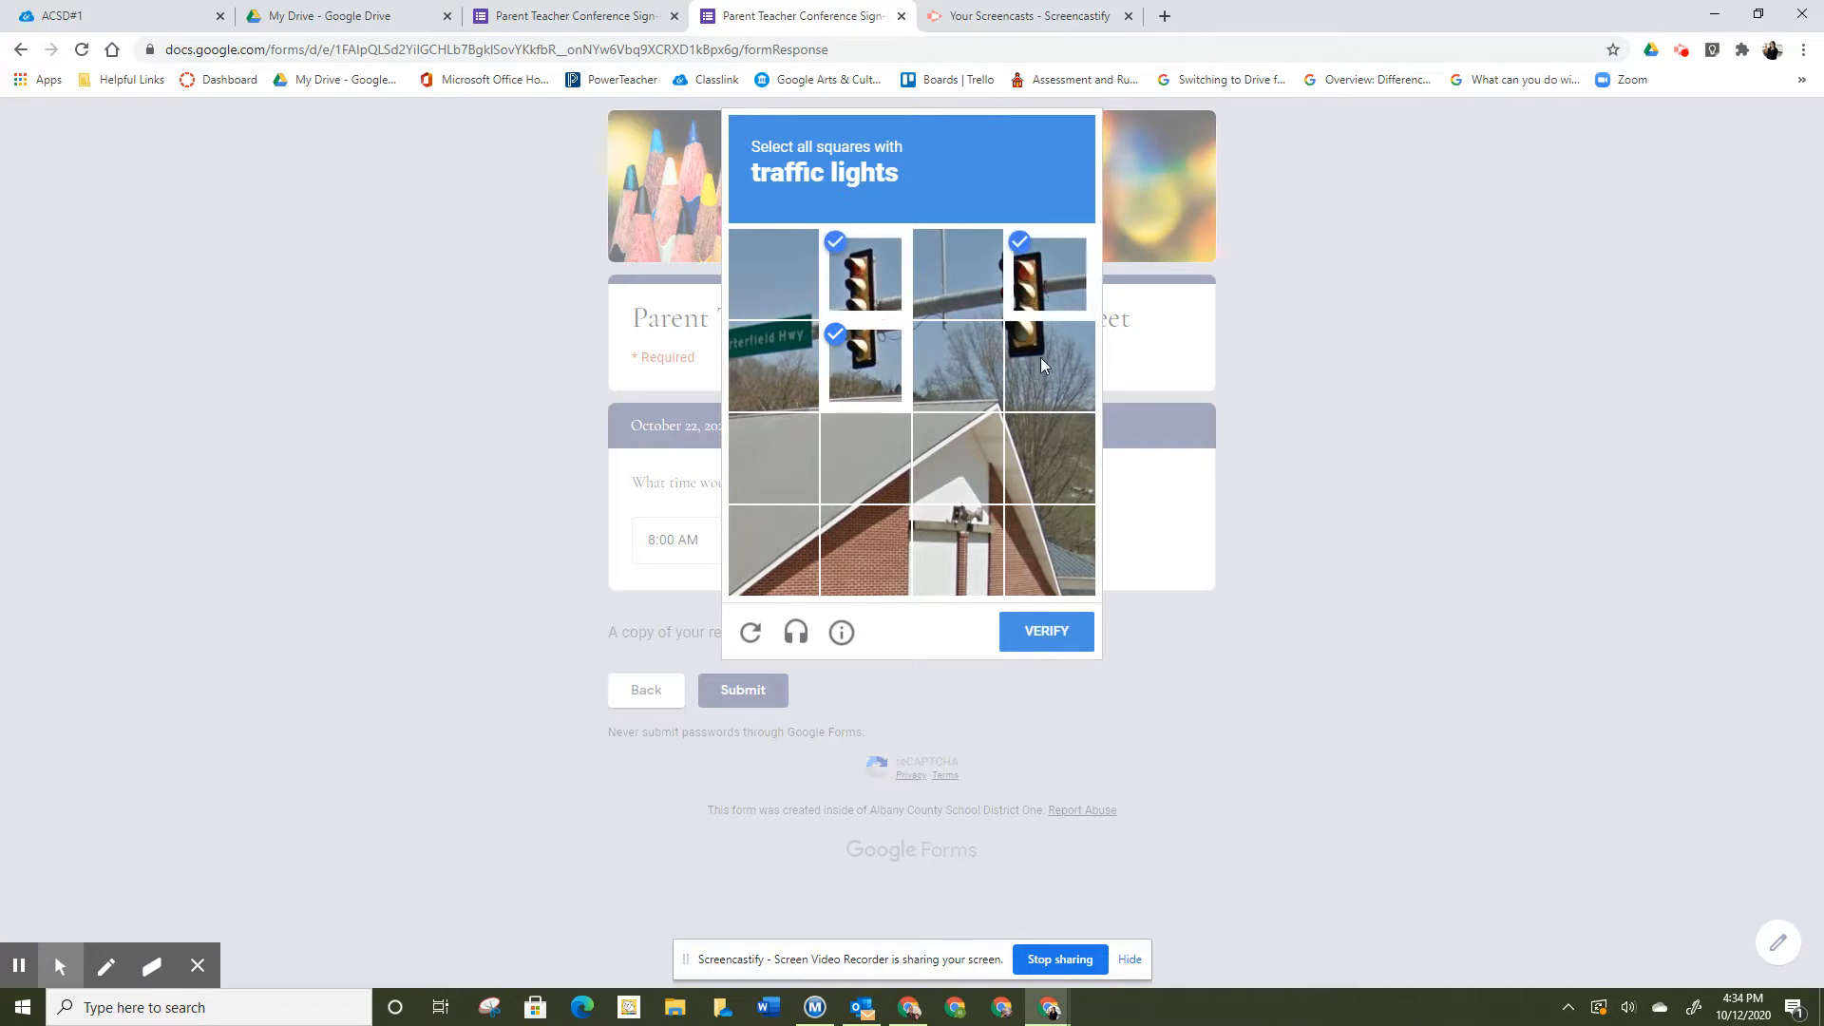
left_click(1039, 633)
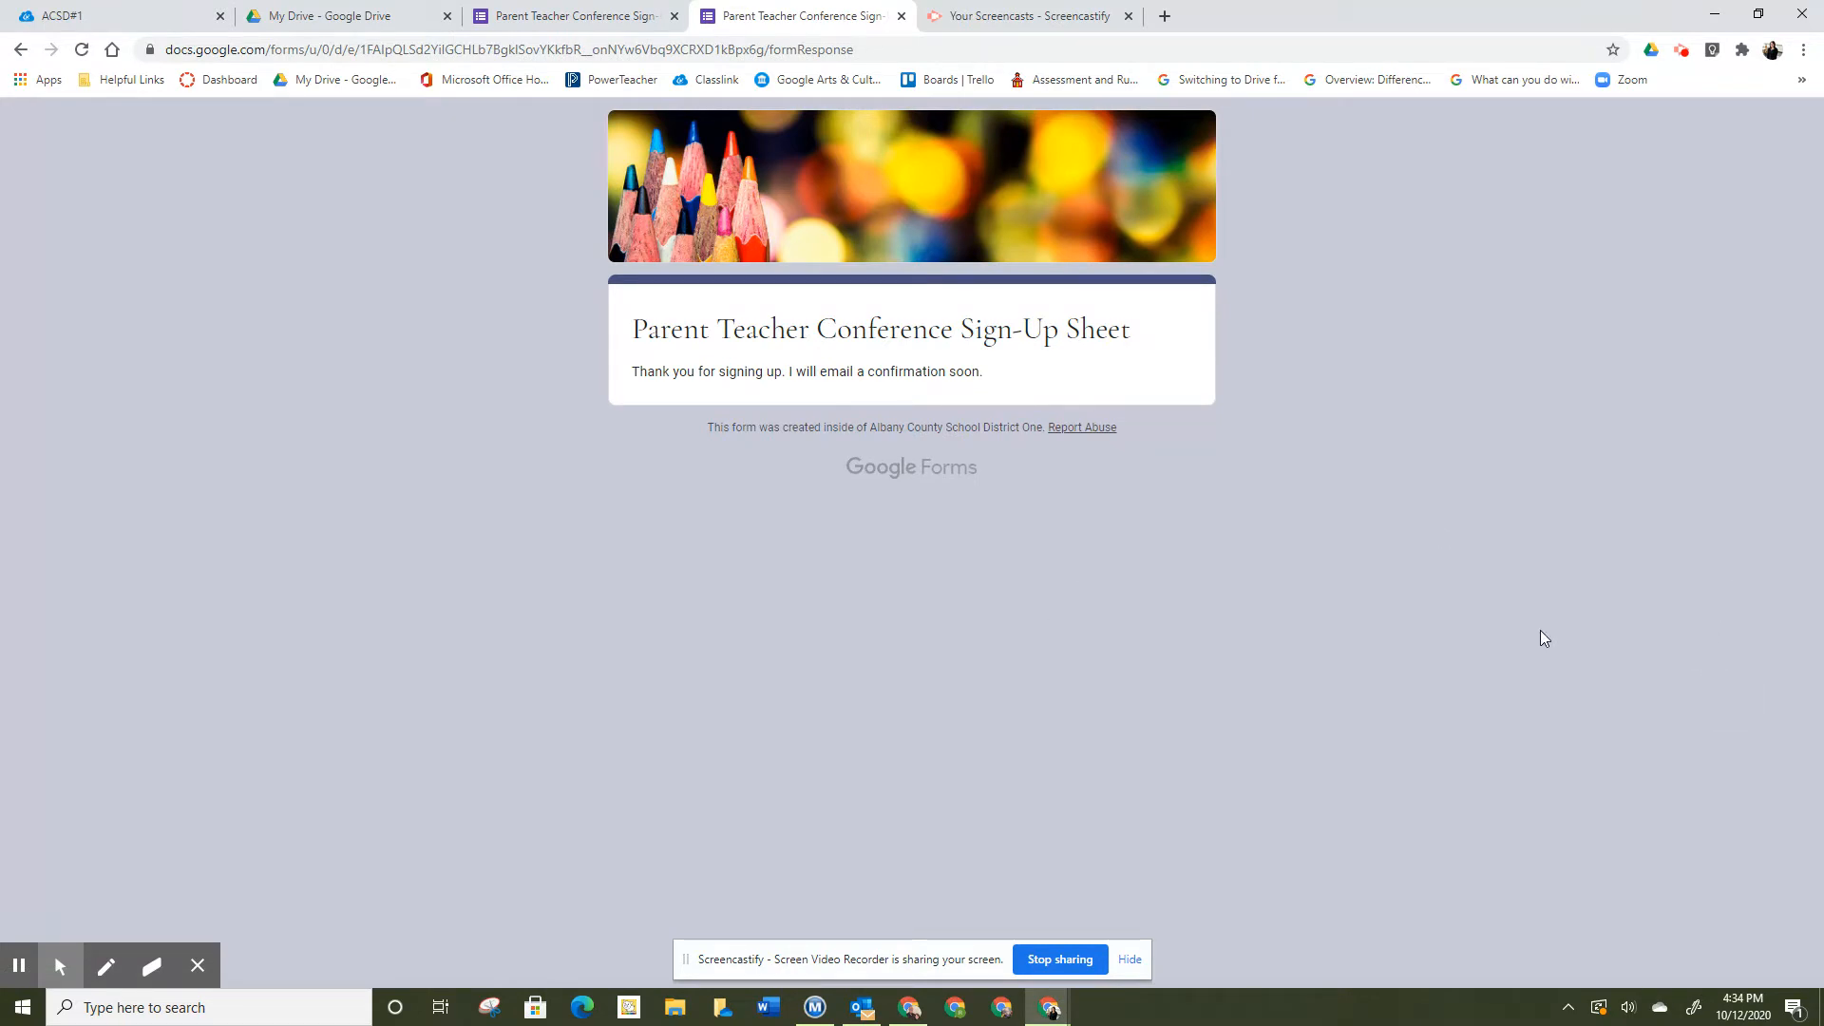
- In the editor's Responses tab, link the 1 response to a new spreadsheet
left_click(630, 17)
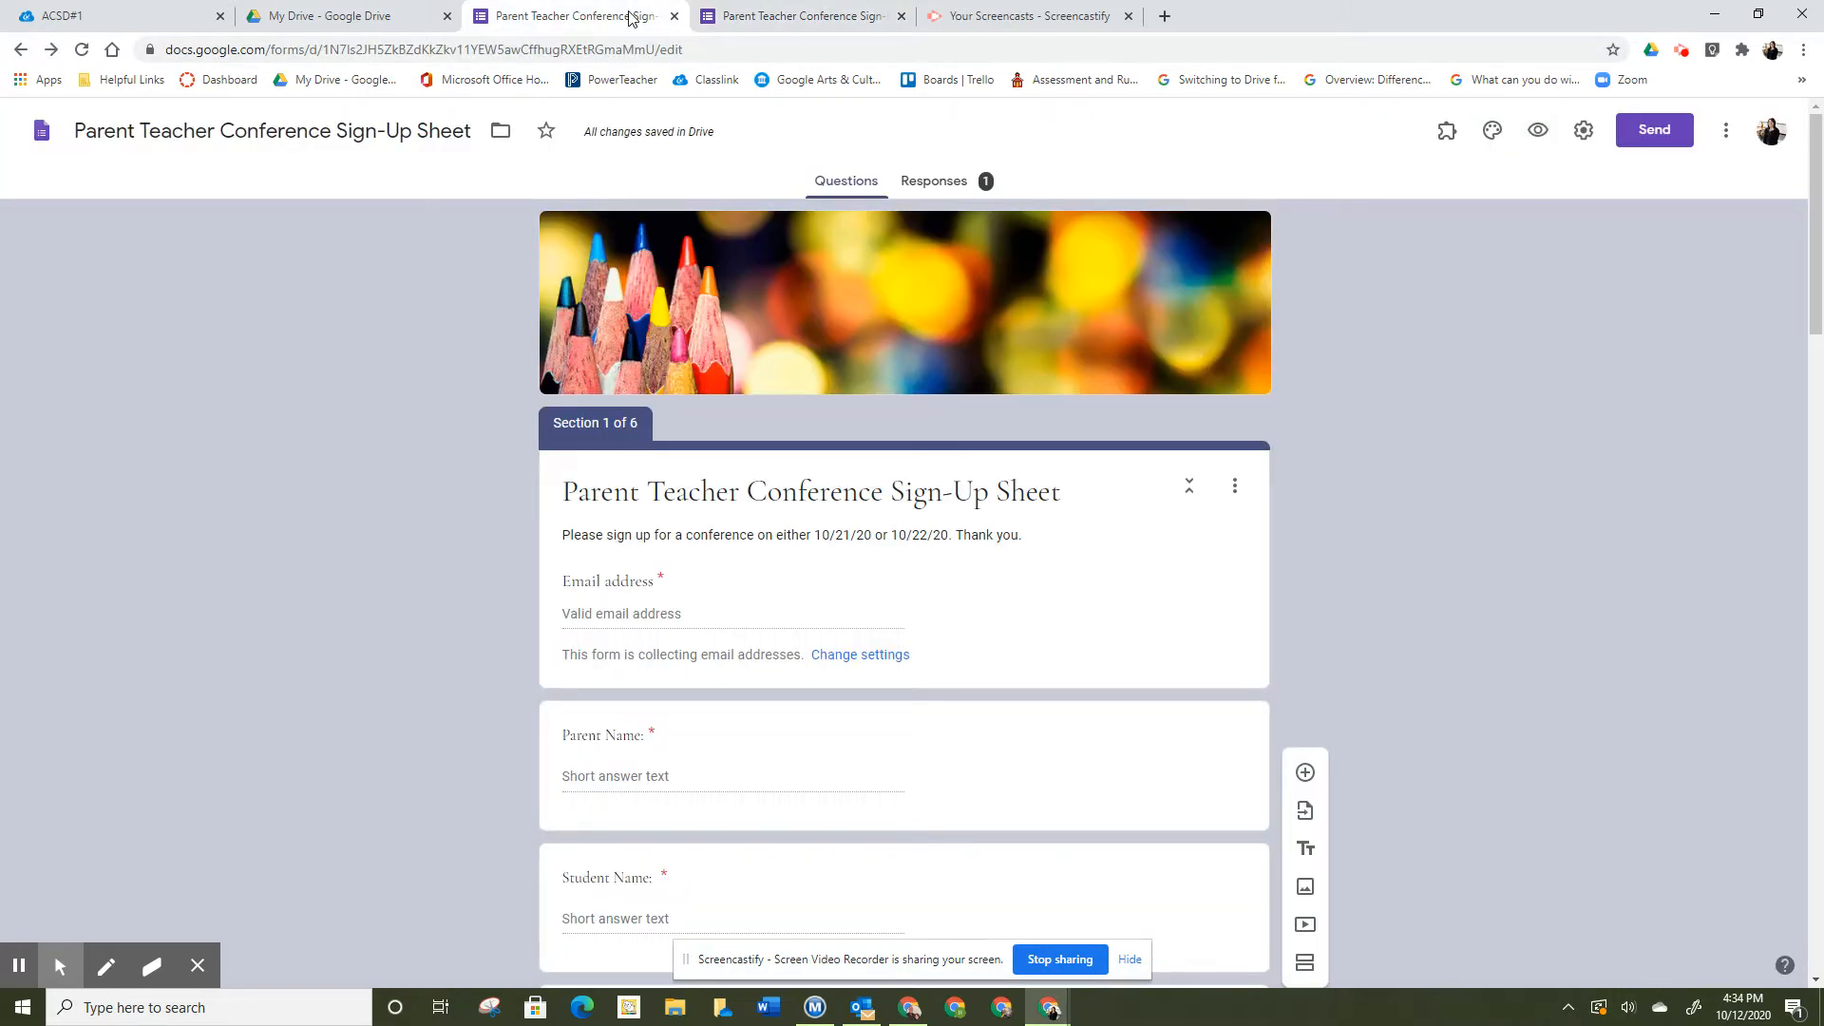
left_click(957, 189)
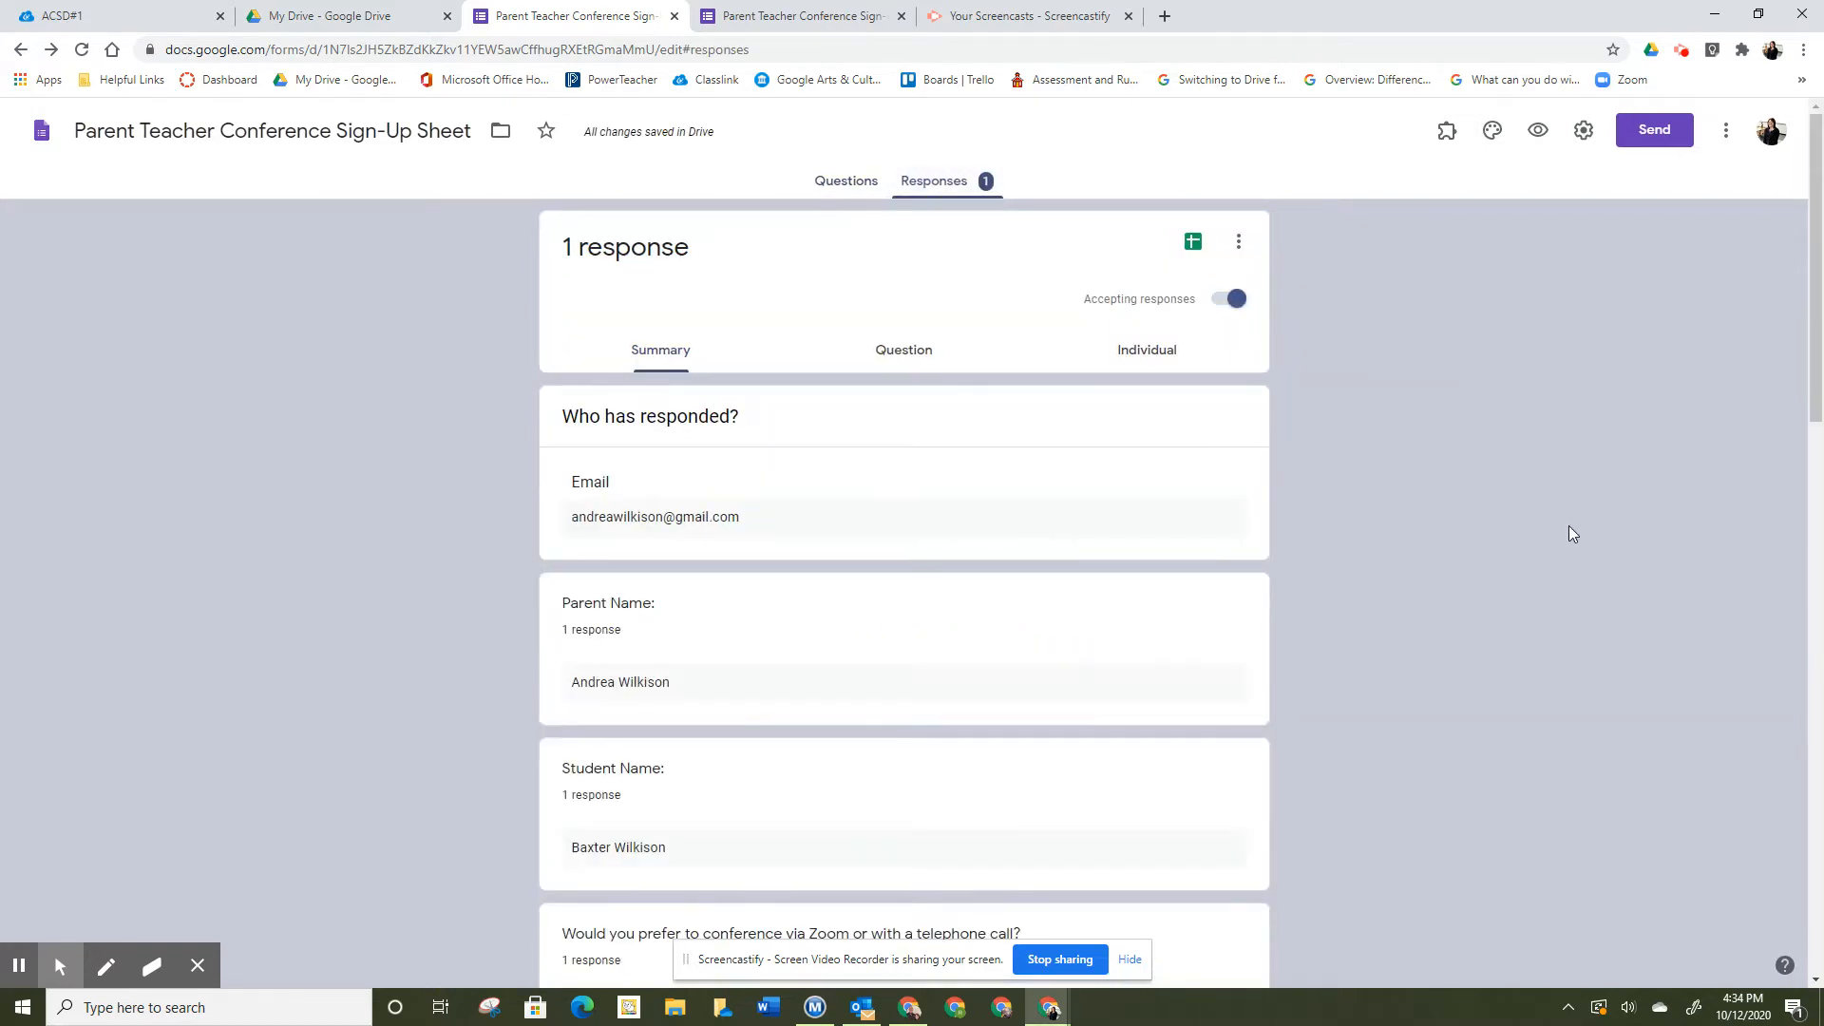
scroll(859, 533, "down", 5)
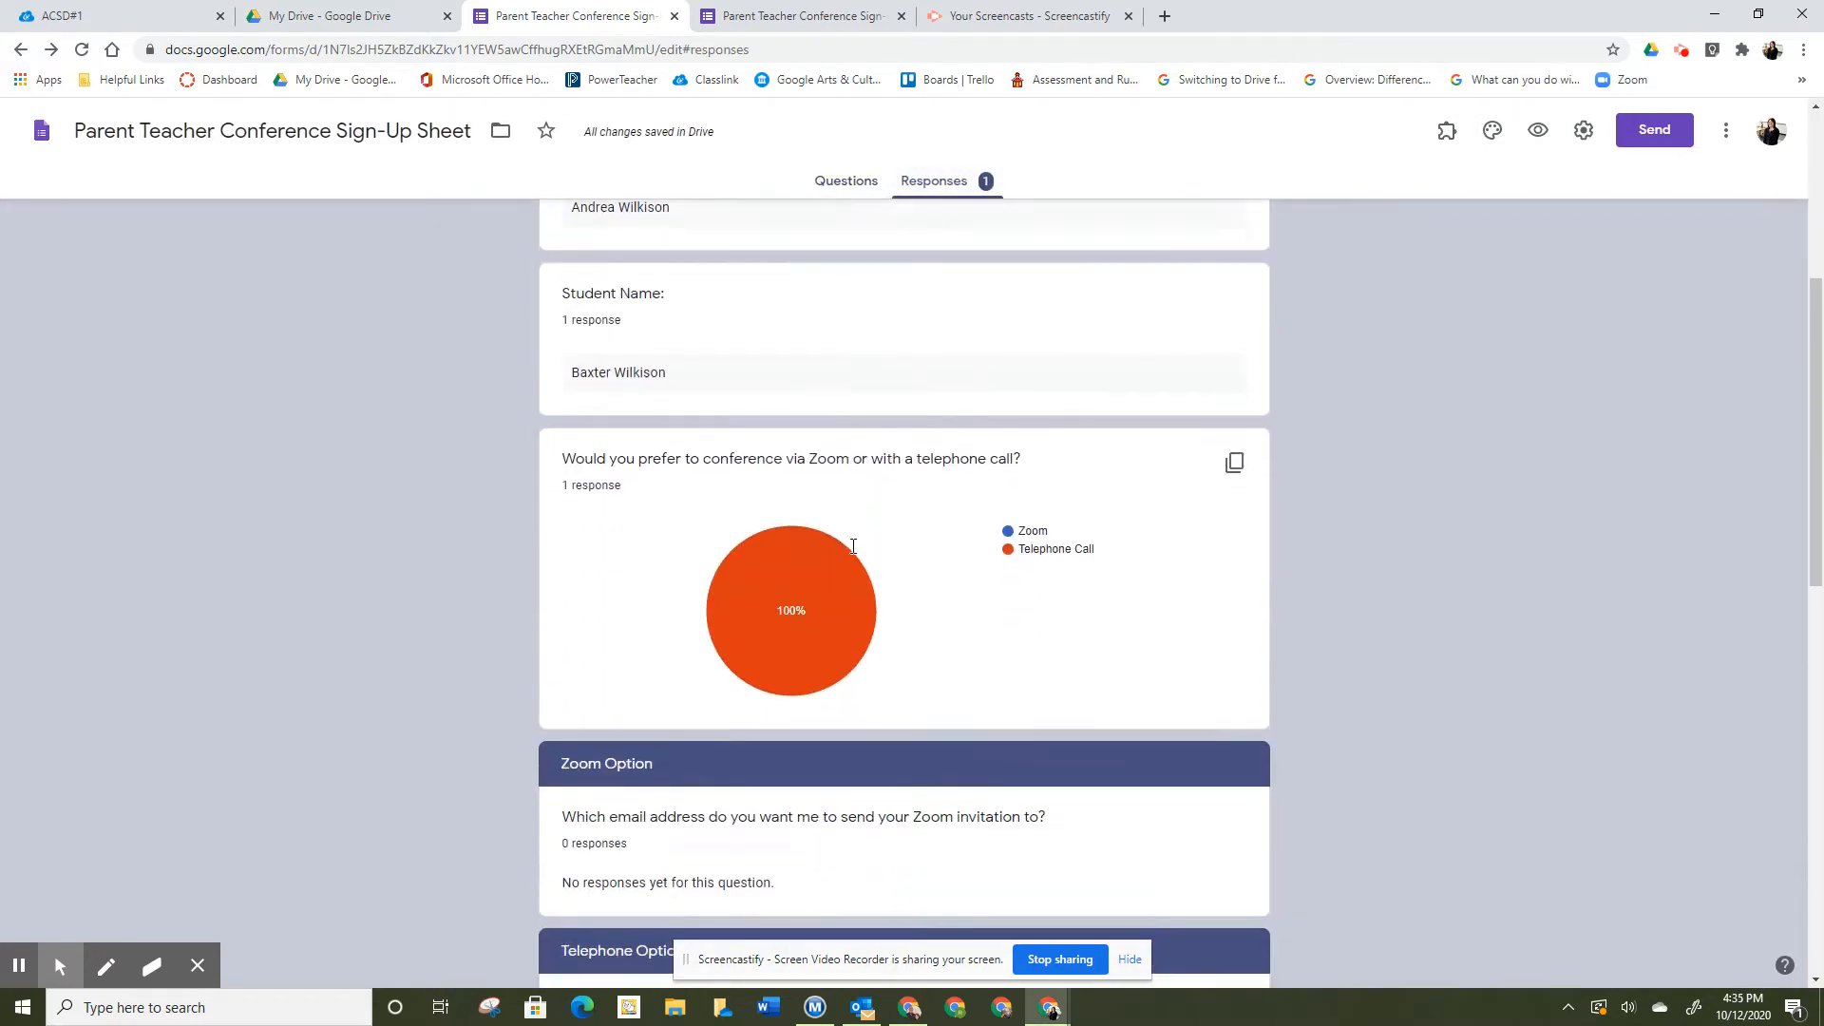
scroll(853, 547, "up", 5)
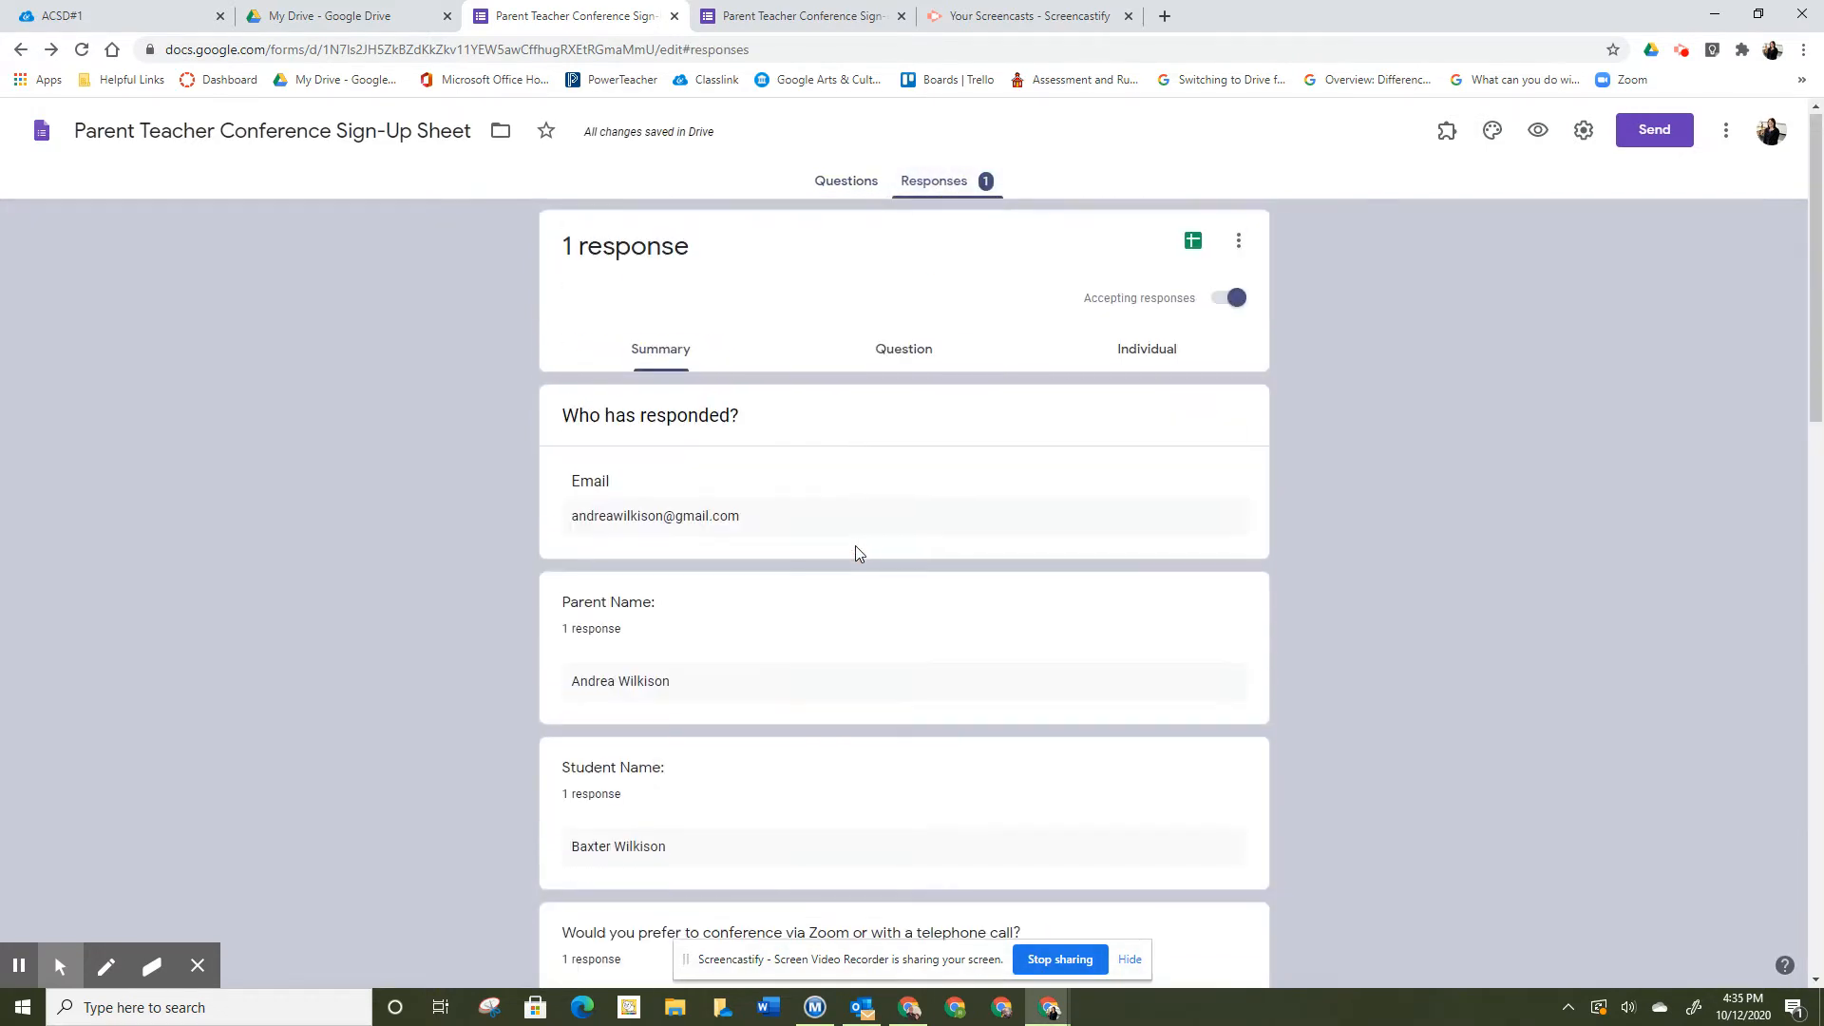
left_click(1193, 247)
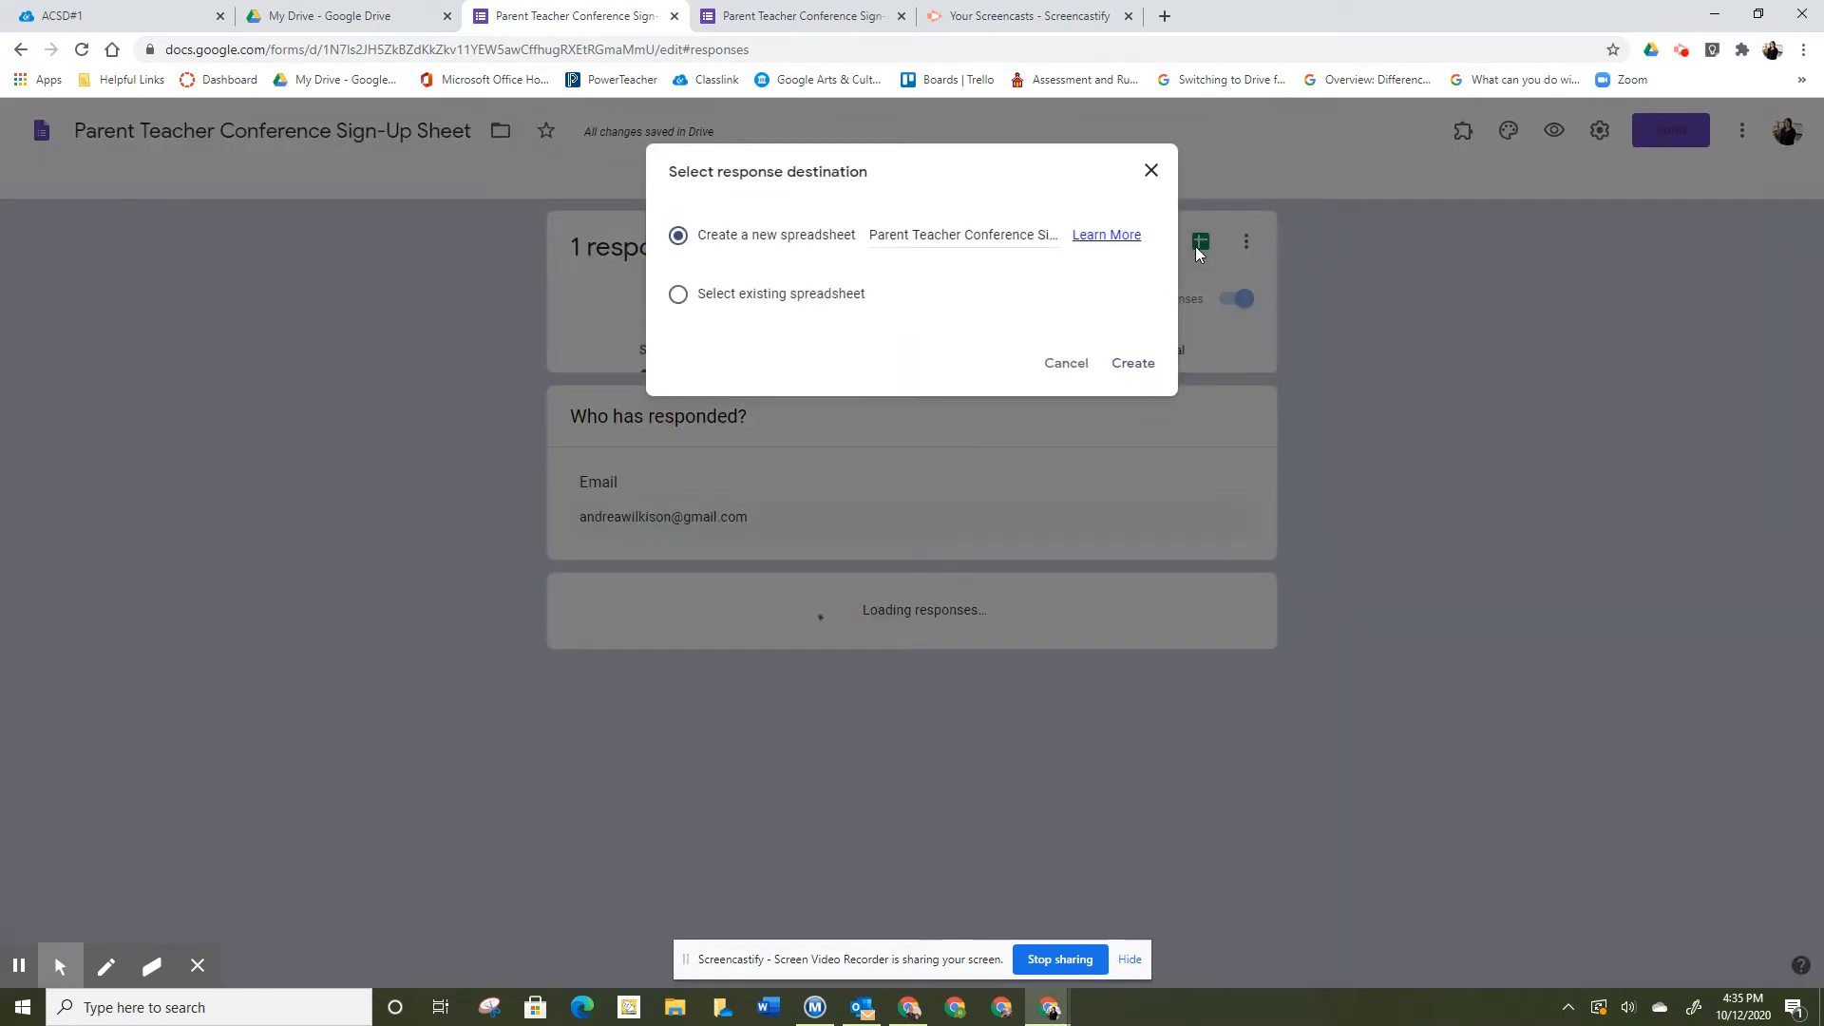
left_click(1133, 363)
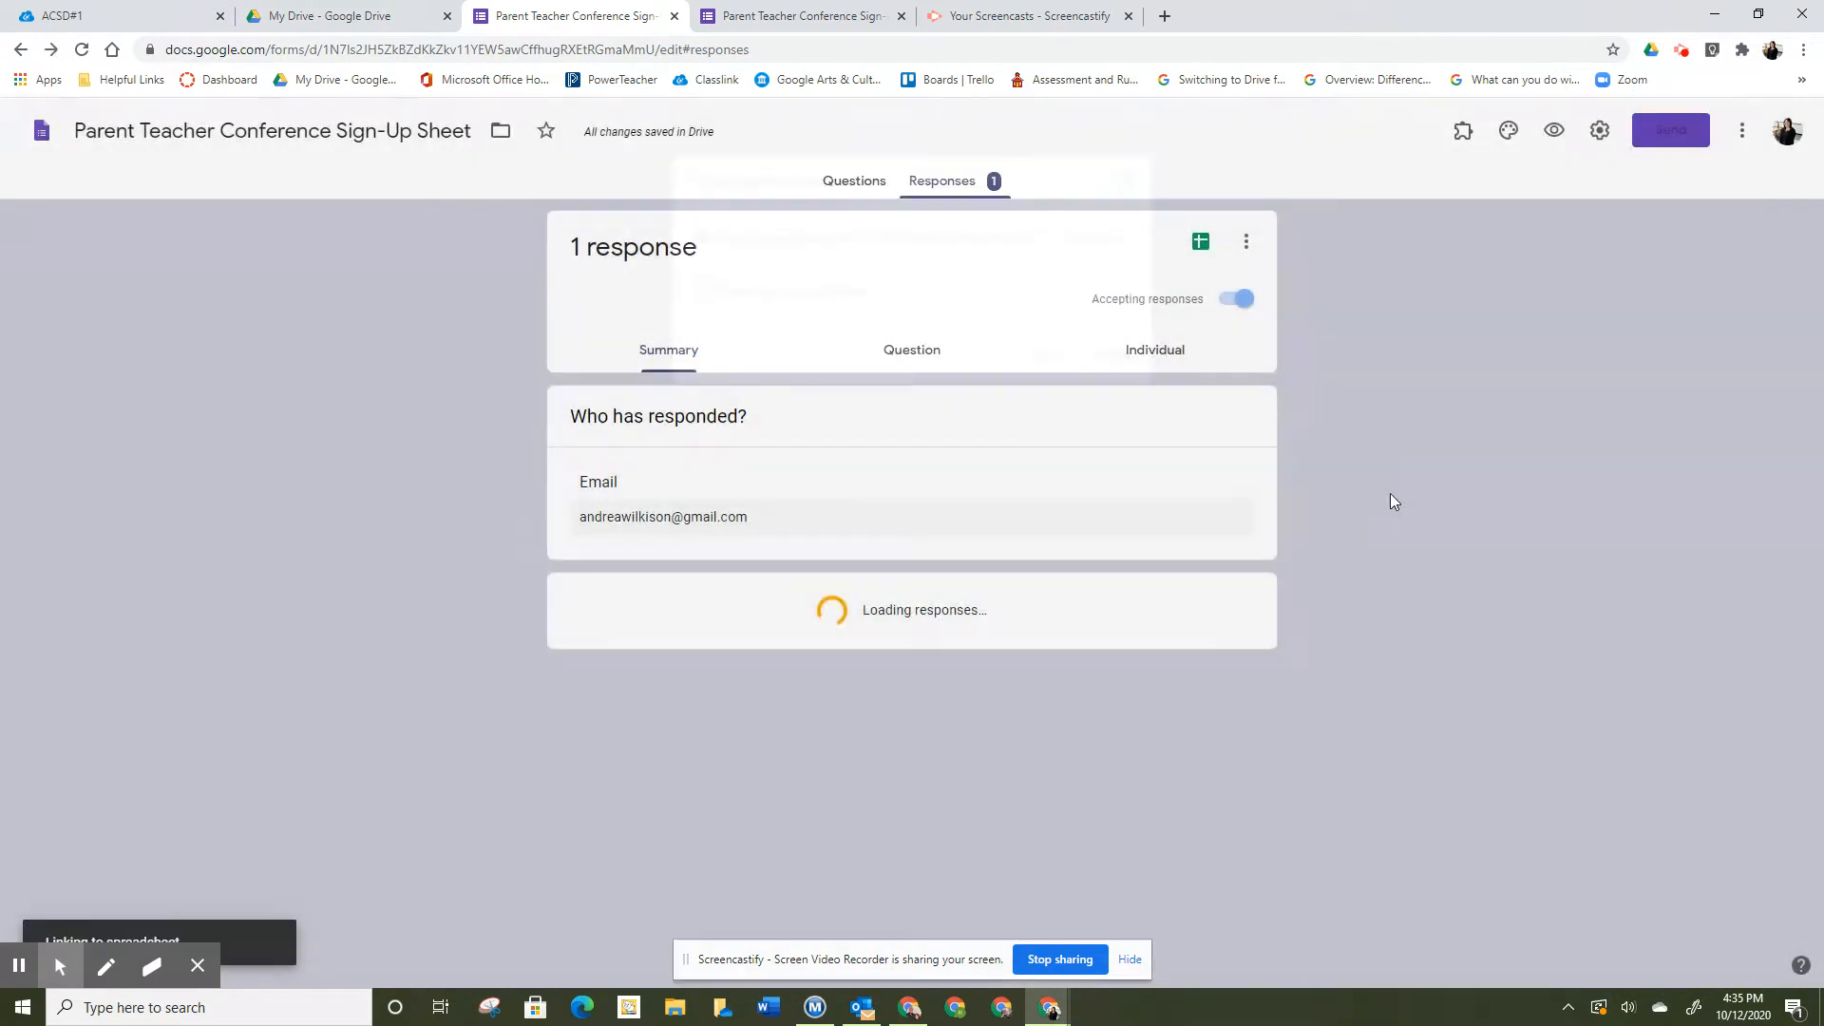